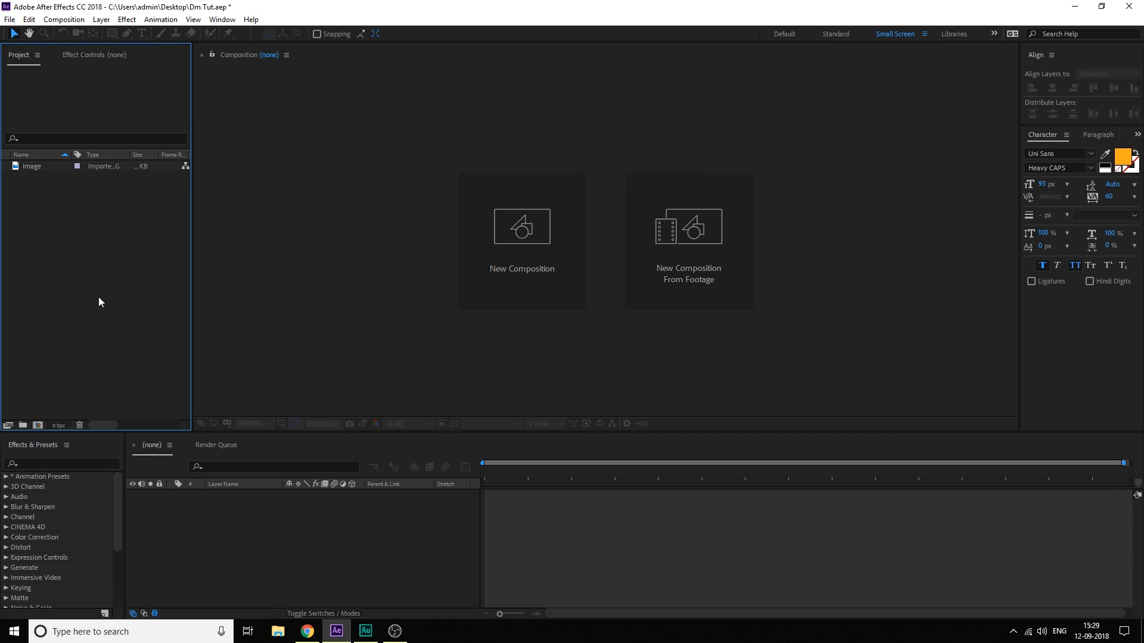
Create a composition named MAIN with a frame rate of 30 fps and a duration of 10 seconds
{"action": "left_click", "coordinate": [37, 426]}
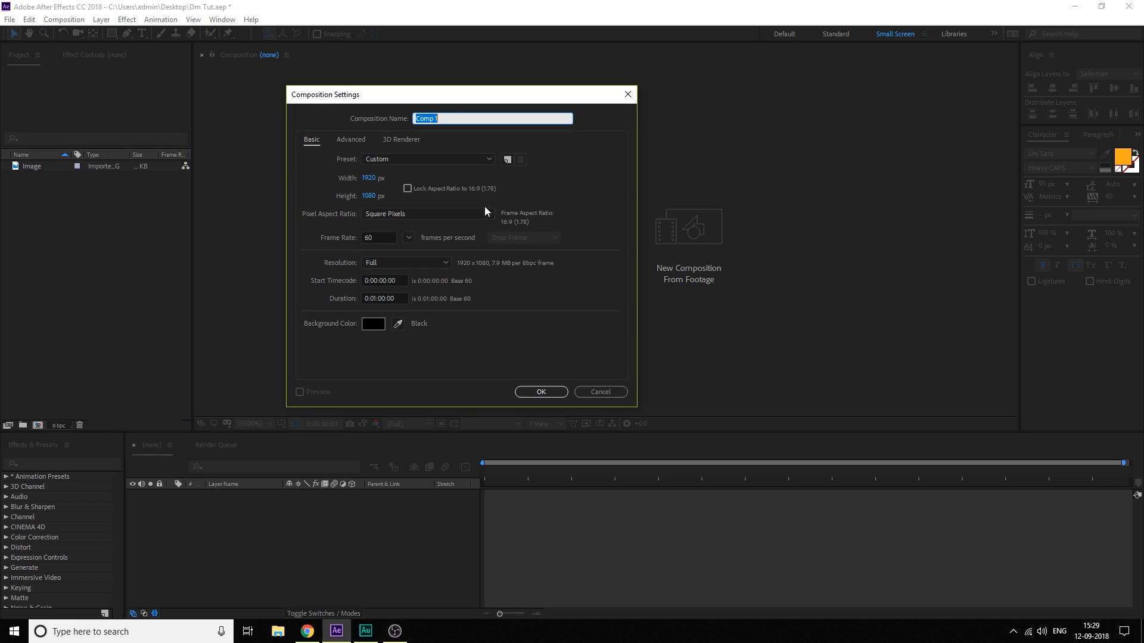
{"action": "left_click_drag", "start_coordinate": [449, 105], "coordinate": [557, 108]}
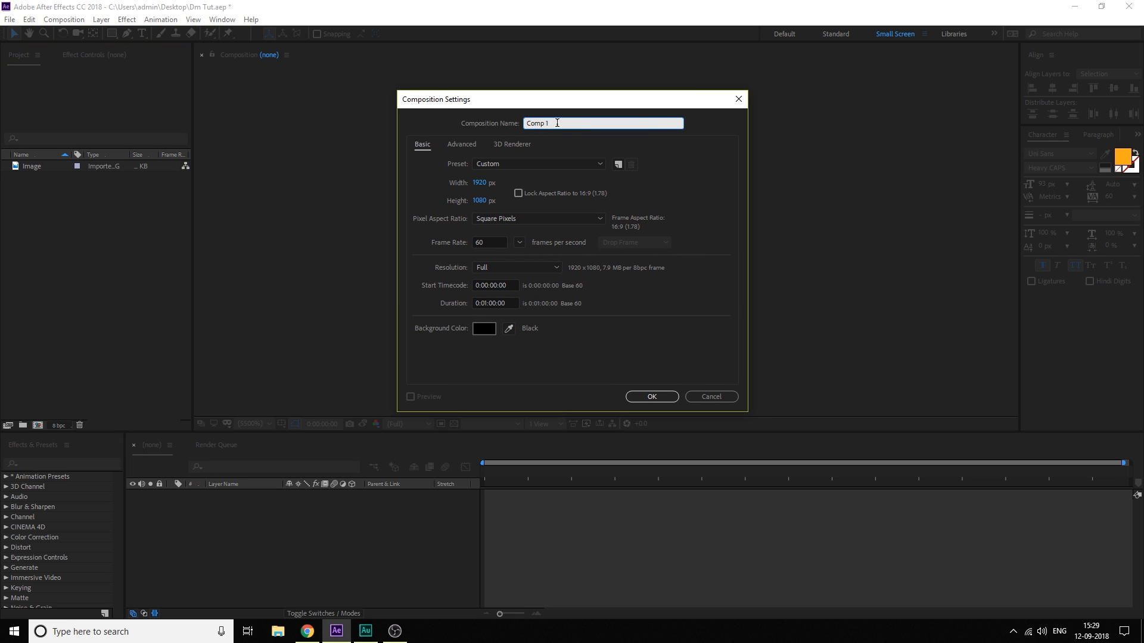
{"action": "type", "text": "MAIN"}
{"action": "left_click", "coordinate": [519, 243]}
{"action": "left_click", "coordinate": [537, 339]}
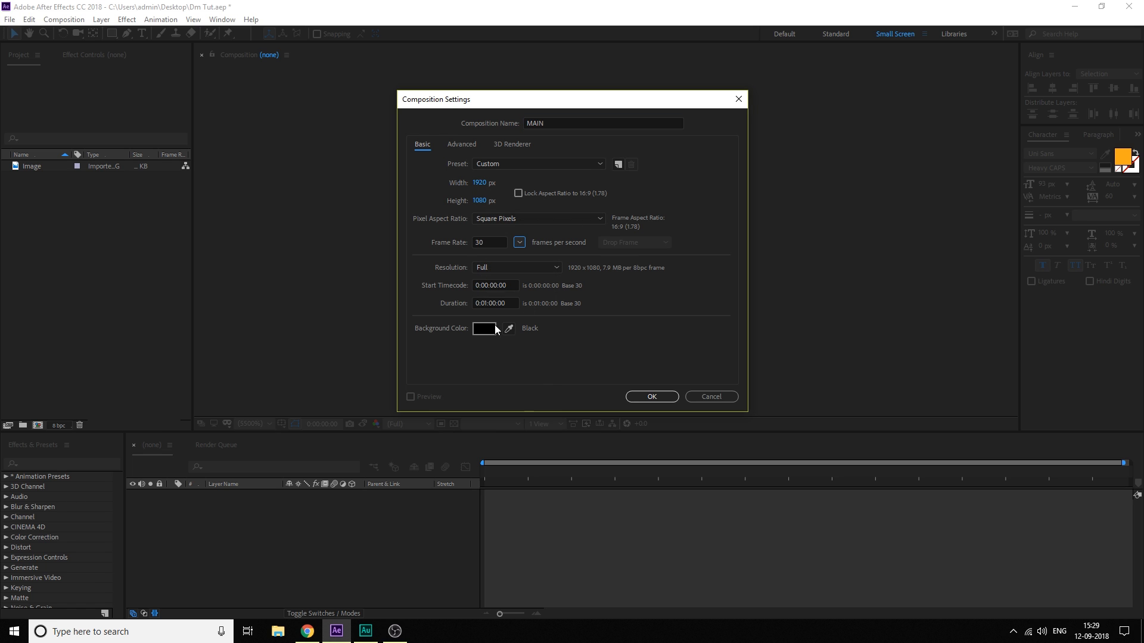
{"action": "left_click", "coordinate": [510, 303]}
{"action": "type", "text": "10"}
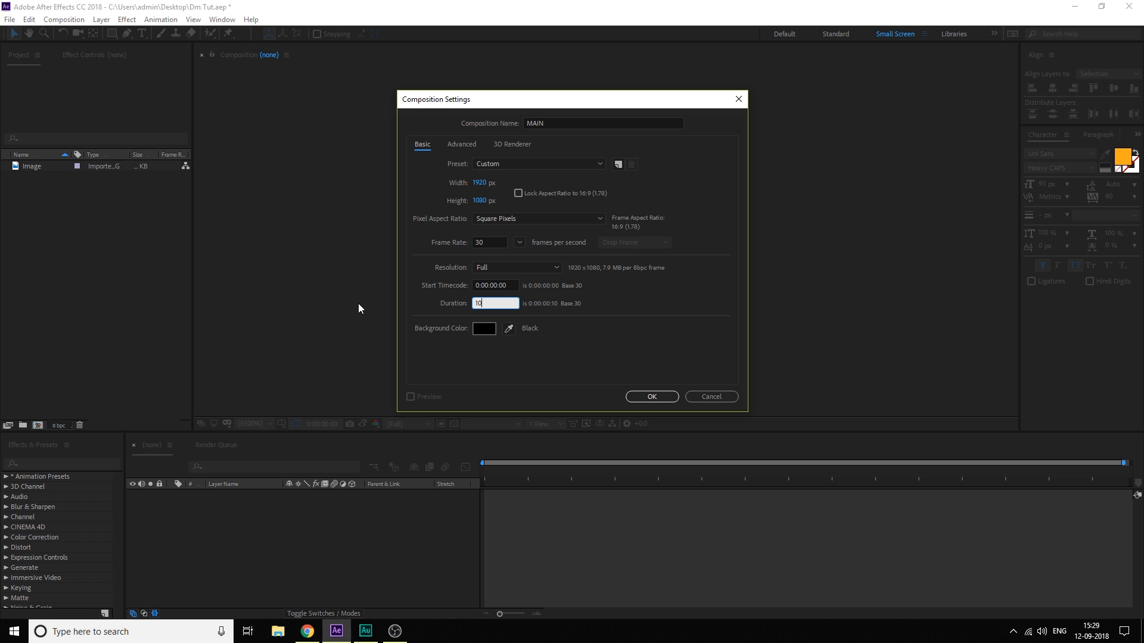
{"action": "type", "text": "."}
{"action": "left_click", "coordinate": [655, 395]}
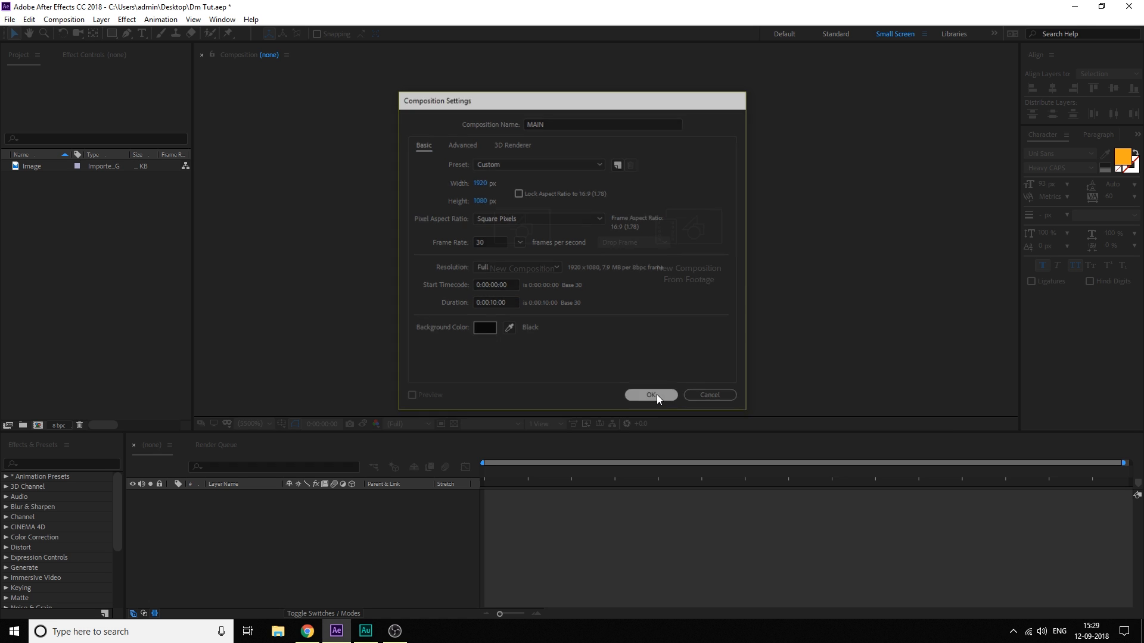
{"action": "key", "text": "period"}
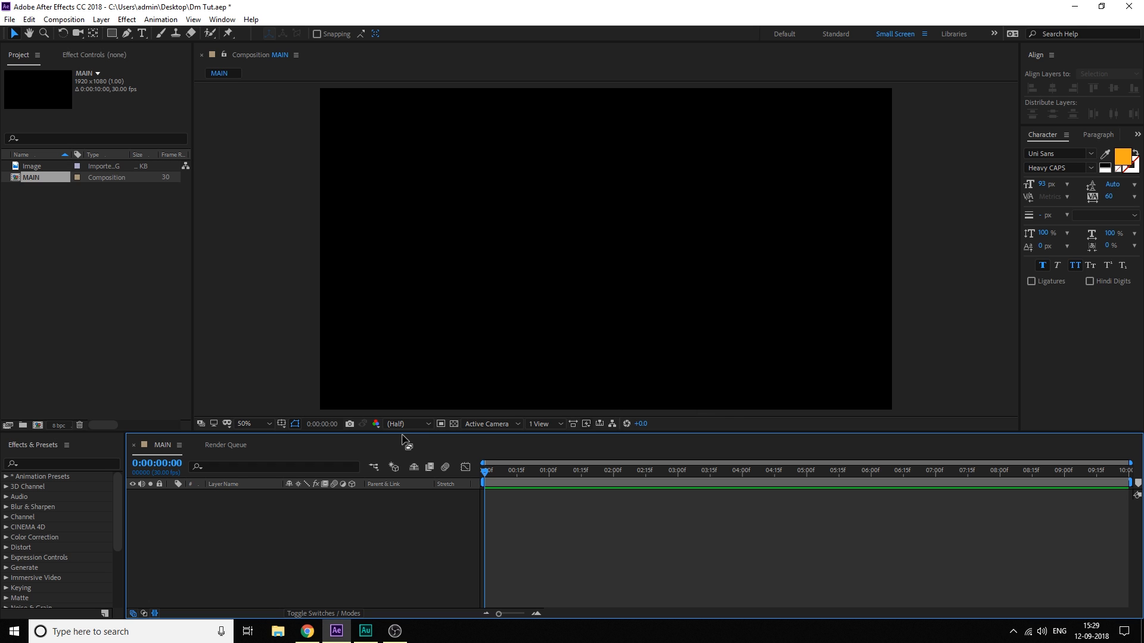
Create a second composition named Media with the same settings as MAIN
{"action": "left_click_drag", "start_coordinate": [402, 441], "coordinate": [402, 470]}
{"action": "left_click", "coordinate": [37, 454]}
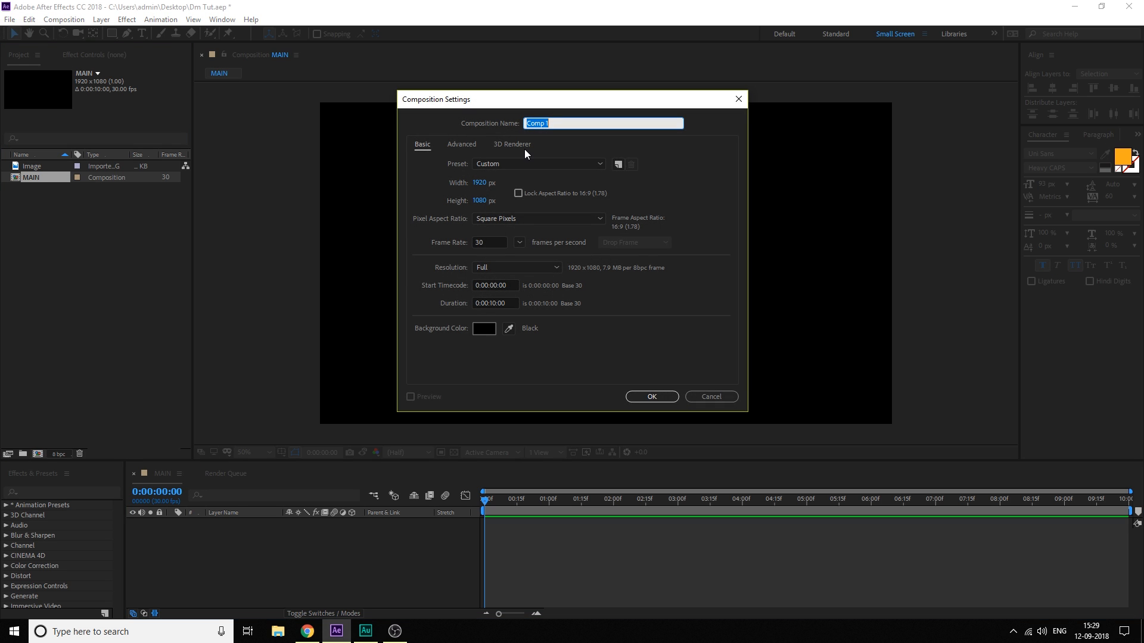
{"action": "left_click", "coordinate": [558, 122]}
{"action": "left_click_drag", "start_coordinate": [558, 122], "coordinate": [477, 126]}
{"action": "type", "text": "Media"}
{"action": "left_click", "coordinate": [647, 398]}
Add the Image footage to the Media composition and scale the layer down to 35%
{"action": "left_click", "coordinate": [32, 165]}
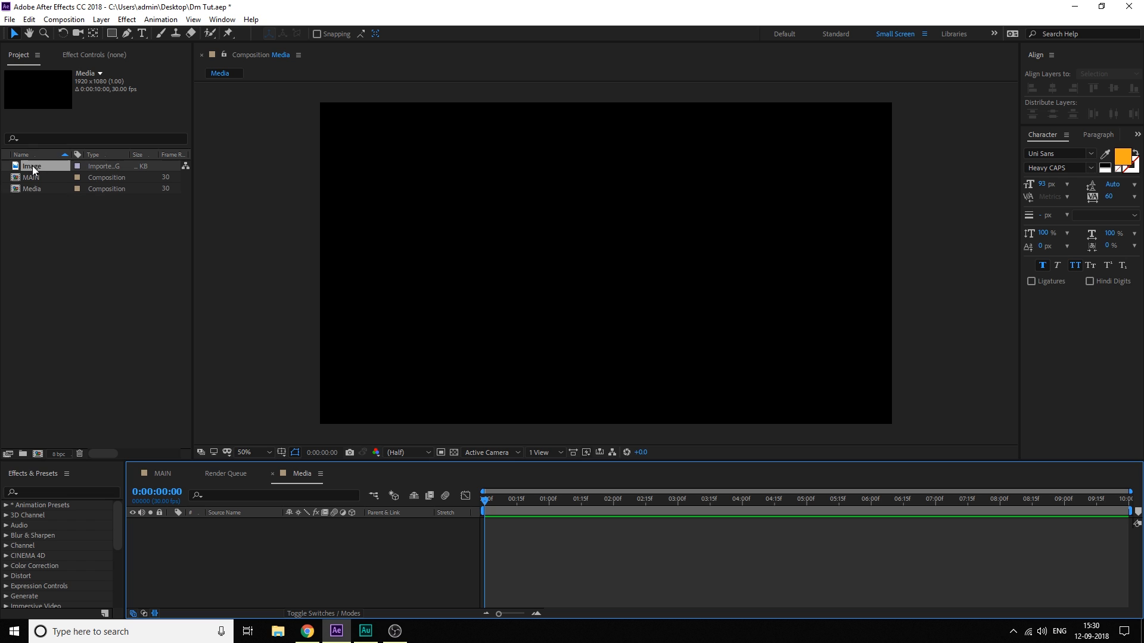
{"action": "left_click_drag", "start_coordinate": [31, 166], "coordinate": [220, 567]}
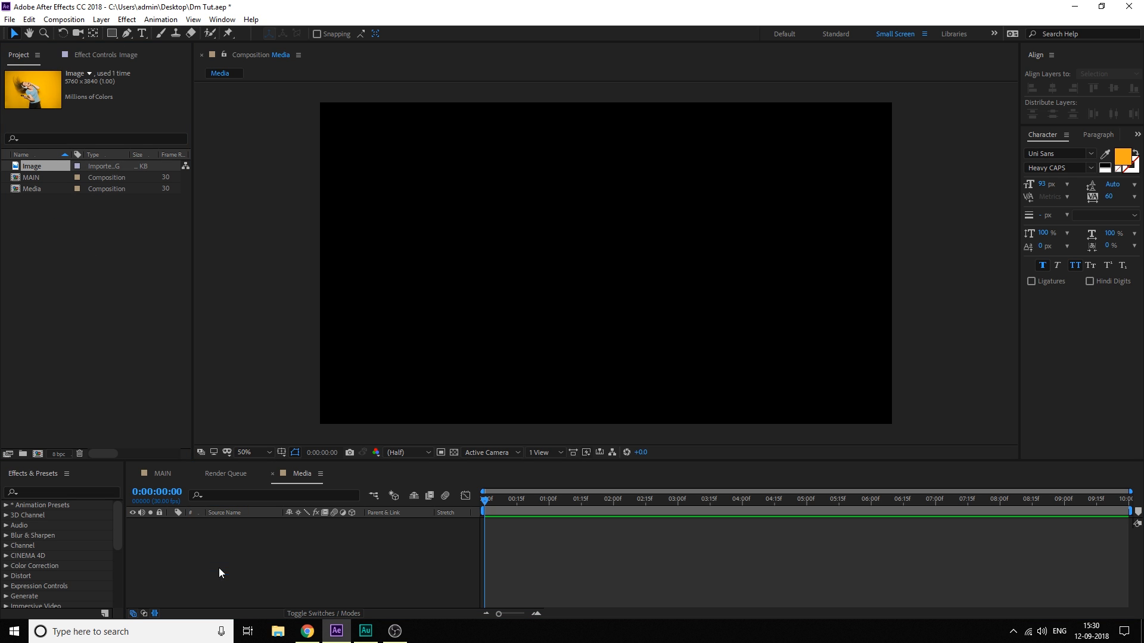
{"action": "key", "text": "s"}
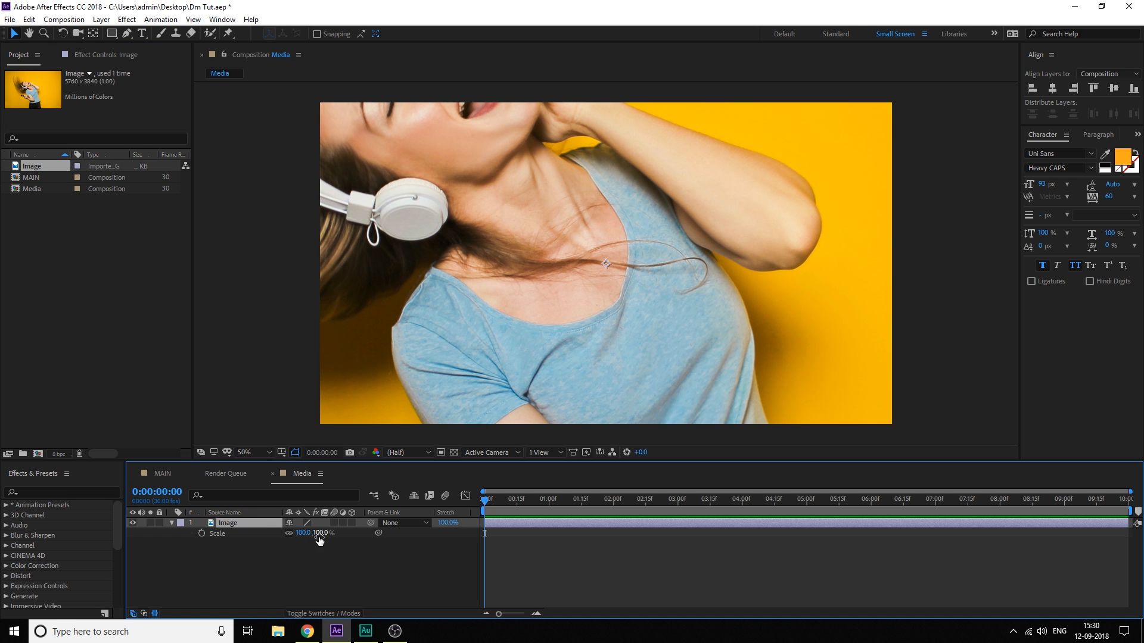
{"action": "left_click_drag", "start_coordinate": [319, 534], "coordinate": [277, 536]}
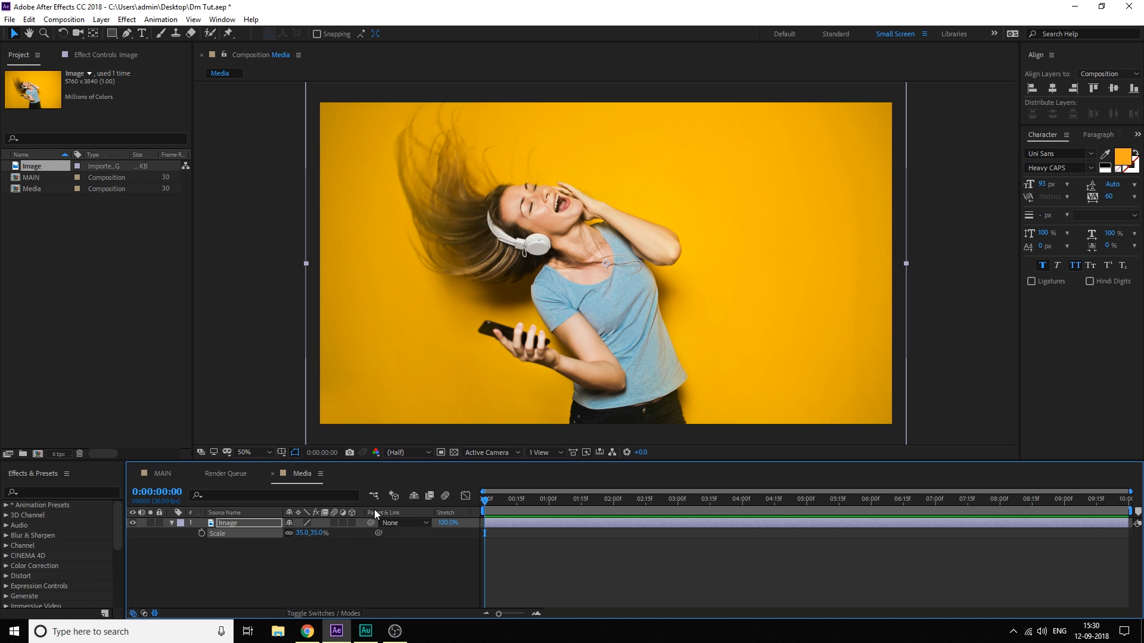
{"action": "left_click", "coordinate": [291, 563]}
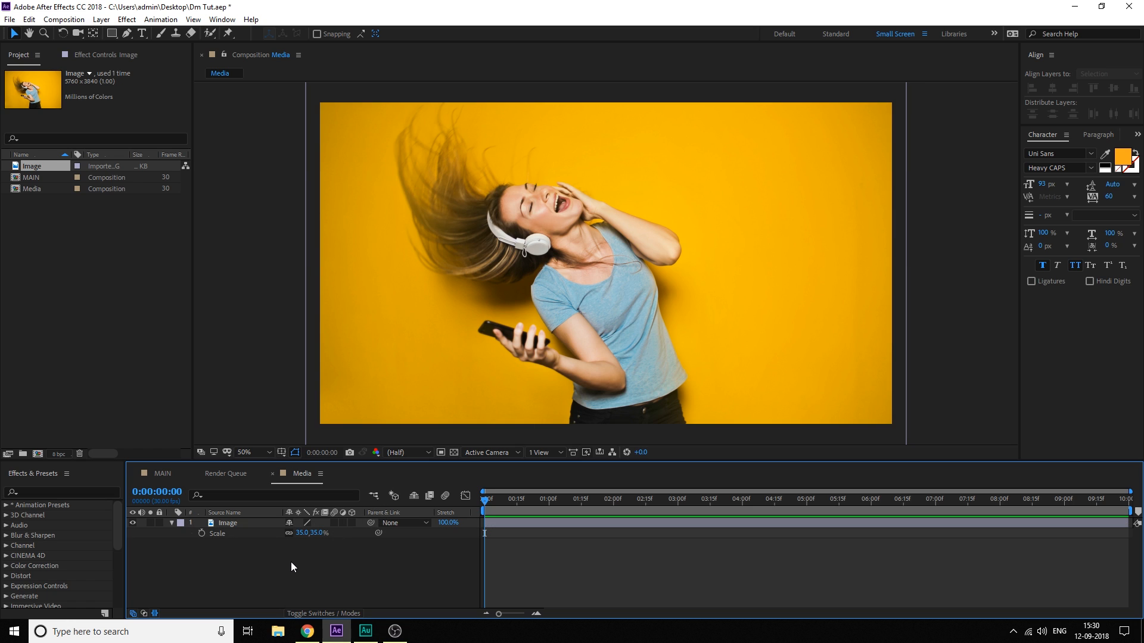
Change the Media composition's frame size to 2000 px wide by 2000 px high
{"action": "key", "text": "ctrl+k"}
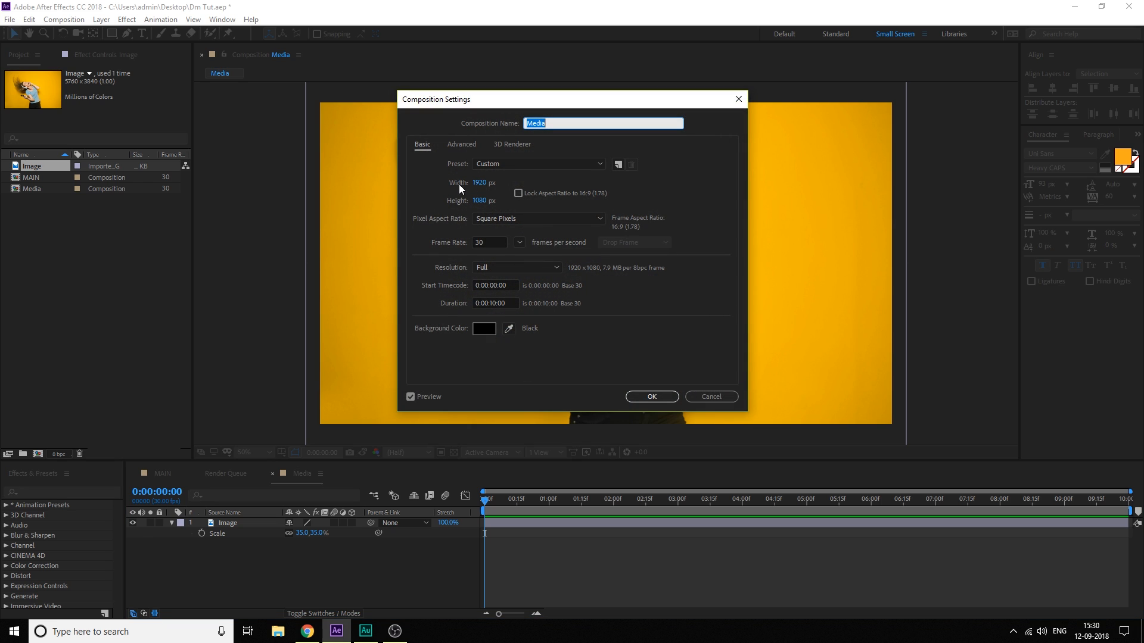
{"action": "left_click", "coordinate": [480, 186]}
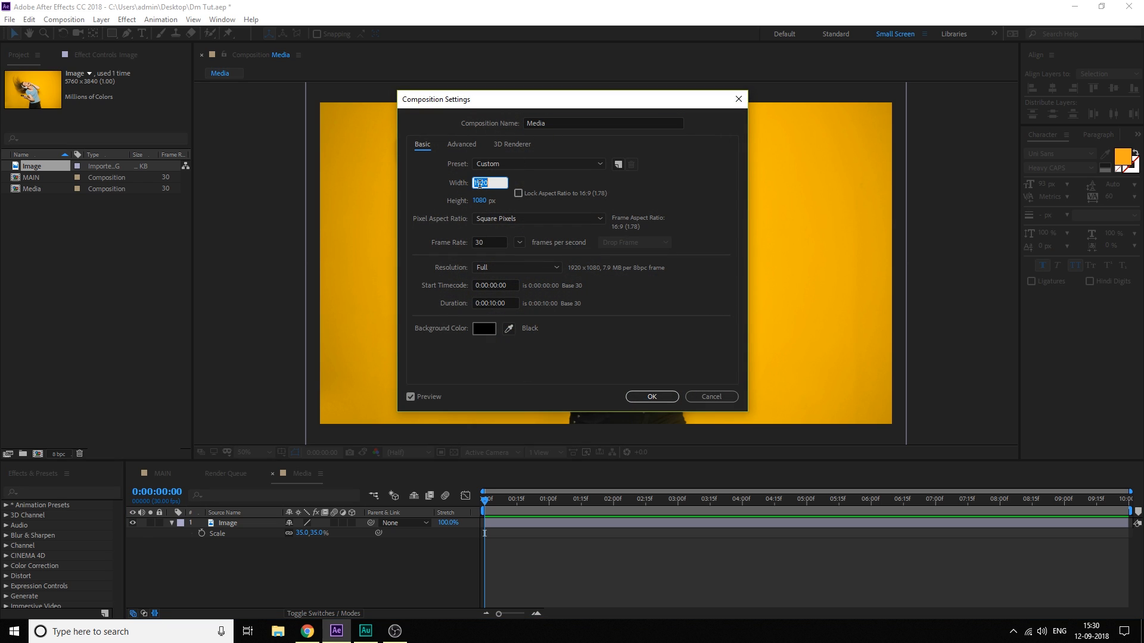
{"action": "type", "text": "2000"}
{"action": "left_click", "coordinate": [480, 201]}
{"action": "type", "text": "29"}
{"action": "key", "text": "BackSpace"}
{"action": "type", "text": "000"}
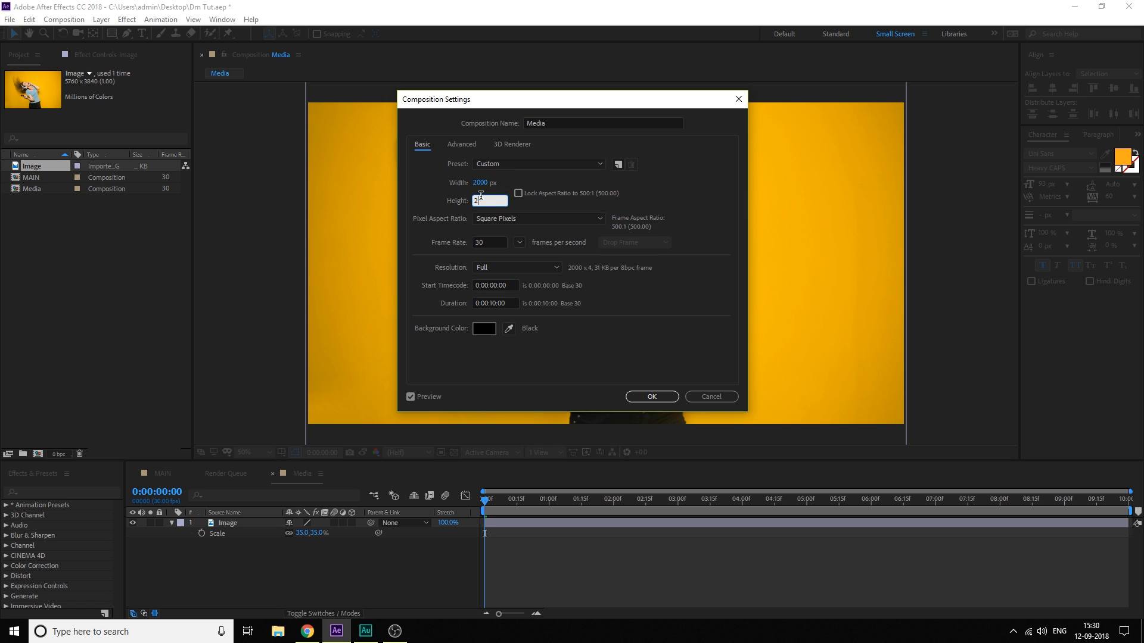
{"action": "left_click", "coordinate": [646, 204]}
{"action": "left_click", "coordinate": [642, 397]}
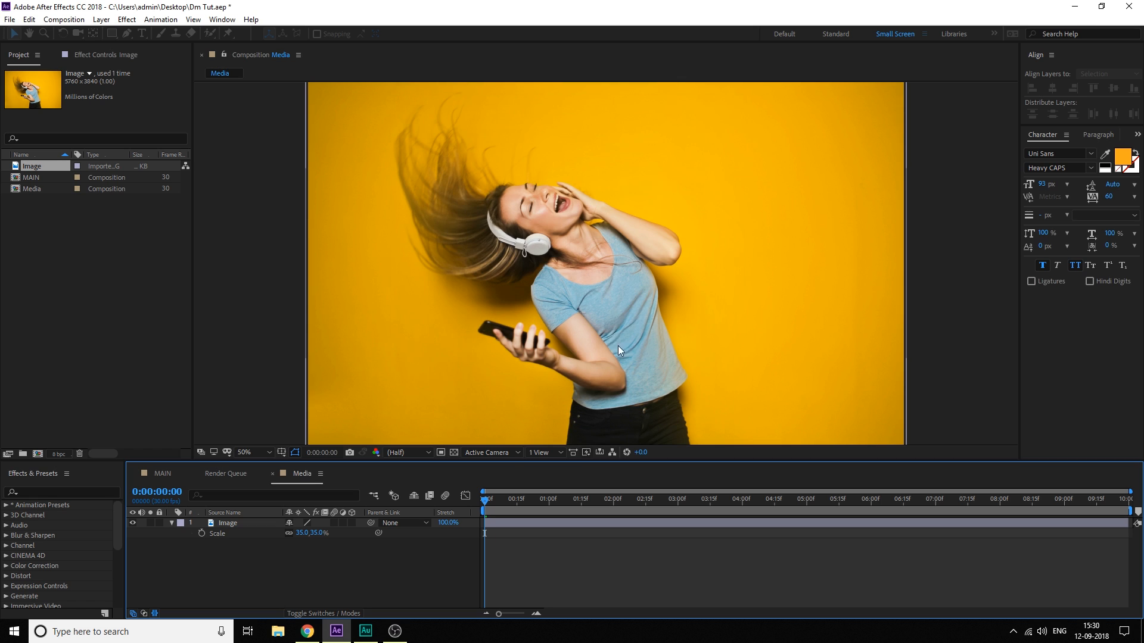
Scale the Image layer to 54% so it covers the square frame, and shift it slightly to the right
{"action": "scroll", "coordinate": [609, 327], "scroll_direction": "down", "scroll_amount": 2}
{"action": "left_click", "coordinate": [635, 321]}
{"action": "key", "text": "s"}
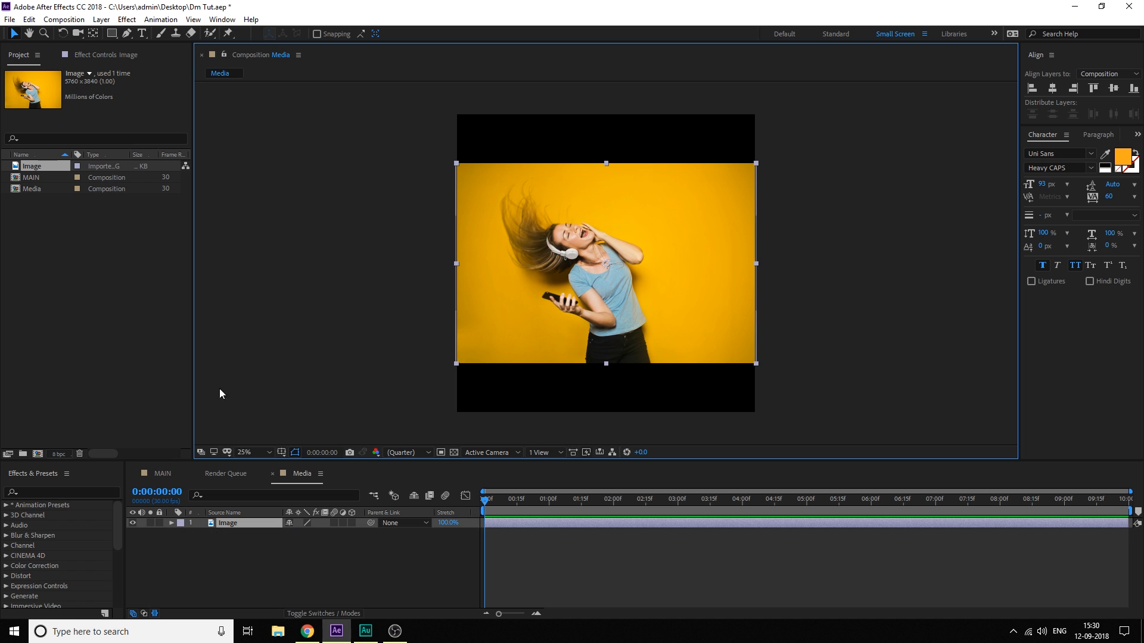
{"action": "key", "text": "s"}
{"action": "left_click_drag", "start_coordinate": [316, 532], "coordinate": [336, 533]}
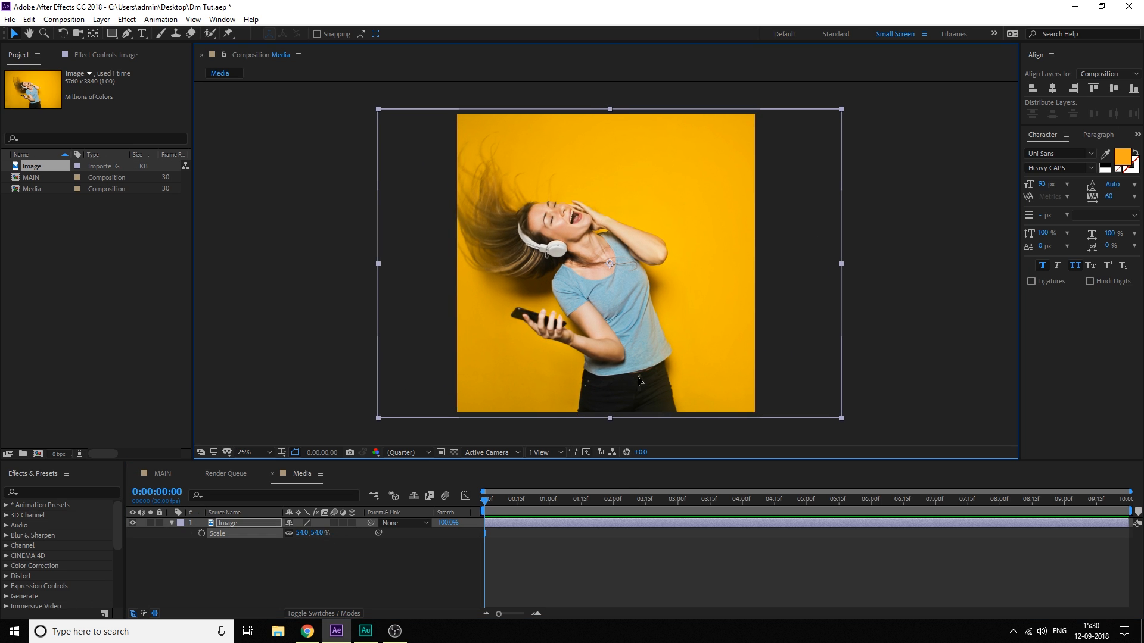
{"action": "left_click_drag", "start_coordinate": [629, 380], "coordinate": [646, 380]}
{"action": "left_click", "coordinate": [285, 552]}
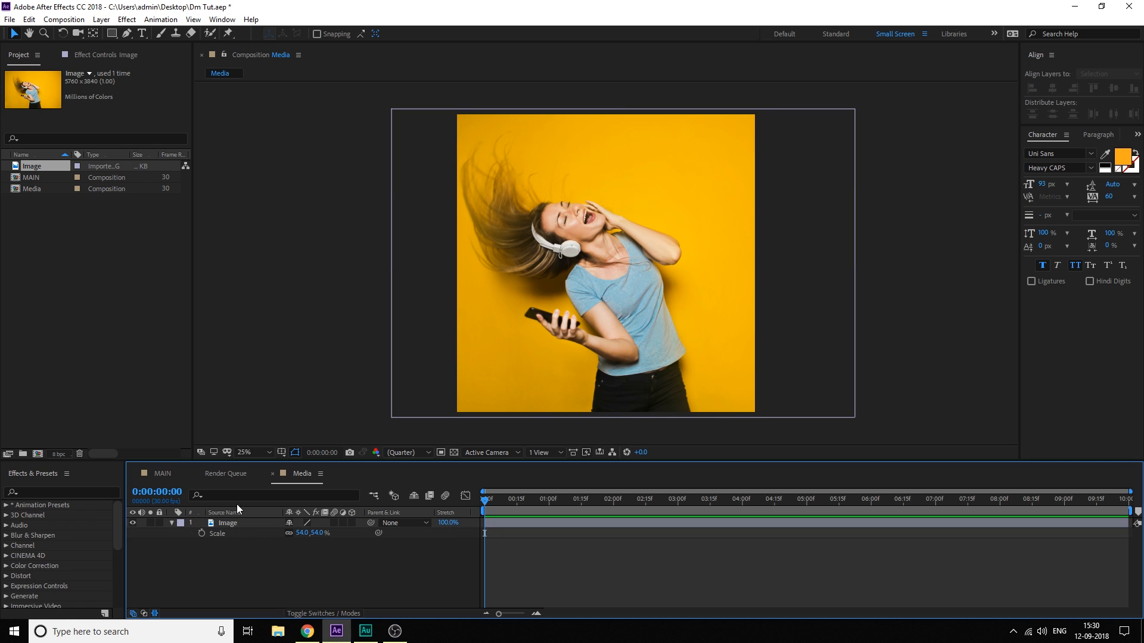
In the MAIN composition, add a rectangle shape layer with an off-white fill covering the whole frame
{"action": "left_click", "coordinate": [197, 474]}
{"action": "left_click", "coordinate": [158, 474]}
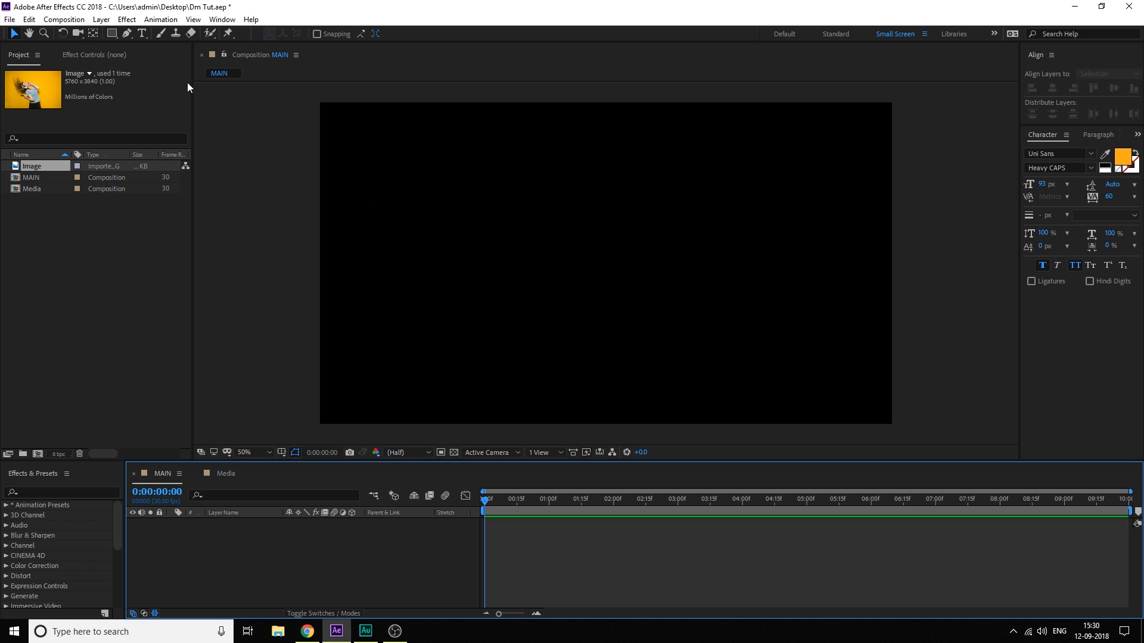
{"action": "left_click", "coordinate": [113, 33]}
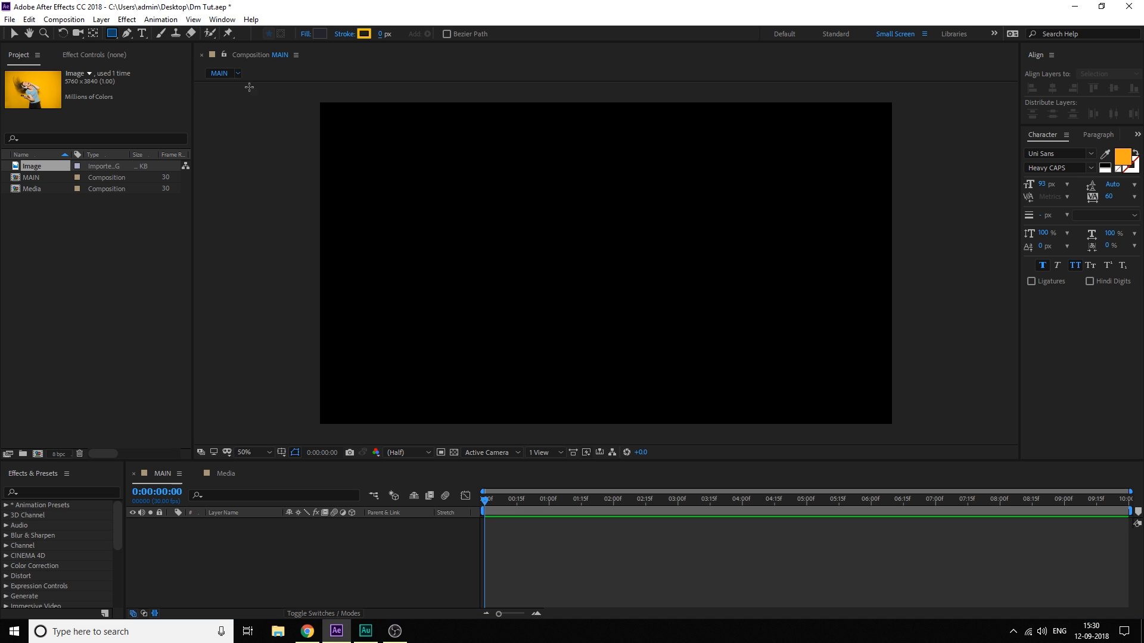
{"action": "left_click", "coordinate": [319, 34]}
{"action": "left_click_drag", "start_coordinate": [623, 285], "coordinate": [595, 247]}
{"action": "left_click", "coordinate": [879, 244]}
{"action": "double_click", "coordinate": [112, 37]}
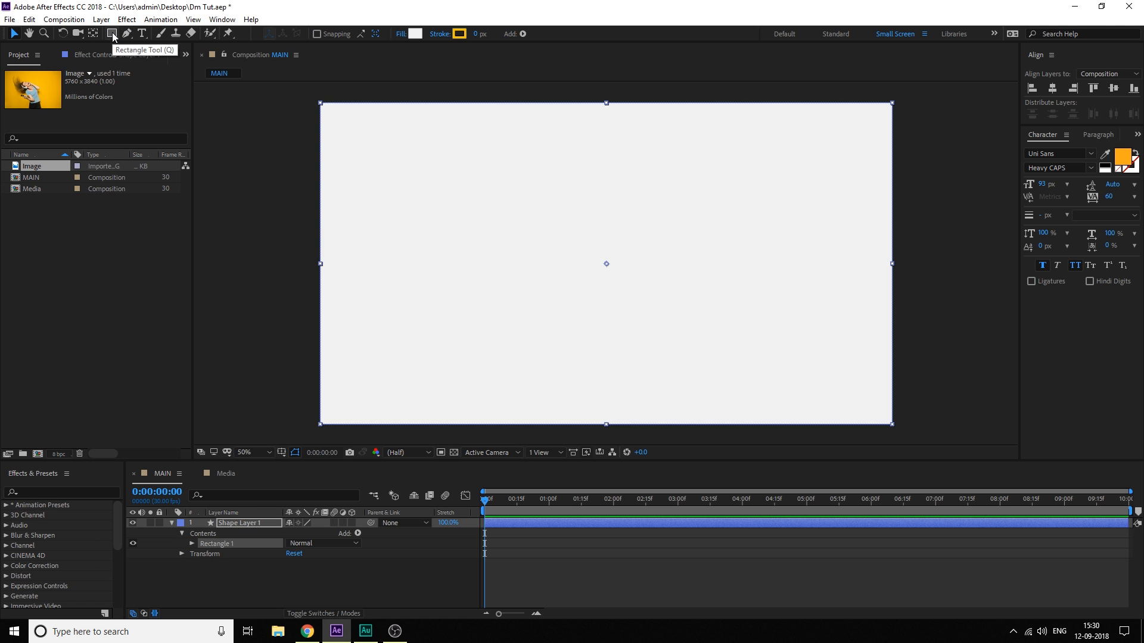
{"action": "key", "text": "v"}
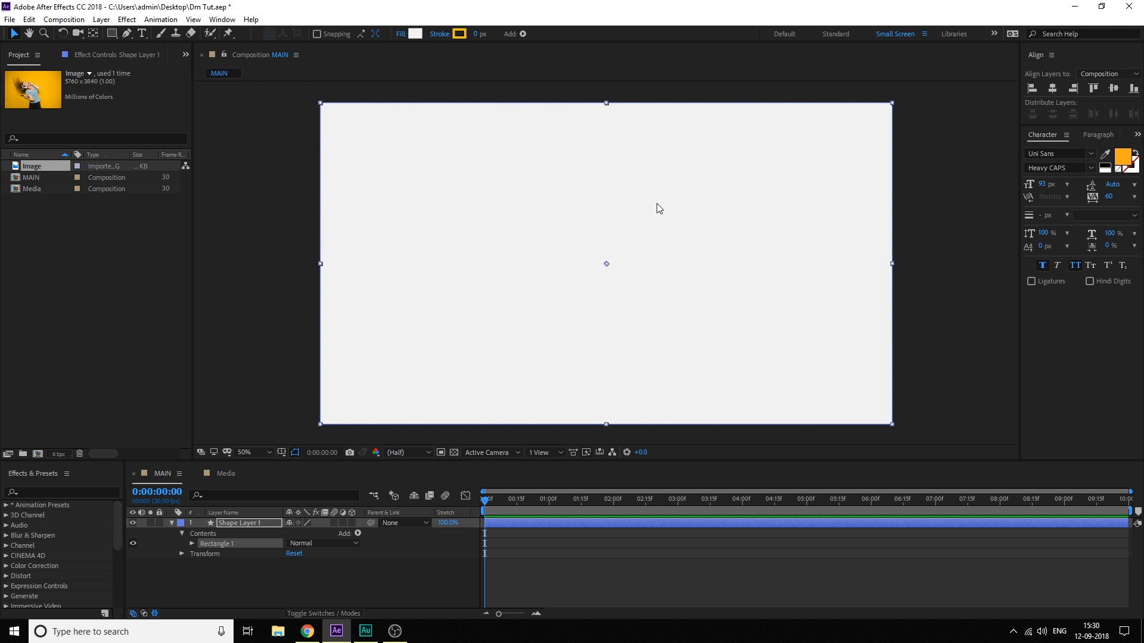
Unlink the rectangle path's size proportions and set its height to 850
{"action": "left_click", "coordinate": [191, 543]}
{"action": "left_click", "coordinate": [202, 554]}
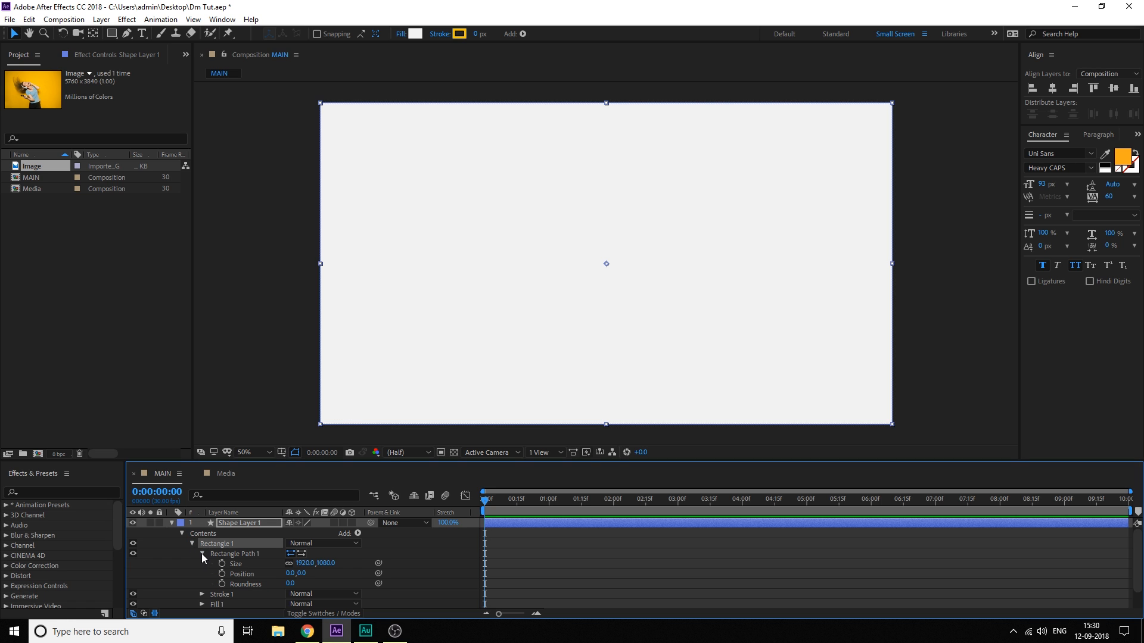
{"action": "left_click", "coordinate": [289, 563]}
{"action": "left_click_drag", "start_coordinate": [331, 563], "coordinate": [211, 568]}
{"action": "left_click", "coordinate": [325, 564]}
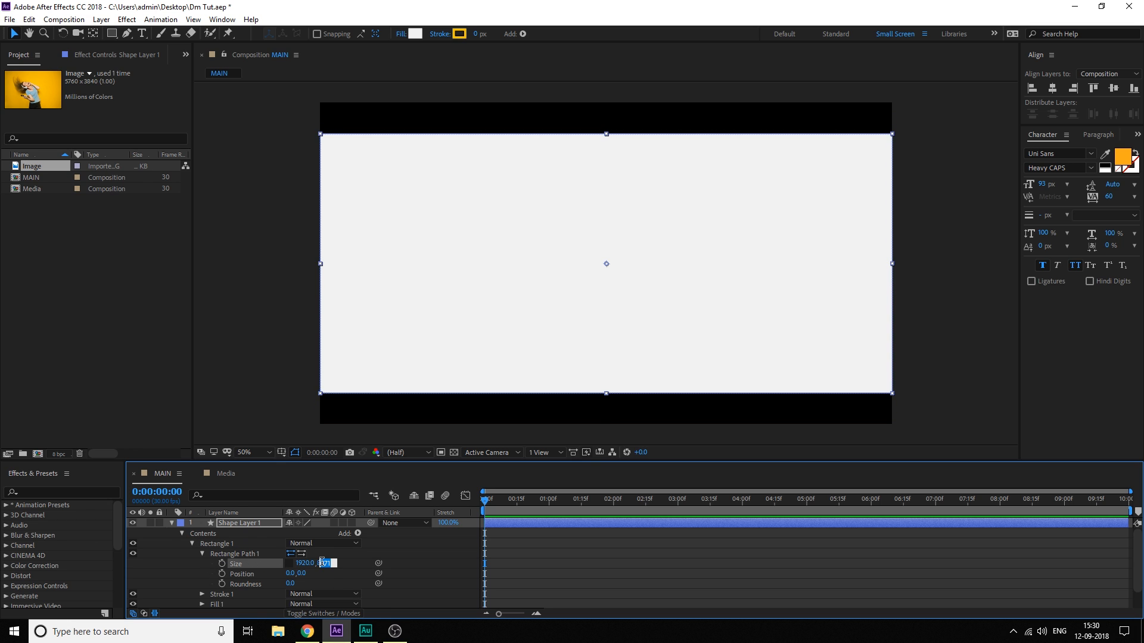
{"action": "type", "text": "8"}
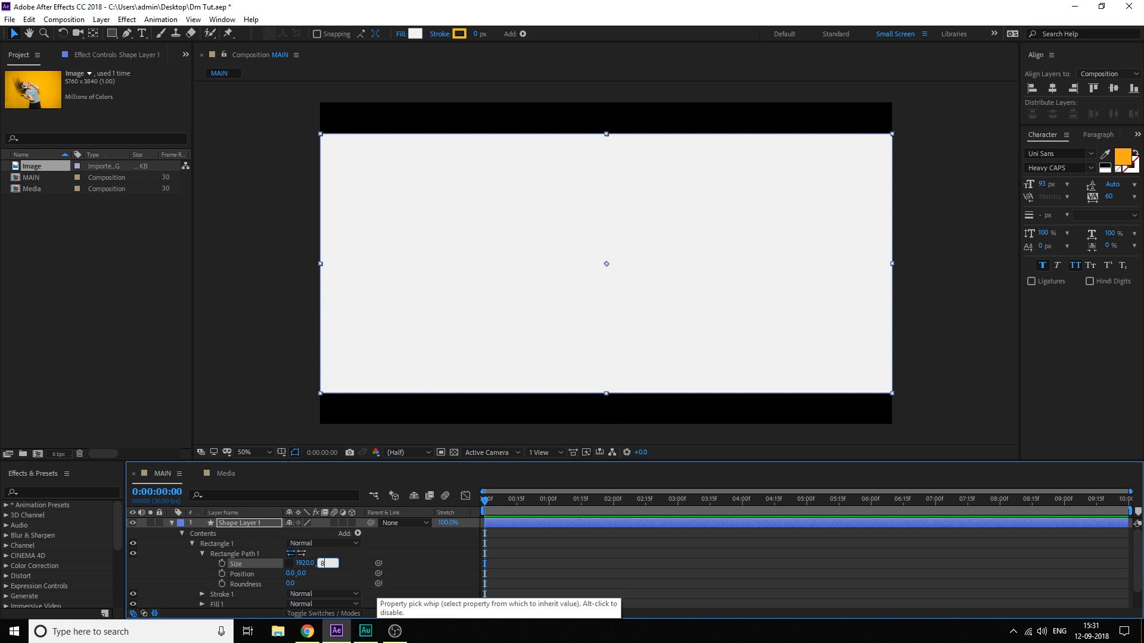
{"action": "type", "text": "50"}
{"action": "key", "text": "Return"}
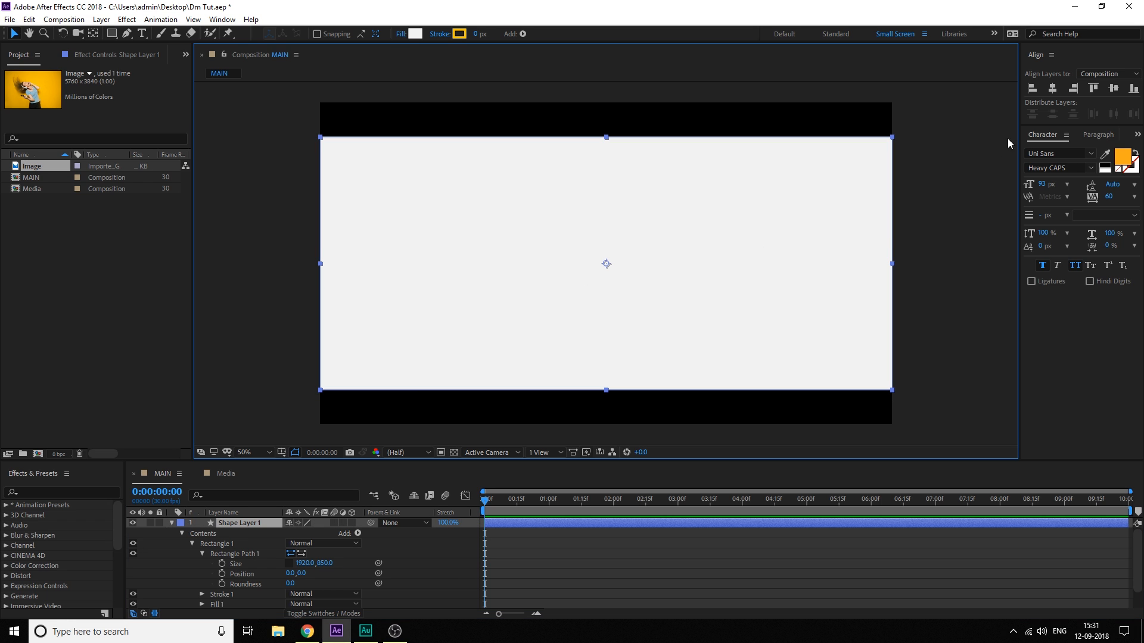
Align the off-white rectangle to the top edge of the composition and collapse its layer properties
{"action": "left_click", "coordinate": [1092, 88]}
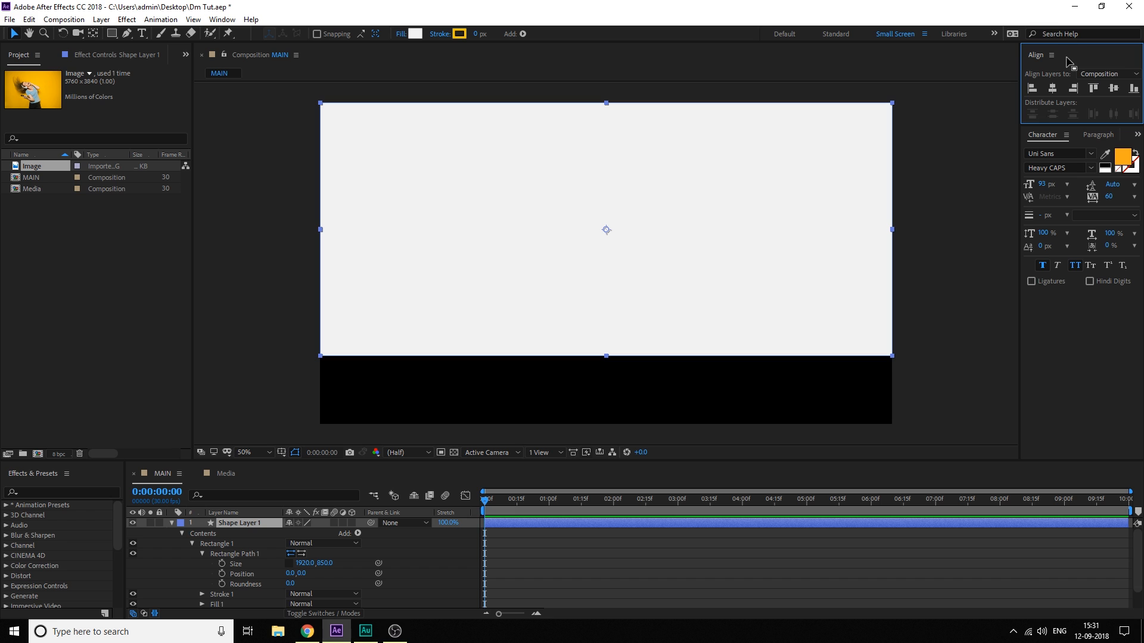
{"action": "left_click", "coordinate": [222, 19]}
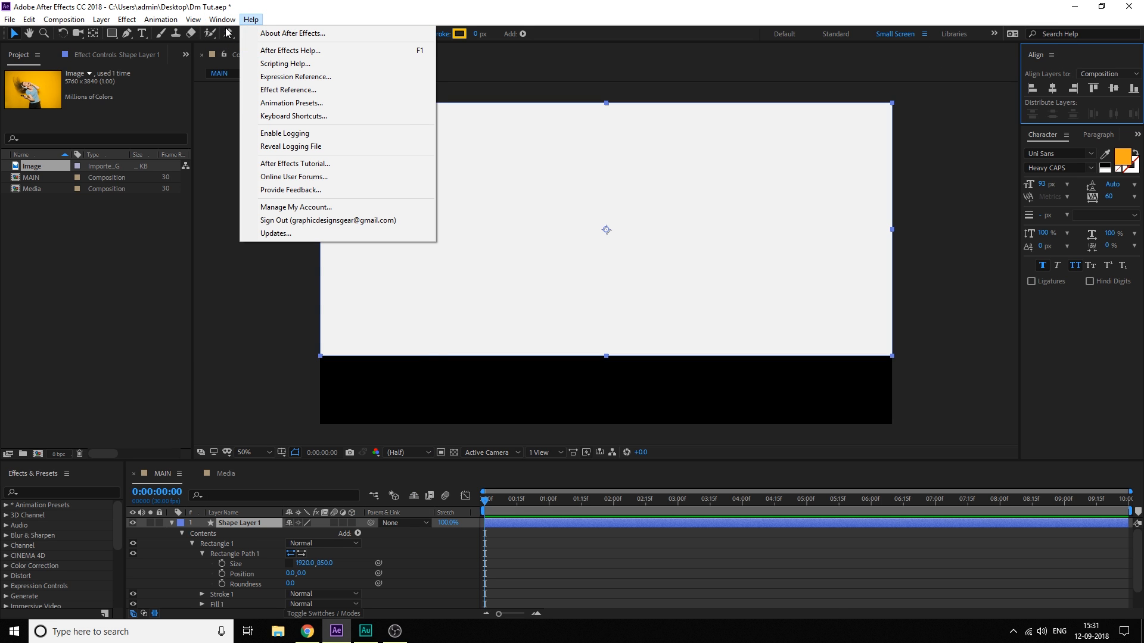
{"action": "left_click", "coordinate": [464, 597]}
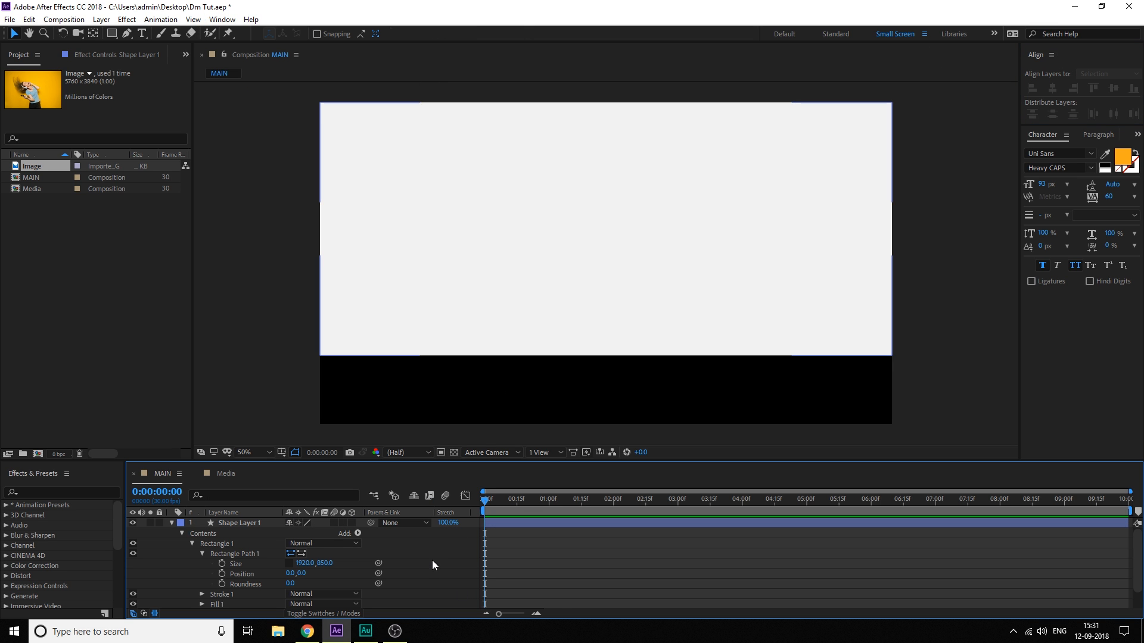
{"action": "left_click_drag", "start_coordinate": [362, 463], "coordinate": [360, 433]}
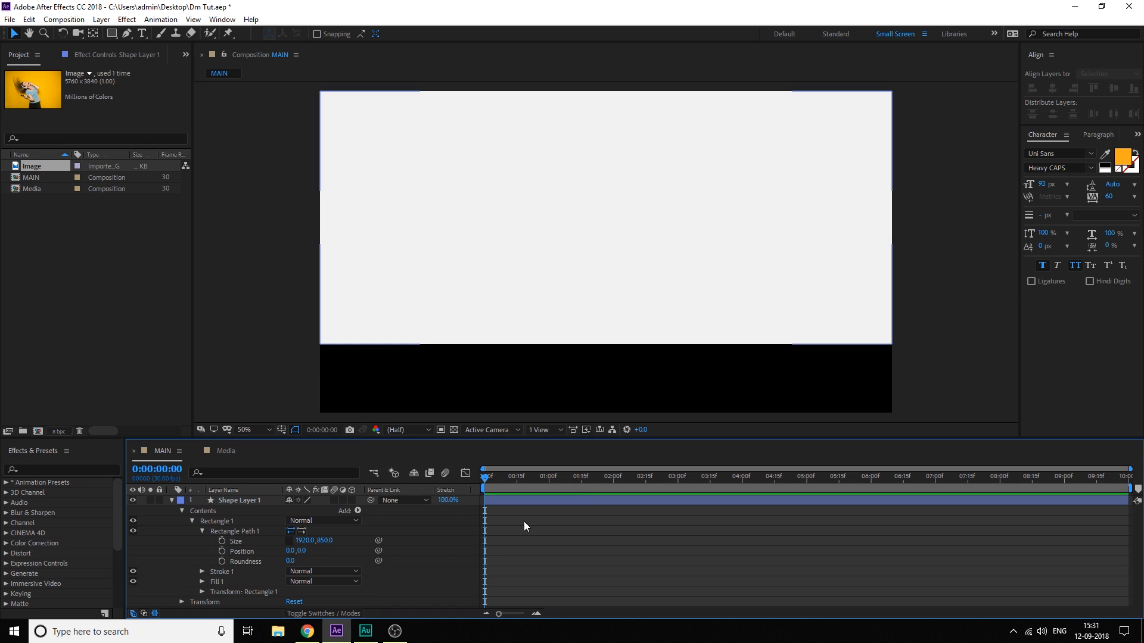
{"action": "left_click", "coordinate": [171, 501]}
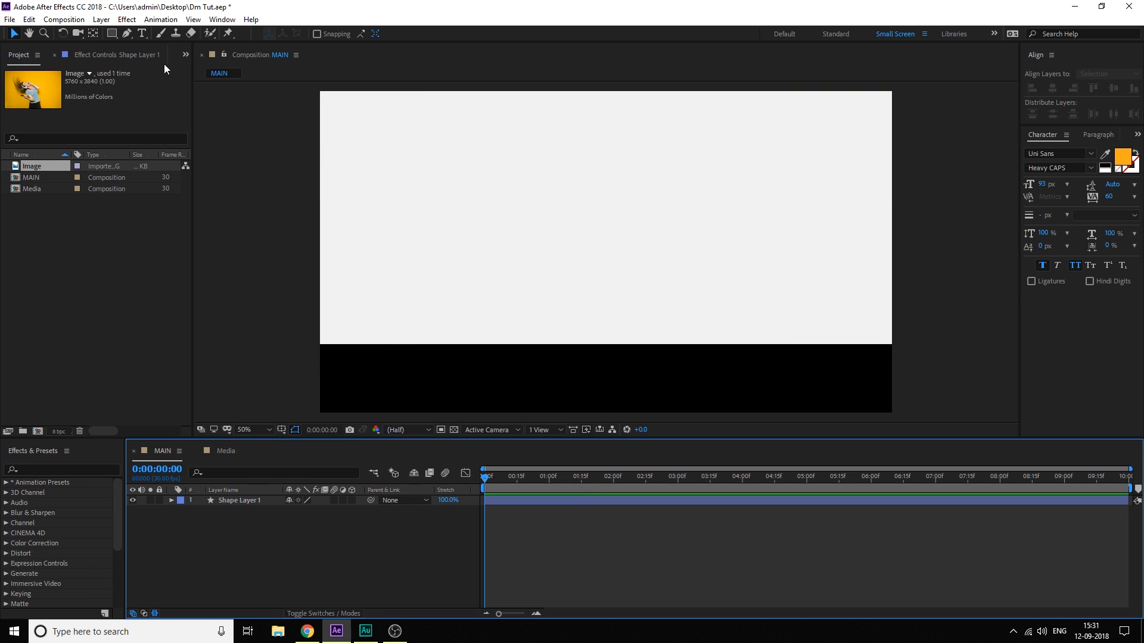
Draw a small off-white rectangle on a new shape layer, straddling the large rectangle's lower edge near its right end
{"action": "left_click", "coordinate": [110, 32]}
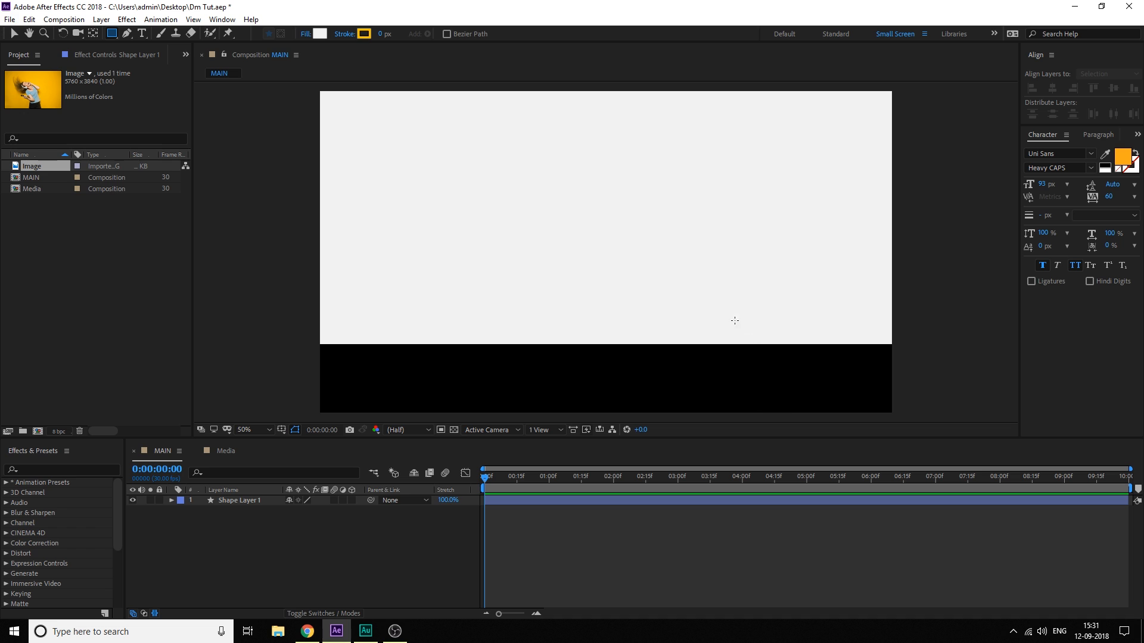
{"action": "mouse_move", "coordinate": [746, 333]}
{"action": "left_mouse_down"}
{"action": "mouse_move", "coordinate": [797, 359]}
{"action": "mouse_move", "coordinate": [850, 360]}
{"action": "left_mouse_up"}
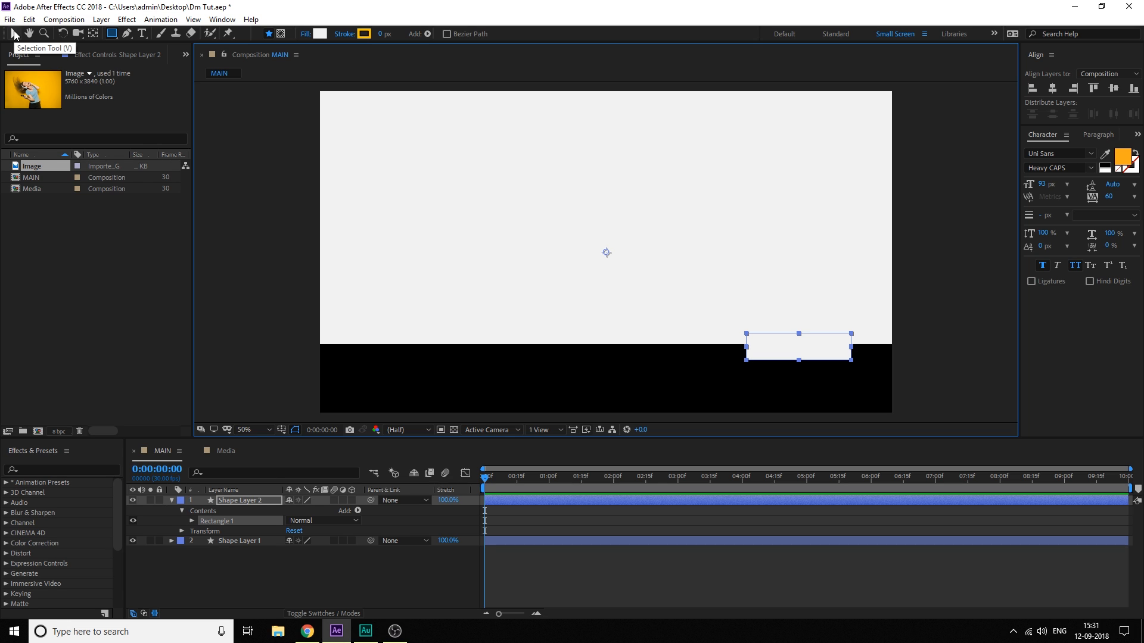
{"action": "left_click", "coordinate": [14, 34]}
{"action": "left_click", "coordinate": [274, 500]}
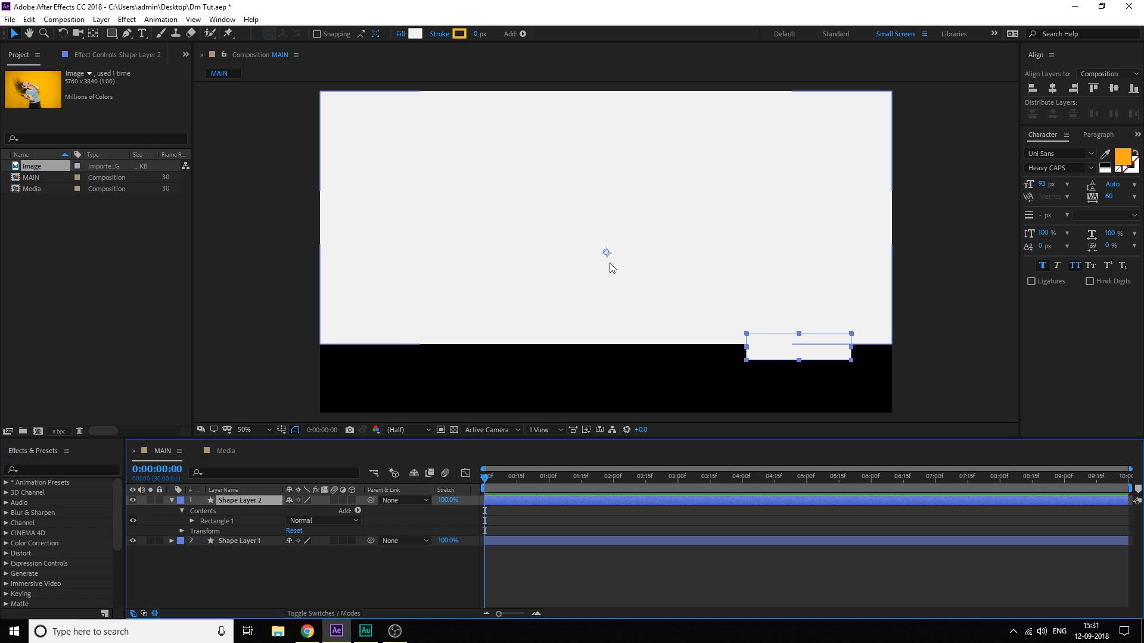
Center the small rectangle layer's anchor point within its shape and shift the rectangle slightly to the left
{"action": "mouse_move", "coordinate": [608, 251]}
{"action": "left_mouse_down"}
{"action": "mouse_move", "coordinate": [524, 222]}
{"action": "mouse_move", "coordinate": [589, 254]}
{"action": "left_mouse_up"}
{"action": "key", "text": "ctrl+z"}
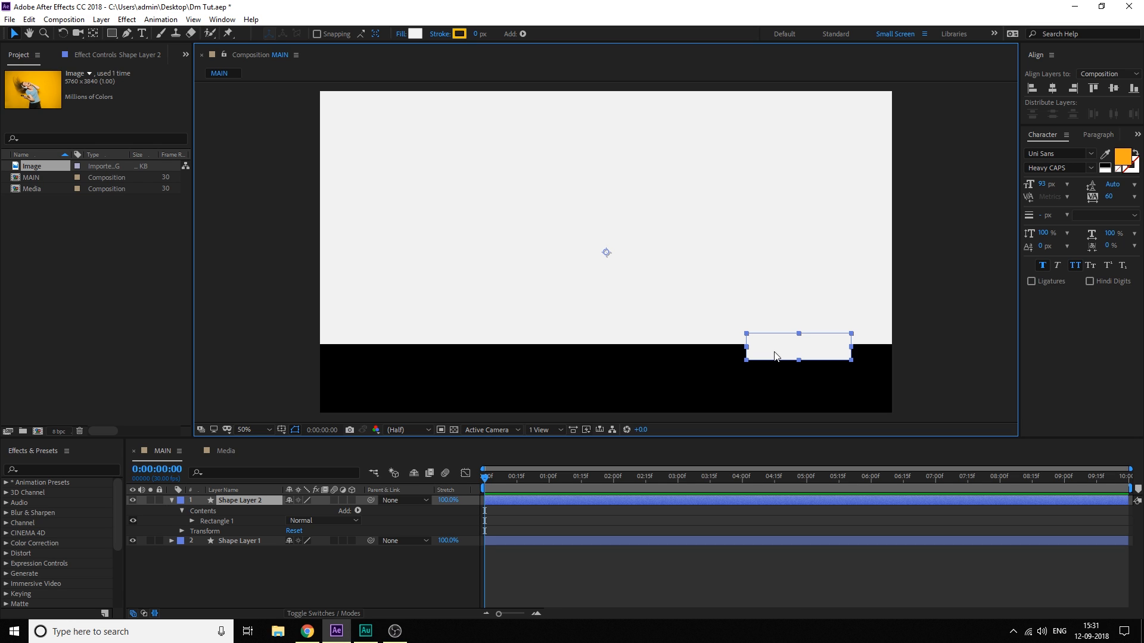
{"action": "key", "text": "ctrl+alt+Home"}
{"action": "left_click_drag", "start_coordinate": [798, 349], "coordinate": [790, 351]}
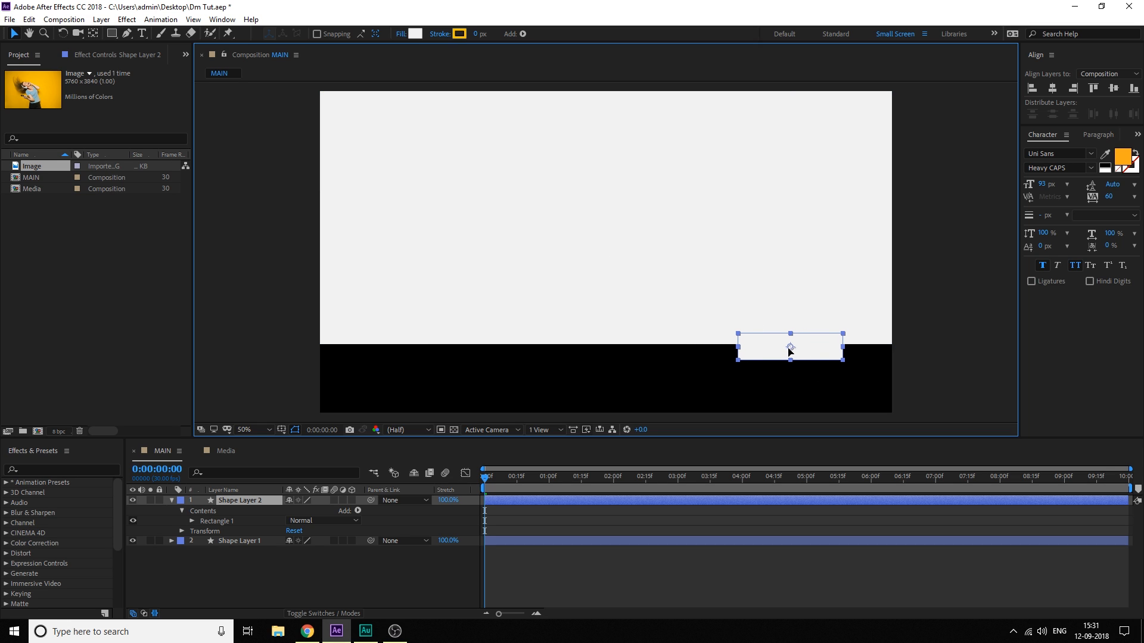
{"action": "scroll", "coordinate": [768, 331], "scroll_direction": "up", "scroll_amount": 2}
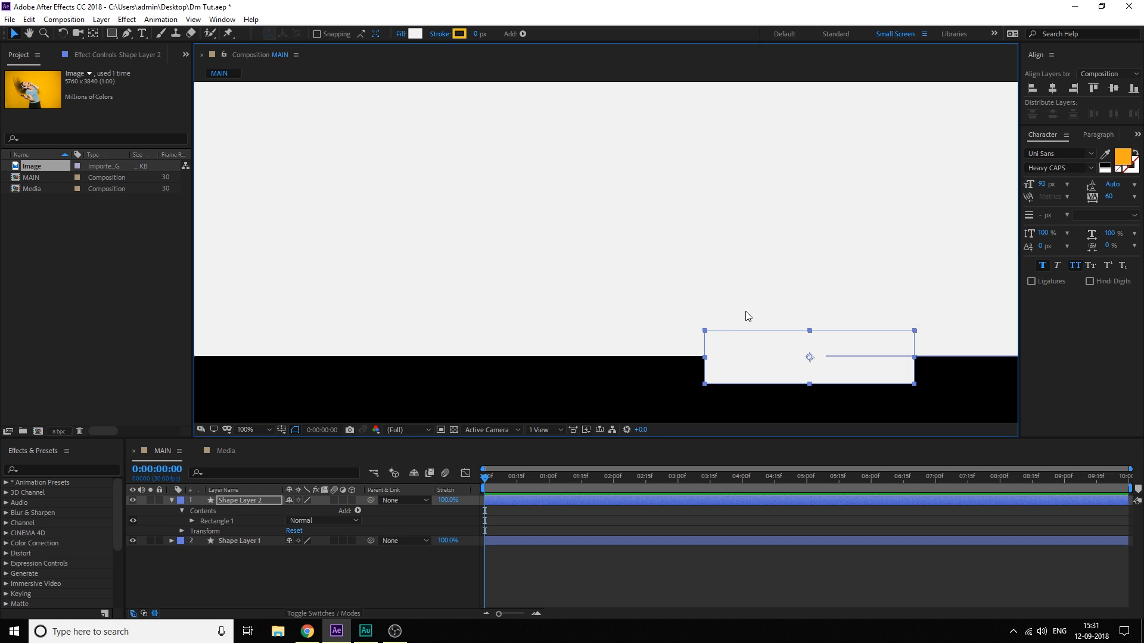
{"action": "scroll", "coordinate": [726, 286], "scroll_direction": "down", "scroll_amount": 1}
{"action": "key", "text": "space"}
{"action": "left_click_drag", "start_coordinate": [661, 264], "coordinate": [738, 307]}
{"action": "left_click", "coordinate": [550, 511]}
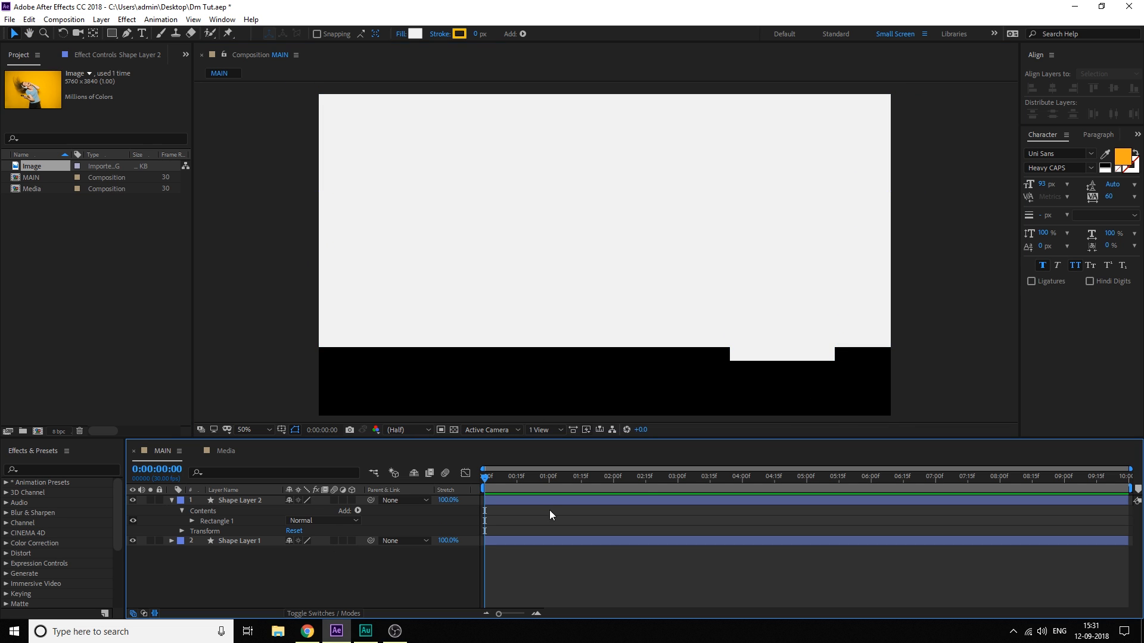
{"action": "left_click", "coordinate": [768, 350]}
{"action": "left_click", "coordinate": [342, 566]}
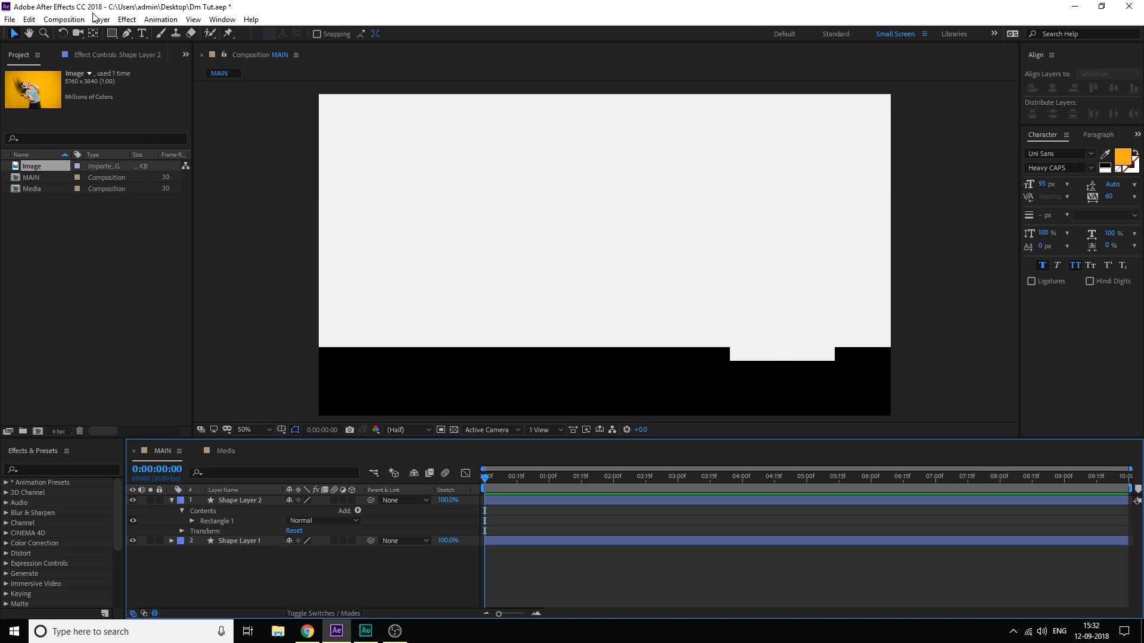
Add a text layer reading GALLERY over the small off-white rectangle
{"action": "left_click", "coordinate": [143, 34]}
{"action": "left_click", "coordinate": [743, 347]}
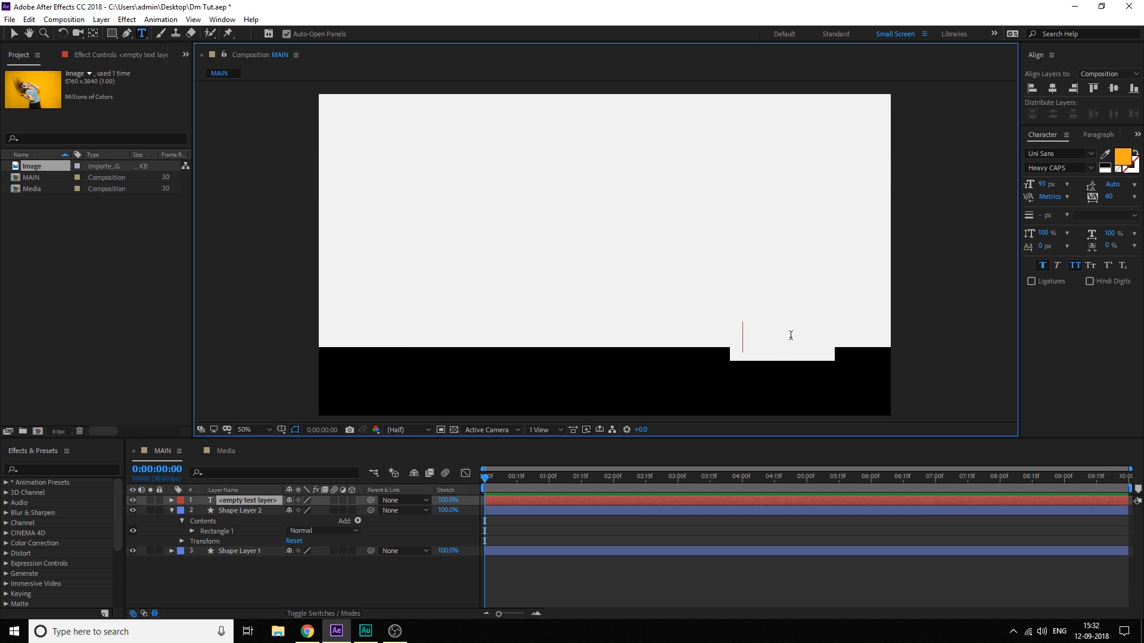
{"action": "type", "text": "G"}
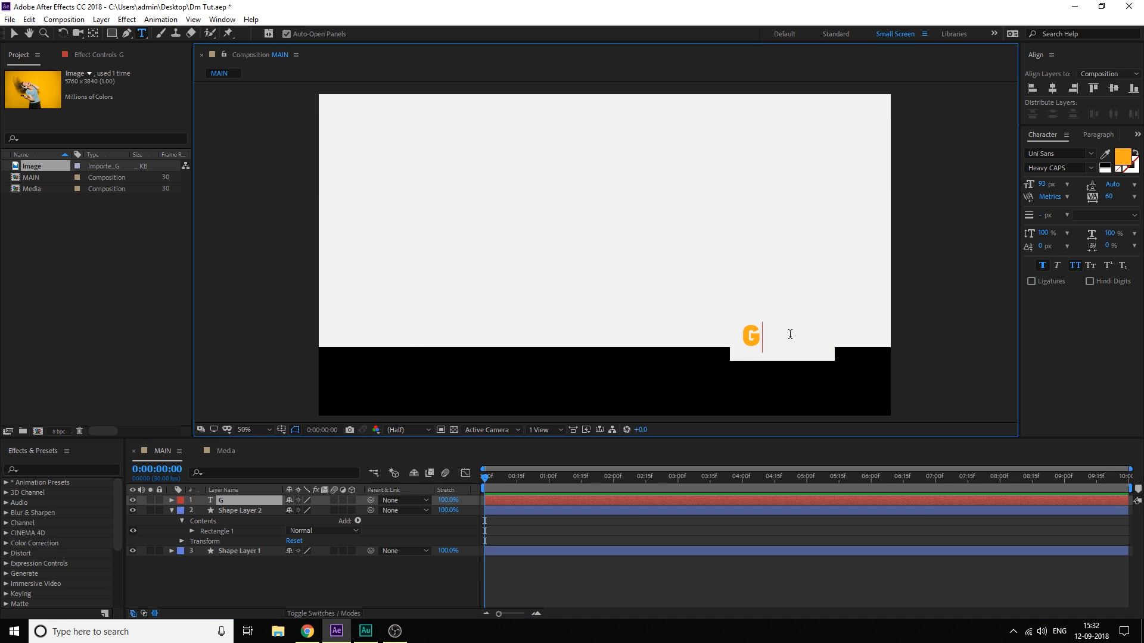
{"action": "type", "text": "ALLERY"}
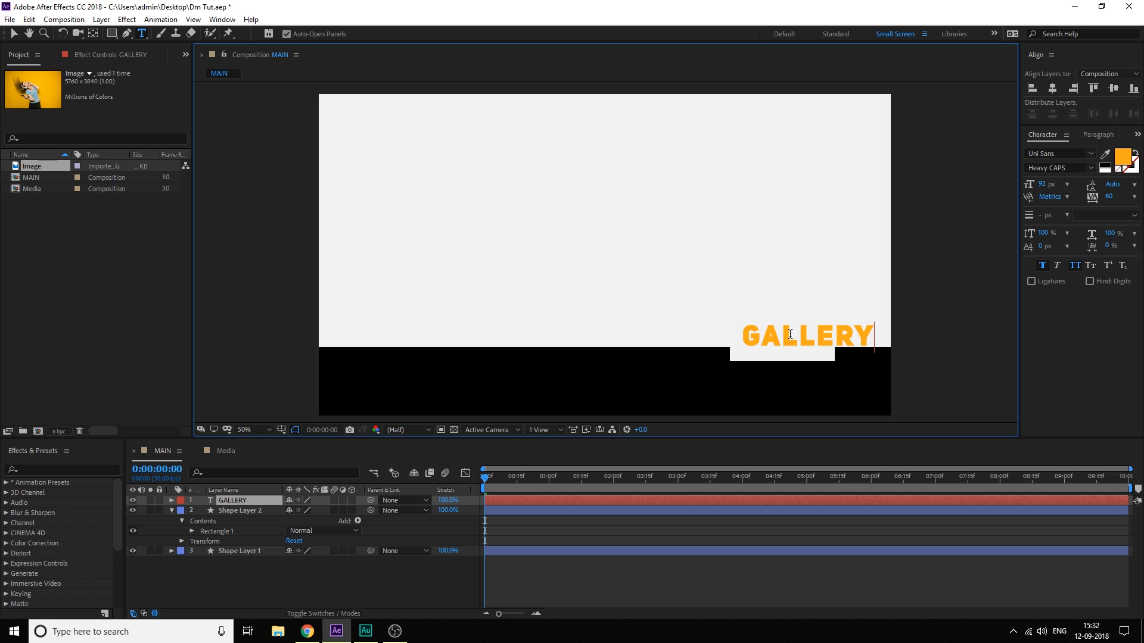
{"action": "left_click", "coordinate": [15, 34]}
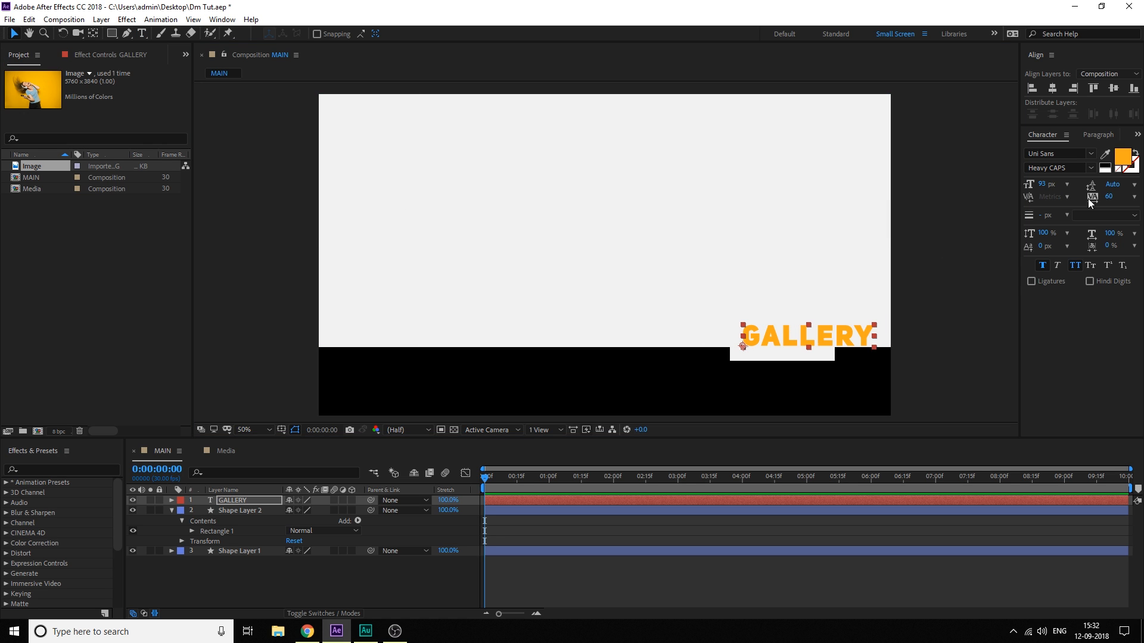
Change the GALLERY text's fill color to near-black
{"action": "left_click", "coordinate": [1123, 158]}
{"action": "left_click_drag", "start_coordinate": [653, 295], "coordinate": [587, 371]}
{"action": "left_click", "coordinate": [881, 243]}
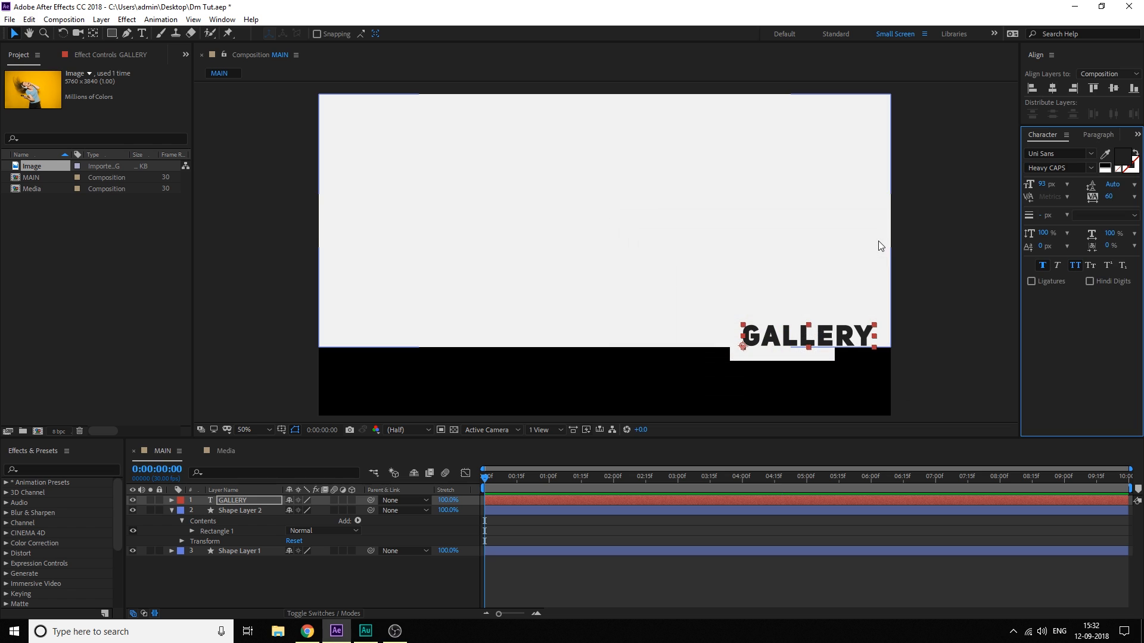
Set the GALLERY text's font to BigNoodleTitling, with a size of 53 px and tracking of 270
{"action": "left_click", "coordinate": [1066, 153]}
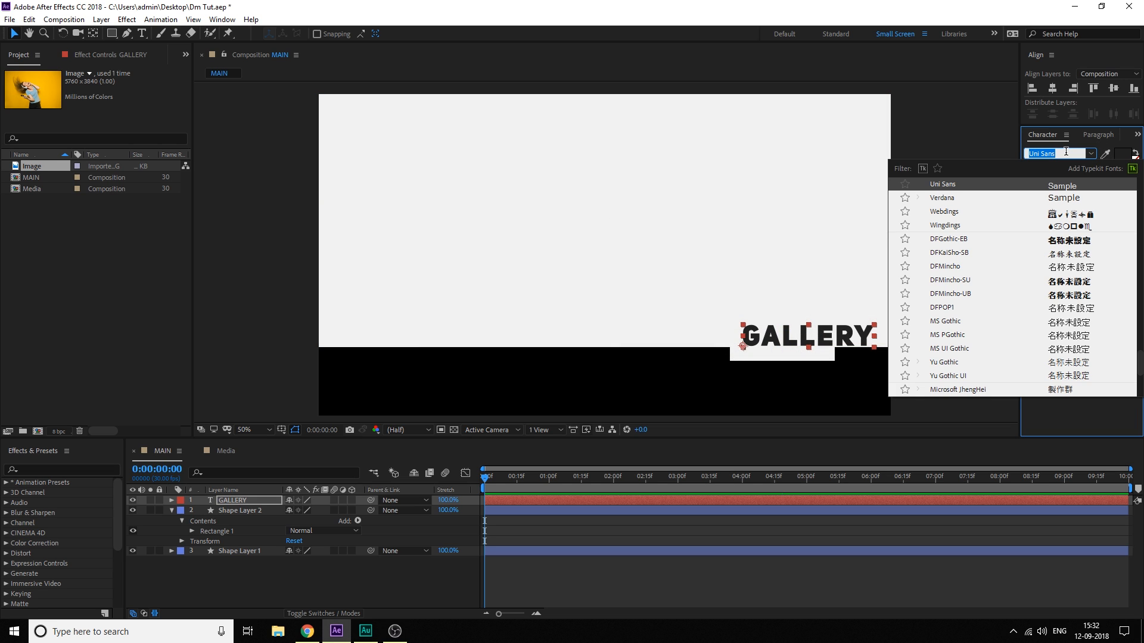
{"action": "type", "text": "big"}
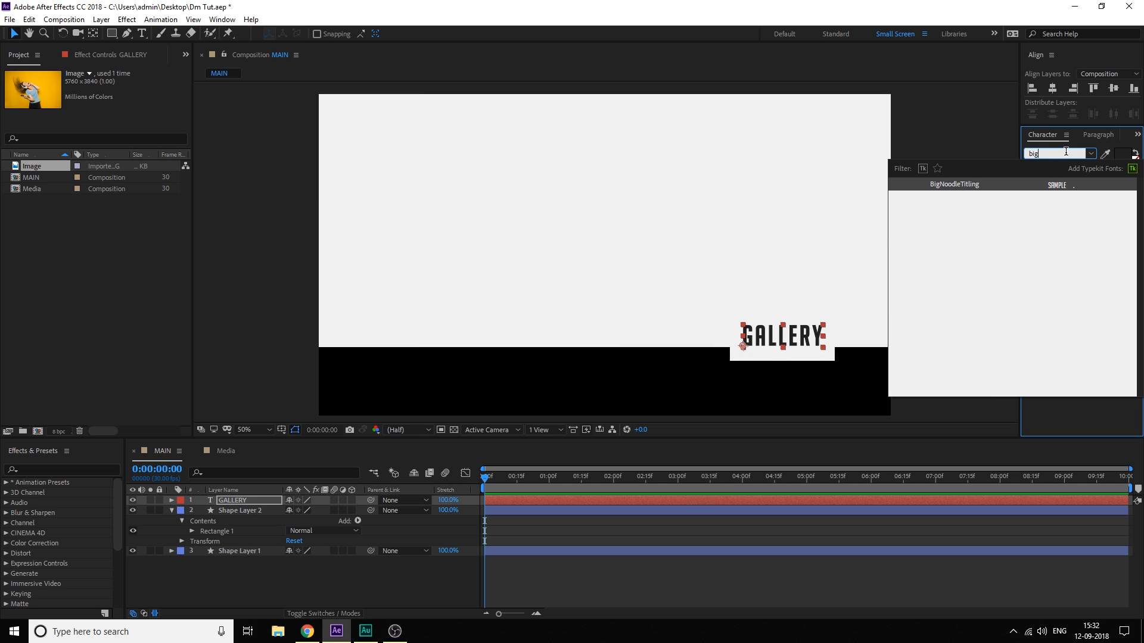
{"action": "key", "text": "Escape"}
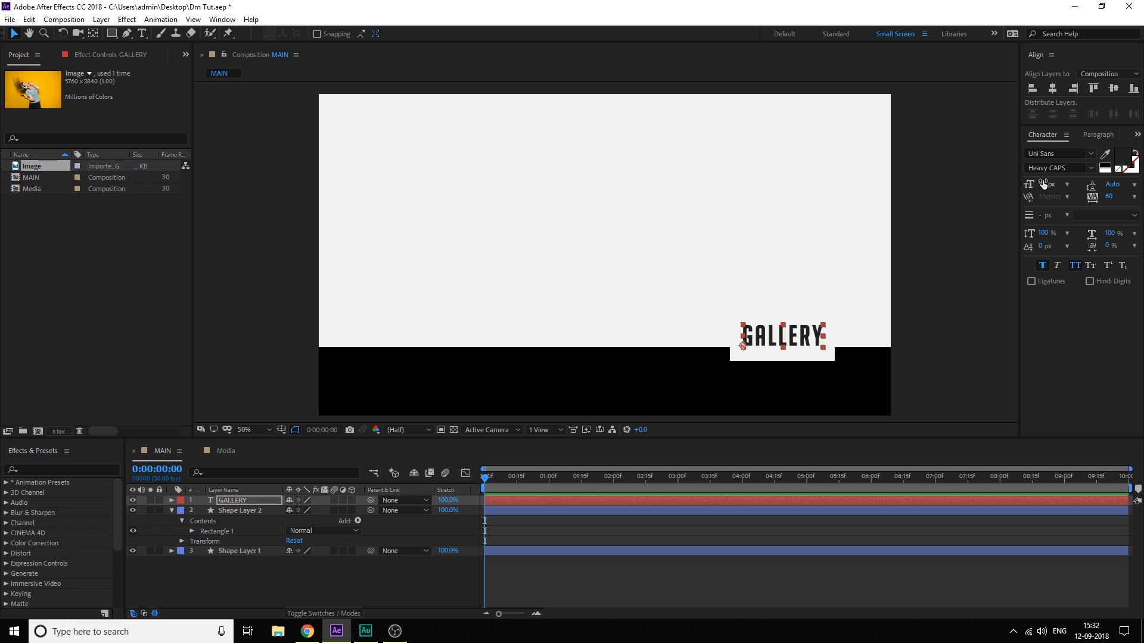
{"action": "left_click_drag", "start_coordinate": [1024, 184], "coordinate": [1018, 186]}
{"action": "left_click_drag", "start_coordinate": [1107, 197], "coordinate": [1126, 119]}
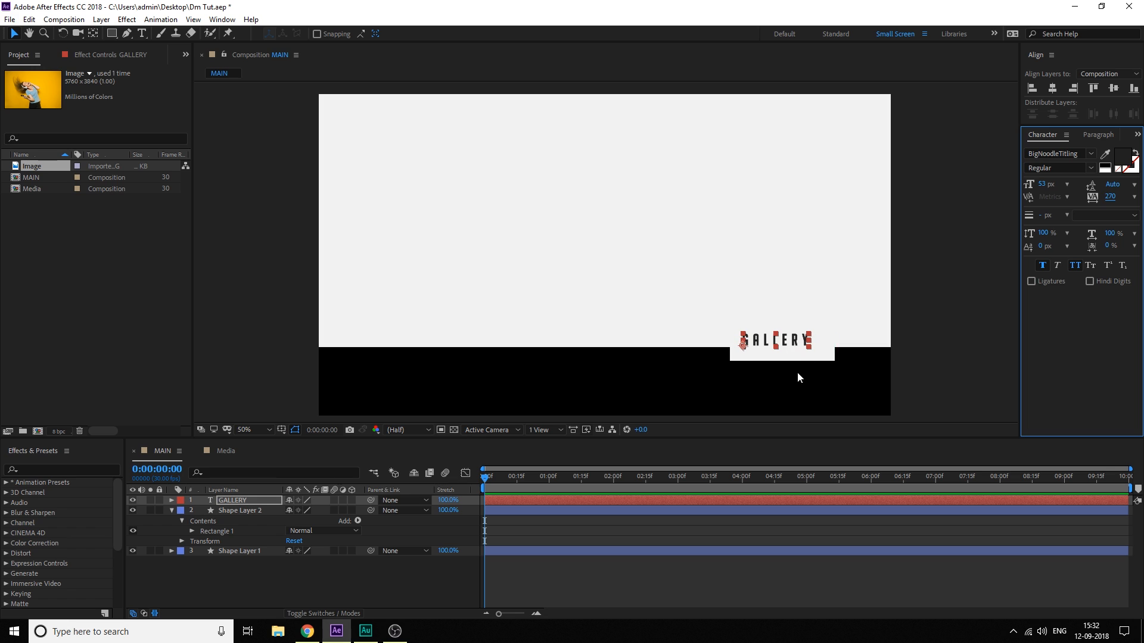
Turn on snapping and center the GALLERY text on the small off-white rectangle
{"action": "scroll", "coordinate": [805, 368], "scroll_direction": "up", "scroll_amount": 1}
{"action": "key", "text": "space"}
{"action": "left_click_drag", "start_coordinate": [826, 349], "coordinate": [624, 191]}
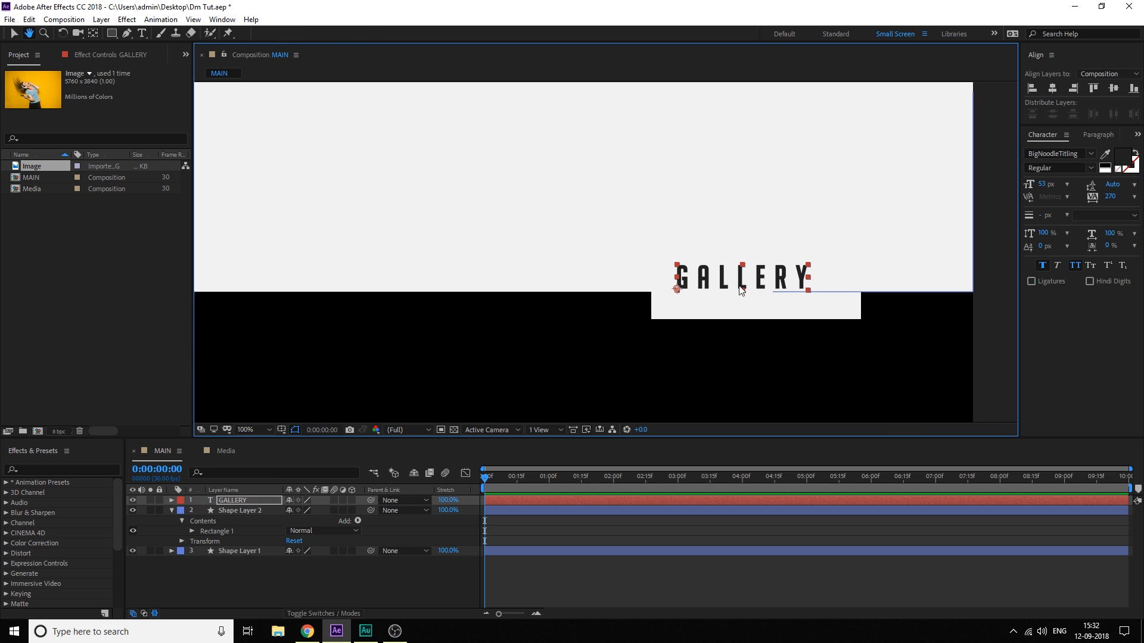
{"action": "left_click_drag", "start_coordinate": [738, 287], "coordinate": [773, 276]}
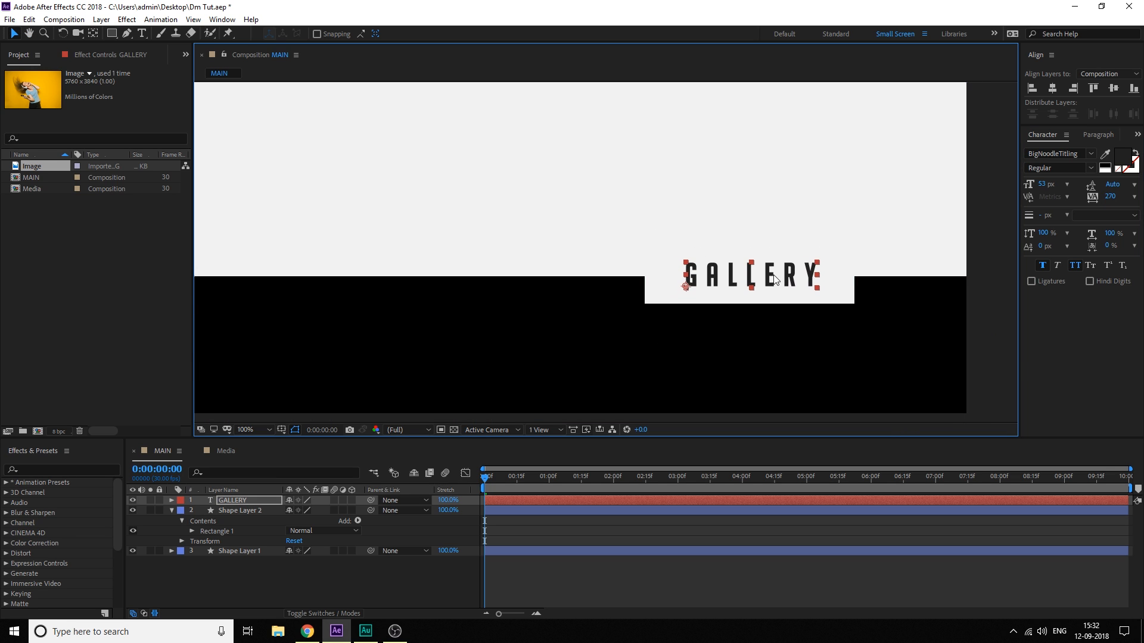
{"action": "left_click", "coordinate": [317, 34]}
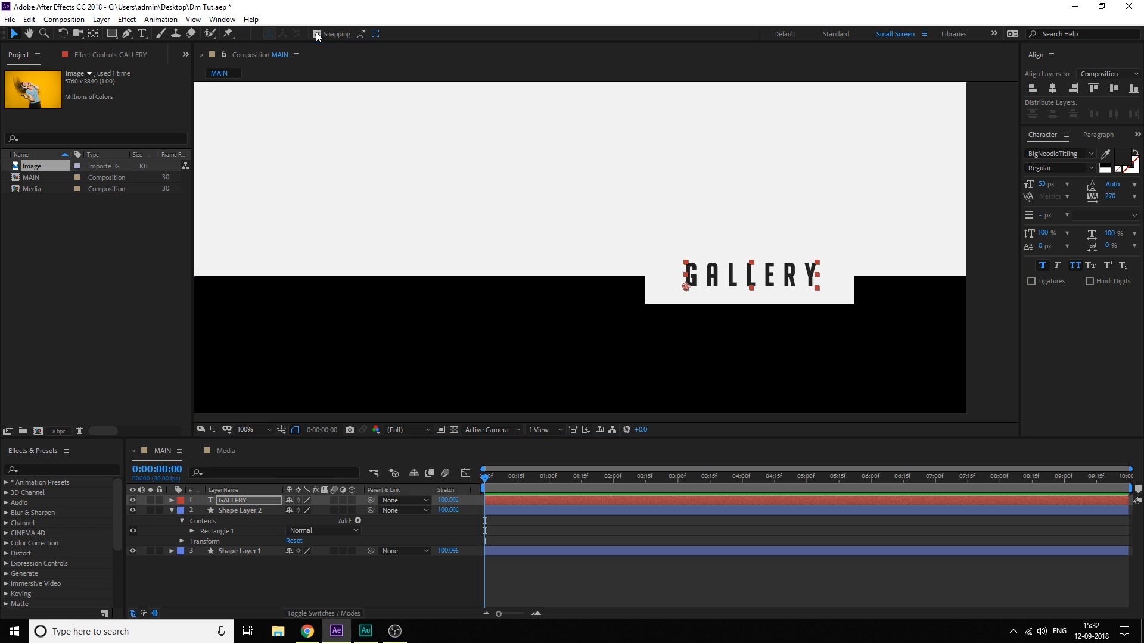
{"action": "mouse_move", "coordinate": [766, 271]}
{"action": "left_mouse_down"}
{"action": "mouse_move", "coordinate": [746, 269]}
{"action": "mouse_move", "coordinate": [756, 271]}
{"action": "left_mouse_up"}
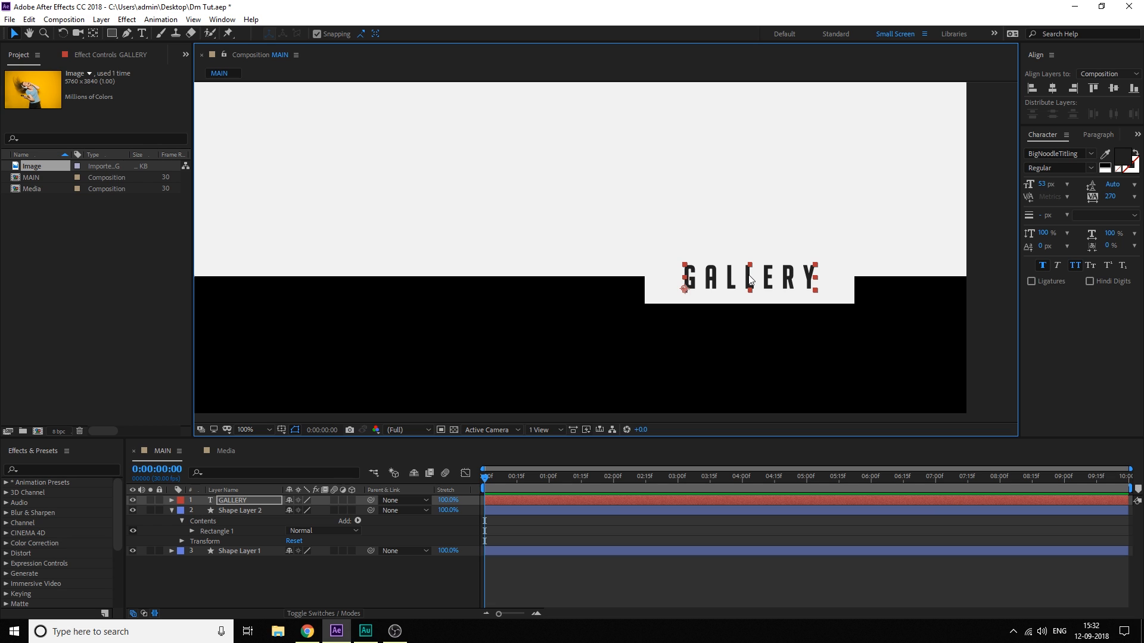
{"action": "left_click", "coordinate": [334, 582]}
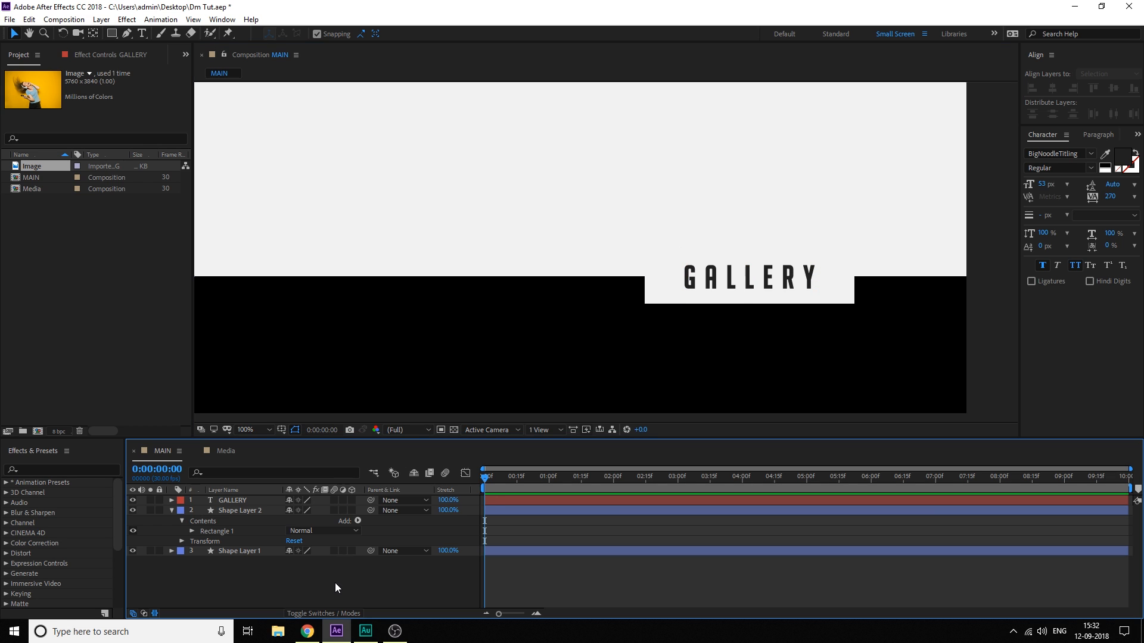
{"action": "scroll", "coordinate": [642, 257], "scroll_direction": "down", "scroll_amount": 1}
{"action": "key", "text": "space"}
{"action": "left_click_drag", "start_coordinate": [584, 288], "coordinate": [653, 326]}
{"action": "key", "text": "shift+/"}
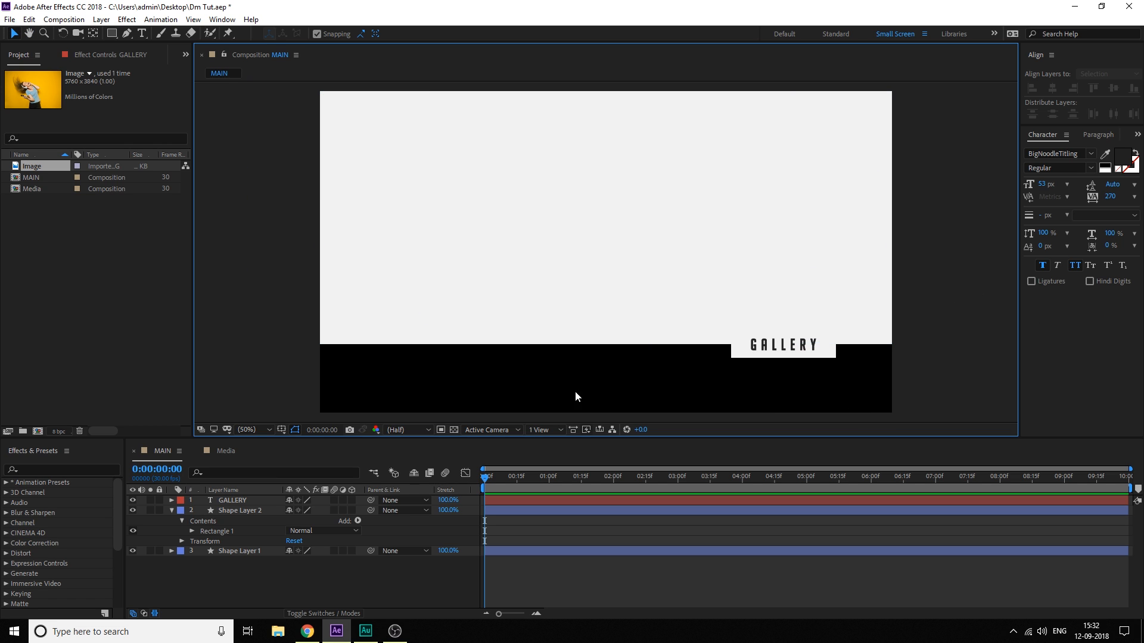
Collapse the small rectangle layer's properties and add a null object to the MAIN composition
{"action": "left_click", "coordinate": [171, 510]}
{"action": "right_click", "coordinate": [213, 573]}
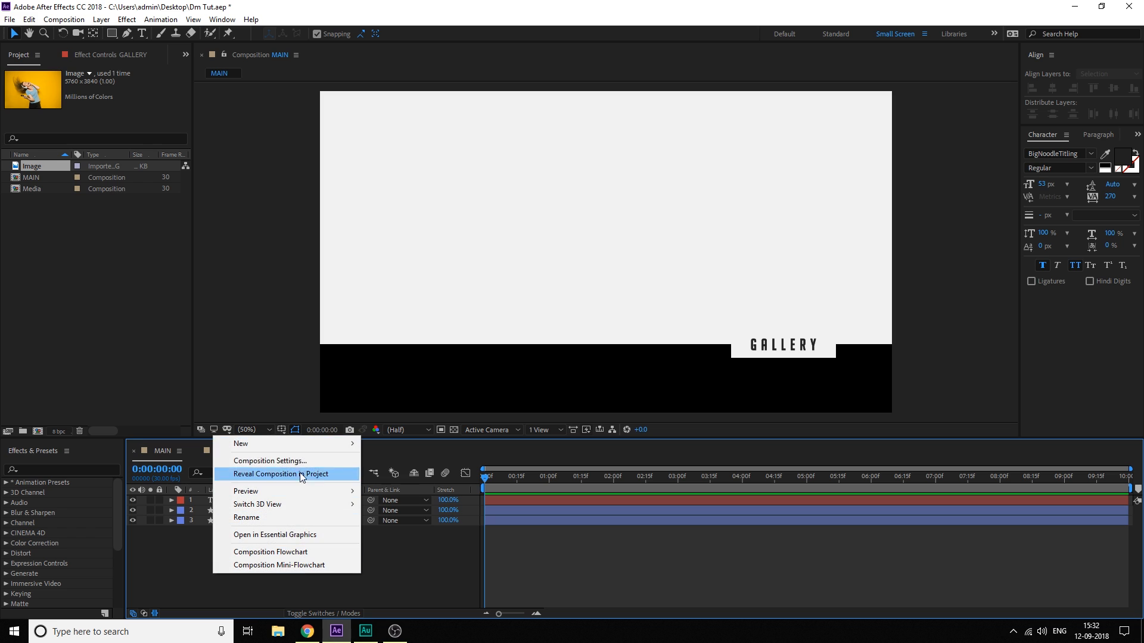
{"action": "mouse_move", "coordinate": [297, 445]}
{"action": "left_click", "coordinate": [394, 517]}
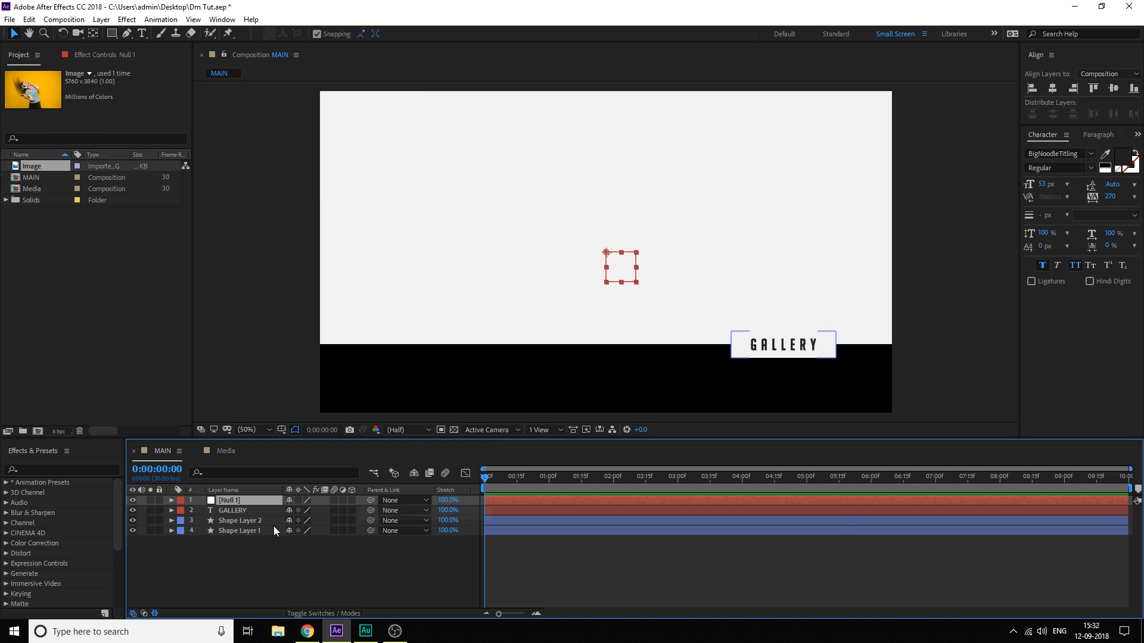
Parent the GALLERY, Shape Layer 2 and Shape Layer 1 layers to the null
{"action": "left_click_drag", "start_coordinate": [235, 533], "coordinate": [213, 510]}
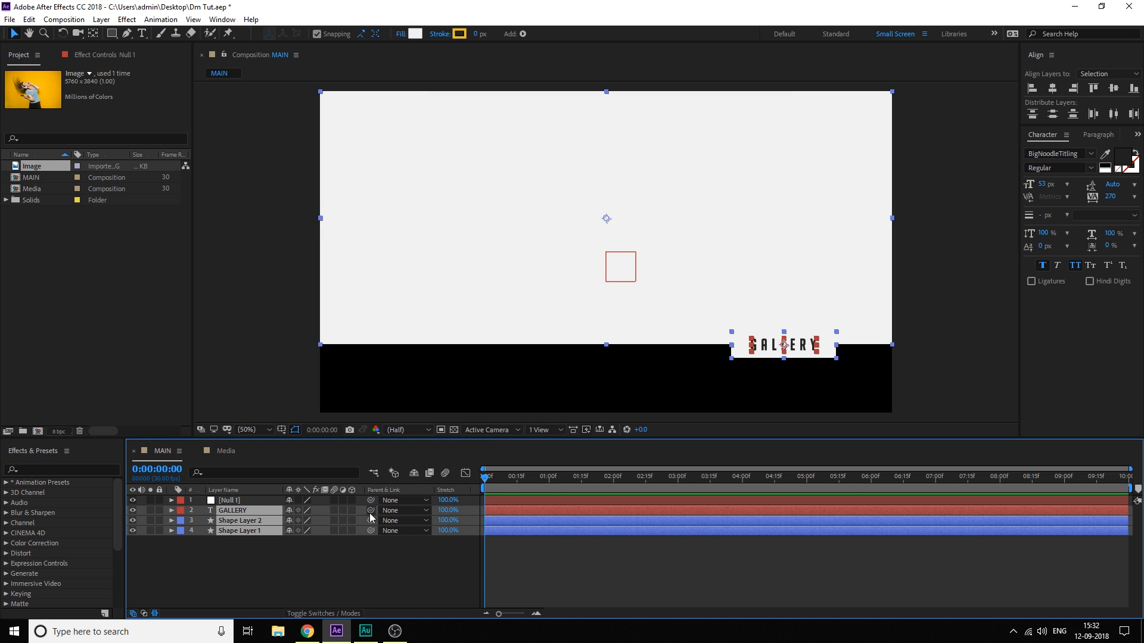
{"action": "left_click_drag", "start_coordinate": [369, 513], "coordinate": [228, 501]}
{"action": "key", "text": "F4"}
{"action": "key", "text": "F4"}
{"action": "right_click", "coordinate": [474, 491]}
{"action": "mouse_move", "coordinate": [531, 532]}
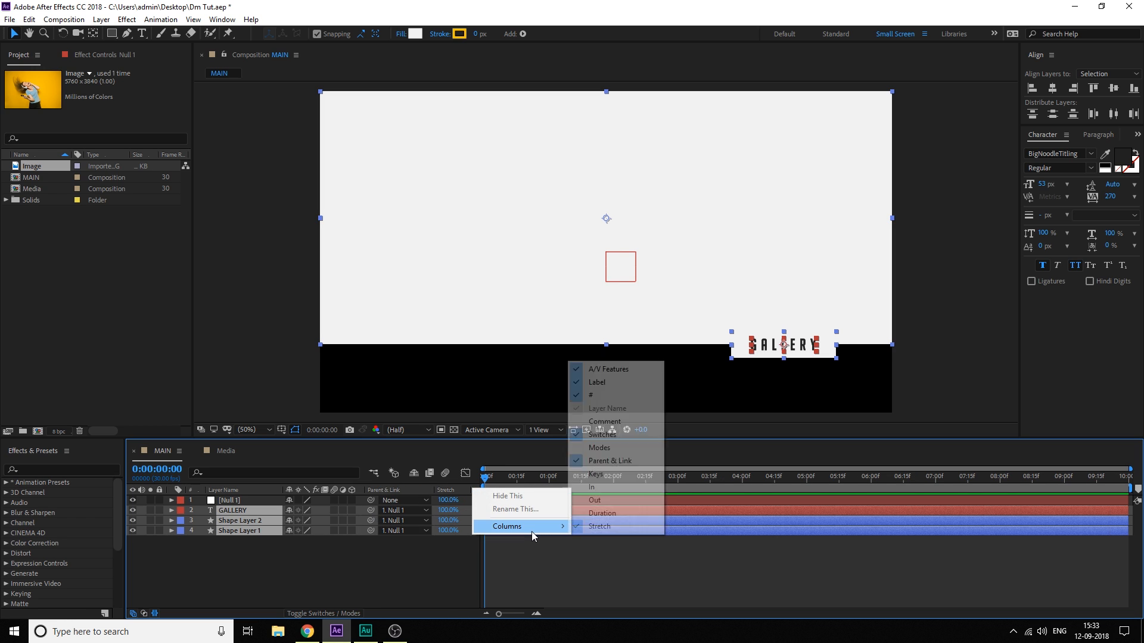
{"action": "left_click", "coordinate": [298, 561]}
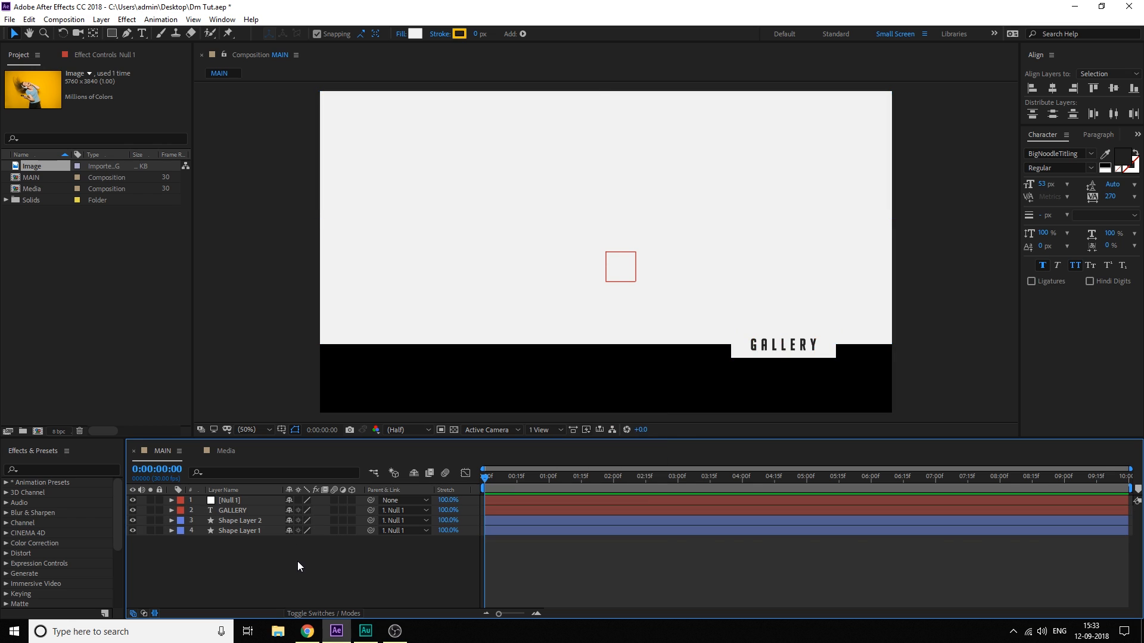
Reveal the null's Position property and set a keyframe for it at 0:00:01:15
{"action": "left_click", "coordinate": [237, 501]}
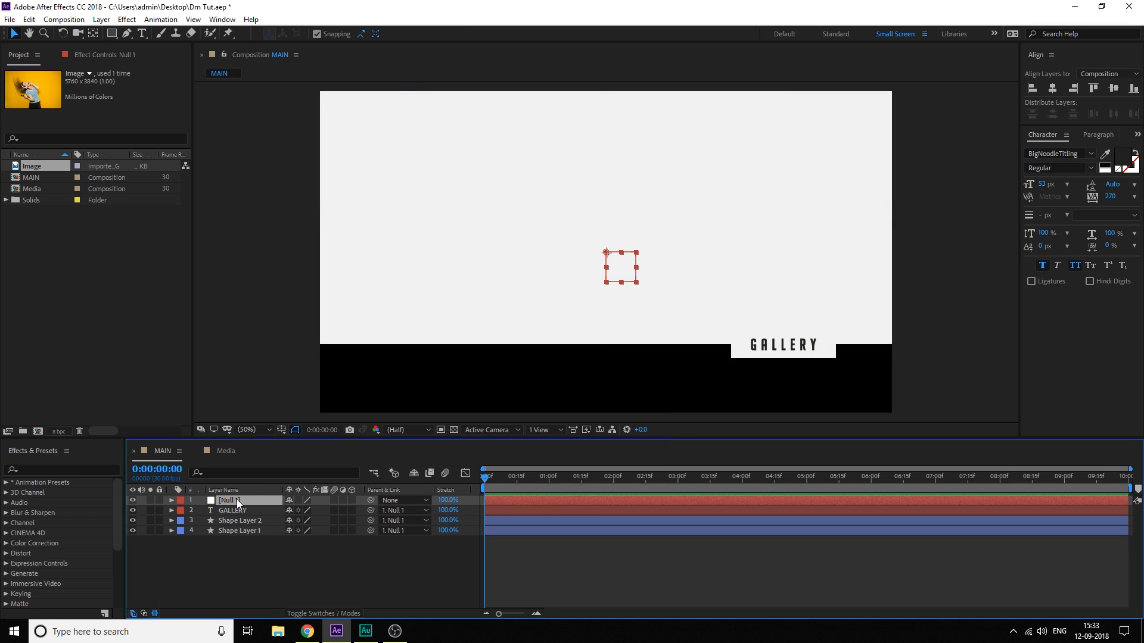
{"action": "key", "text": "p"}
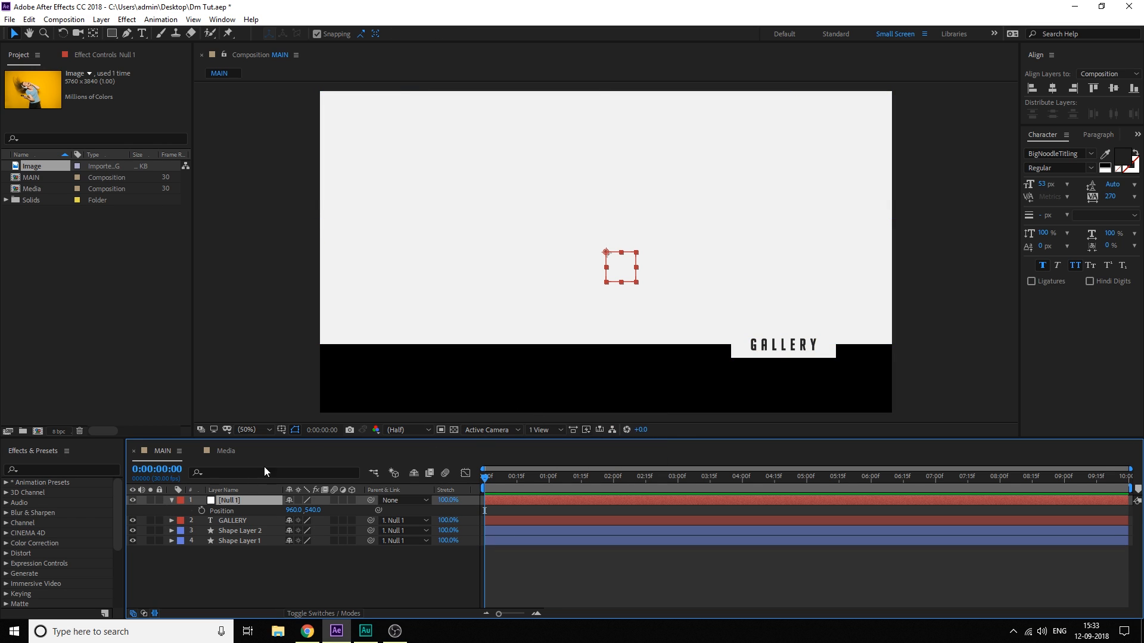
{"action": "left_click_drag", "start_coordinate": [313, 510], "coordinate": [582, 481]}
{"action": "key", "text": "ctrl+z"}
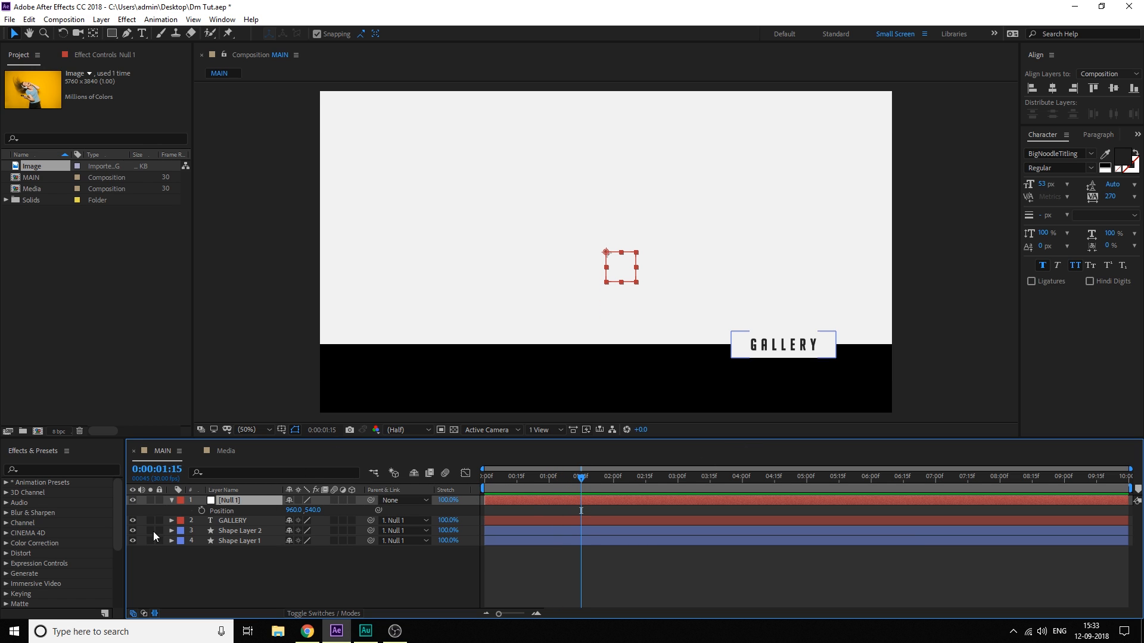
{"action": "left_click", "coordinate": [201, 510]}
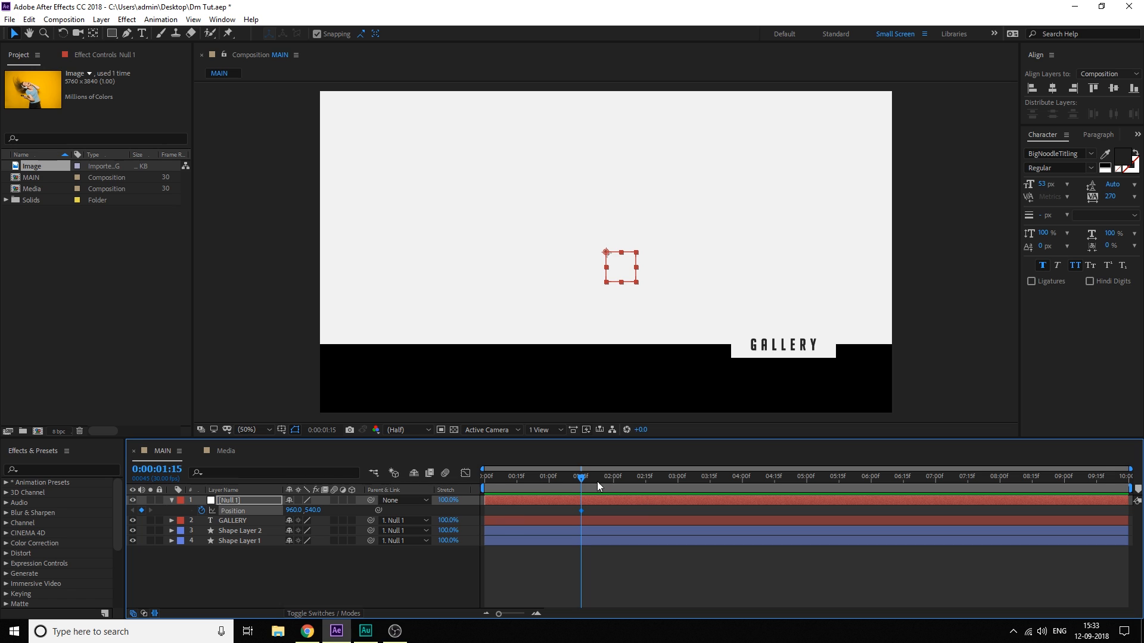
At 0:00:00:00, set the null's vertical position to -388 to move the layout above the frame
{"action": "left_click_drag", "start_coordinate": [581, 480], "coordinate": [481, 482]}
{"action": "left_click_drag", "start_coordinate": [316, 511], "coordinate": [13, 506]}
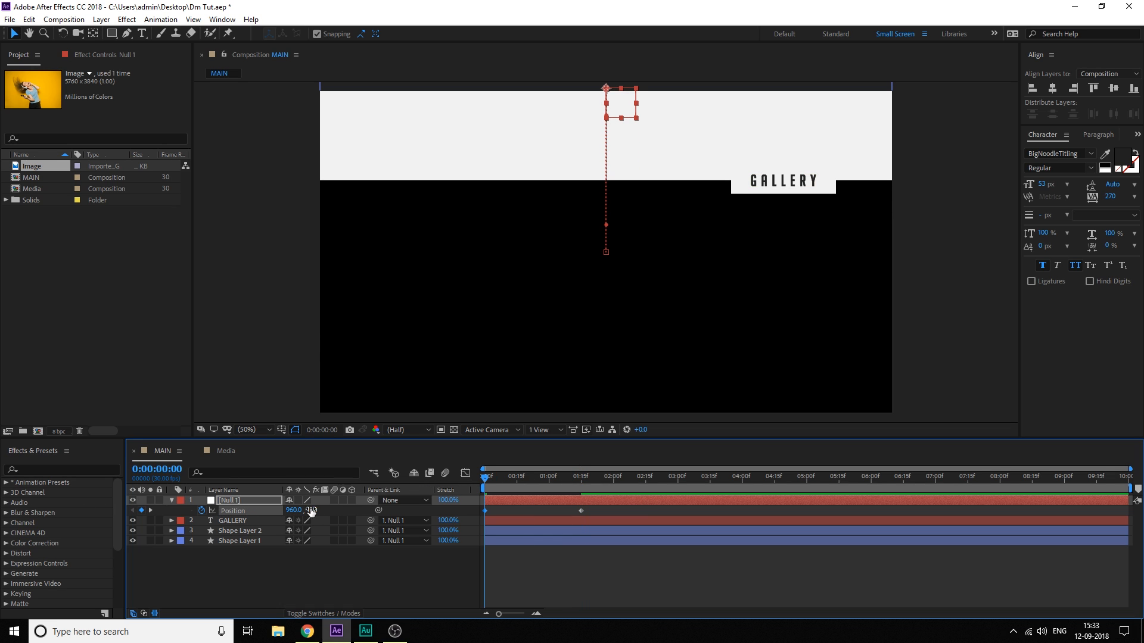
{"action": "left_click_drag", "start_coordinate": [311, 511], "coordinate": [91, 503]}
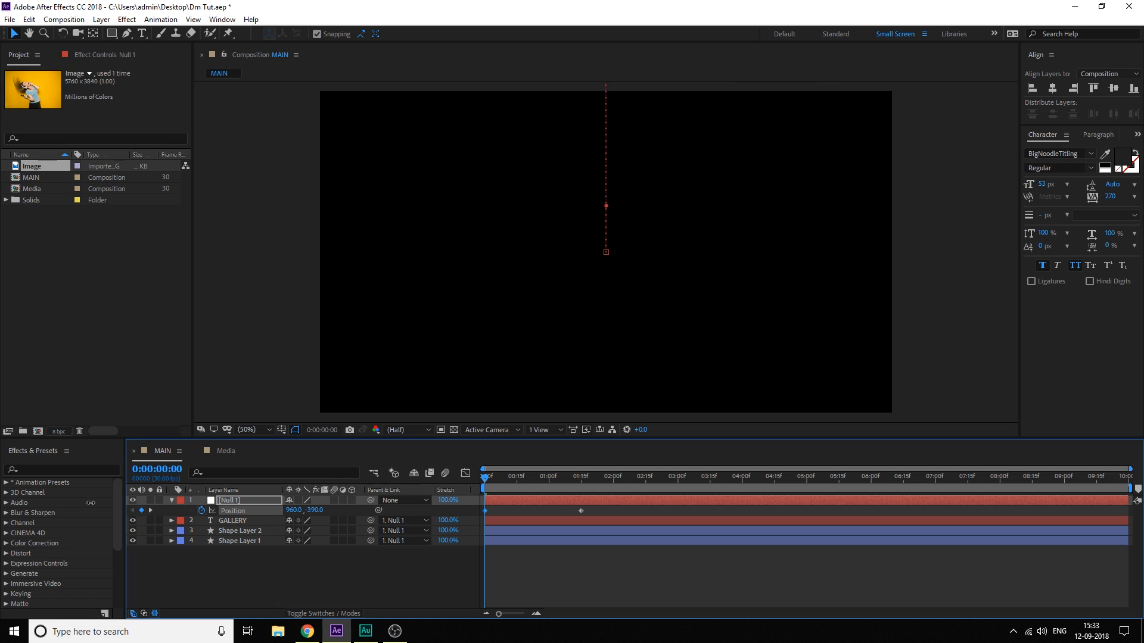
Shape the null's position keyframes into an eased speed curve with a sharp central peak and preview the animation
{"action": "left_click_drag", "start_coordinate": [603, 491], "coordinate": [452, 529]}
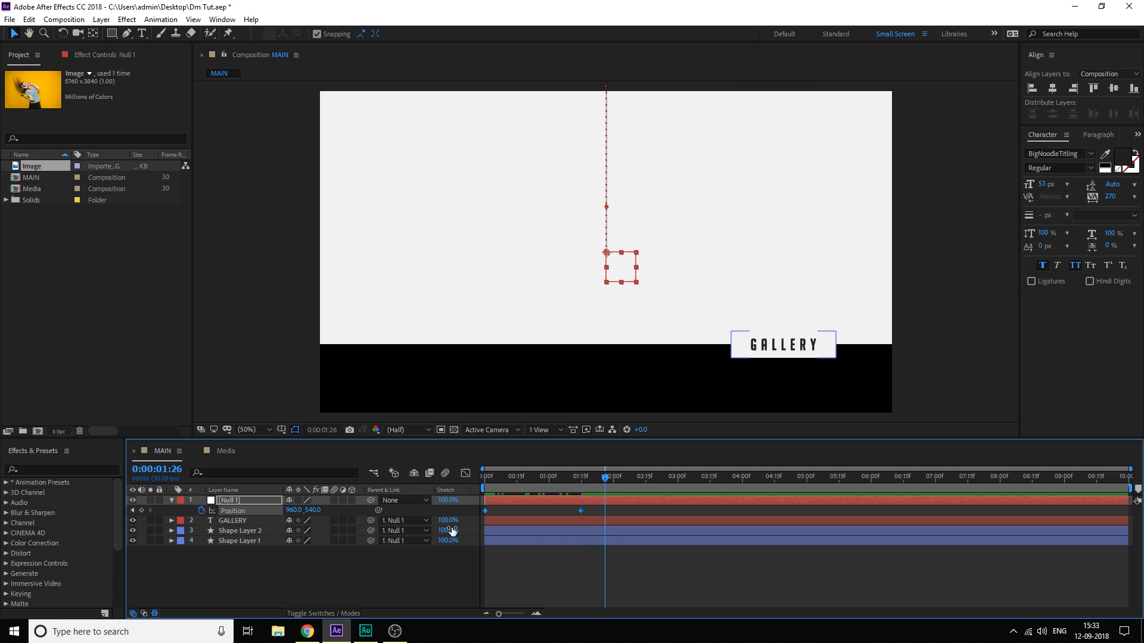
{"action": "left_click", "coordinate": [466, 474]}
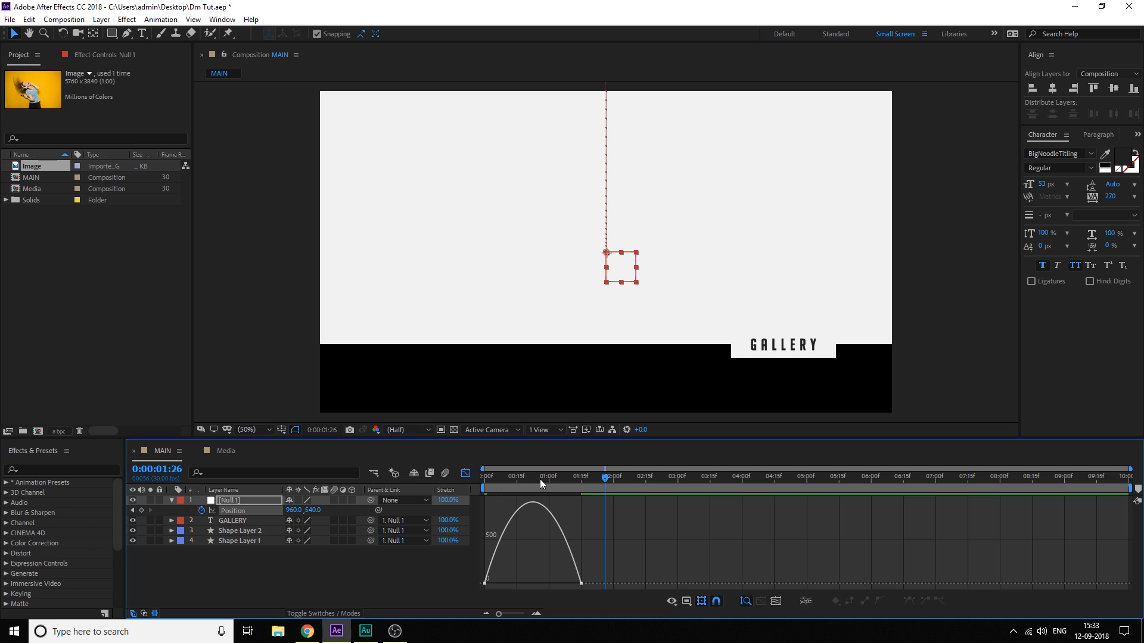
{"action": "left_click", "coordinate": [532, 477]}
{"action": "left_click_drag", "start_coordinate": [511, 581], "coordinate": [539, 589]}
{"action": "key", "text": "Home"}
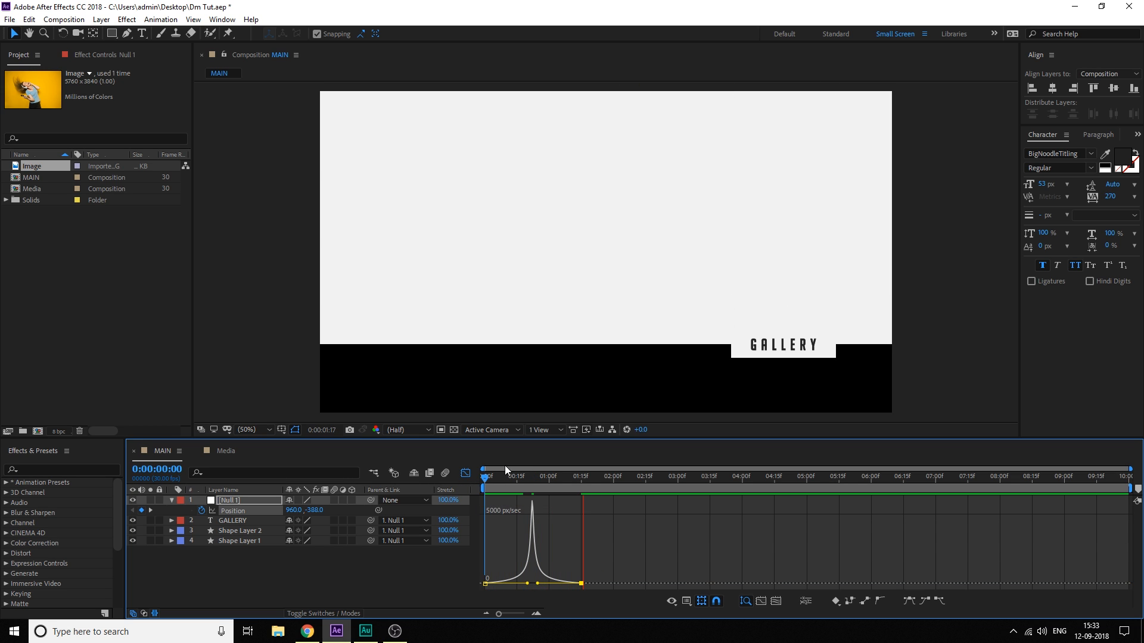
{"action": "key", "text": "space"}
{"action": "key", "text": "space"}
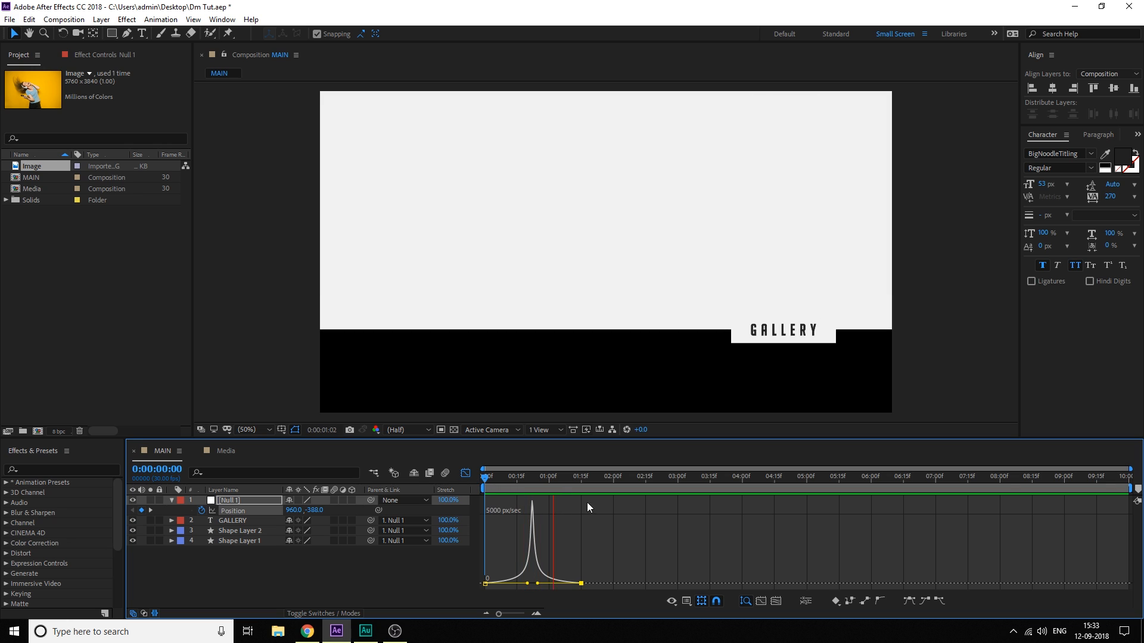
Leave the graph view, move the time to 0:00:01:28, hide the null layer and collapse its properties
{"action": "left_click", "coordinate": [544, 477]}
{"action": "left_click", "coordinate": [466, 473]}
{"action": "left_click", "coordinate": [539, 551]}
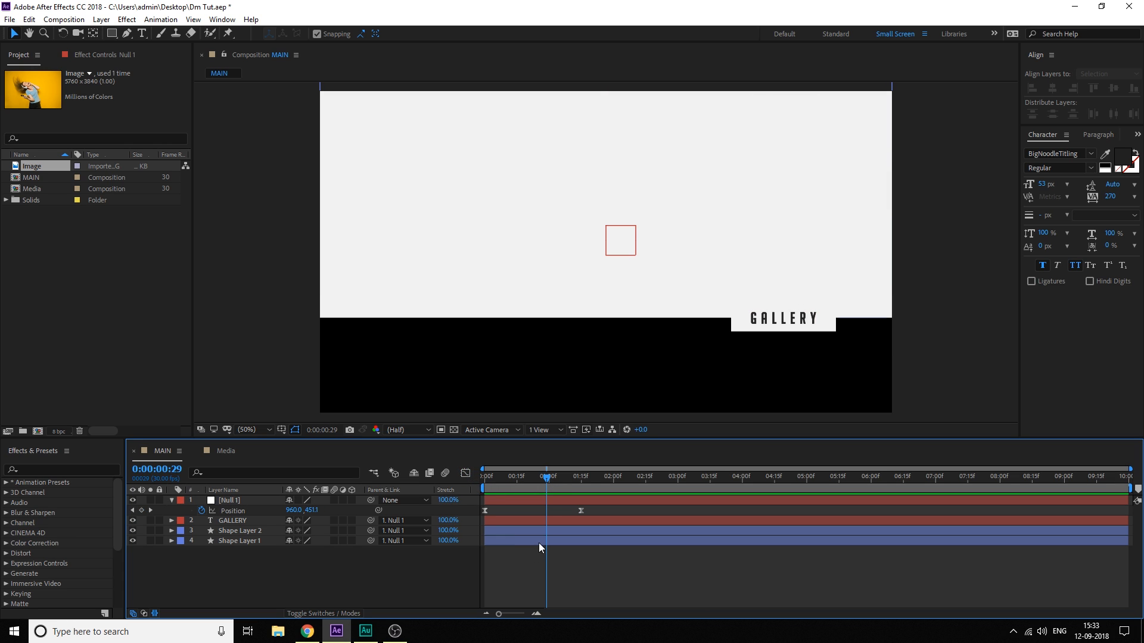
{"action": "left_click_drag", "start_coordinate": [547, 476], "coordinate": [610, 481]}
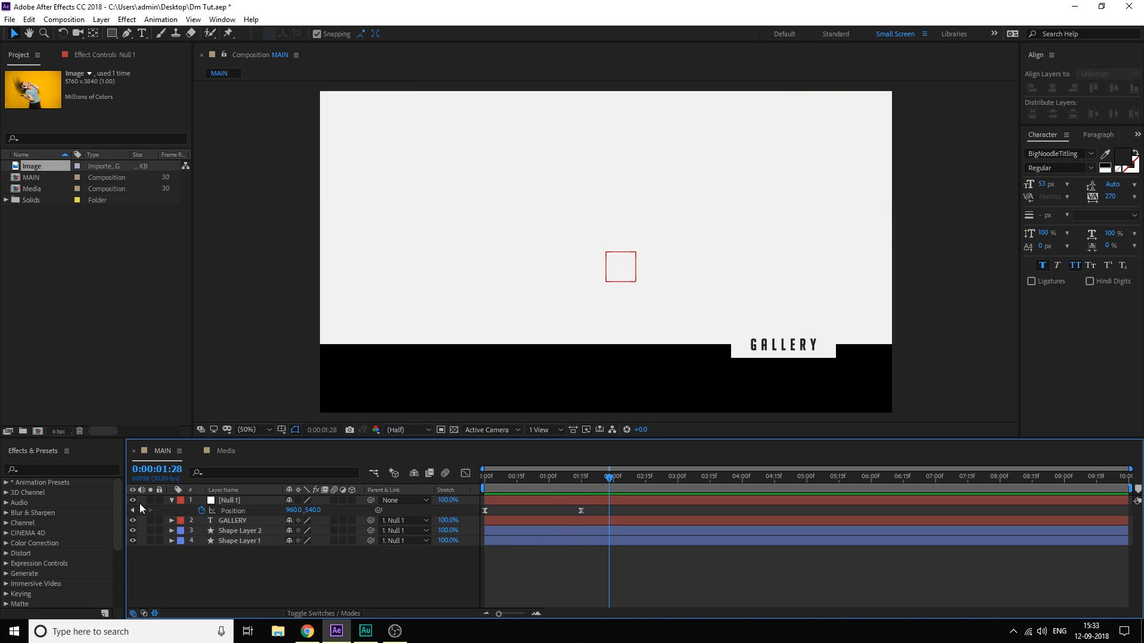
{"action": "left_click", "coordinate": [133, 501]}
{"action": "left_click", "coordinate": [172, 500]}
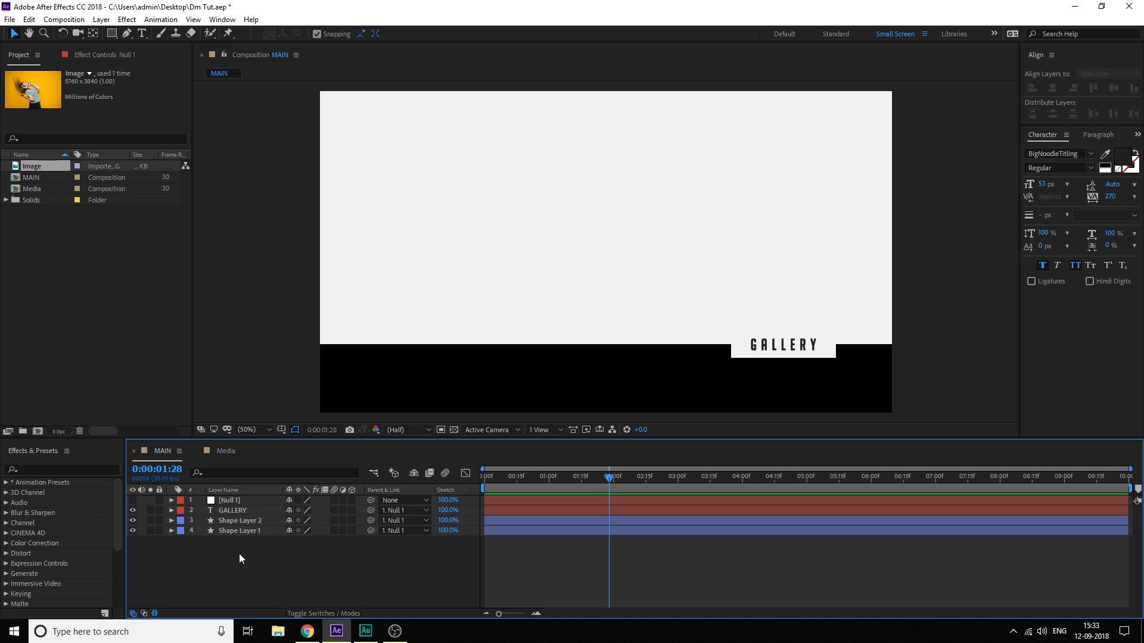
Add the Media composition to MAIN as a layer and set its scale to 45%
{"action": "left_click_drag", "start_coordinate": [39, 189], "coordinate": [228, 500]}
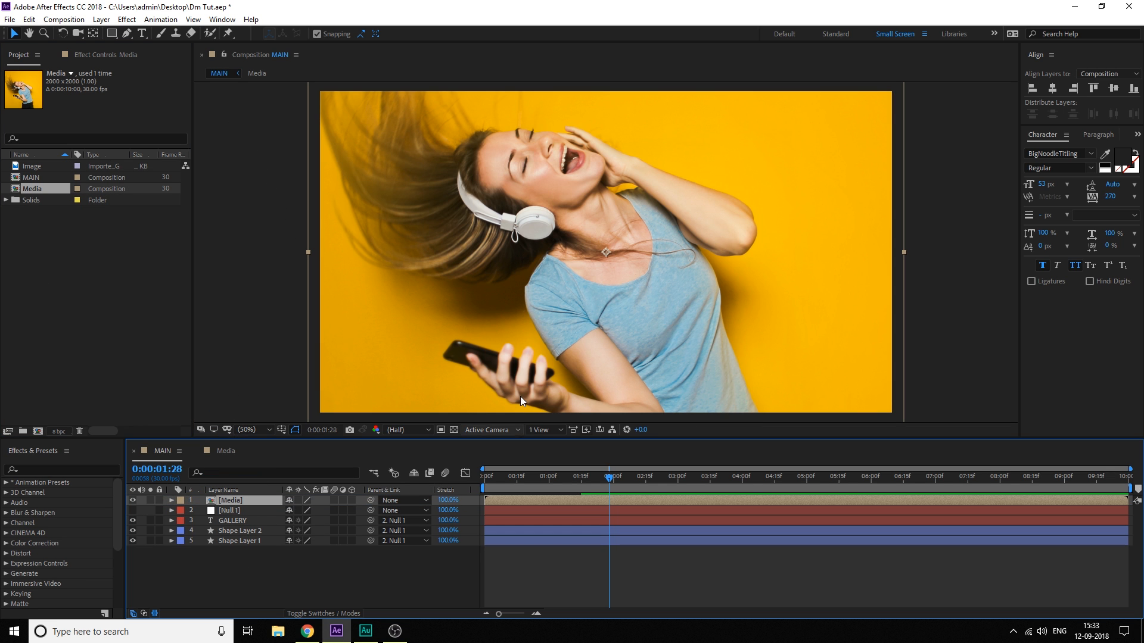
{"action": "key", "text": "s"}
{"action": "left_click_drag", "start_coordinate": [322, 511], "coordinate": [293, 511]}
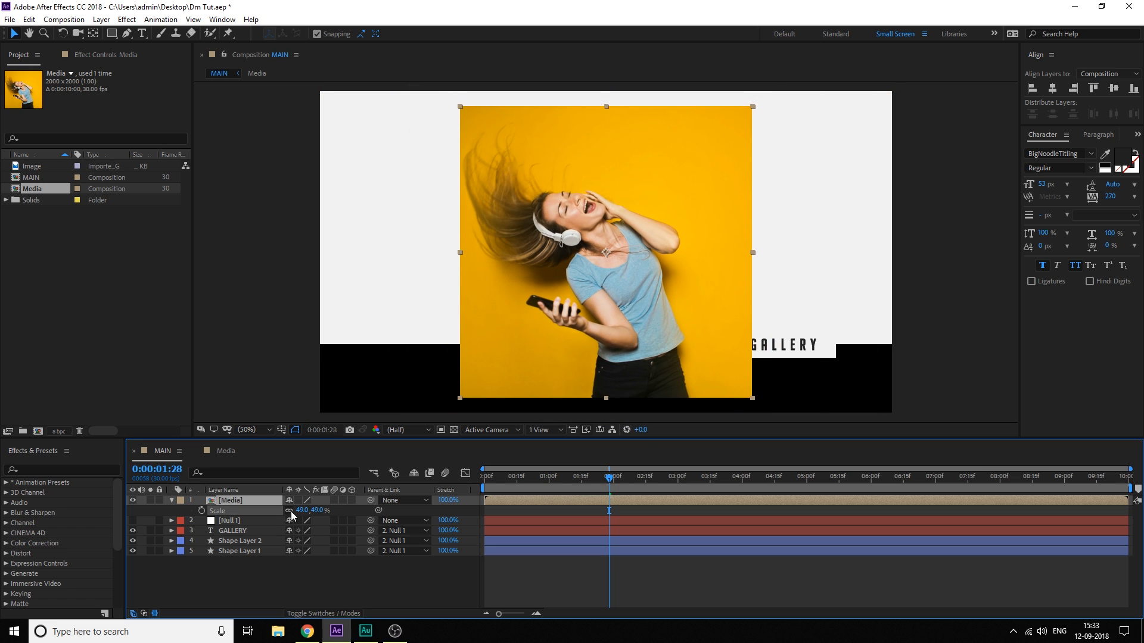
{"action": "left_click", "coordinate": [318, 510]}
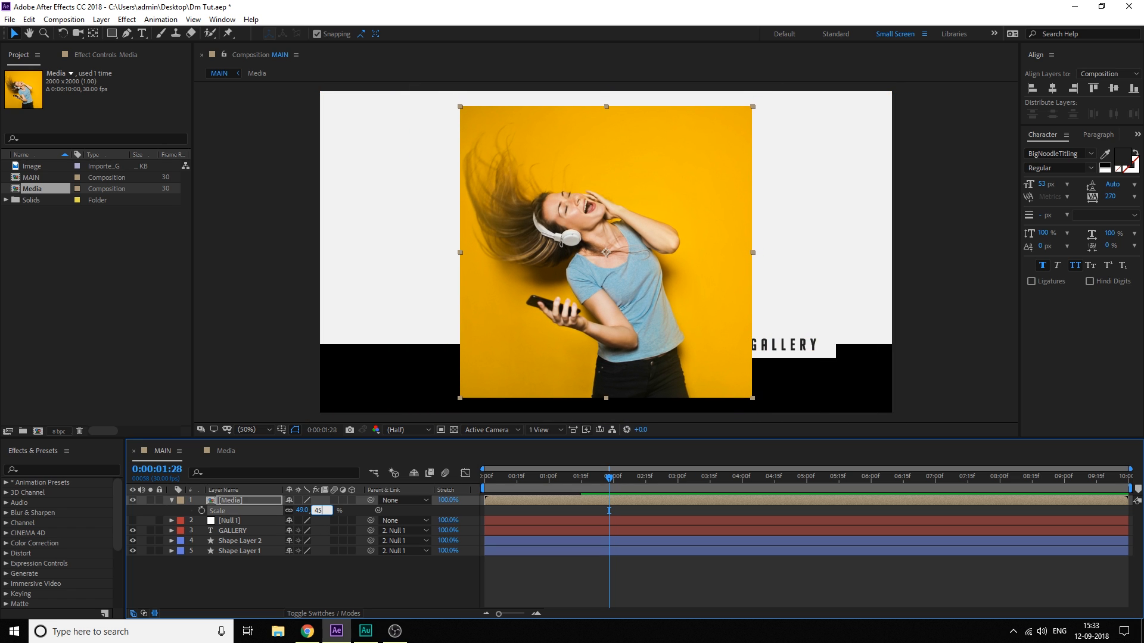
{"action": "type", "text": "45"}
{"action": "key", "text": "Return"}
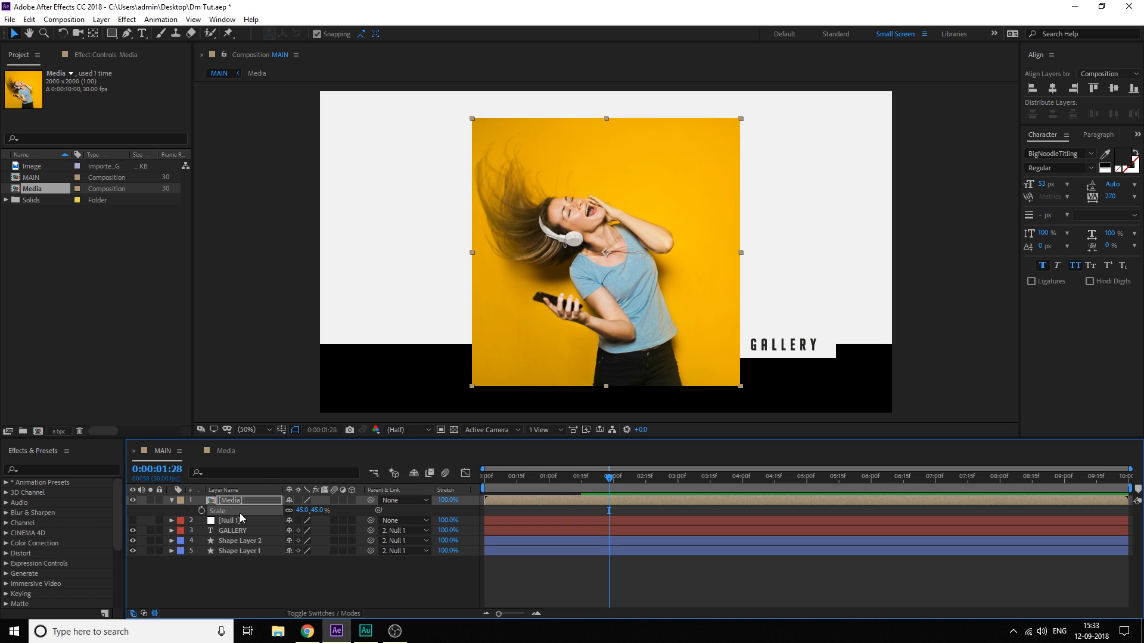
Place the Media layer beneath Shape Layer 2 and shift the image so its right edge lines up with the GALLERY box
{"action": "left_click_drag", "start_coordinate": [238, 501], "coordinate": [238, 545]}
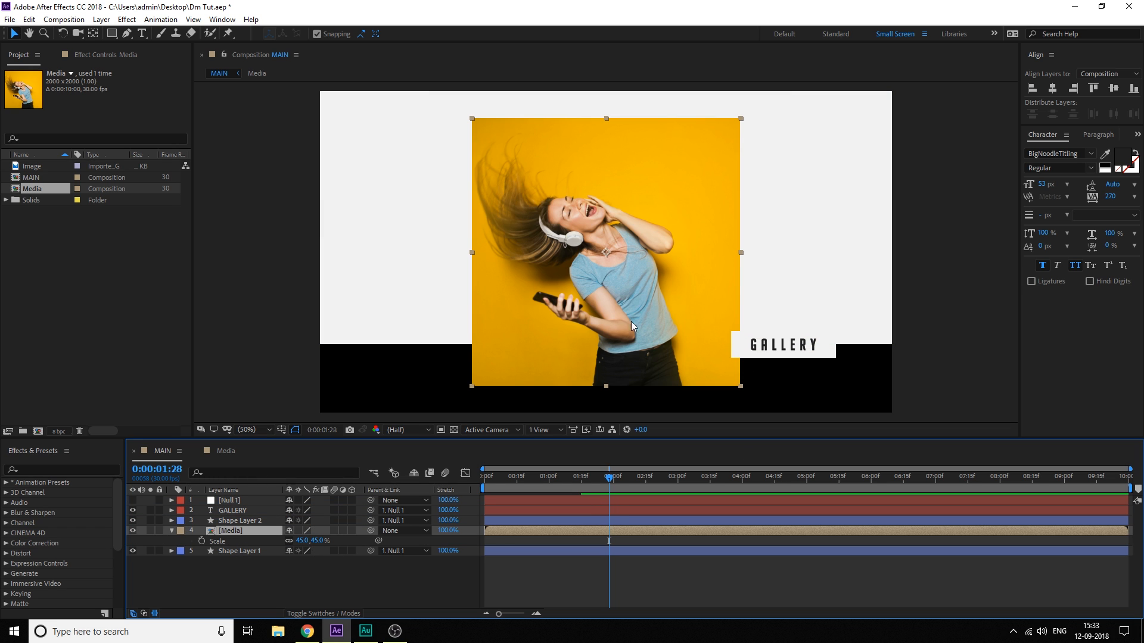
{"action": "left_click_drag", "start_coordinate": [631, 320], "coordinate": [713, 338]}
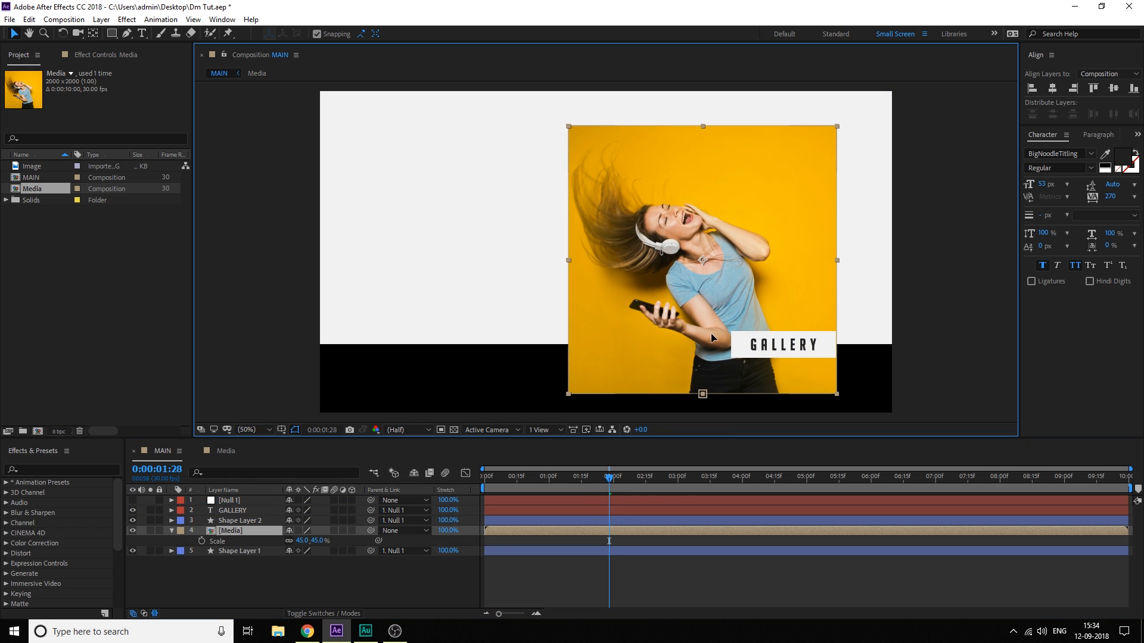
{"action": "left_click", "coordinate": [319, 540]}
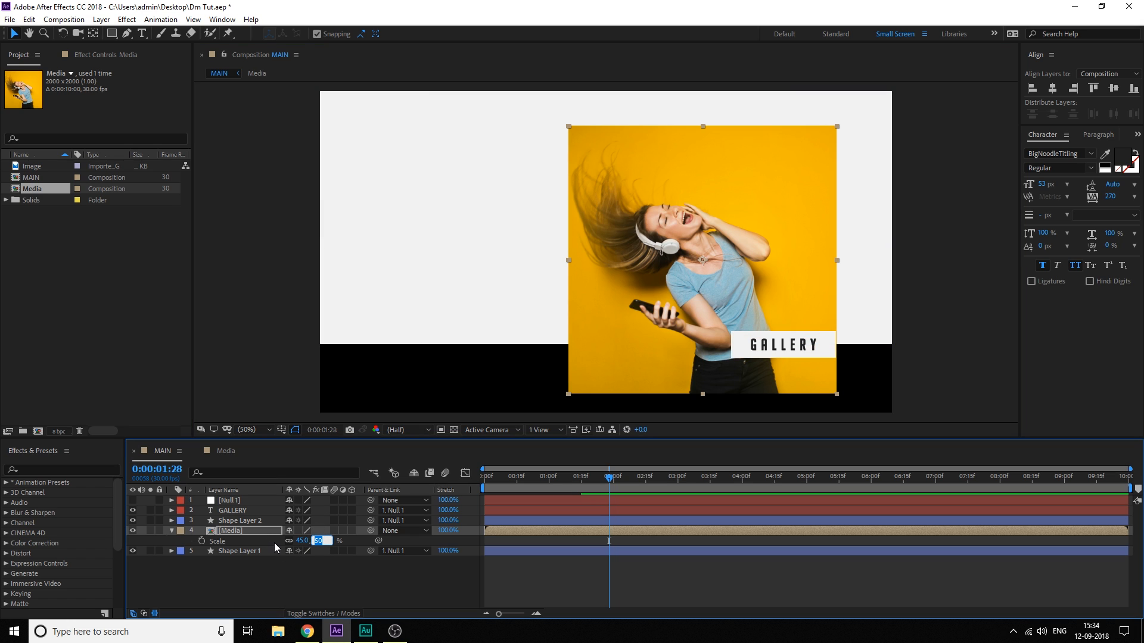
{"action": "type", "text": "45"}
{"action": "left_click", "coordinate": [357, 580]}
Nudge the Media image down until its lower edge sits on the frame's bottom edge, then collapse the layer's properties
{"action": "scroll", "coordinate": [727, 369], "scroll_direction": "up", "scroll_amount": 1}
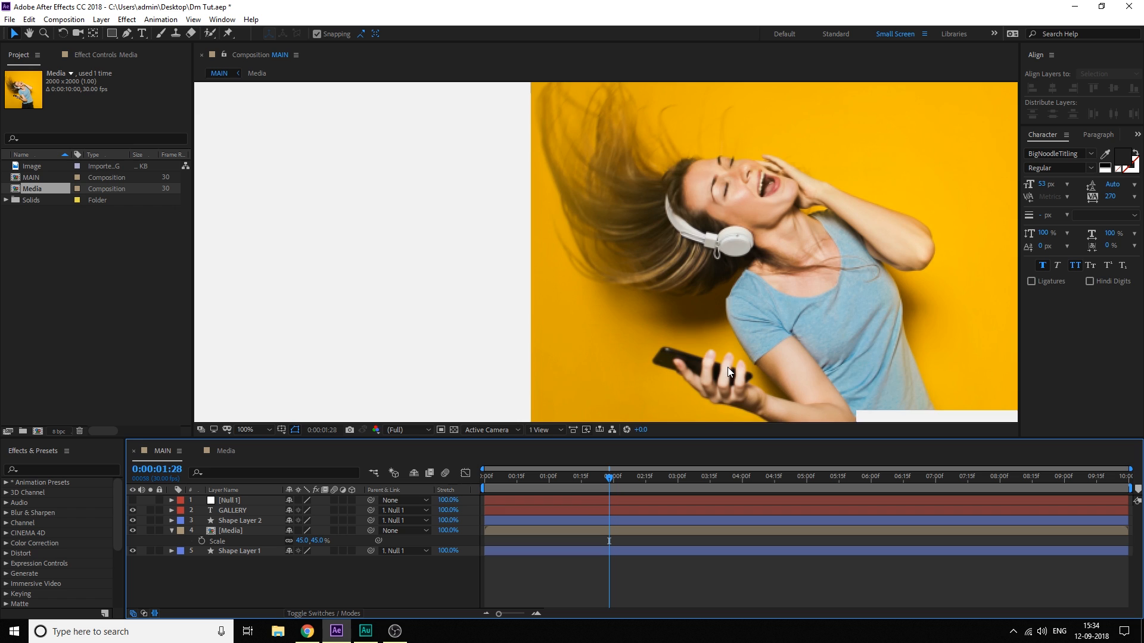
{"action": "left_click_drag", "start_coordinate": [751, 362], "coordinate": [524, 197]}
{"action": "left_click_drag", "start_coordinate": [592, 262], "coordinate": [590, 300]}
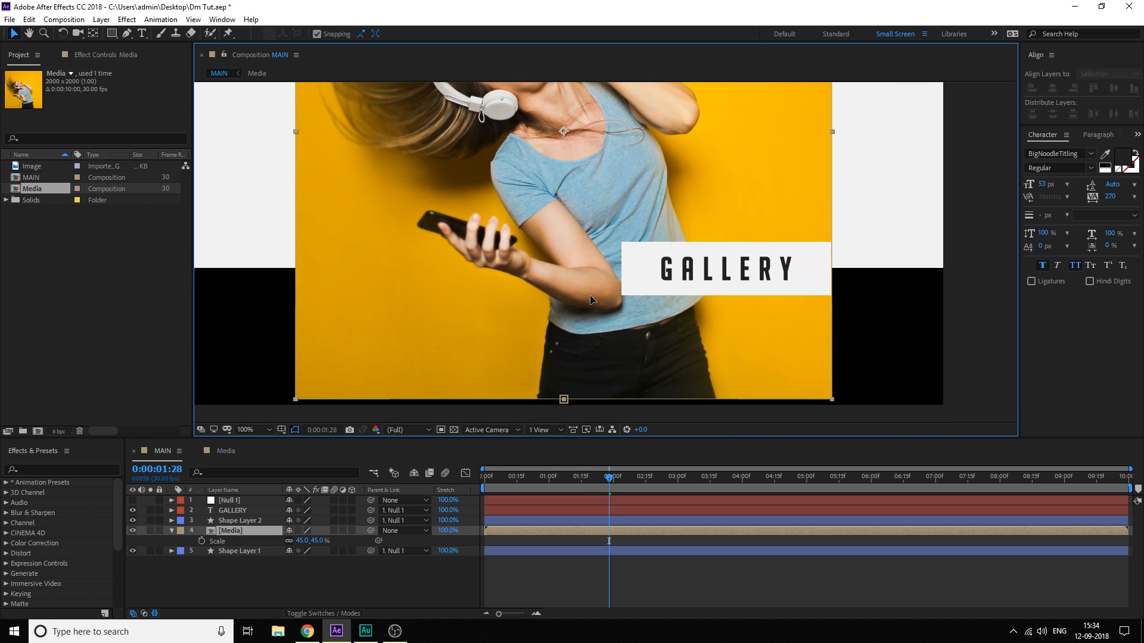
{"action": "key", "text": "Down"}
{"action": "key", "text": "Down"}
{"action": "key", "text": "Down"}
{"action": "key", "text": "Down"}
{"action": "key", "text": "Down"}
{"action": "key", "text": "Down"}
{"action": "key", "text": "Down"}
{"action": "key", "text": "Down"}
{"action": "key", "text": "Down"}
{"action": "key", "text": "Down"}
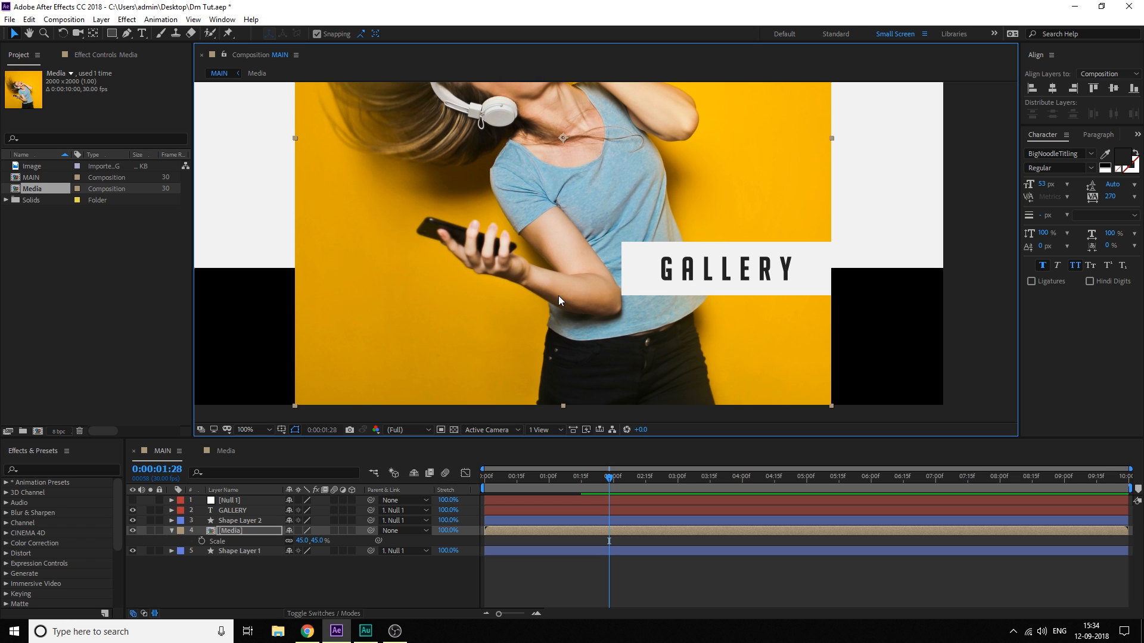
{"action": "left_click", "coordinate": [232, 570]}
{"action": "scroll", "coordinate": [578, 301], "scroll_direction": "down", "scroll_amount": 2}
{"action": "left_click_drag", "start_coordinate": [509, 266], "coordinate": [670, 347]}
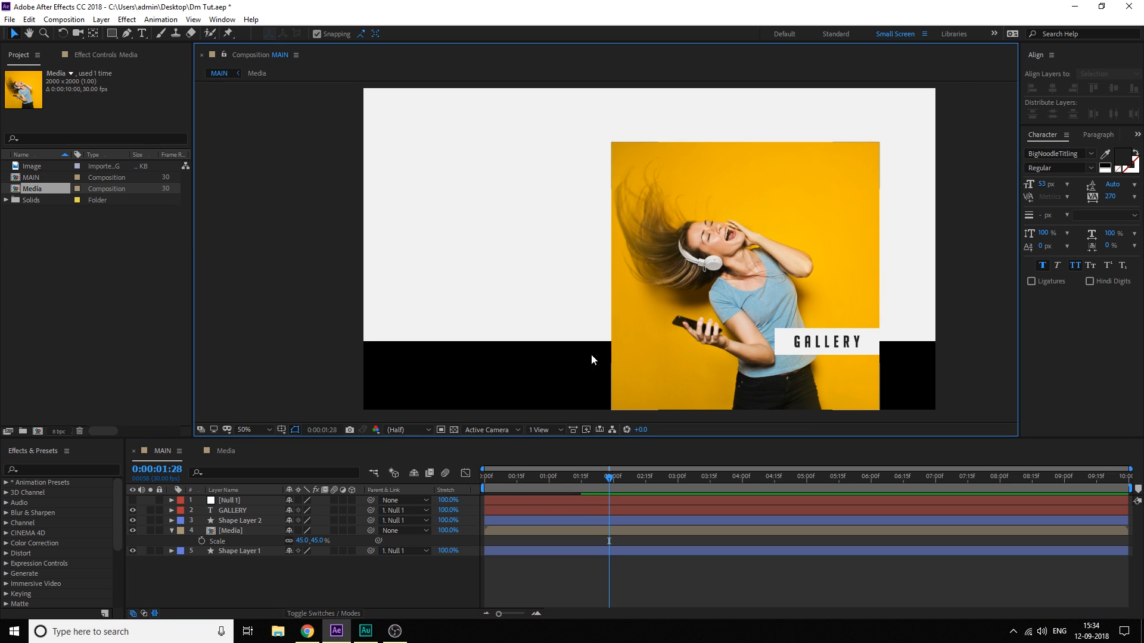
{"action": "left_click", "coordinate": [171, 531]}
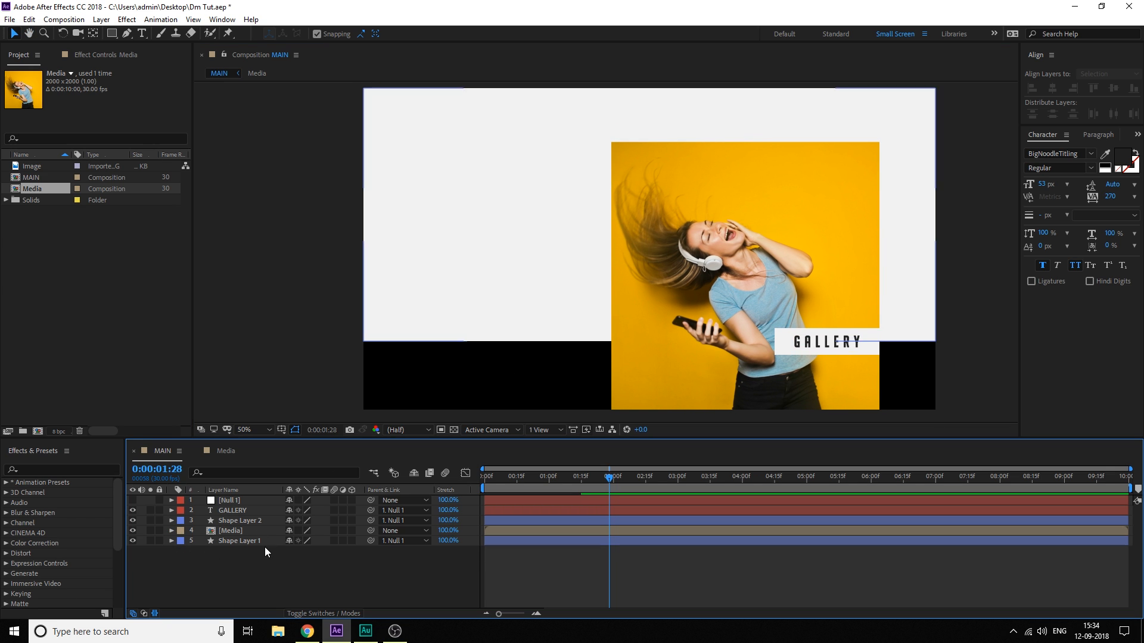
Duplicate the Media layer and rename the upper copy Matte
{"action": "left_click", "coordinate": [230, 530]}
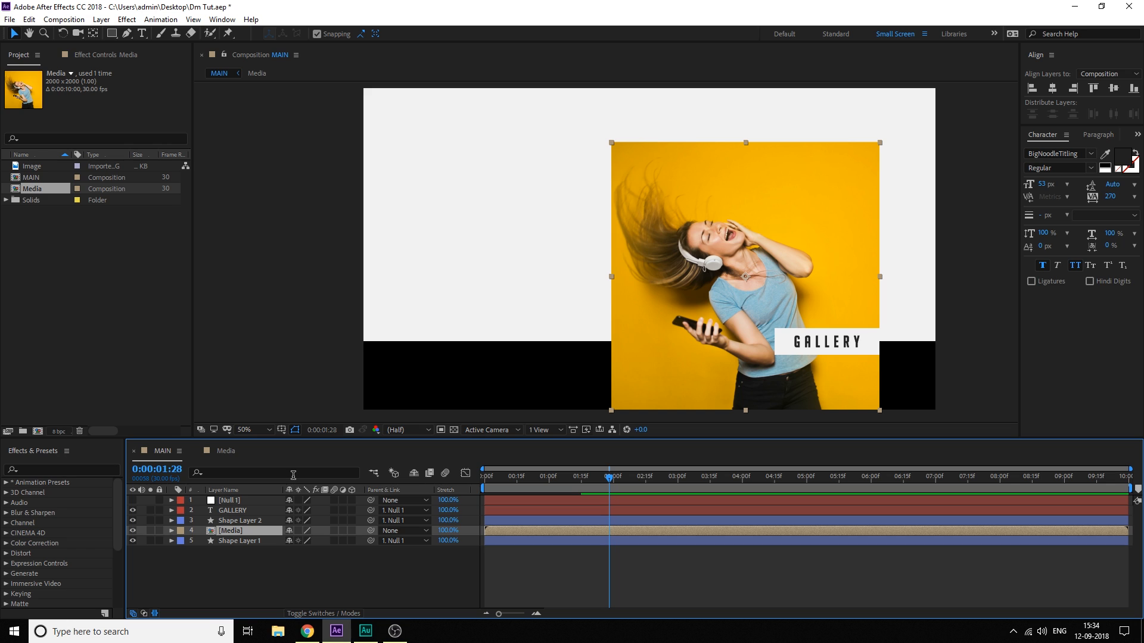
{"action": "key", "text": "ctrl+d"}
{"action": "key", "text": "Return"}
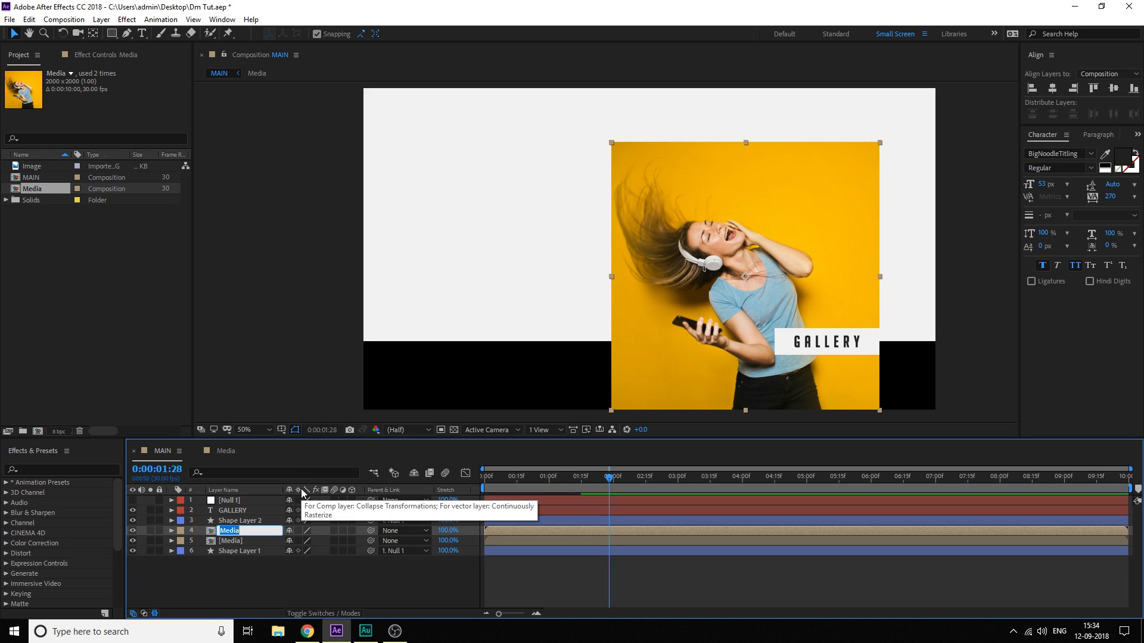
{"action": "type", "text": "Matte"}
{"action": "key", "text": "Return"}
Apply the Fill effect to the Matte layer and set its color to white, FFFFFF
{"action": "left_click", "coordinate": [40, 468]}
{"action": "type", "text": "fill"}
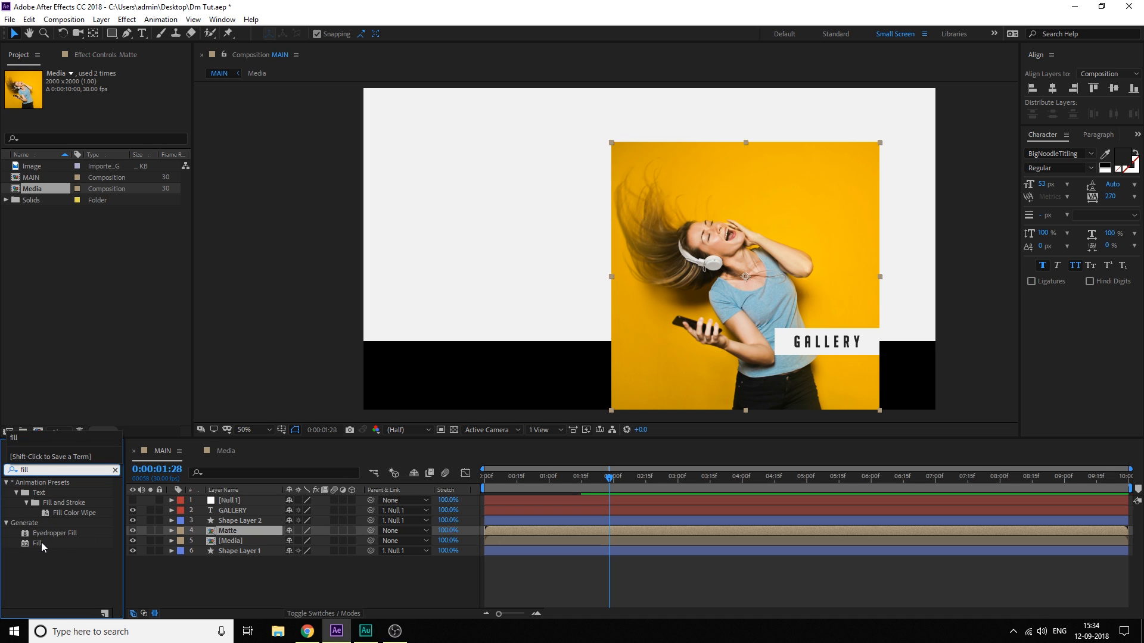
{"action": "left_click_drag", "start_coordinate": [42, 546], "coordinate": [251, 530]}
{"action": "left_click", "coordinate": [111, 114]}
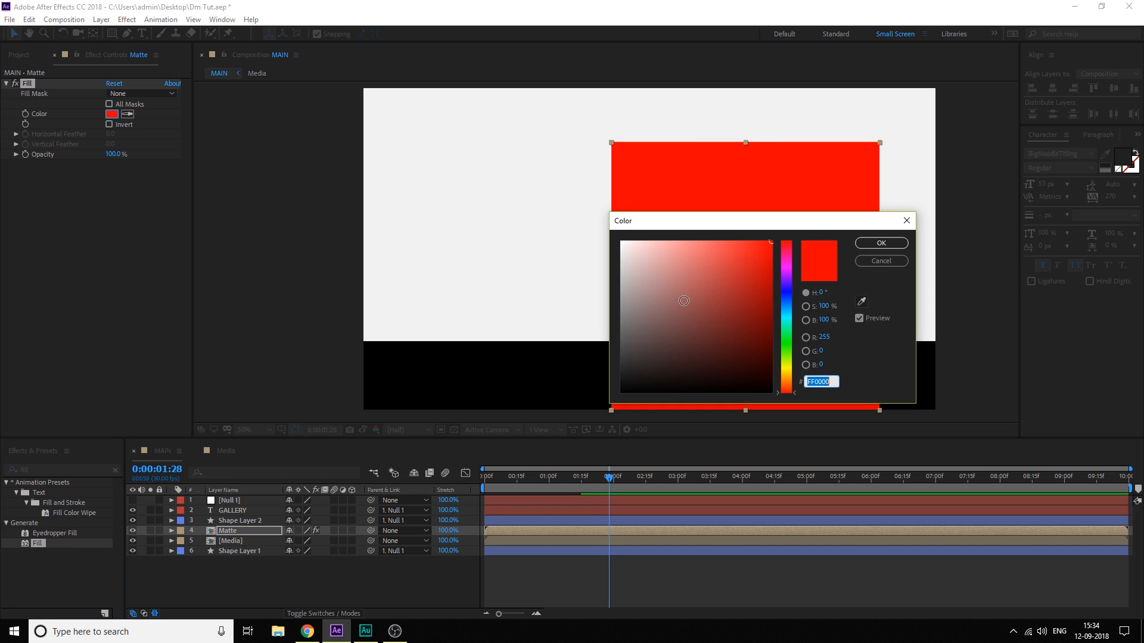
{"action": "type", "text": "ffffff"}
{"action": "left_click", "coordinate": [881, 243]}
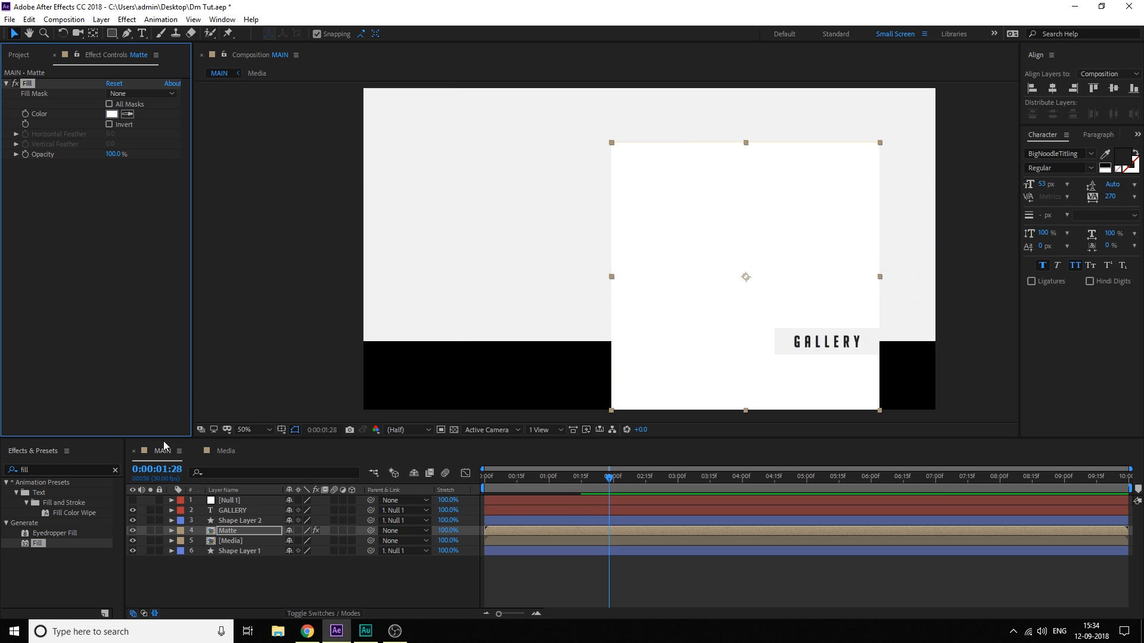
Show the track matte options and set the Media layer to use Alpha Matte "Matte"
{"action": "left_click", "coordinate": [301, 542]}
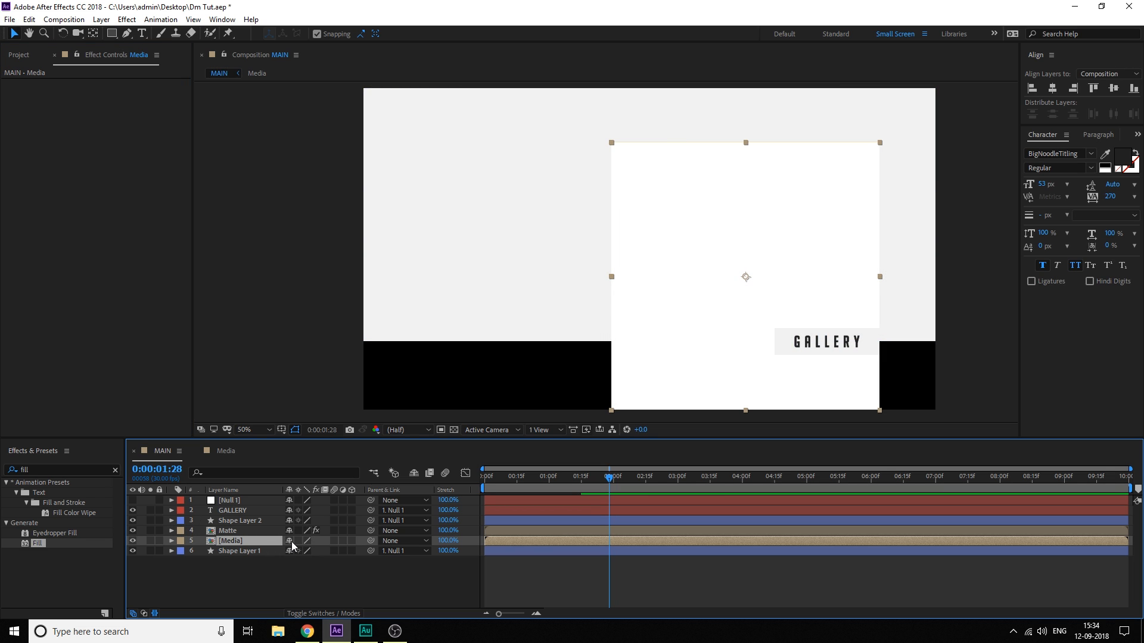
{"action": "left_click", "coordinate": [322, 614]}
{"action": "left_click", "coordinate": [356, 540]}
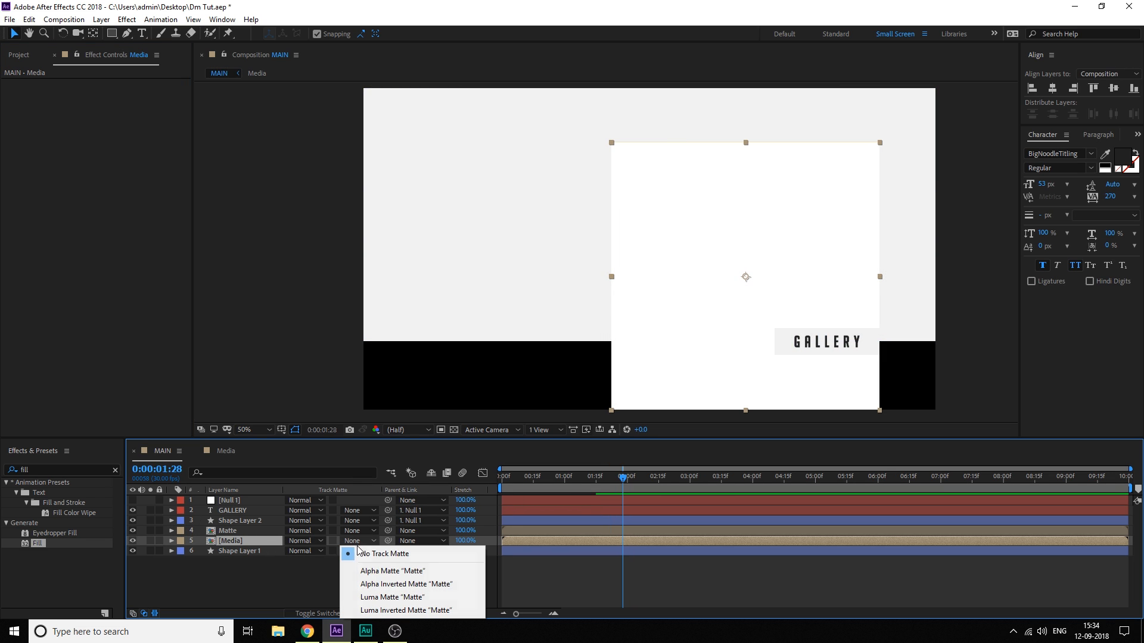
{"action": "left_click", "coordinate": [381, 572]}
Reveal the Media layer's Position property and set a keyframe for it at 0:00:02:00
{"action": "mouse_move", "coordinate": [612, 478]}
{"action": "left_mouse_down"}
{"action": "mouse_move", "coordinate": [600, 482]}
{"action": "mouse_move", "coordinate": [626, 484]}
{"action": "left_mouse_up"}
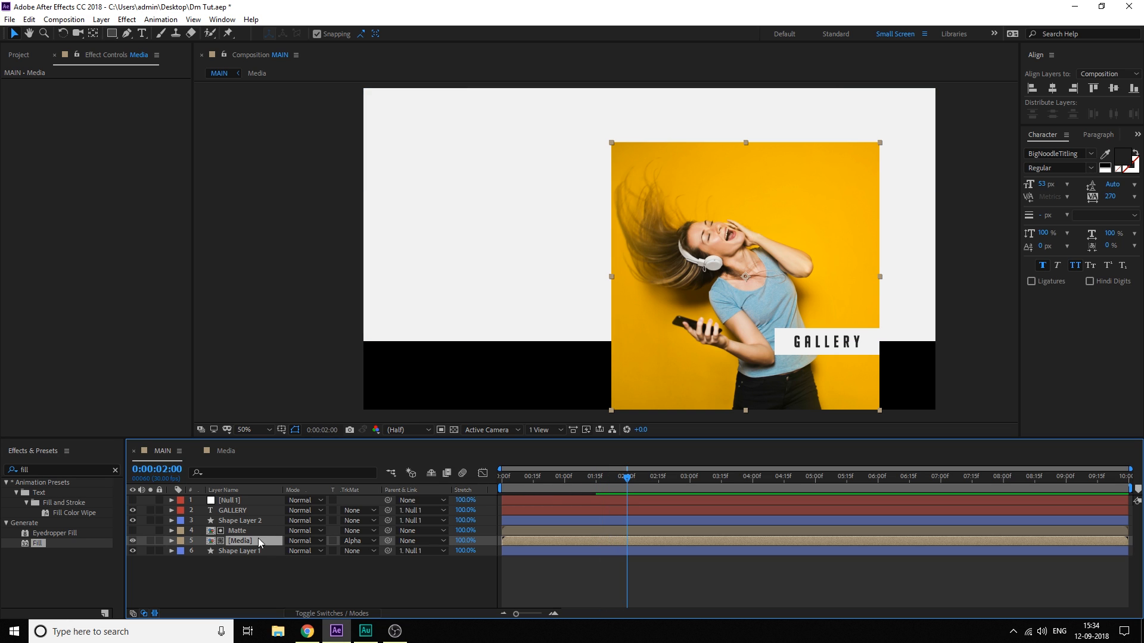
{"action": "key", "text": "p"}
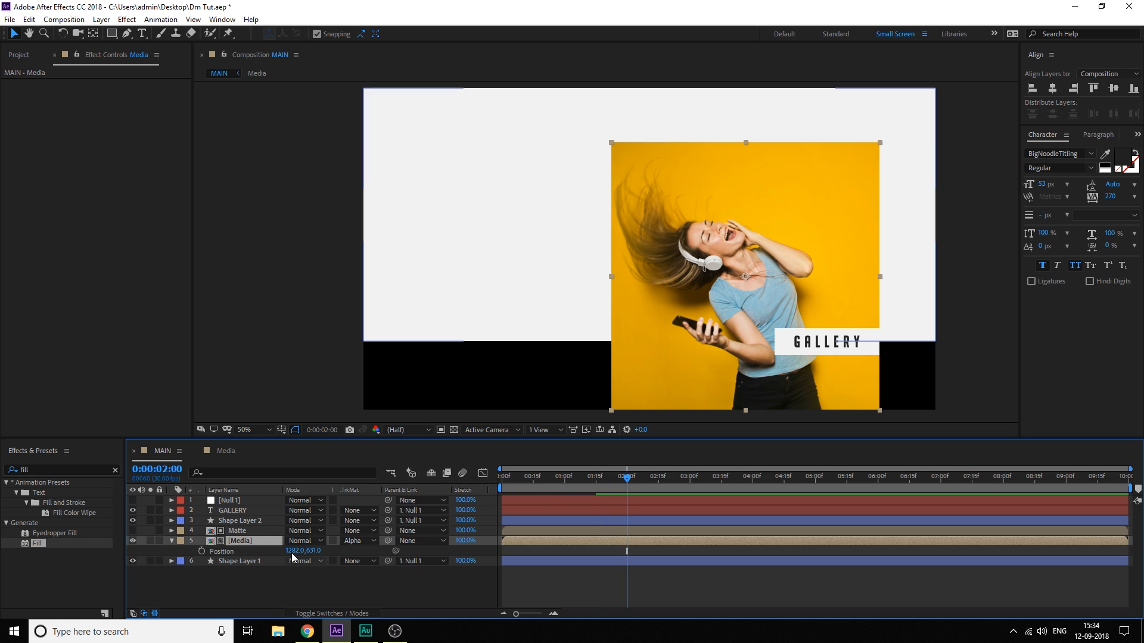
{"action": "left_click", "coordinate": [201, 551]}
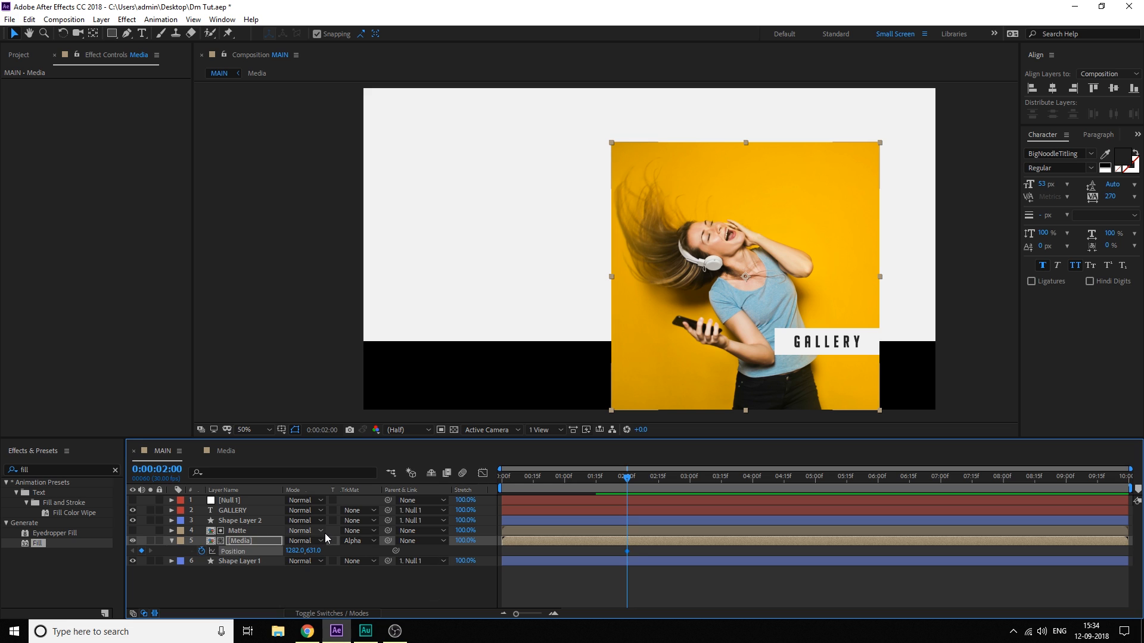
At 0:00:01:00, move the Media image straight right to horizontal position 2206, completely outside its matte
{"action": "left_click_drag", "start_coordinate": [629, 484], "coordinate": [566, 487]}
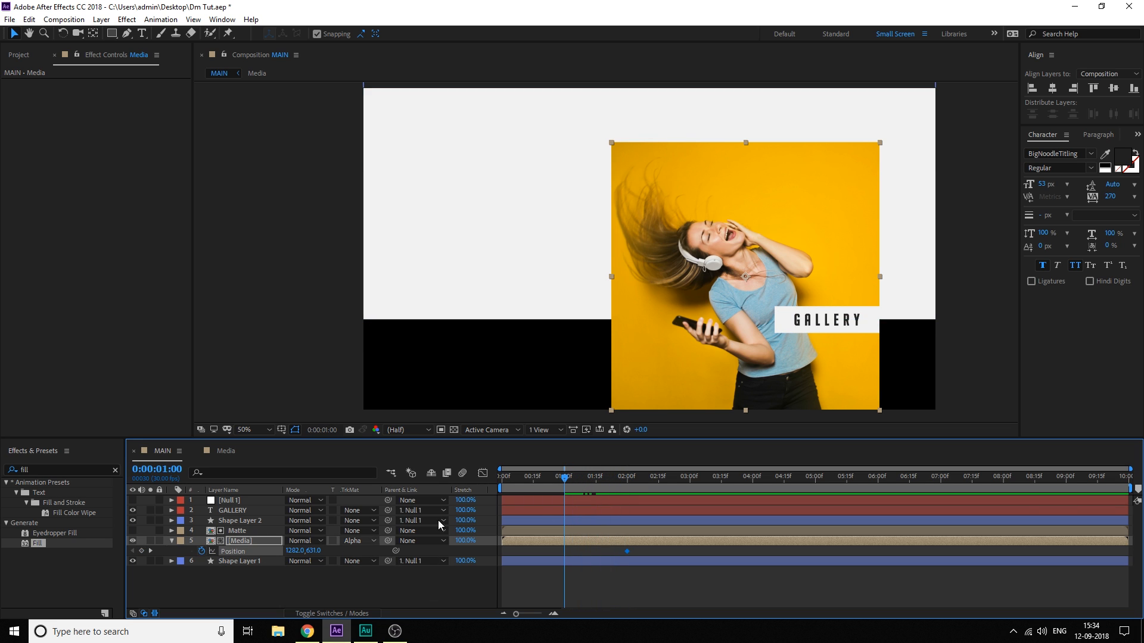
{"action": "left_click_drag", "start_coordinate": [718, 338], "coordinate": [990, 357]}
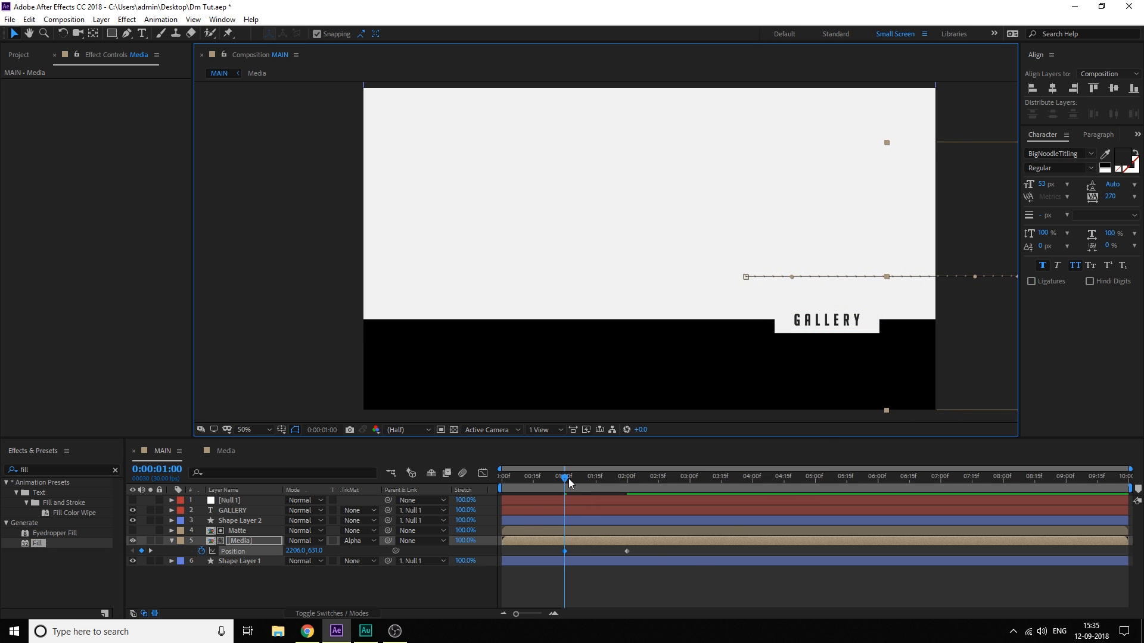
{"action": "left_click_drag", "start_coordinate": [569, 477], "coordinate": [656, 486]}
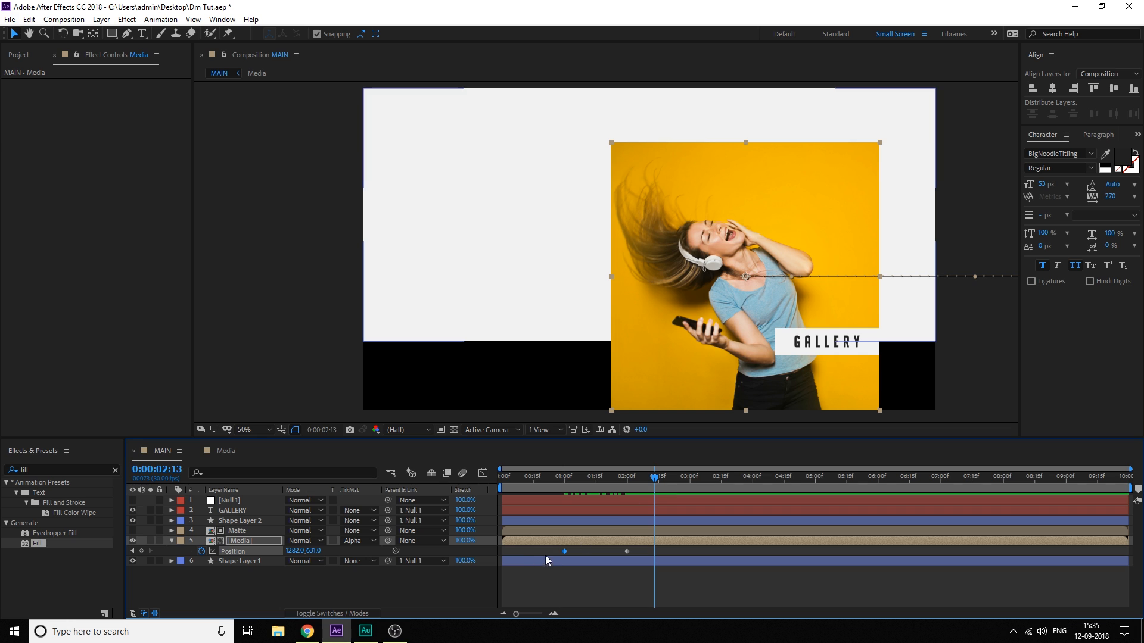
Apply Easy Ease to both Media position keyframes and shape their speed graph into a sharp central peak
{"action": "left_click_drag", "start_coordinate": [556, 548], "coordinate": [664, 556]}
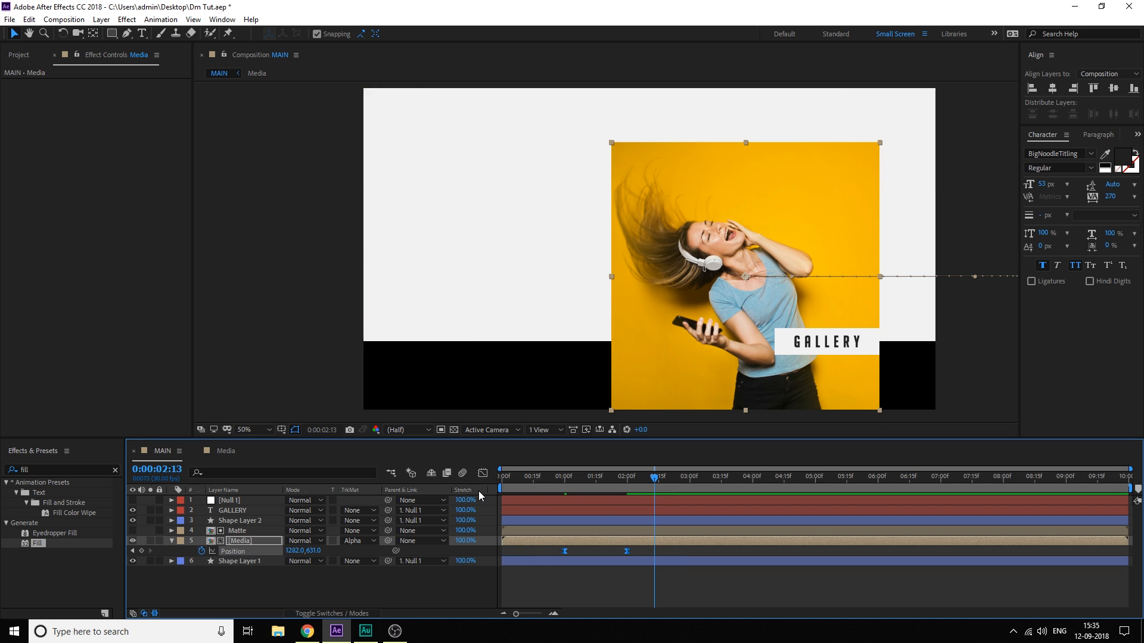
{"action": "left_click", "coordinate": [483, 473]}
{"action": "left_click_drag", "start_coordinate": [596, 478], "coordinate": [598, 484]}
{"action": "left_click", "coordinate": [537, 583]}
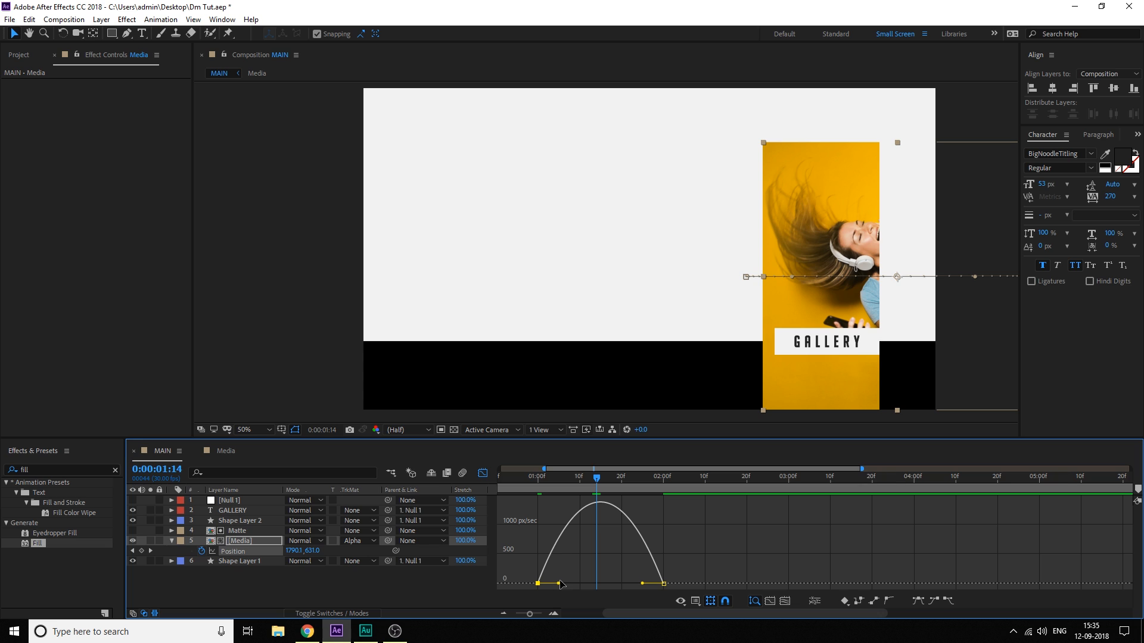
{"action": "left_click_drag", "start_coordinate": [559, 583], "coordinate": [607, 587]}
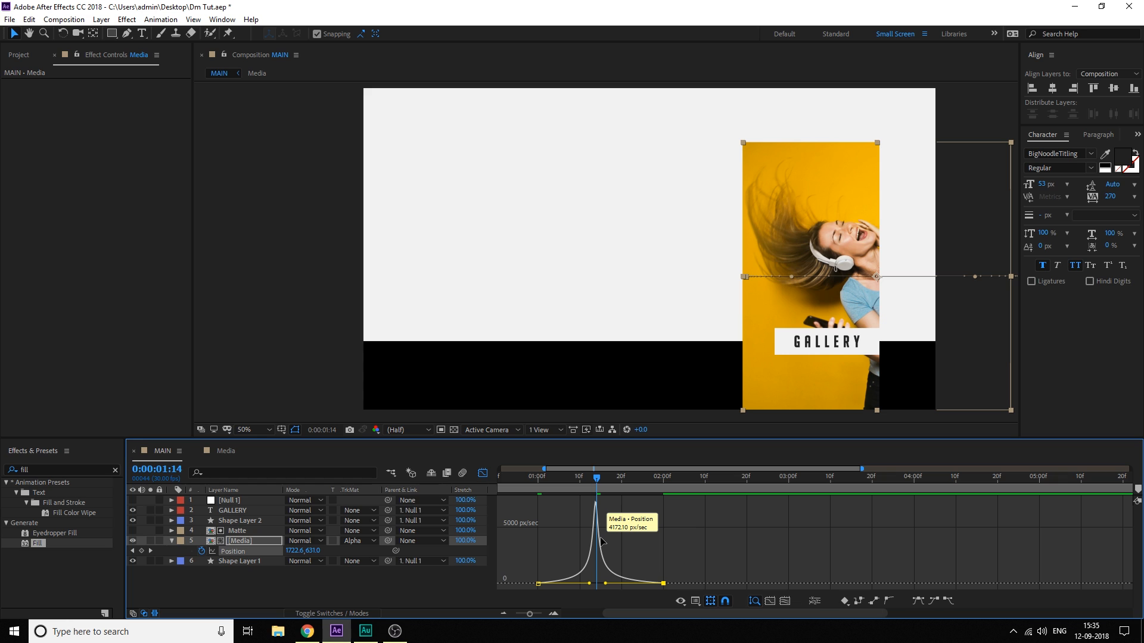
{"action": "right_click", "coordinate": [615, 544]}
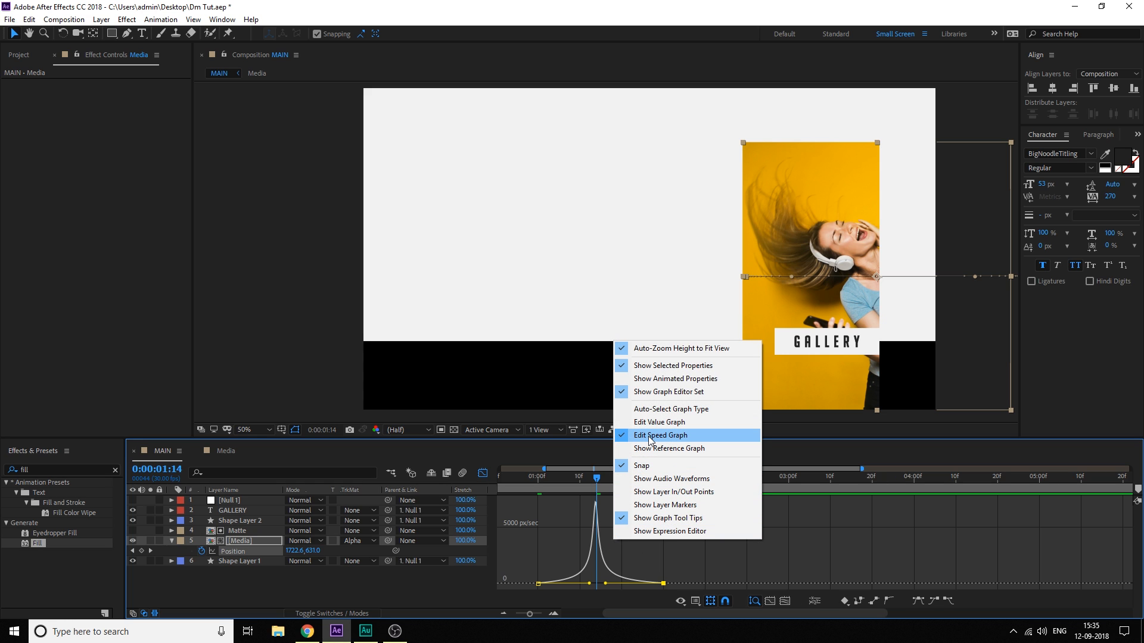
{"action": "left_click", "coordinate": [652, 557]}
Preview the image's slide-in animation from 0:00:01:00, in the graph view and in the regular layer timeline
{"action": "left_click", "coordinate": [552, 480]}
{"action": "left_click_drag", "start_coordinate": [551, 481], "coordinate": [540, 479]}
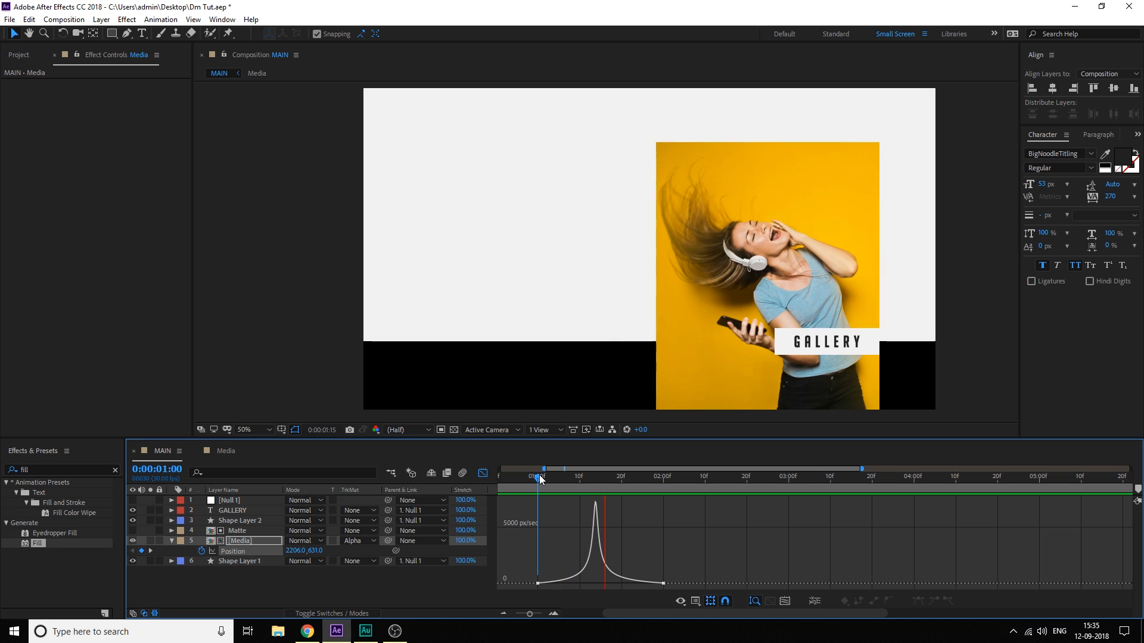
{"action": "key", "text": "space"}
{"action": "left_click", "coordinate": [483, 473]}
{"action": "left_click", "coordinate": [568, 584]}
{"action": "key", "text": "space"}
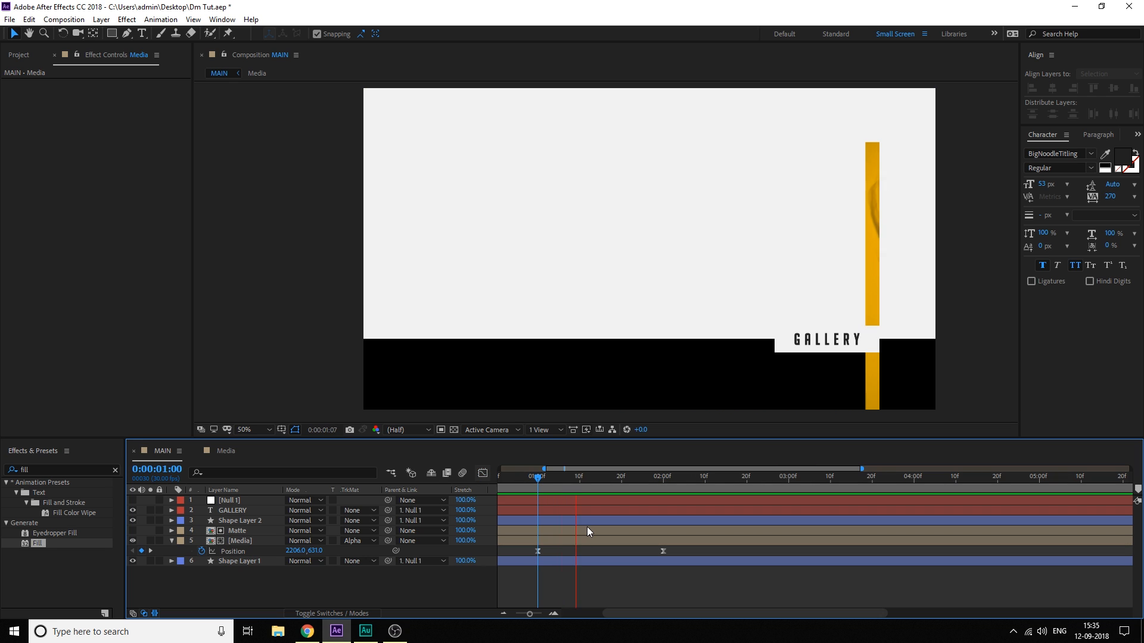
Move the current time to the Media layer's last position keyframe at 0:00:02:00 and show the full timeline
{"action": "left_click", "coordinate": [671, 491]}
{"action": "left_click_drag", "start_coordinate": [672, 490], "coordinate": [663, 491]}
{"action": "key", "text": "minus"}
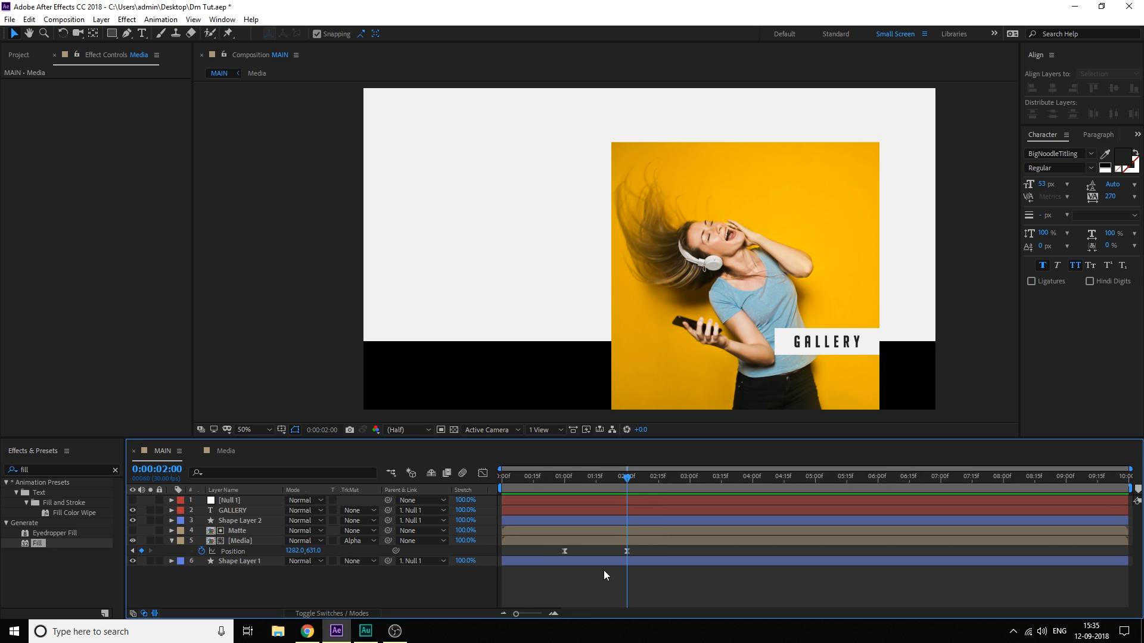
Start a new composition with a width of 600 px and a height of 200 px
{"action": "left_click", "coordinate": [171, 541]}
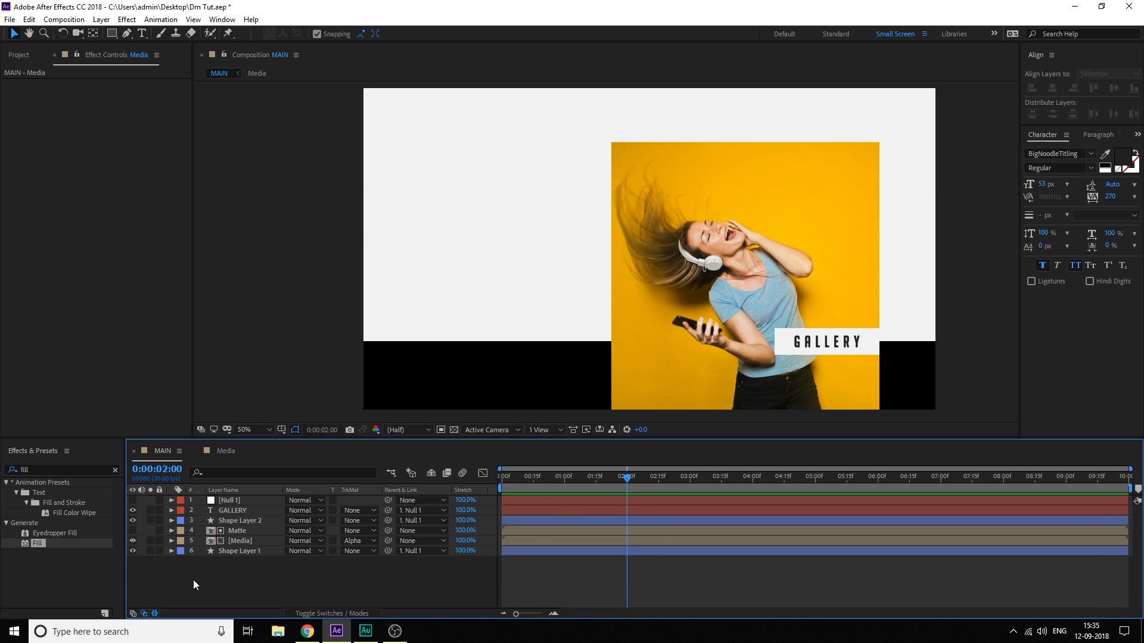
{"action": "left_click", "coordinate": [23, 55]}
{"action": "left_click", "coordinate": [56, 371]}
{"action": "left_click", "coordinate": [38, 430]}
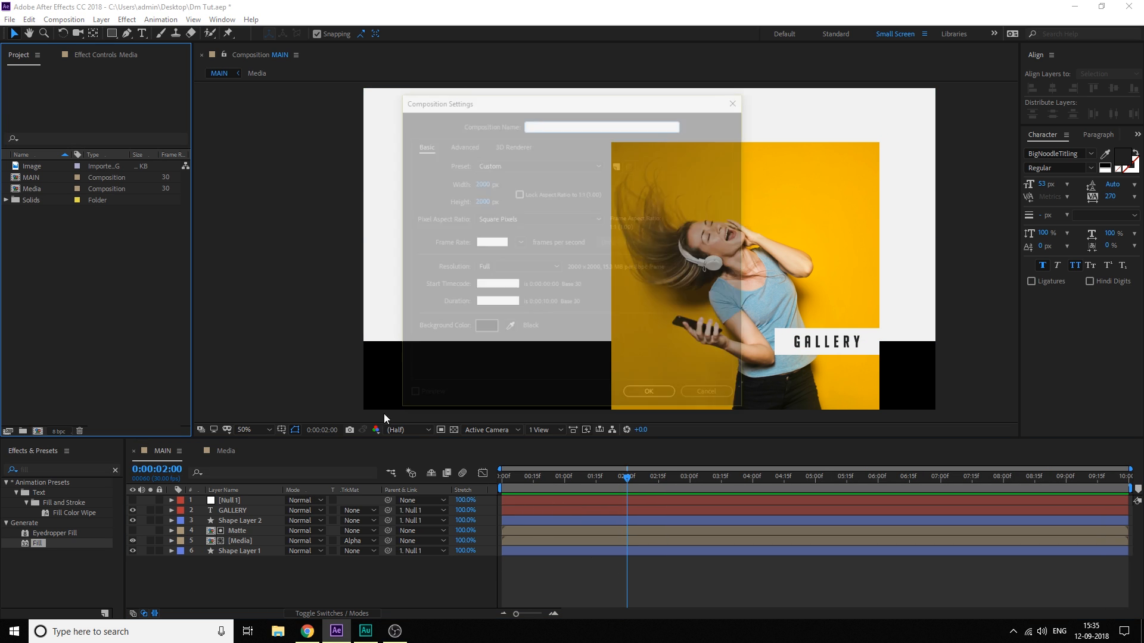
{"action": "left_click", "coordinate": [479, 182]}
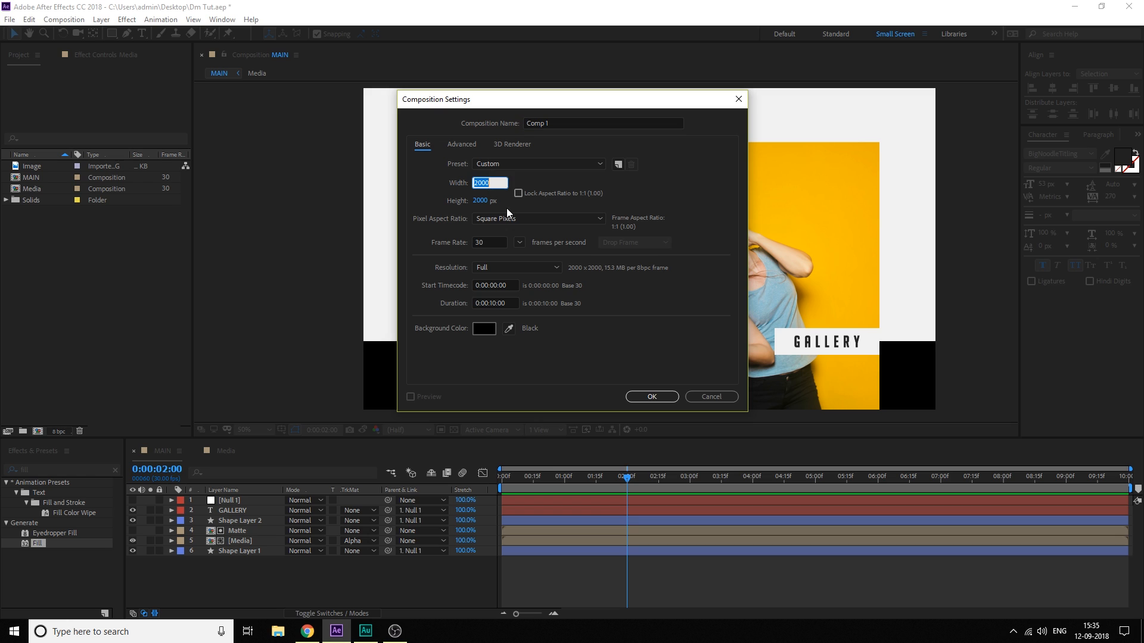
{"action": "type", "text": "600"}
{"action": "left_click", "coordinate": [636, 309]}
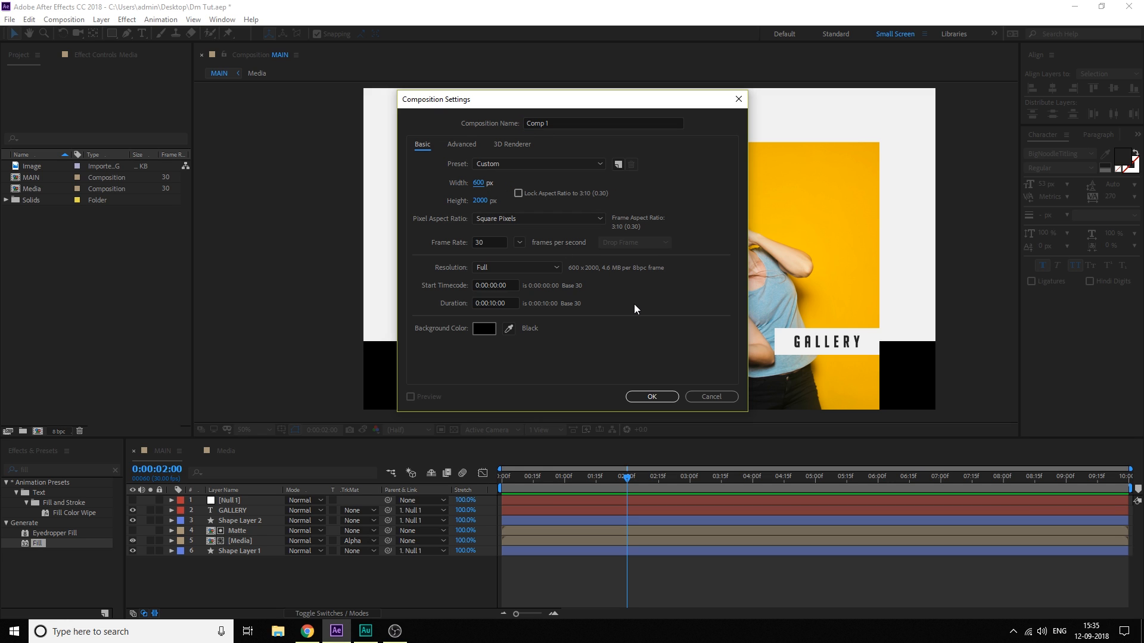
{"action": "left_click", "coordinate": [479, 200]}
{"action": "type", "text": "200"}
{"action": "left_click", "coordinate": [656, 308]}
Name the new composition Text_01 and create it
{"action": "left_click", "coordinate": [530, 123]}
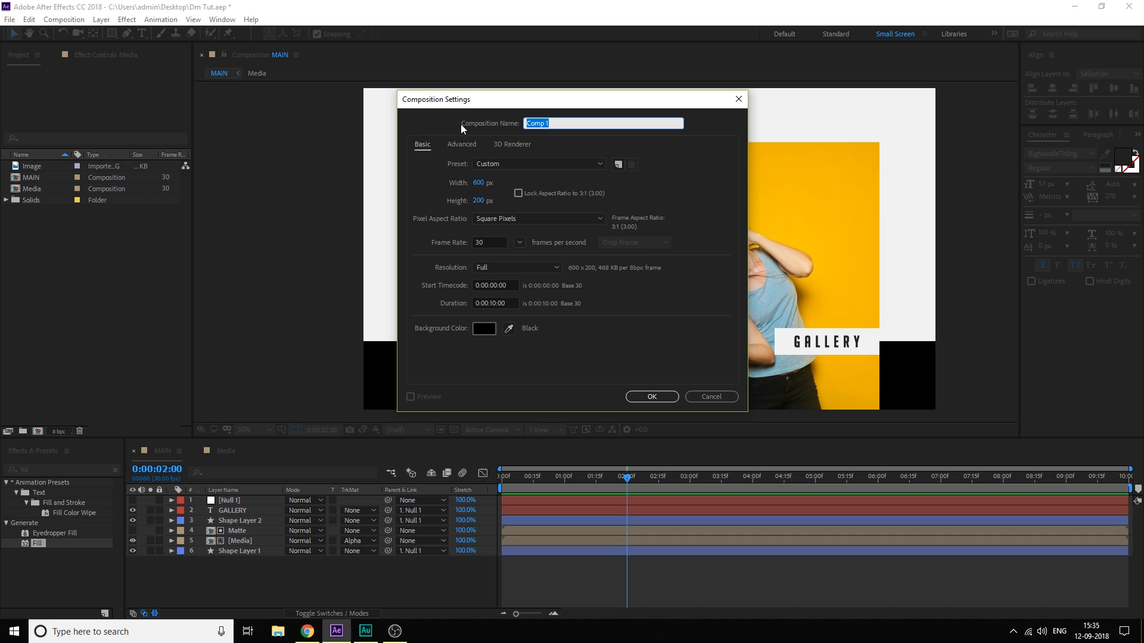
{"action": "type", "text": "Text_01"}
{"action": "left_click", "coordinate": [655, 396]}
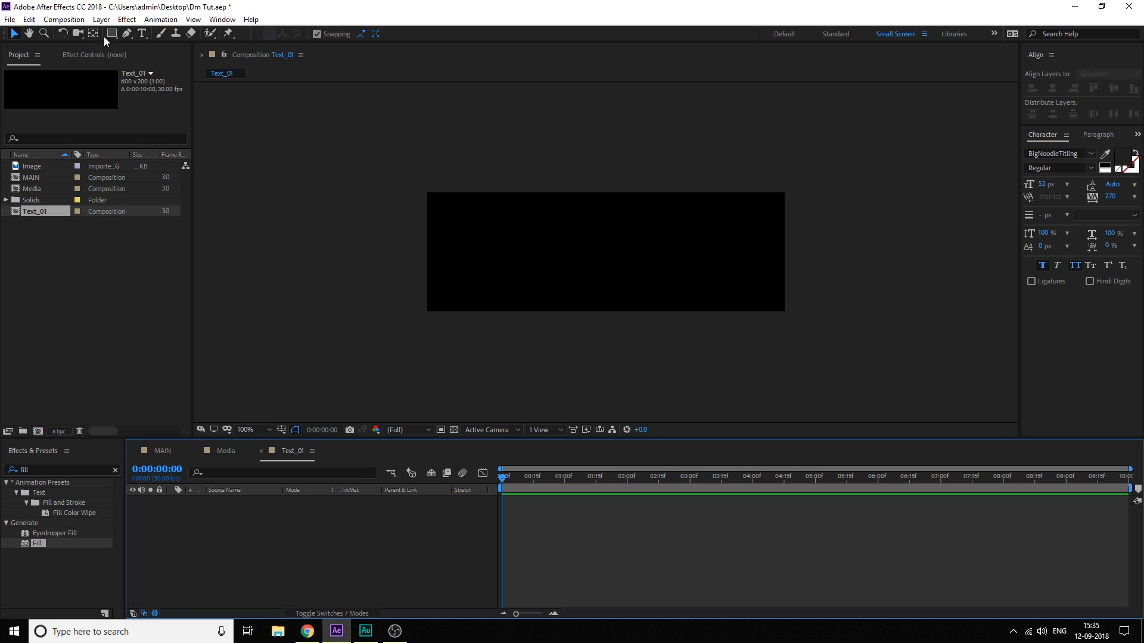
Add a text layer reading "space" and center it horizontally and vertically in the Text_01 composition
{"action": "left_click", "coordinate": [141, 33]}
{"action": "left_click", "coordinate": [462, 243]}
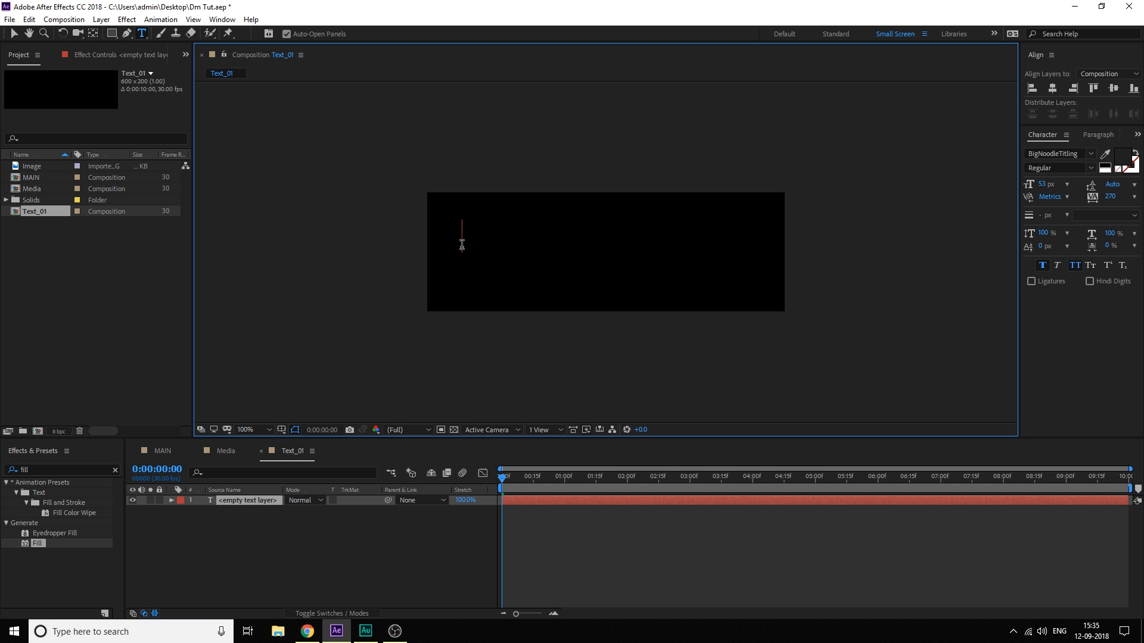
{"action": "type", "text": "space"}
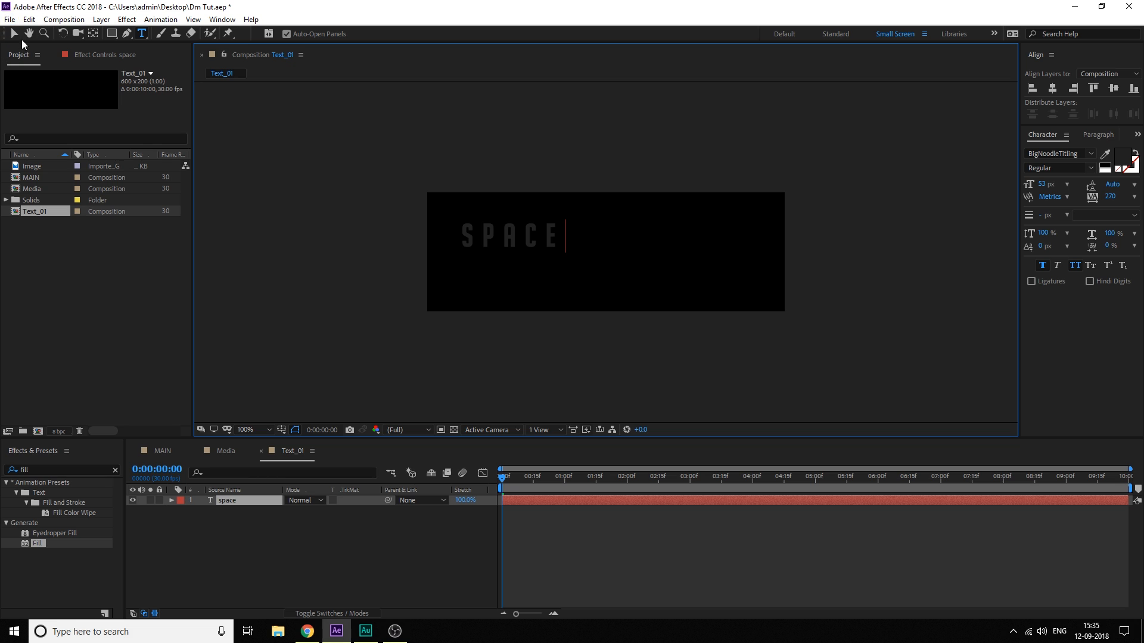
{"action": "left_click", "coordinate": [14, 33]}
{"action": "left_click", "coordinate": [1048, 90]}
{"action": "left_click", "coordinate": [1111, 88]}
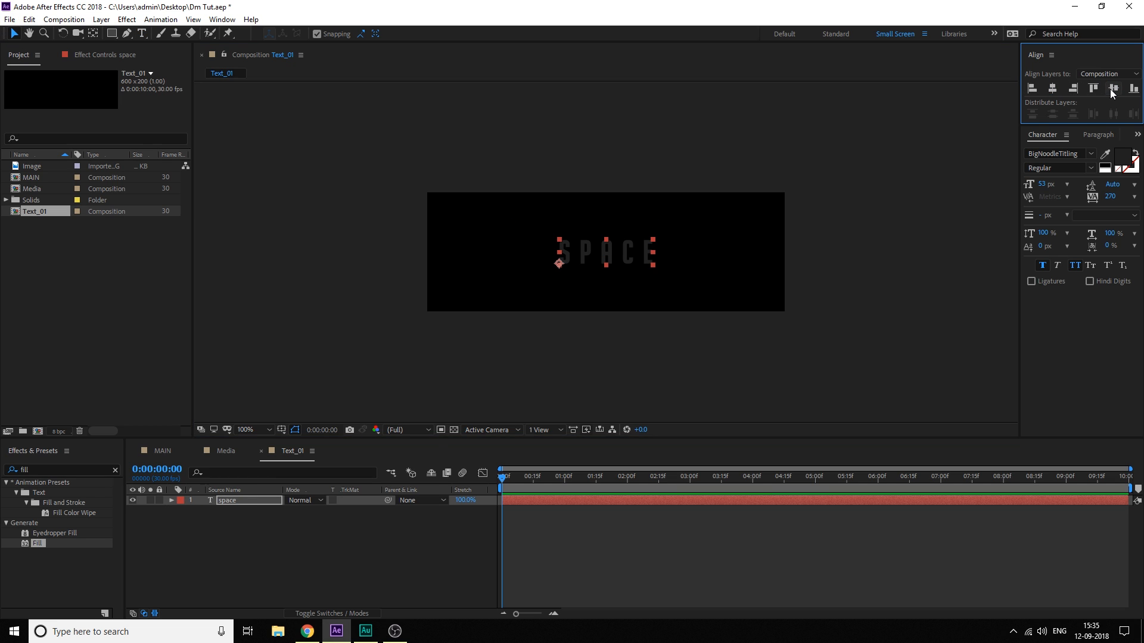
Set the text's font size to 200 px and center it in the composition again
{"action": "left_click", "coordinate": [1043, 186]}
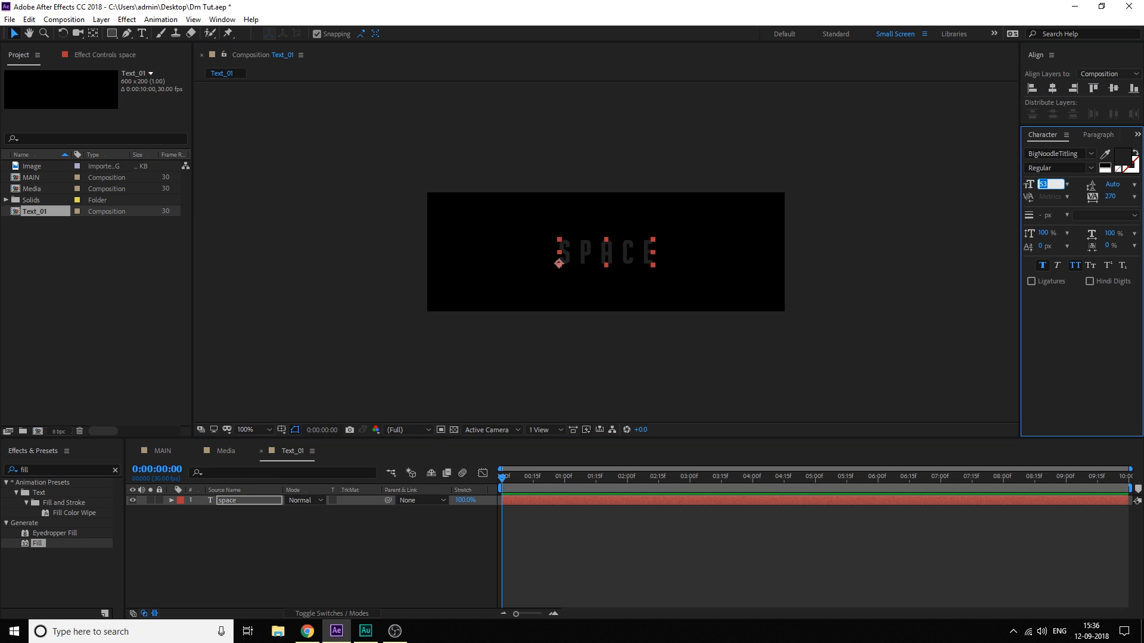
{"action": "type", "text": "200"}
{"action": "key", "text": "Return"}
{"action": "left_click", "coordinate": [1052, 89]}
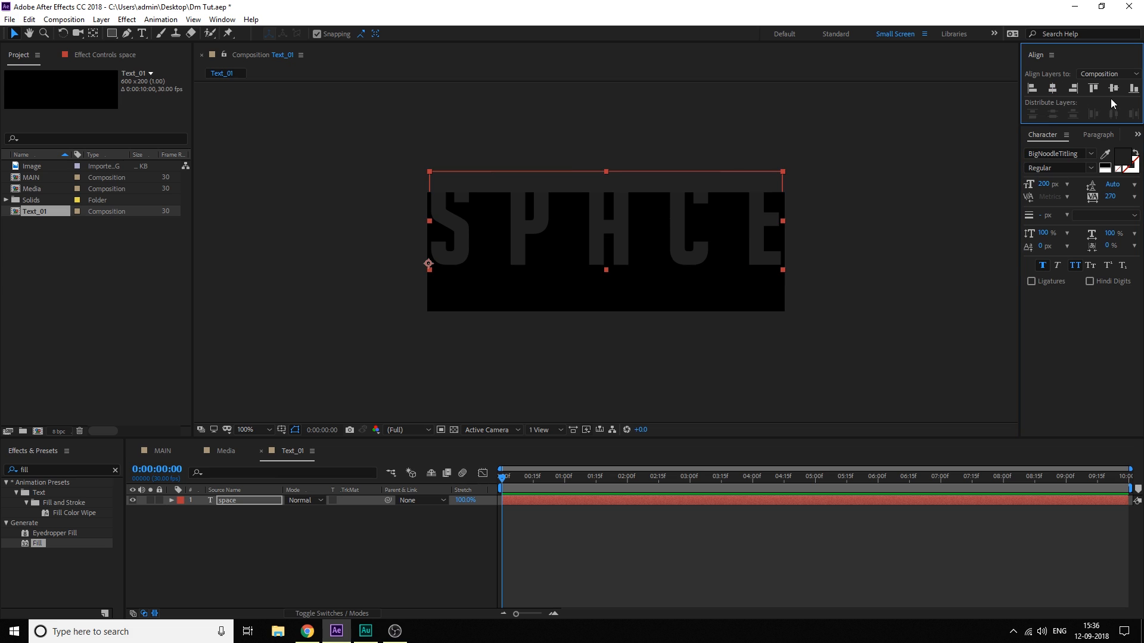
{"action": "left_click", "coordinate": [1112, 90]}
Set the text's tracking to 0, recenter it horizontally, and center its anchor point in the word
{"action": "left_click", "coordinate": [1111, 196]}
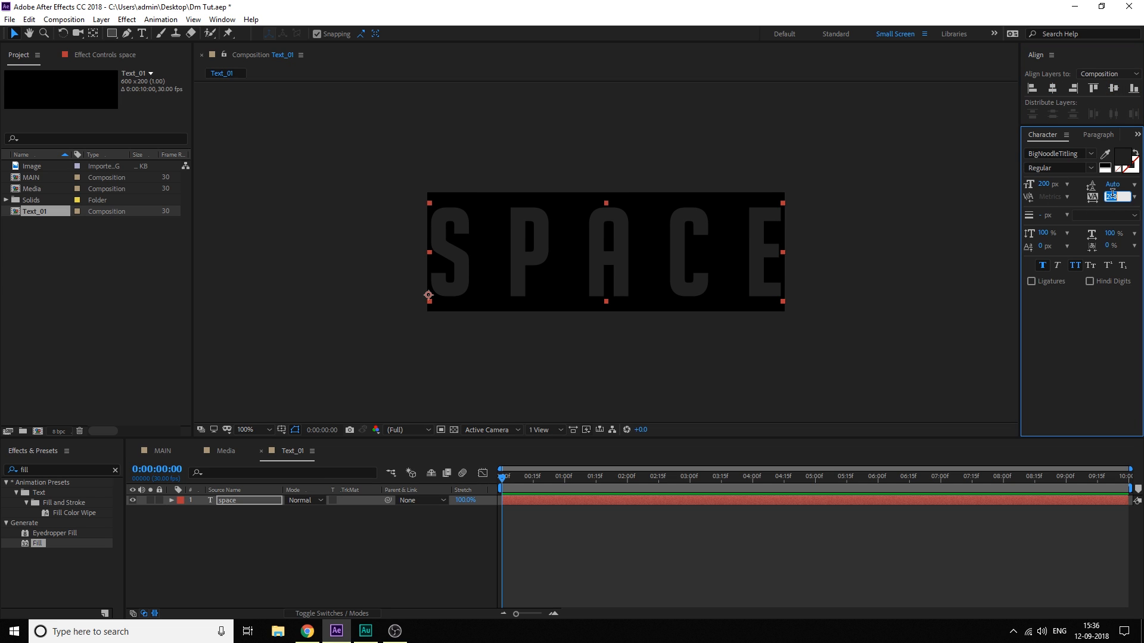
{"action": "type", "text": "0"}
{"action": "key", "text": "Return"}
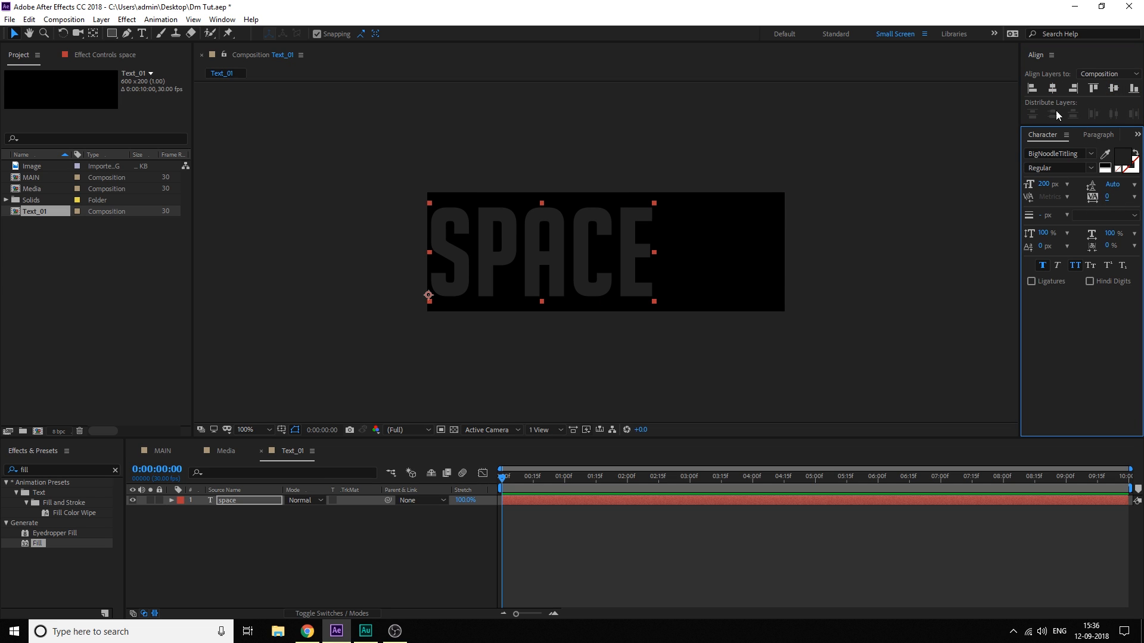
{"action": "left_click", "coordinate": [1052, 88]}
{"action": "key", "text": "ctrl+alt+Home"}
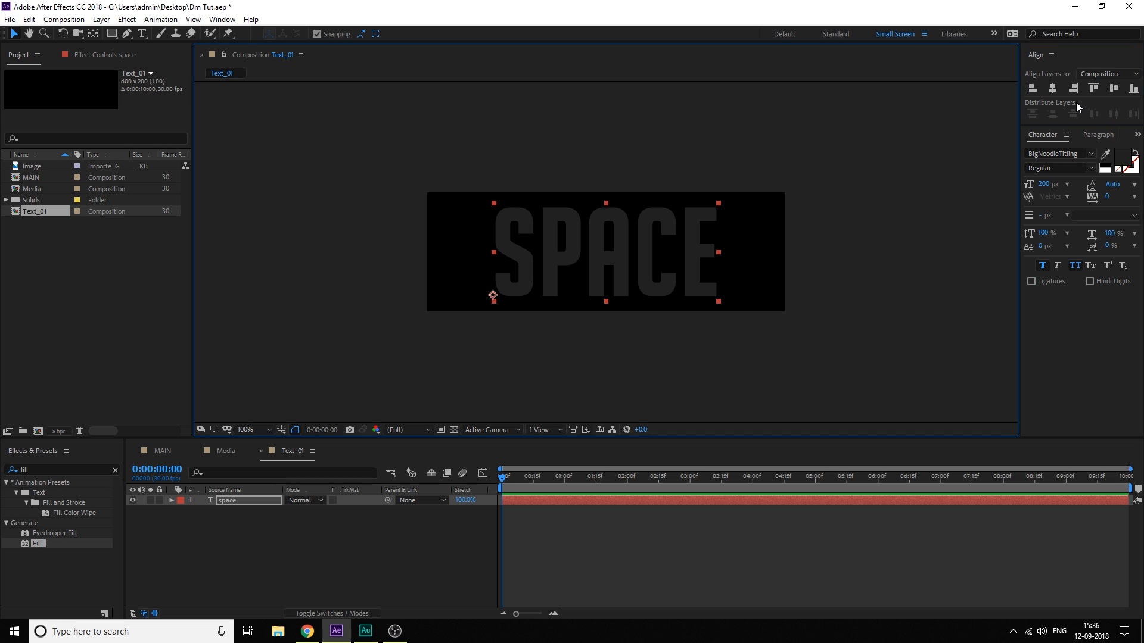
Keyframe the text's centered position at 0:00:01:00 and move it straight down out of the frame to vertical position 291 at 0:00:00:00
{"action": "left_click_drag", "start_coordinate": [560, 477], "coordinate": [566, 480]}
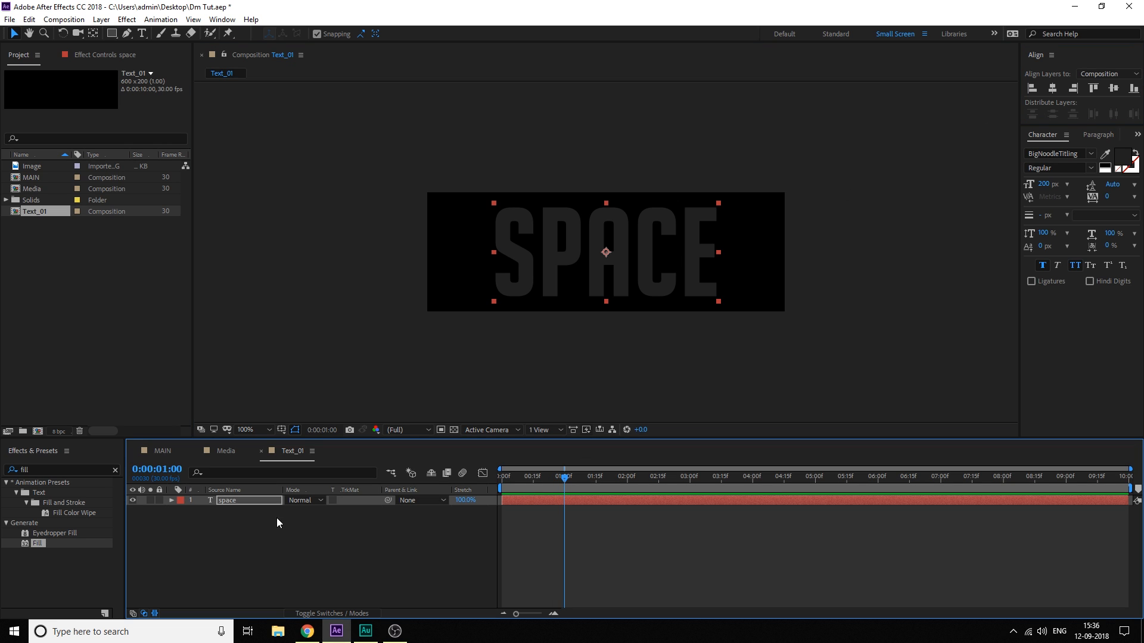
{"action": "key", "text": "p"}
{"action": "left_click", "coordinate": [202, 511]}
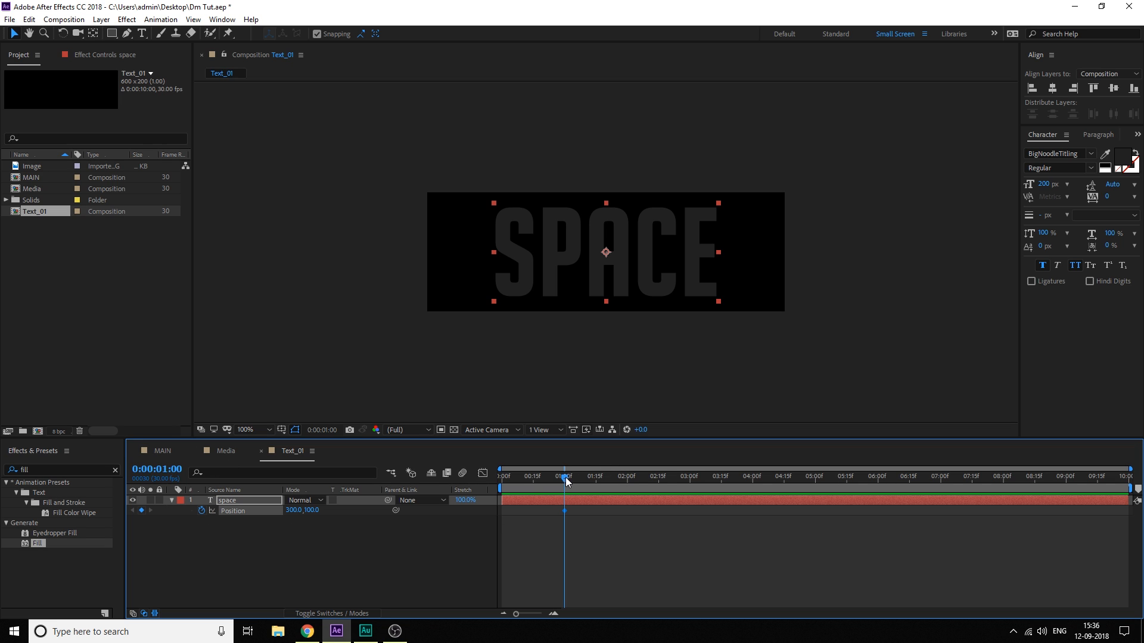
{"action": "left_click_drag", "start_coordinate": [565, 482], "coordinate": [448, 489]}
{"action": "left_click_drag", "start_coordinate": [614, 249], "coordinate": [596, 370]}
Apply Easy Ease to both text position keyframes, shape their speed graph into a sharp central peak, and preview the rise
{"action": "left_click_drag", "start_coordinate": [584, 530], "coordinate": [499, 512]}
{"action": "left_click", "coordinate": [483, 473]}
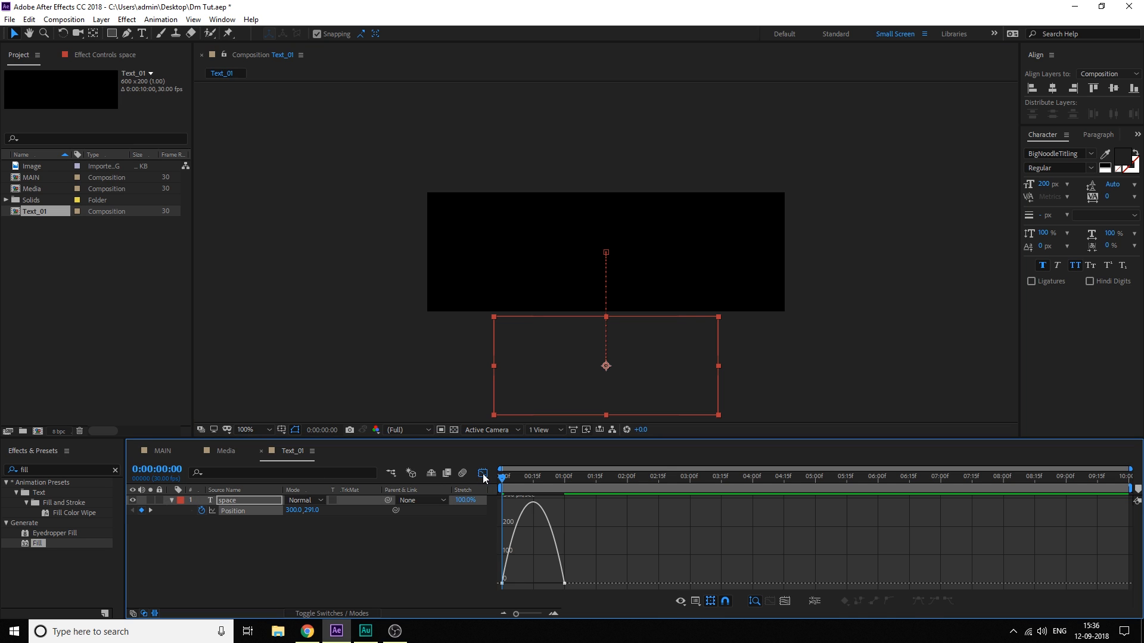
{"action": "scroll", "coordinate": [560, 527], "scroll_direction": "up", "scroll_amount": 3}
{"action": "left_click_drag", "start_coordinate": [598, 614], "coordinate": [544, 613]}
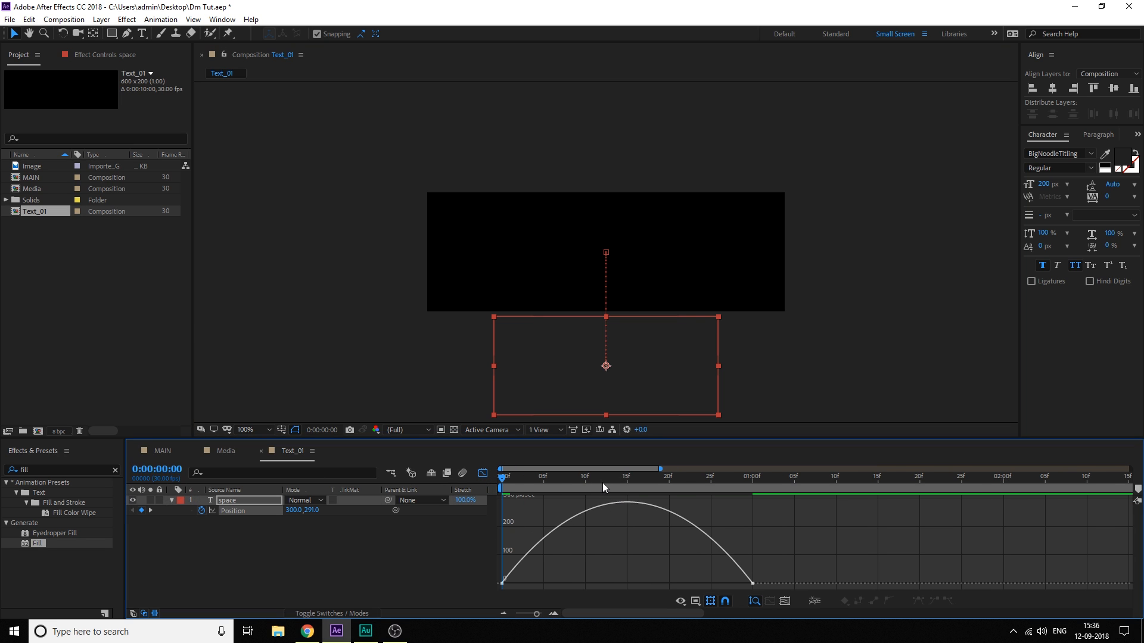
{"action": "left_click_drag", "start_coordinate": [606, 486], "coordinate": [627, 486]}
{"action": "left_click", "coordinate": [502, 583]}
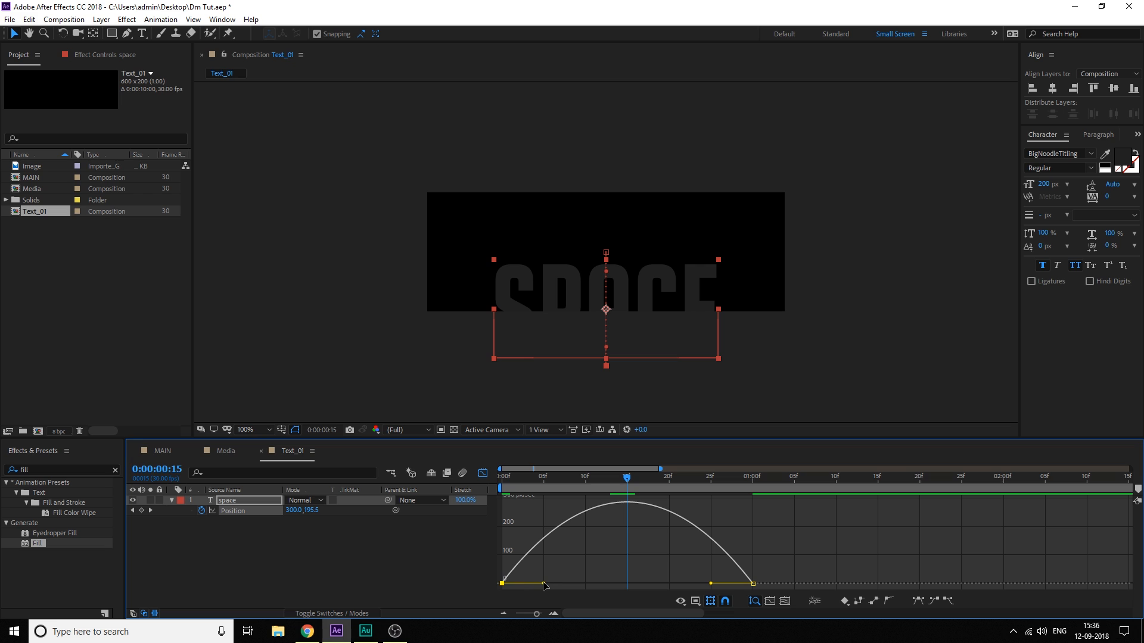
{"action": "left_click_drag", "start_coordinate": [544, 584], "coordinate": [588, 584]}
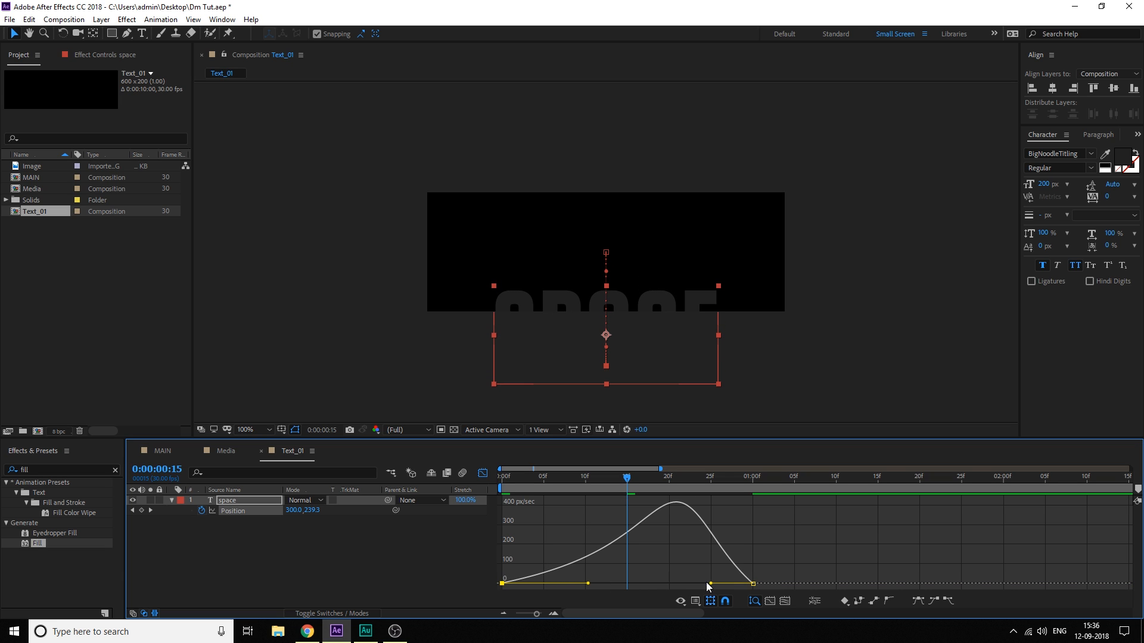
{"action": "left_click_drag", "start_coordinate": [710, 583], "coordinate": [613, 583]}
{"action": "key", "text": "space"}
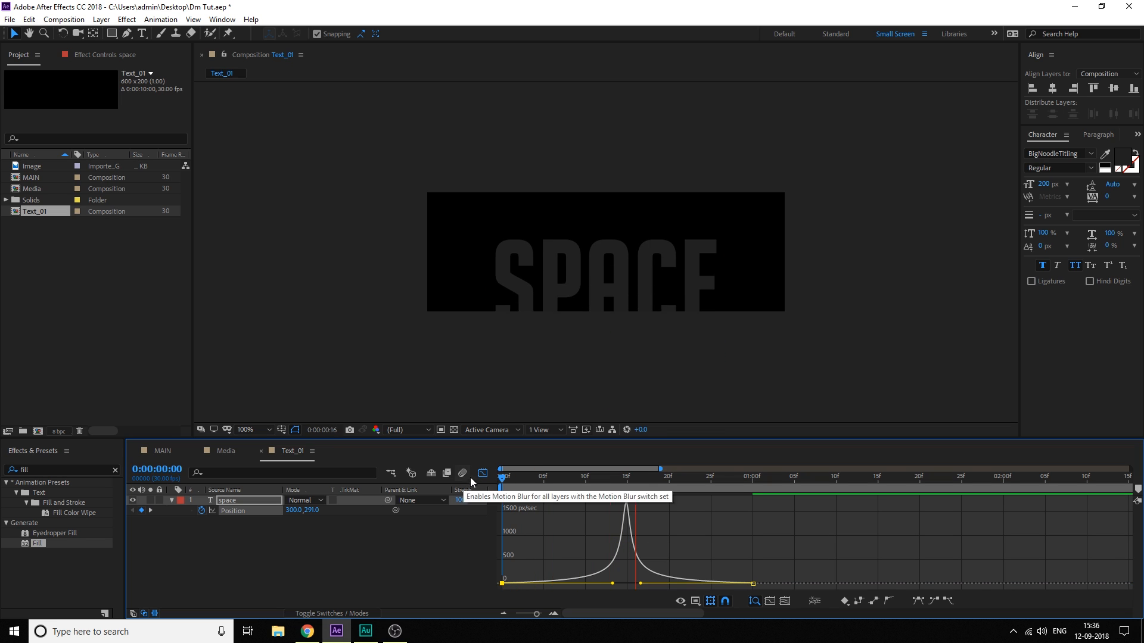
{"action": "left_click", "coordinate": [483, 474]}
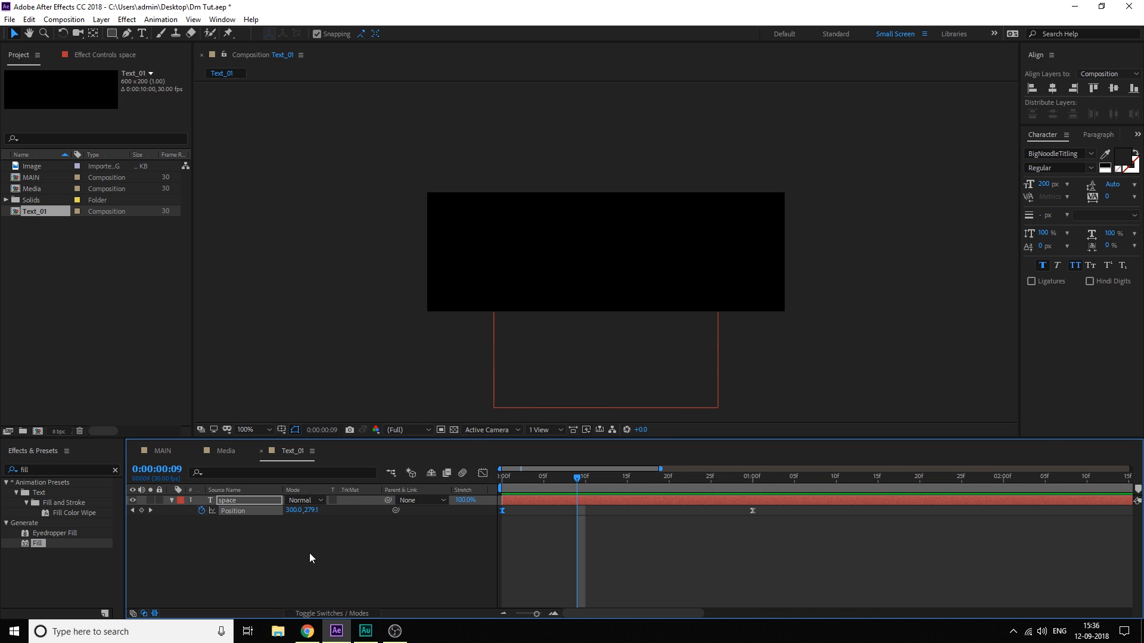
Return to the MAIN composition and duplicate Text_01 twice in the project as Text_02 and Text_03
{"action": "left_click", "coordinate": [163, 451]}
{"action": "left_click", "coordinate": [84, 274]}
{"action": "left_click", "coordinate": [40, 213]}
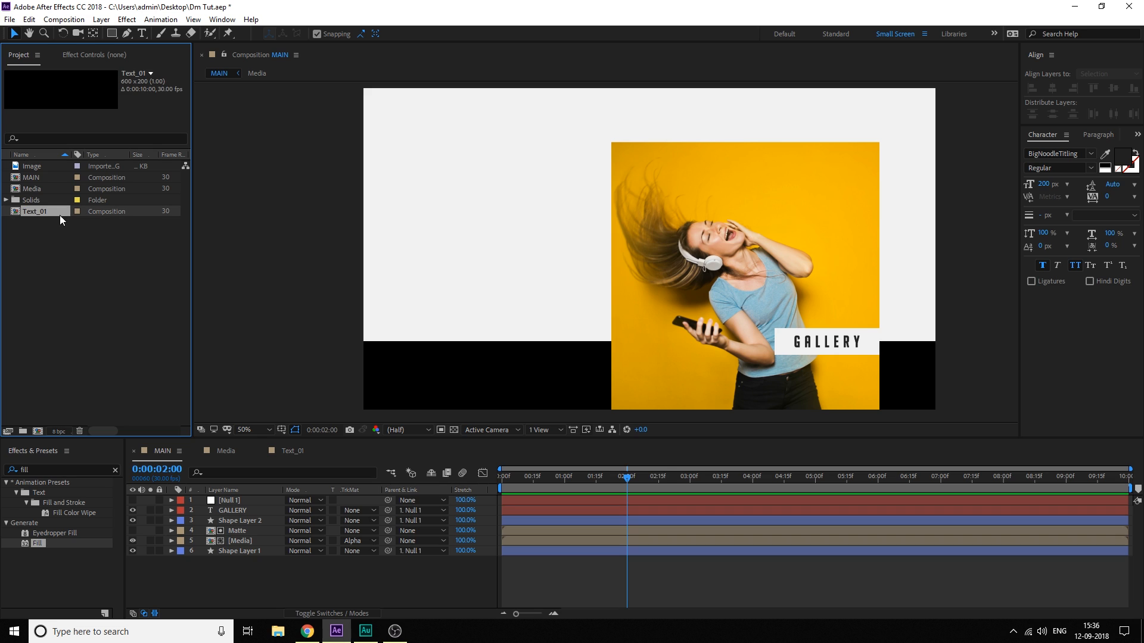
{"action": "key", "text": "ctrl+d"}
{"action": "key", "text": "ctrl+d"}
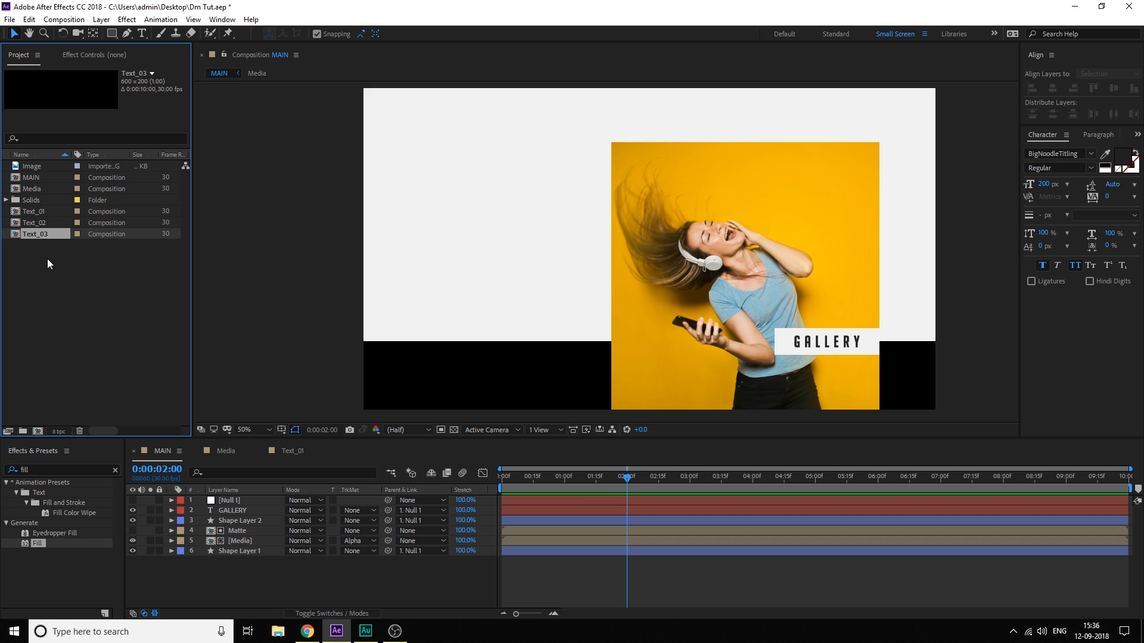
Open the Text_02 composition and preview its text animation
{"action": "left_click", "coordinate": [33, 212]}
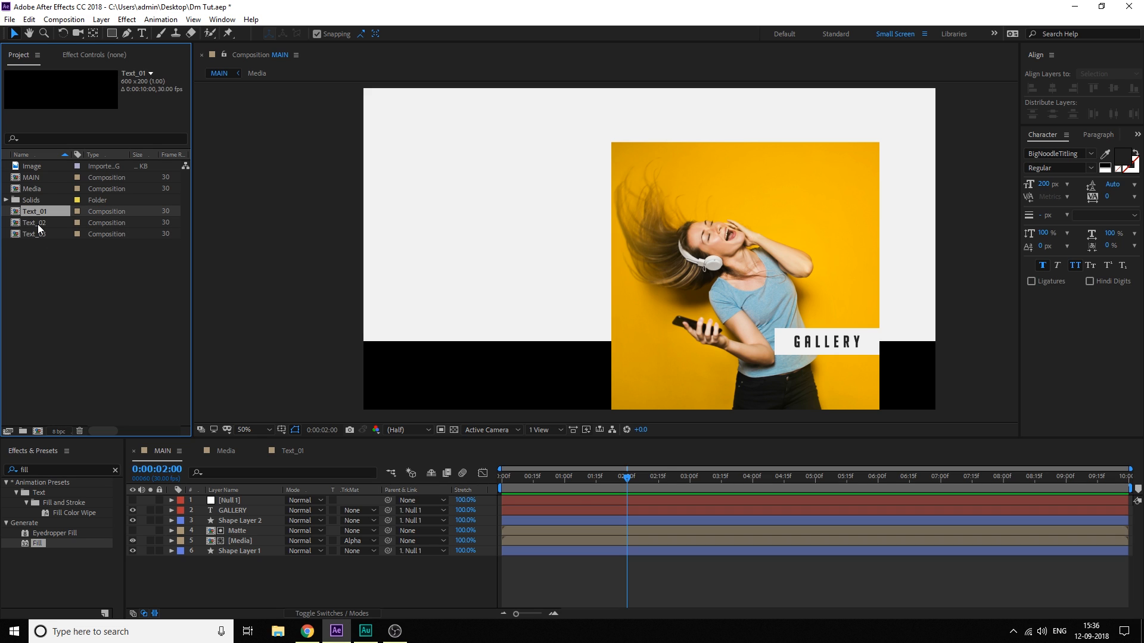
{"action": "double_click", "coordinate": [37, 224]}
{"action": "key", "text": "space"}
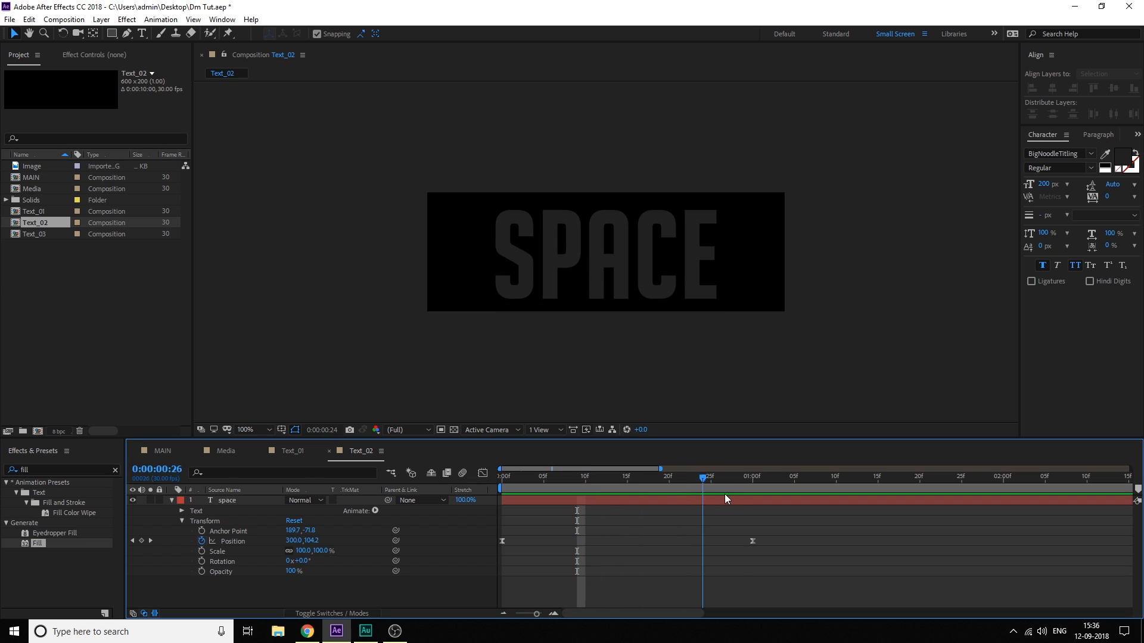
Center-align the text paragraph and shift both position keyframes right to horizontal position 488 so the word sits mid-frame
{"action": "left_click", "coordinate": [227, 500]}
{"action": "left_click", "coordinate": [1097, 150]}
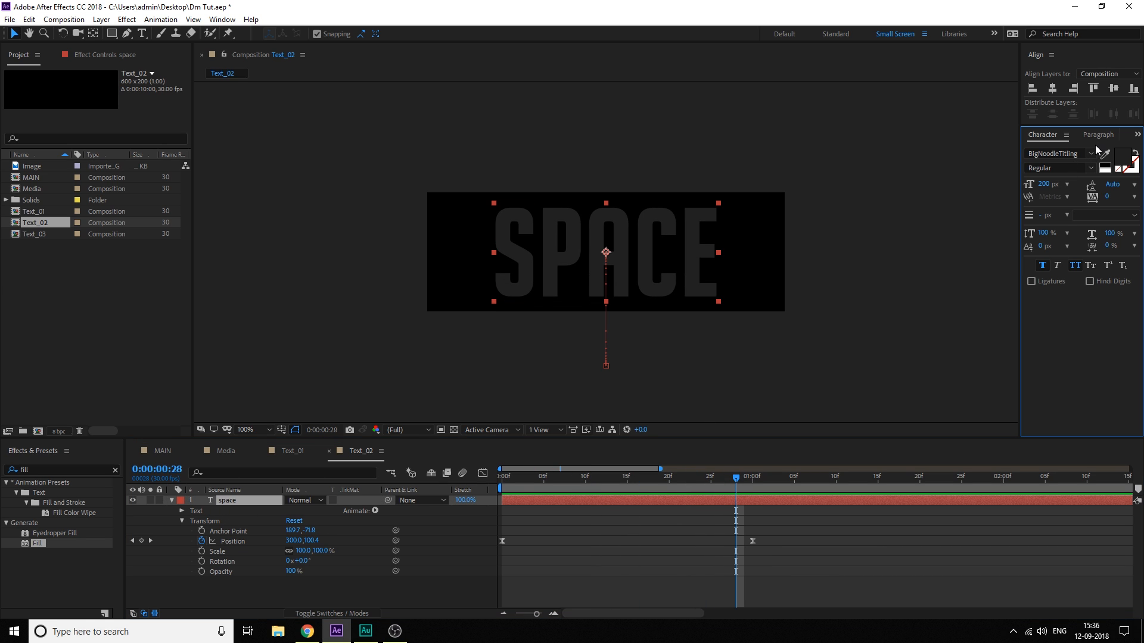
{"action": "left_click", "coordinate": [1099, 137]}
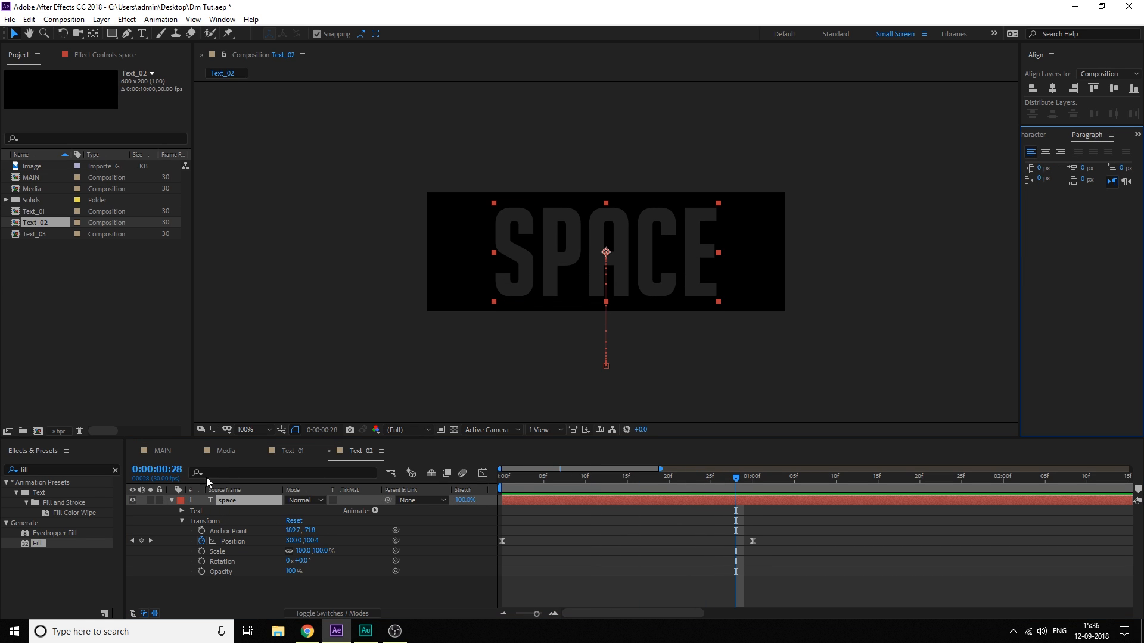
{"action": "left_click", "coordinate": [1046, 153]}
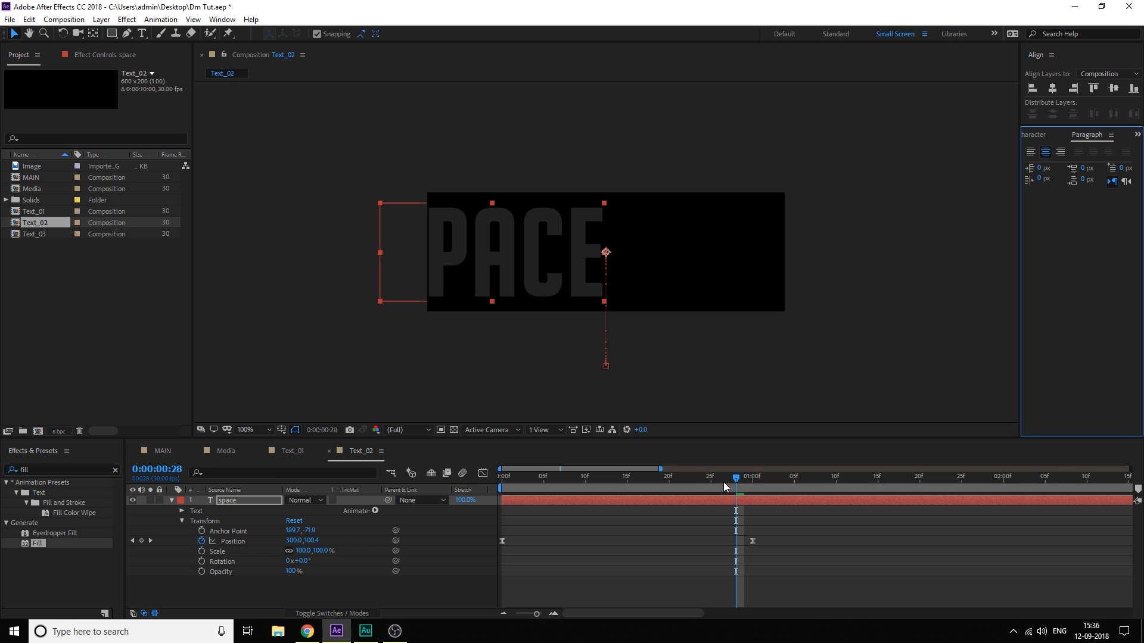
{"action": "left_click_drag", "start_coordinate": [744, 488], "coordinate": [475, 562]}
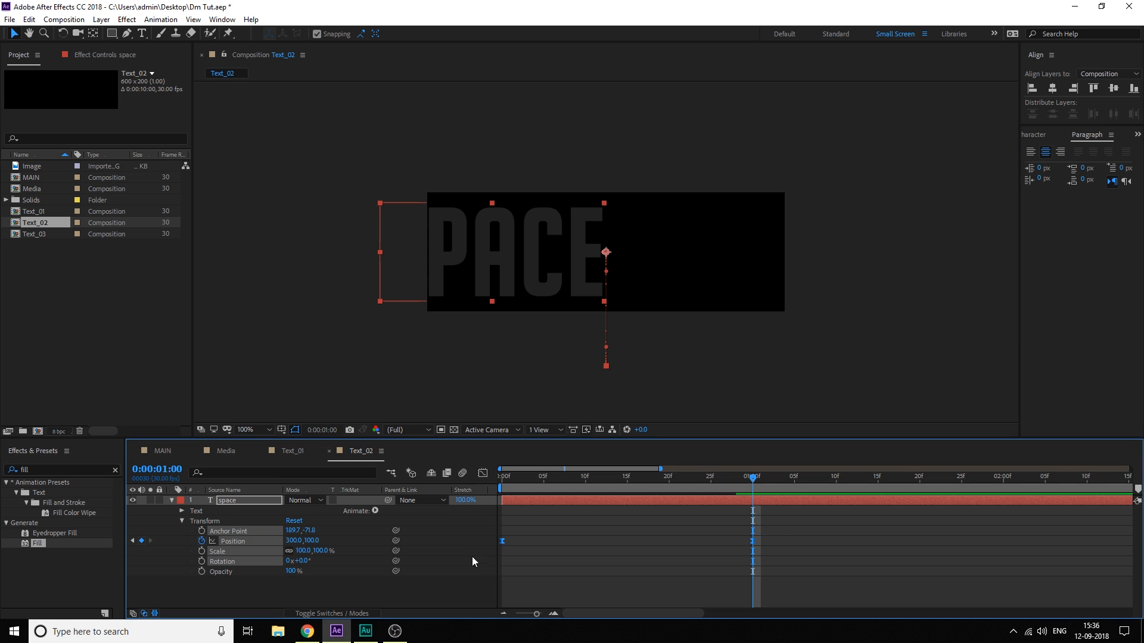
{"action": "left_click_drag", "start_coordinate": [528, 277], "coordinate": [640, 279]}
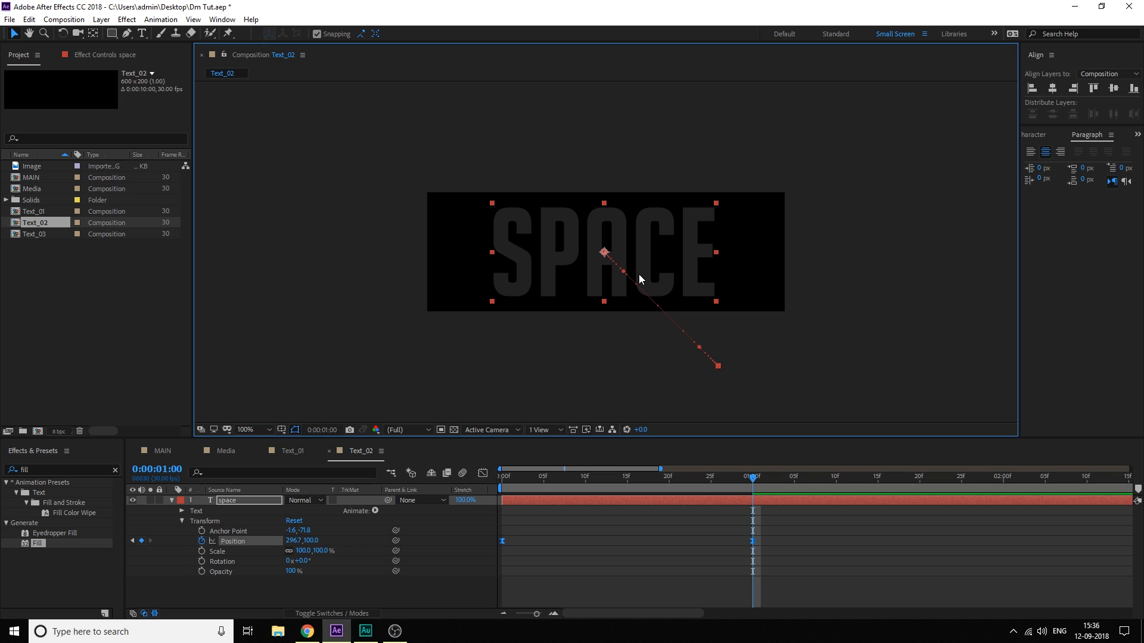
Check the text's motion between 0:00:00:00 and 0:00:01:00 and undo the anchor point recentering
{"action": "key", "text": "Home"}
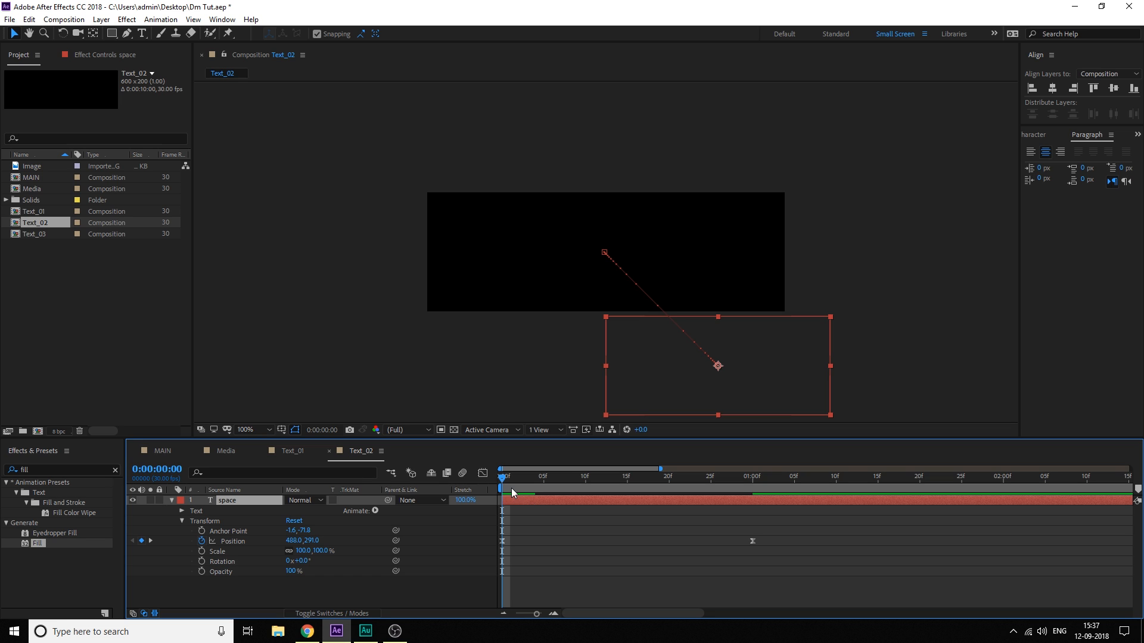
{"action": "left_click_drag", "start_coordinate": [513, 476], "coordinate": [759, 474]}
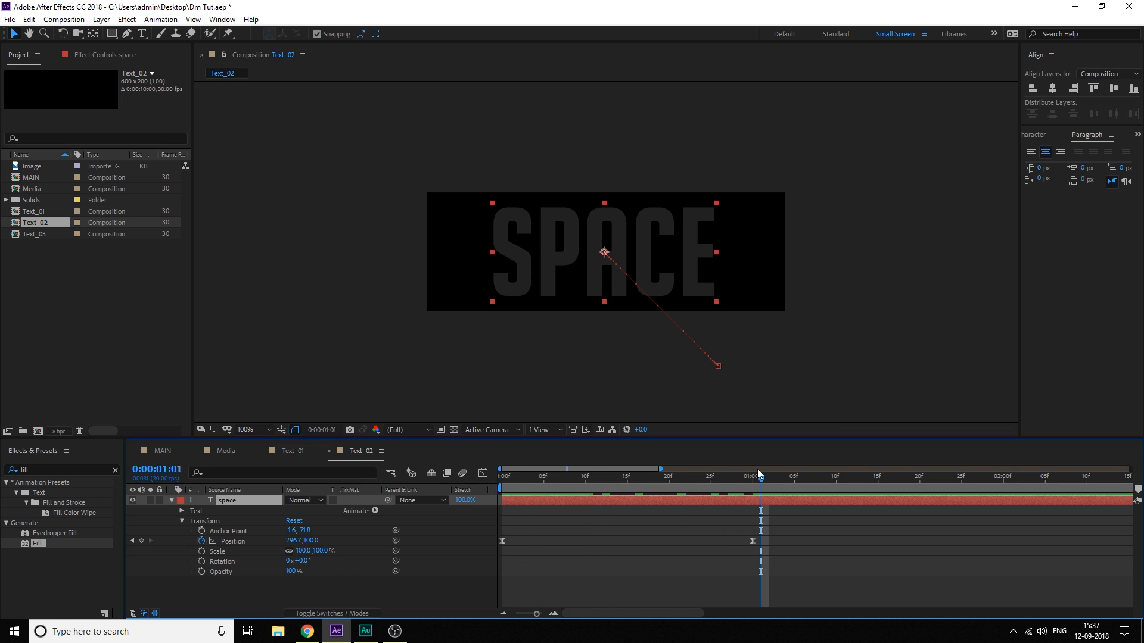
{"action": "key", "text": "Home"}
{"action": "key", "text": "k"}
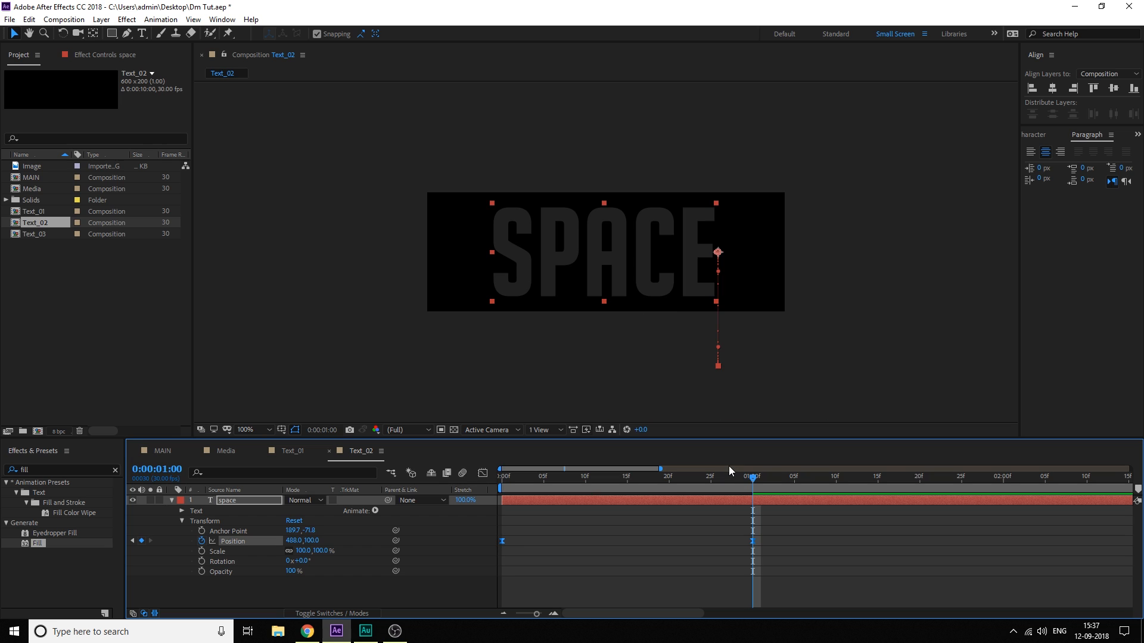
{"action": "left_click", "coordinate": [773, 521]}
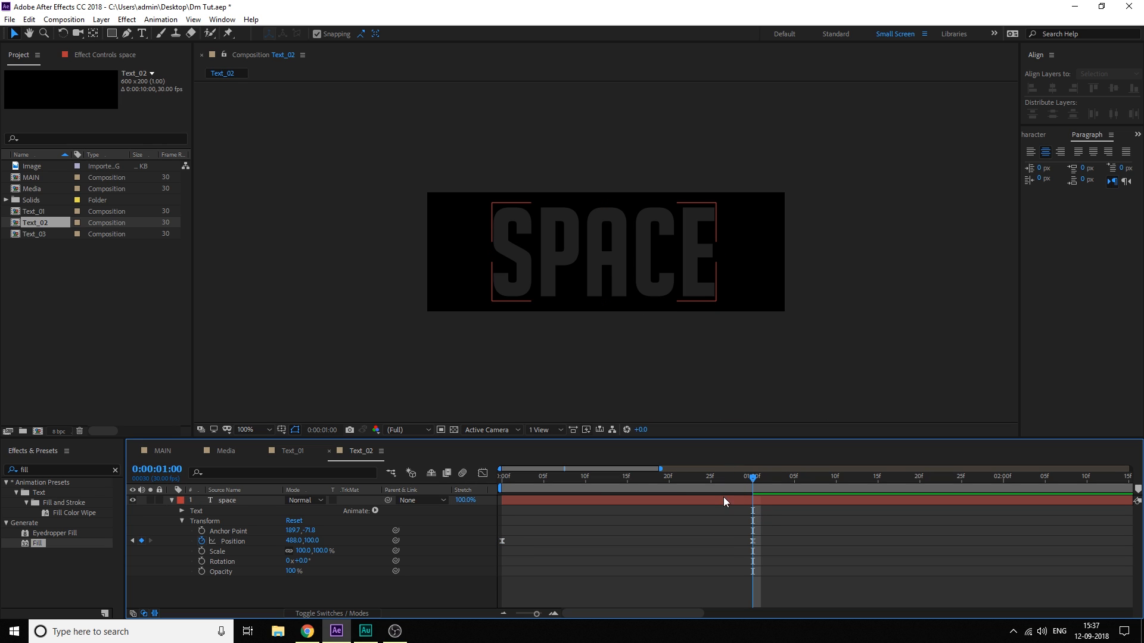
Replace the Text_02 title with "CREATIVE" and collapse the layer's properties
{"action": "mouse_move", "coordinate": [719, 480]}
{"action": "left_mouse_down"}
{"action": "mouse_move", "coordinate": [681, 491]}
{"action": "mouse_move", "coordinate": [737, 492]}
{"action": "left_mouse_up"}
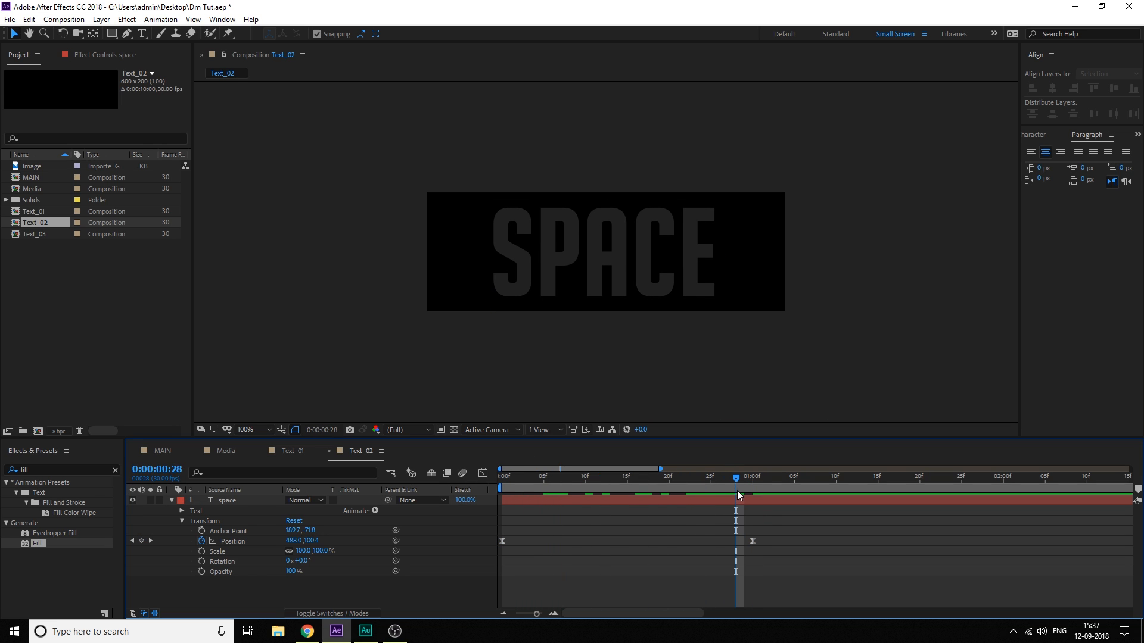
{"action": "double_click", "coordinate": [230, 503]}
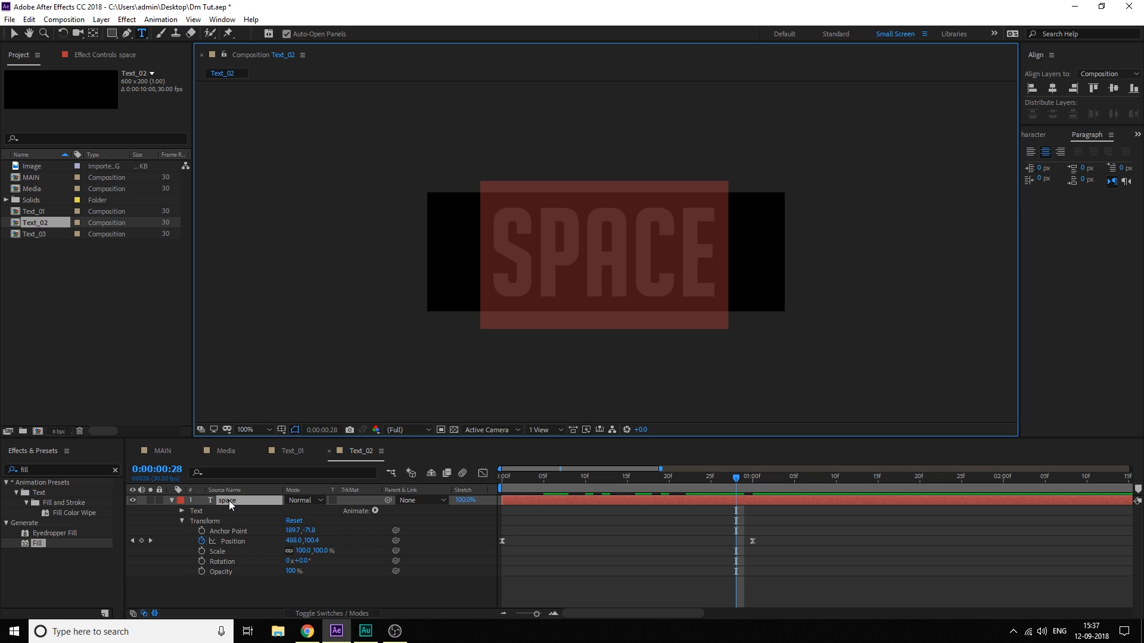
{"action": "type", "text": "CEA"}
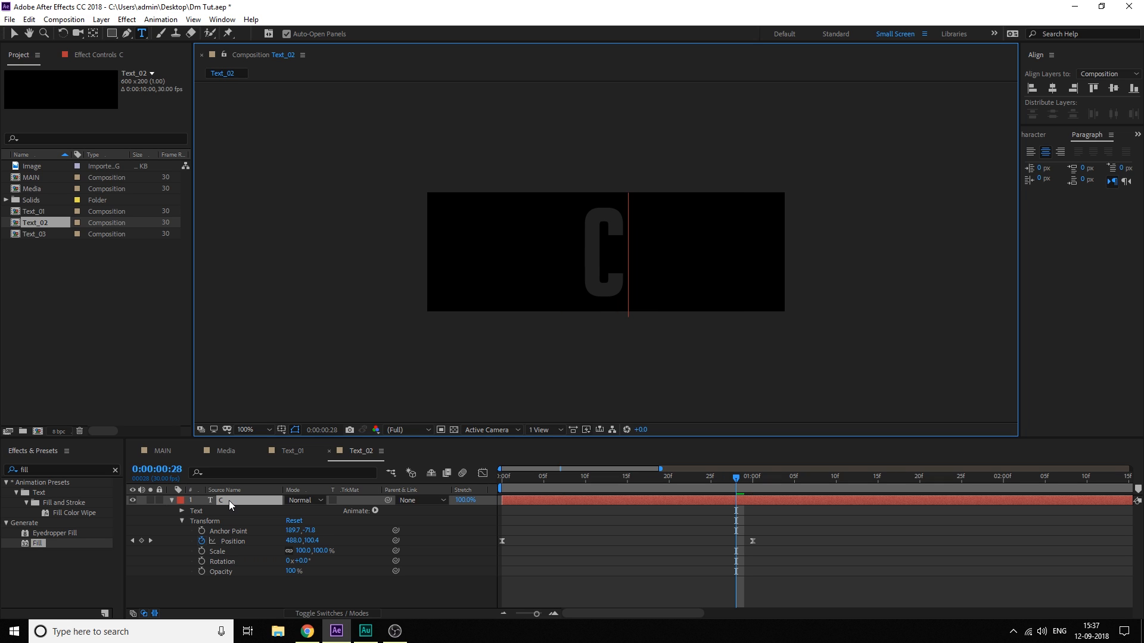
{"action": "key", "text": "BackSpace"}
{"action": "key", "text": "BackSpace"}
{"action": "type", "text": "REATIVE"}
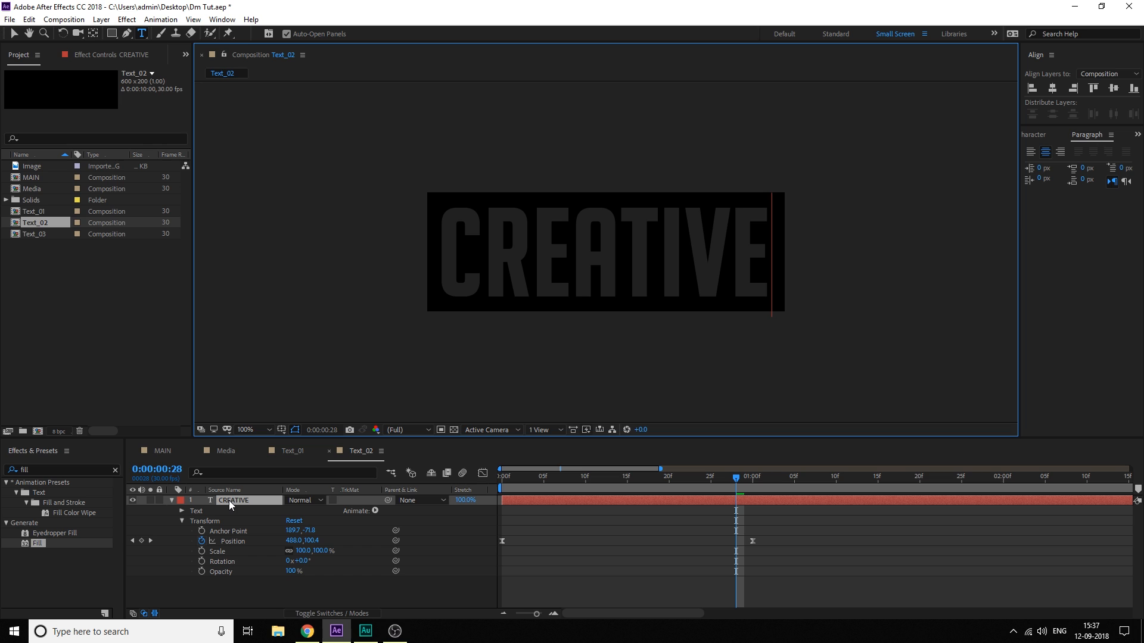
{"action": "left_click", "coordinate": [555, 572]}
{"action": "left_click", "coordinate": [172, 501]}
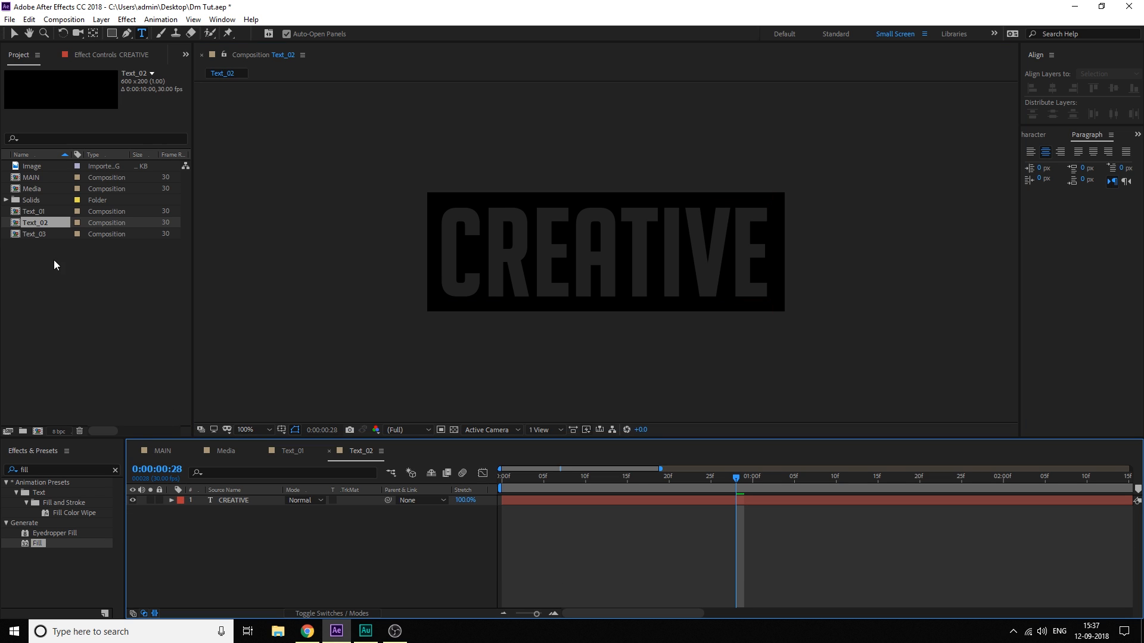
Open the Text_03 composition and replace its title with "studio."
{"action": "double_click", "coordinate": [43, 237]}
{"action": "left_click_drag", "start_coordinate": [579, 475], "coordinate": [746, 503]}
{"action": "key", "text": "Caps_Lock"}
{"action": "left_click", "coordinate": [220, 500]}
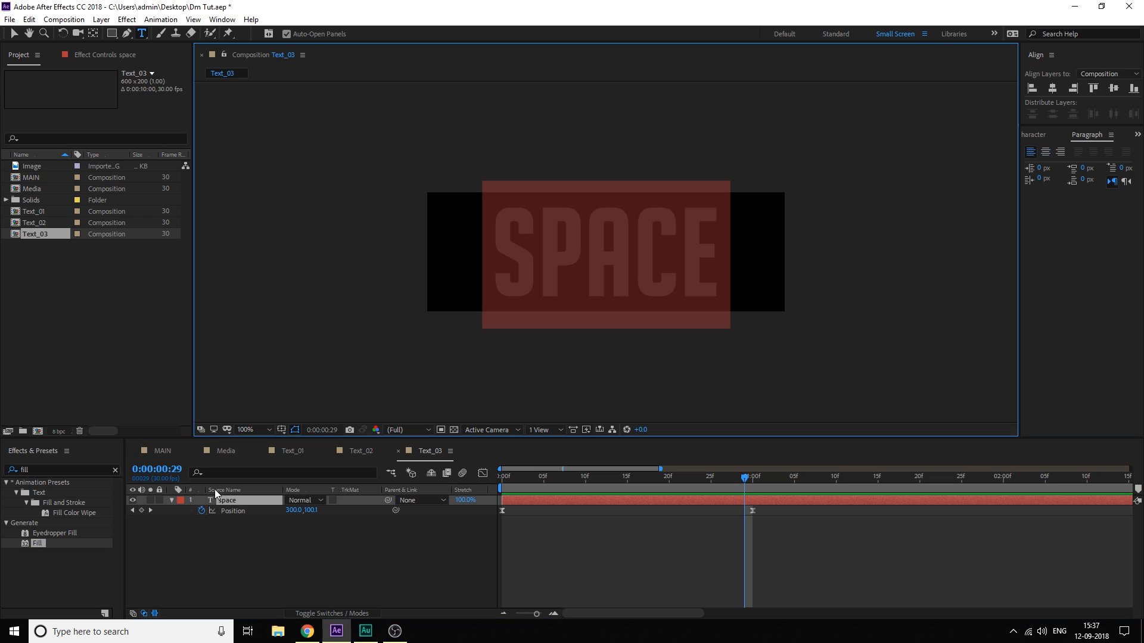
{"action": "type", "text": "studi"}
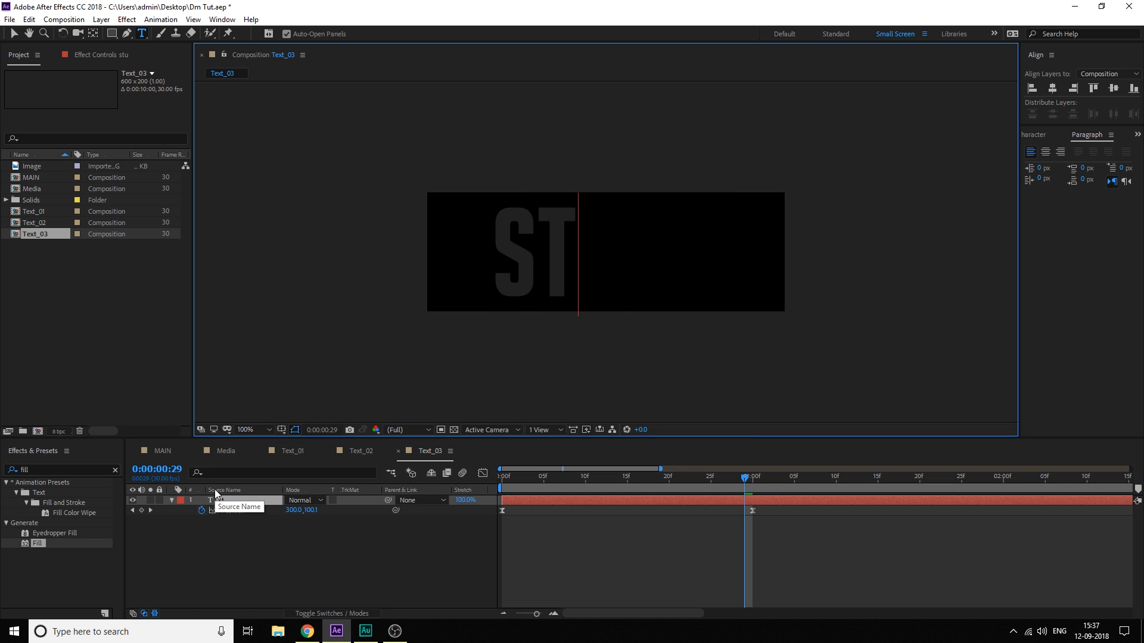
{"action": "type", "text": "o"}
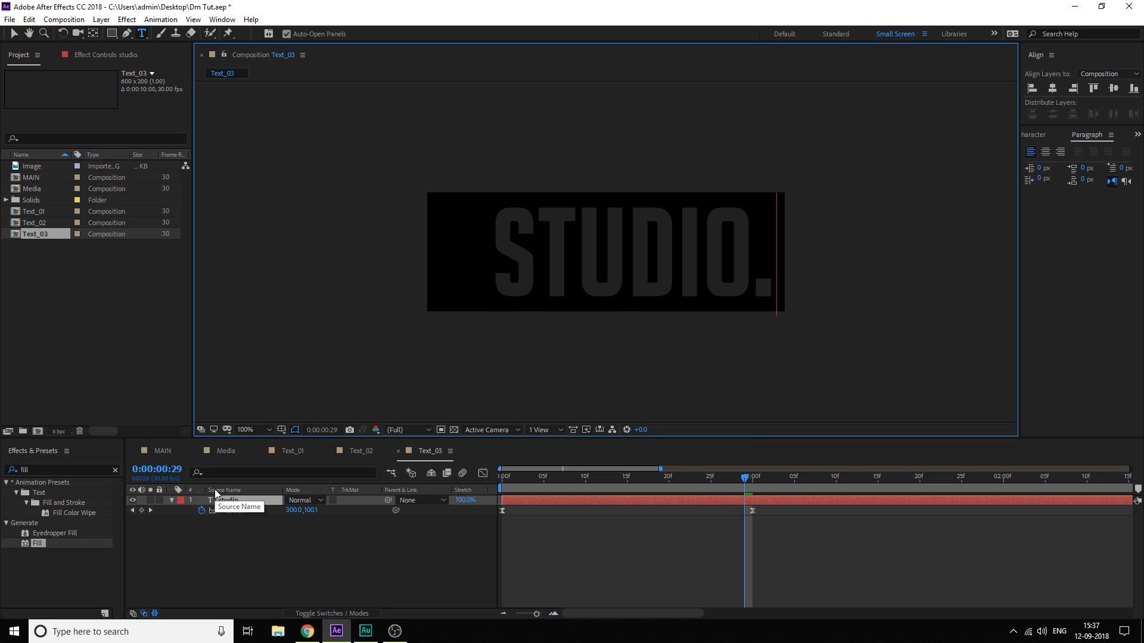
{"action": "left_click", "coordinate": [225, 543]}
Scrub through the Text_03 title's rise up to 0:00:01:00
{"action": "left_click", "coordinate": [644, 477]}
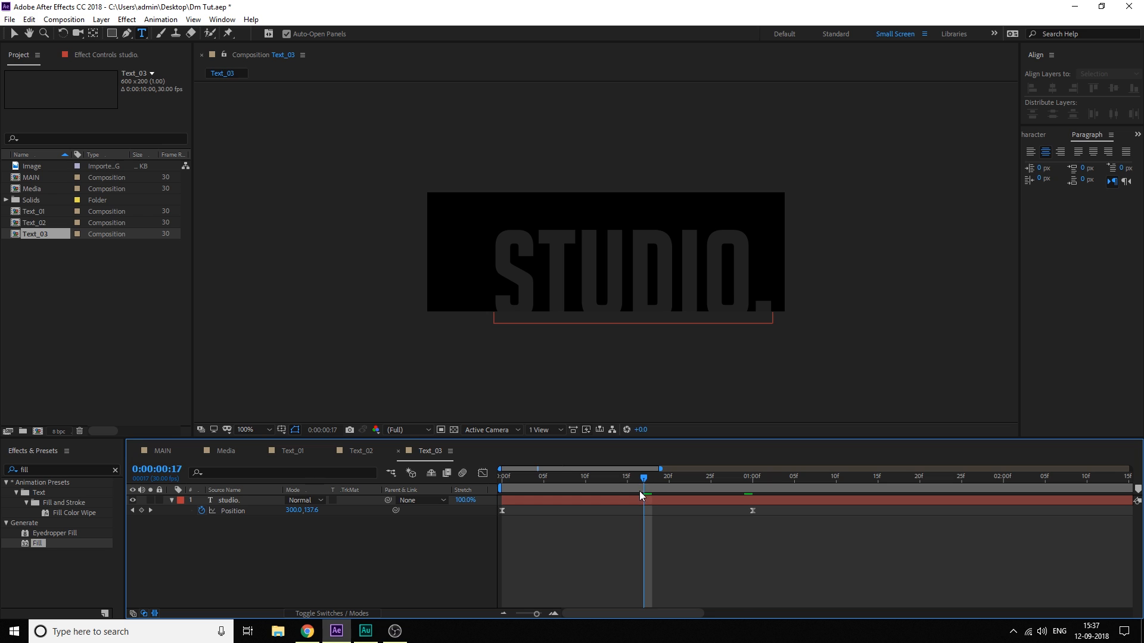
{"action": "left_click", "coordinate": [641, 498]}
{"action": "left_click_drag", "start_coordinate": [709, 477], "coordinate": [485, 519]}
{"action": "left_click", "coordinate": [680, 279]}
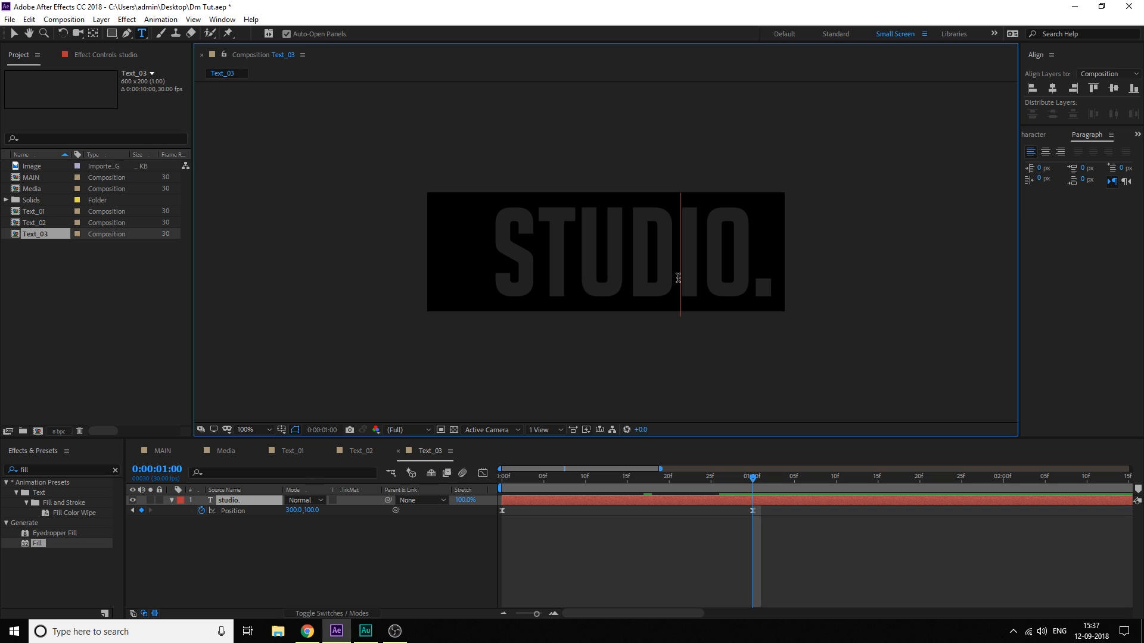
{"action": "type", "text": "v"}
{"action": "key", "text": "BackSpace"}
{"action": "left_click", "coordinate": [733, 552]}
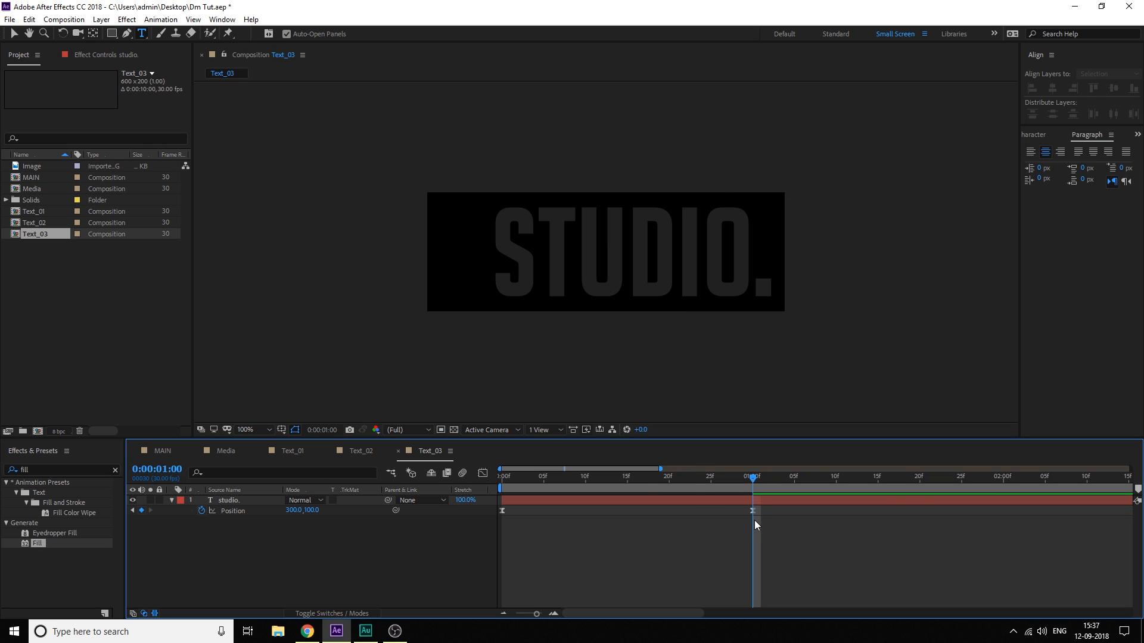
{"action": "key", "text": "ctrl+z"}
Shift both position keyframes of the STUDIO. title left to horizontal position 254 and check the motion
{"action": "left_click", "coordinate": [763, 515]}
{"action": "left_click", "coordinate": [754, 501]}
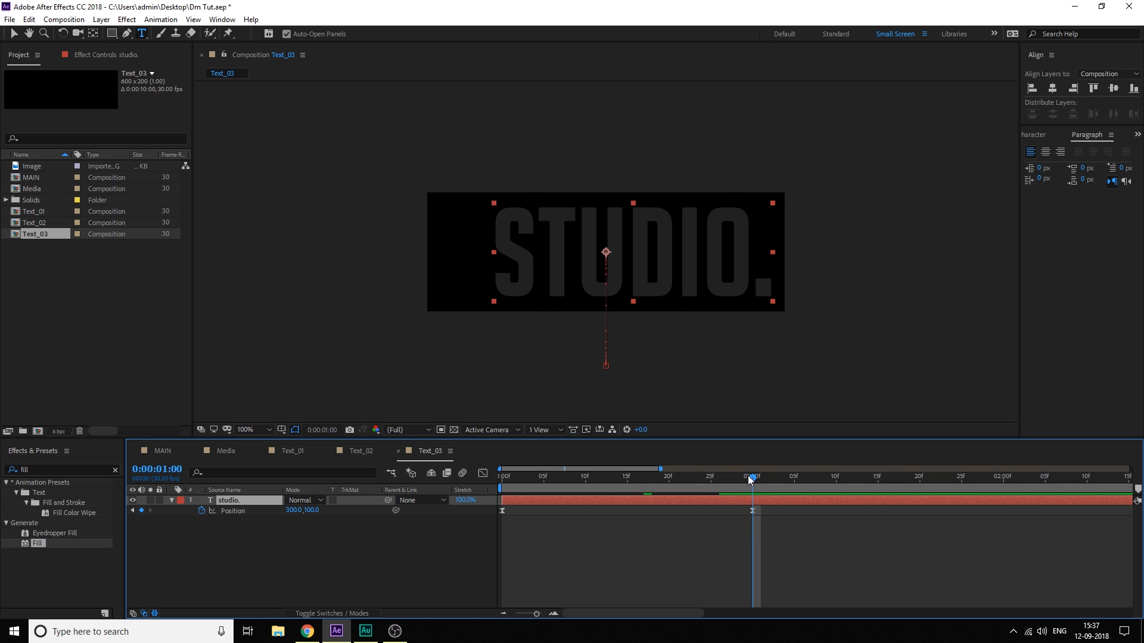
{"action": "left_click_drag", "start_coordinate": [767, 514], "coordinate": [493, 533]}
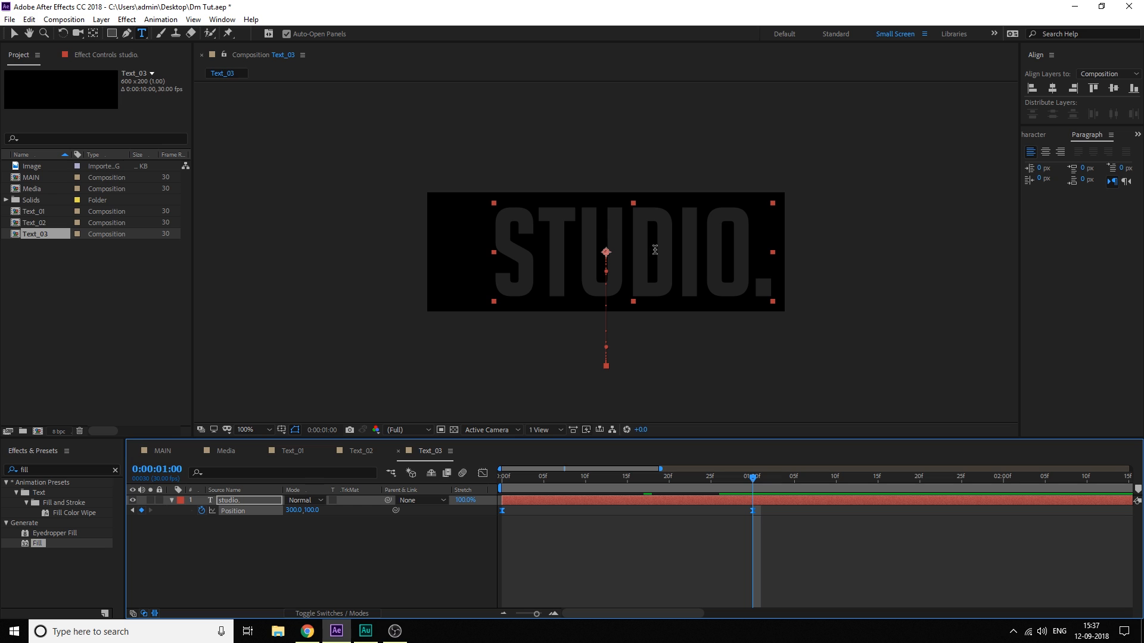
{"action": "key", "text": "v"}
{"action": "left_click_drag", "start_coordinate": [668, 257], "coordinate": [643, 260]}
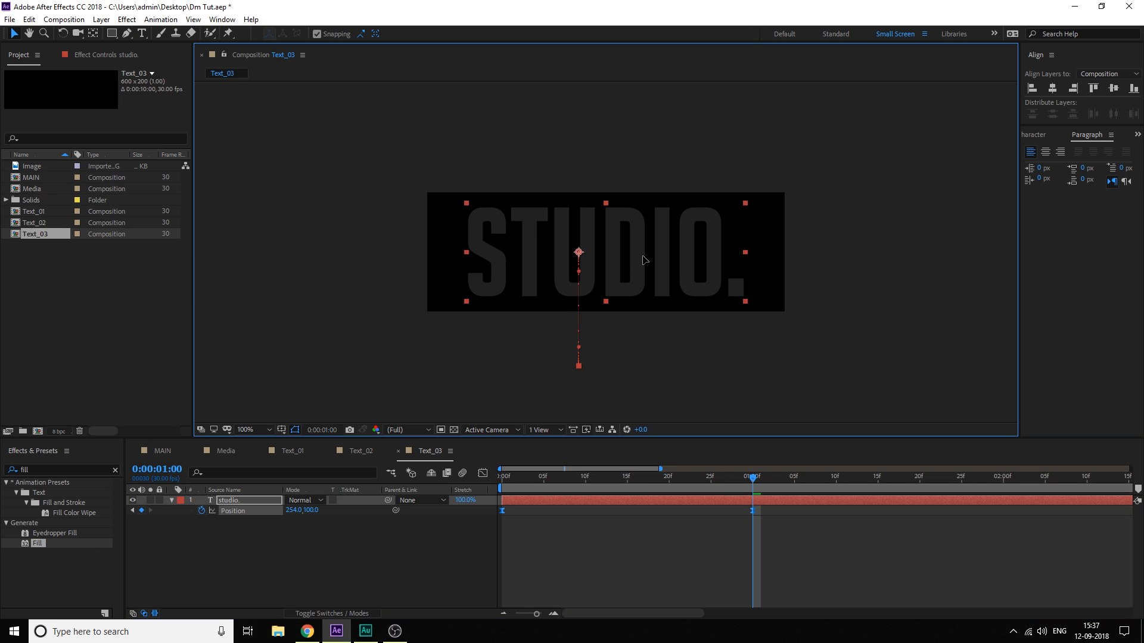
{"action": "left_click", "coordinate": [444, 520]}
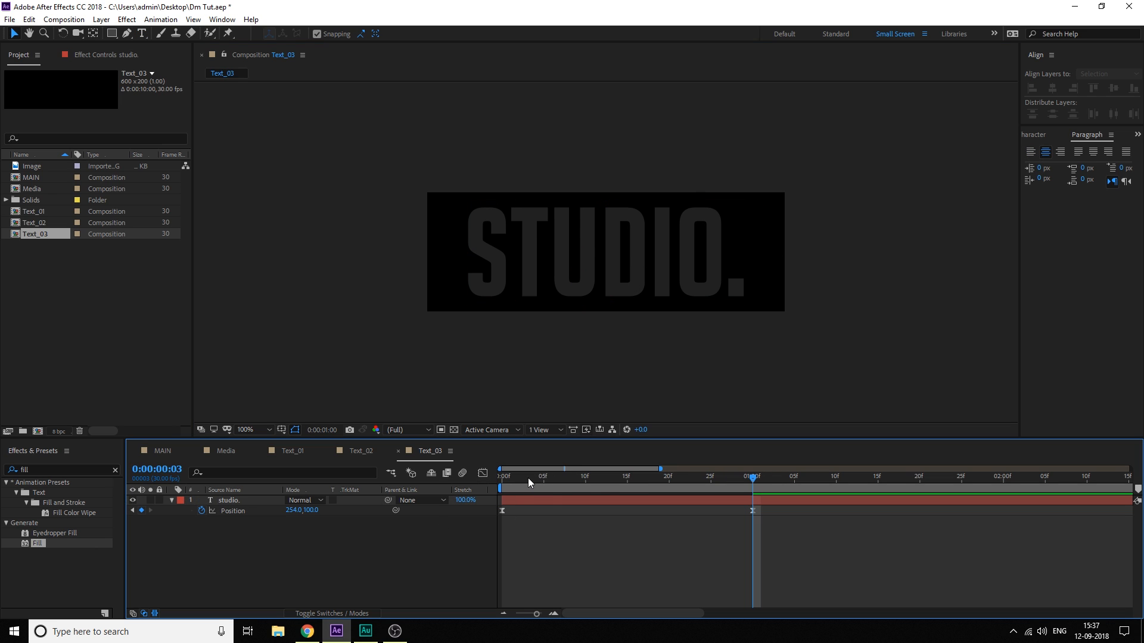
{"action": "left_click_drag", "start_coordinate": [529, 482], "coordinate": [740, 486]}
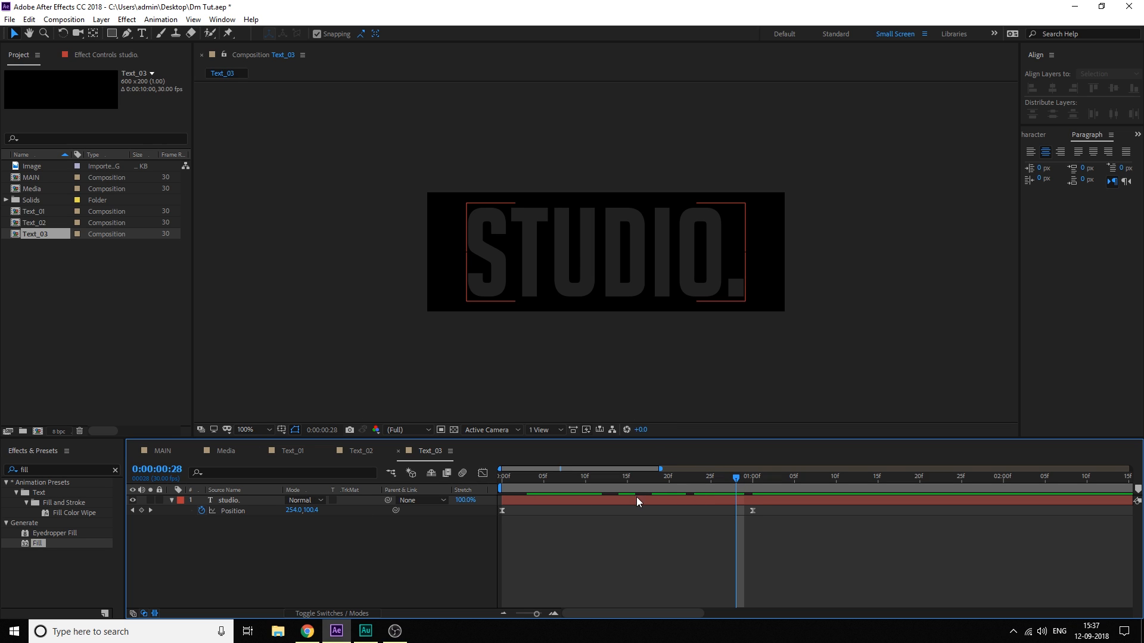
Centre the STUDIO. title horizontally in the composition and move the added position keyframe onto the one at 0:00:01:00
{"action": "left_click", "coordinate": [632, 301]}
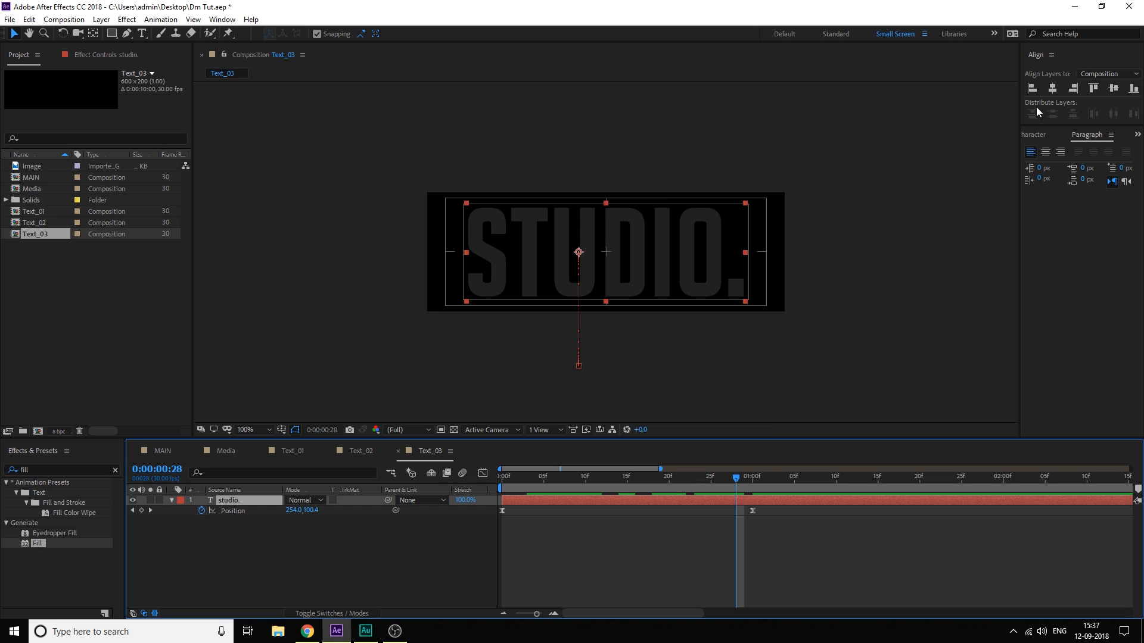
{"action": "left_click", "coordinate": [1052, 89]}
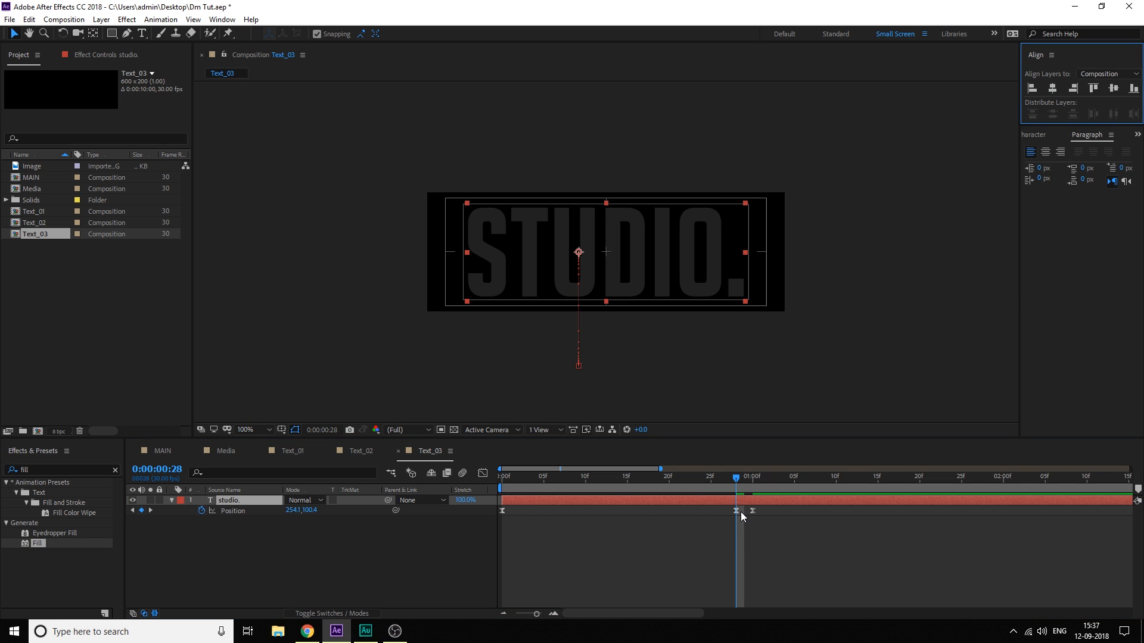
{"action": "left_click_drag", "start_coordinate": [736, 512], "coordinate": [753, 483]}
{"action": "left_click", "coordinate": [764, 504]}
{"action": "left_click", "coordinate": [1052, 88]}
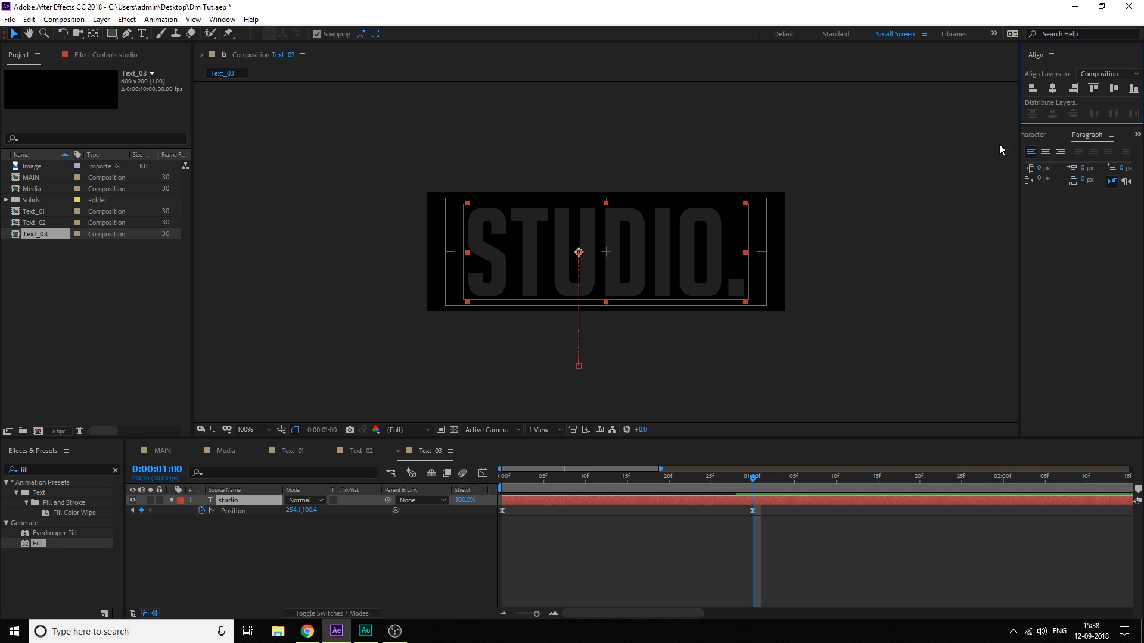
Centre the STUDIO. title horizontally at 0:00:00:00 as well and preview its rise
{"action": "left_click", "coordinate": [522, 502]}
{"action": "key", "text": "Home"}
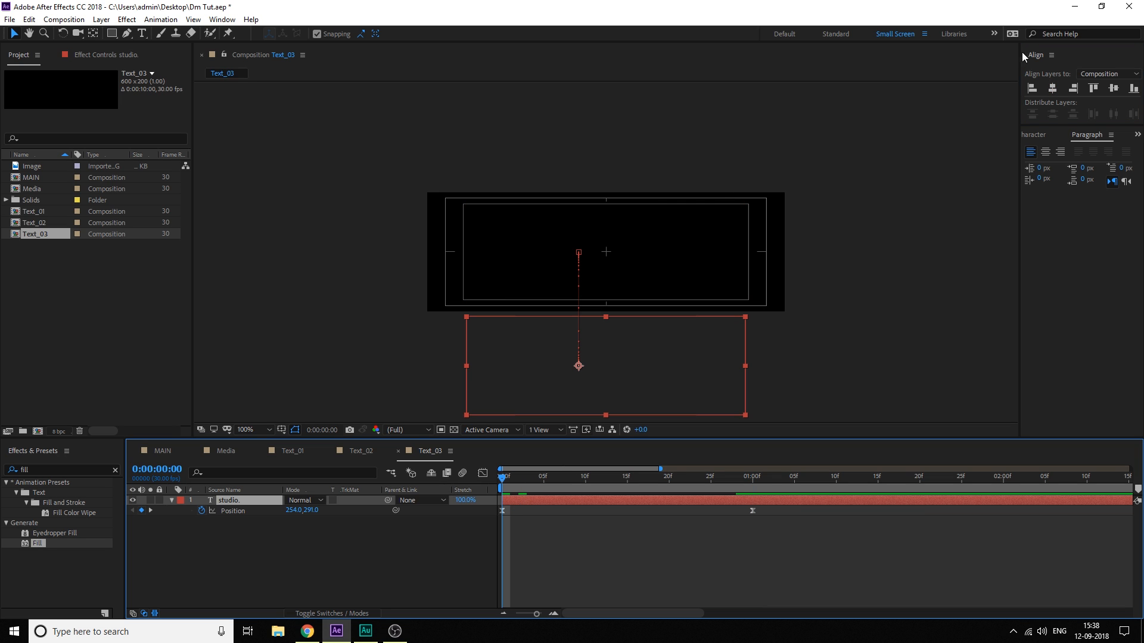
{"action": "left_click", "coordinate": [1053, 88]}
{"action": "left_click", "coordinate": [749, 511]}
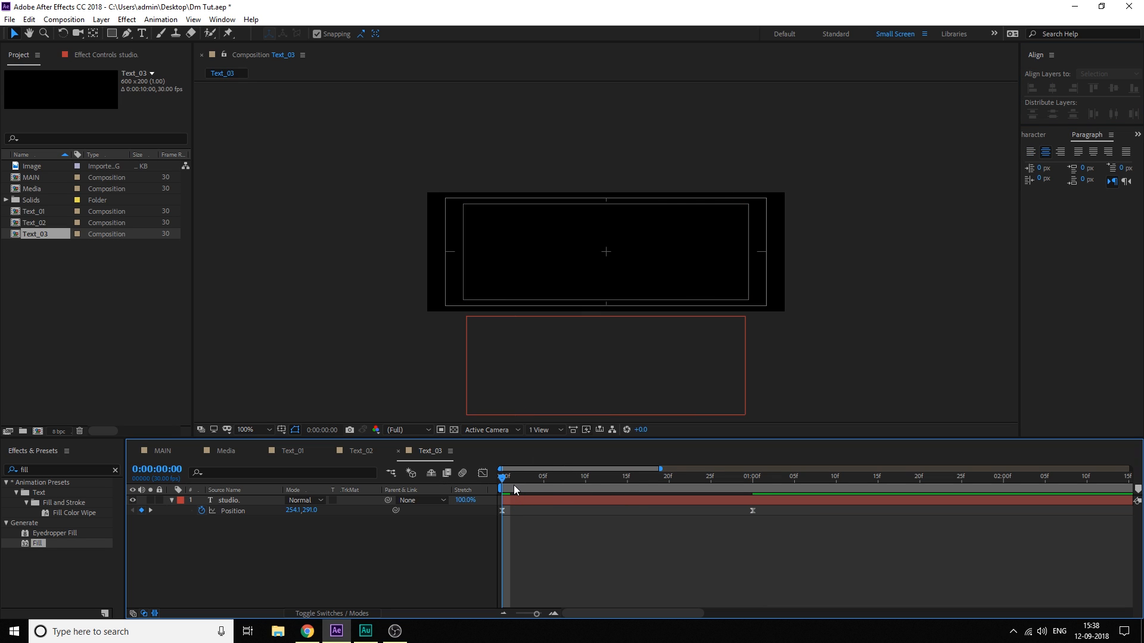
{"action": "key", "text": "space"}
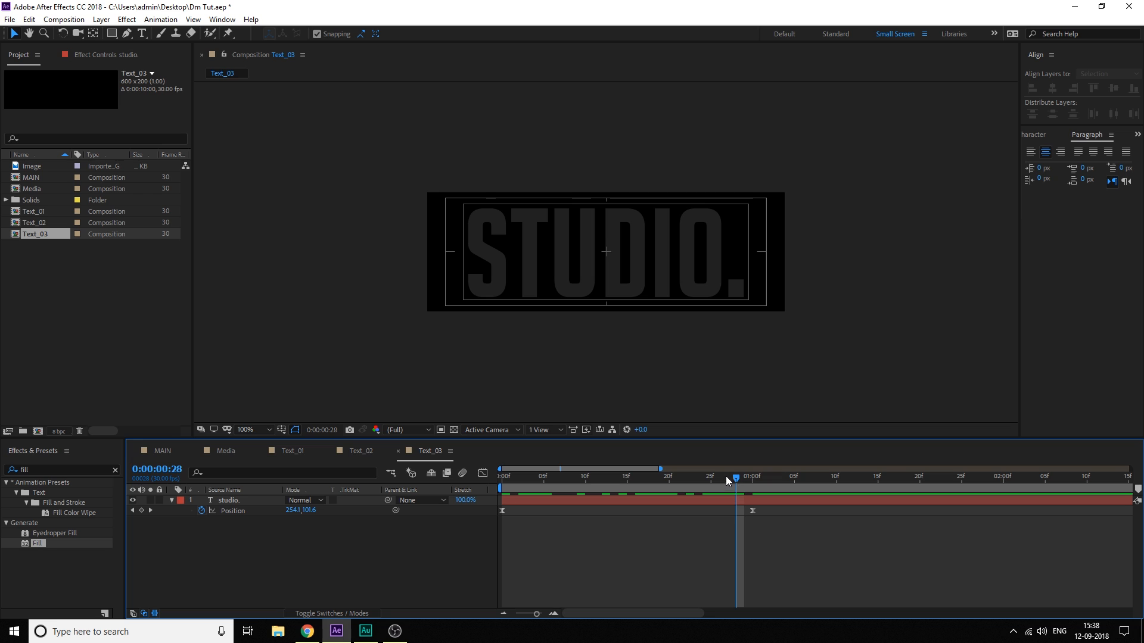
Add Text_01, Text_02 and Text_03 above all layers in MAIN and move them to the white area beside the image
{"action": "left_click", "coordinate": [159, 451]}
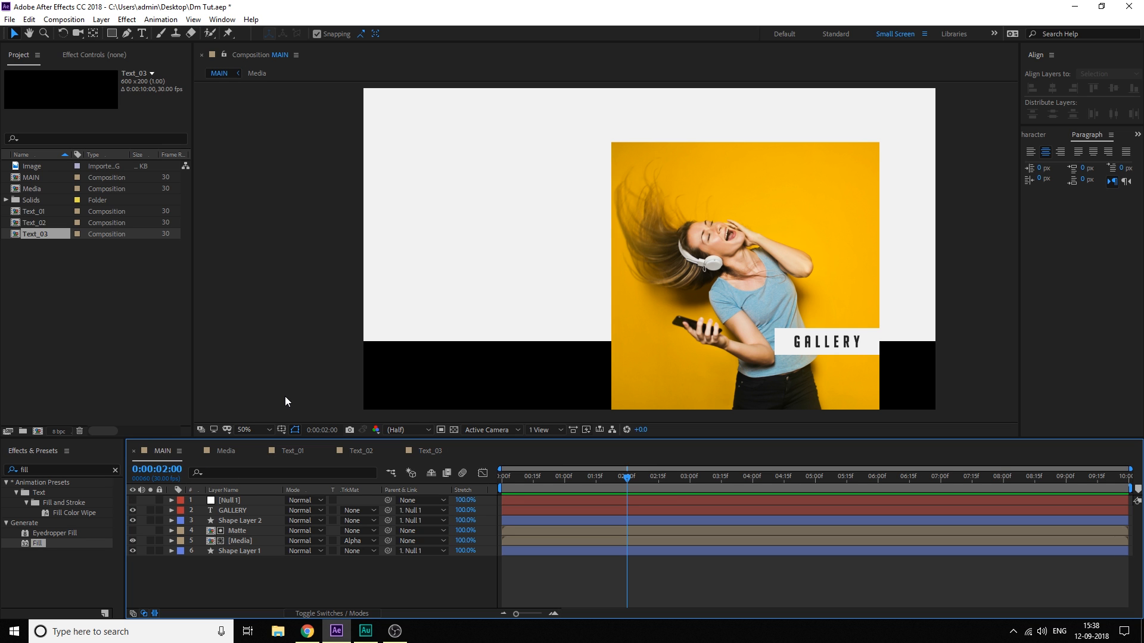
{"action": "left_click", "coordinate": [36, 212], "text": "shift"}
{"action": "left_click_drag", "start_coordinate": [37, 235], "coordinate": [238, 500]}
{"action": "left_click_drag", "start_coordinate": [634, 249], "coordinate": [477, 177]}
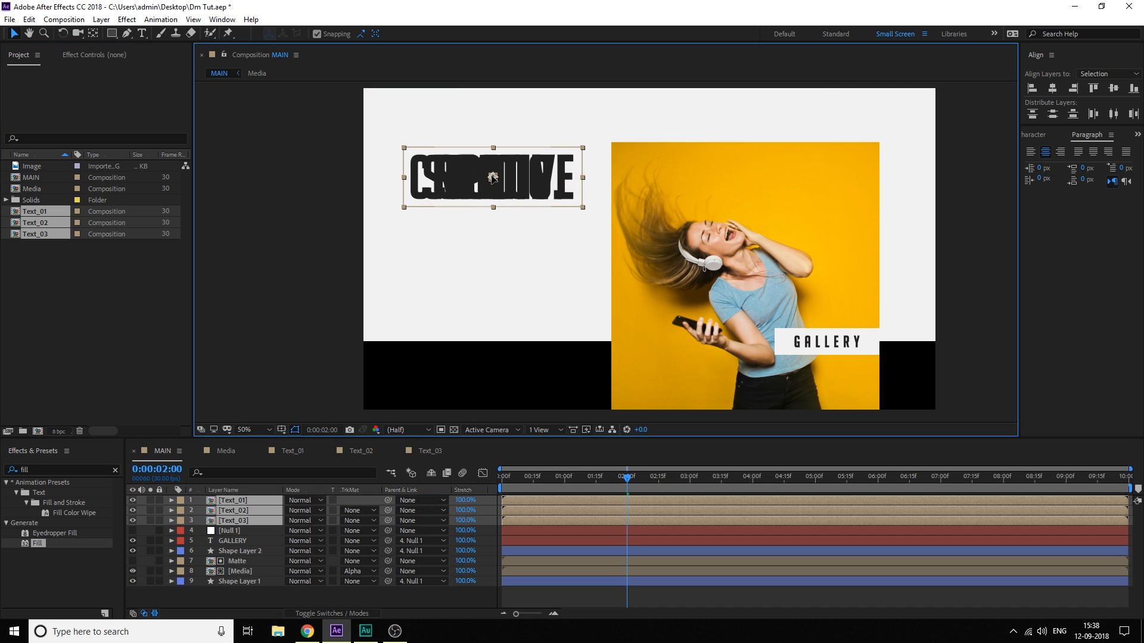
Turn off snapping, show the rulers and place a vertical guide at the left edge of the overlapping titles
{"action": "left_click", "coordinate": [316, 34]}
{"action": "left_click", "coordinate": [528, 587]}
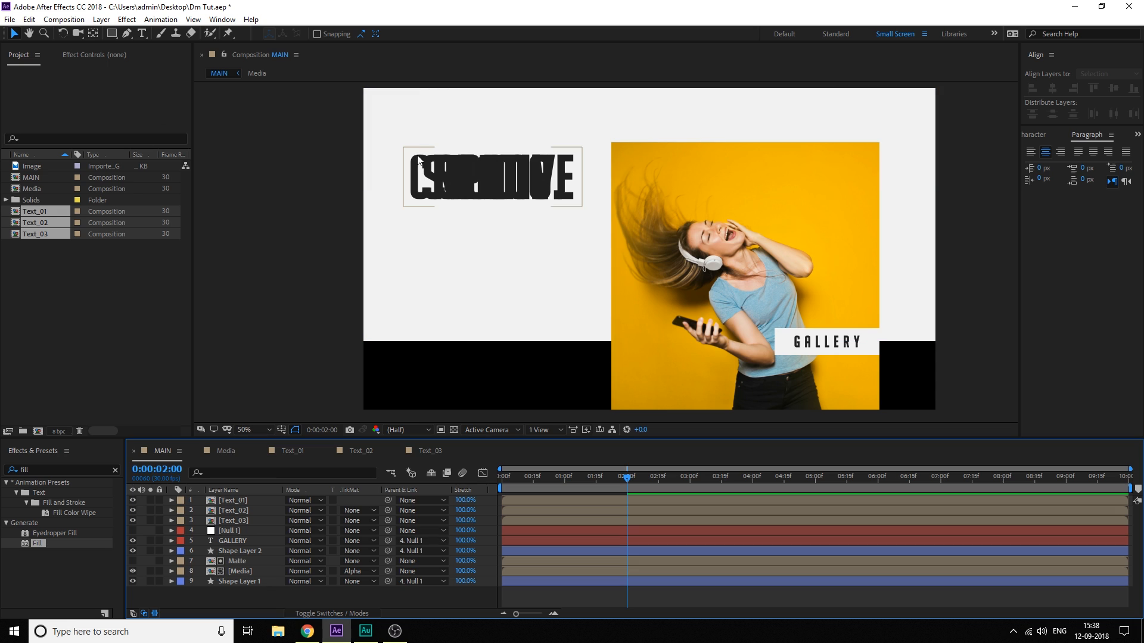
{"action": "key", "text": "ctrl+r"}
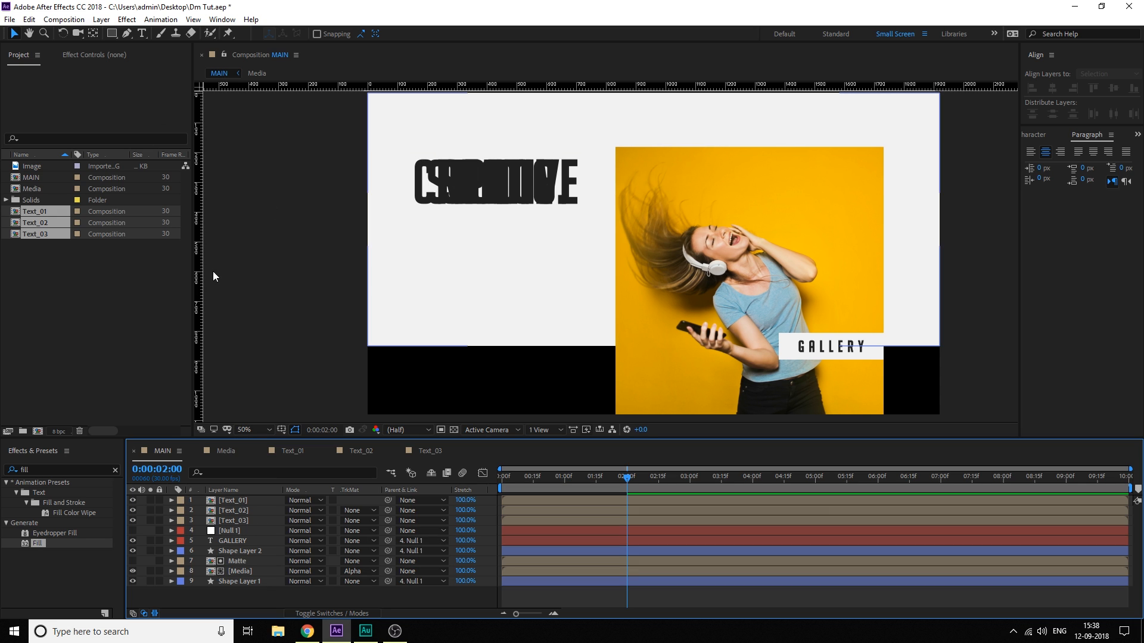
{"action": "left_click_drag", "start_coordinate": [202, 264], "coordinate": [414, 265]}
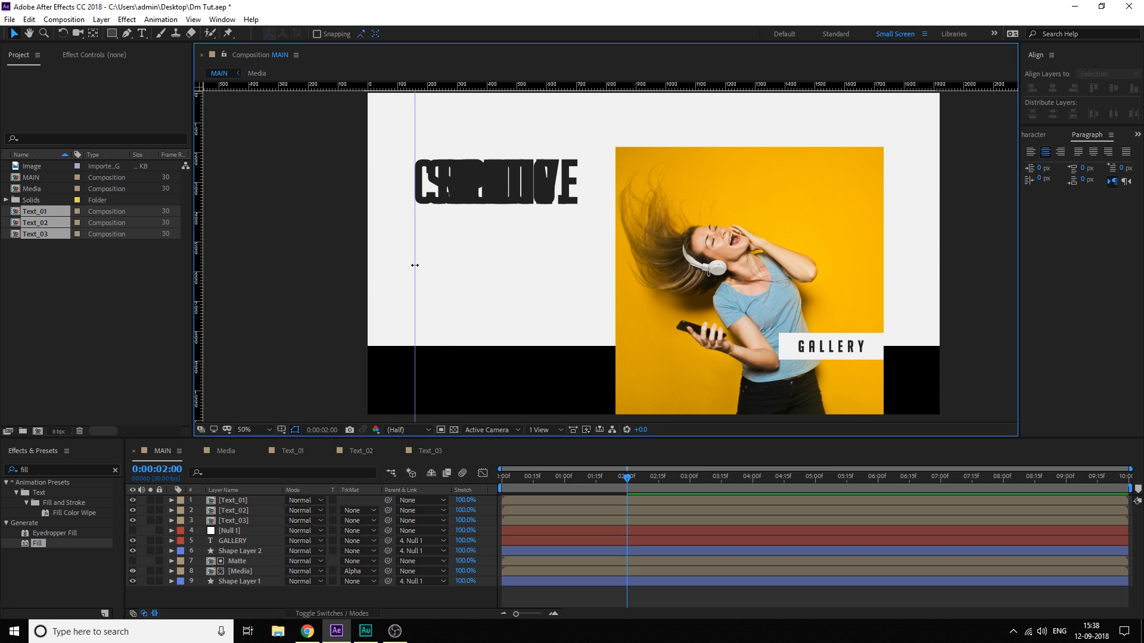
Spread the title layers into a stack along the guide reading SPACE, CREATIVE, STUDIO., and hide the rulers
{"action": "left_click", "coordinate": [242, 501]}
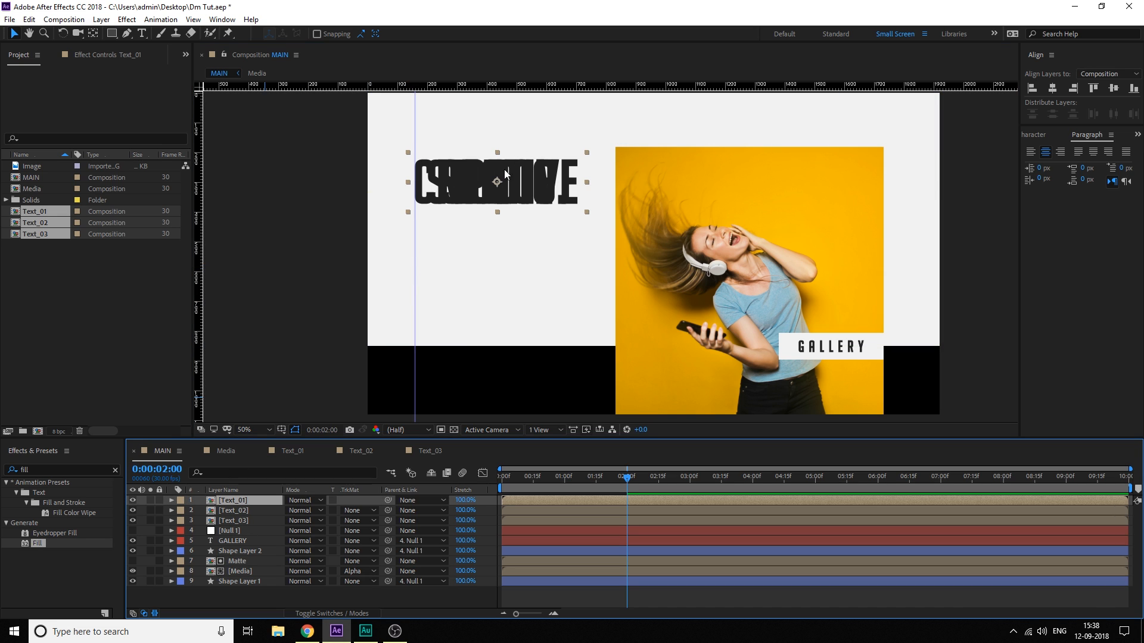
{"action": "left_click_drag", "start_coordinate": [495, 180], "coordinate": [479, 271]}
{"action": "left_click", "coordinate": [238, 511]}
{"action": "left_click", "coordinate": [228, 521]}
{"action": "scroll", "coordinate": [397, 179], "scroll_direction": "up", "scroll_amount": 1}
{"action": "left_click_drag", "start_coordinate": [399, 182], "coordinate": [628, 287]}
{"action": "key", "text": "ctrl+r"}
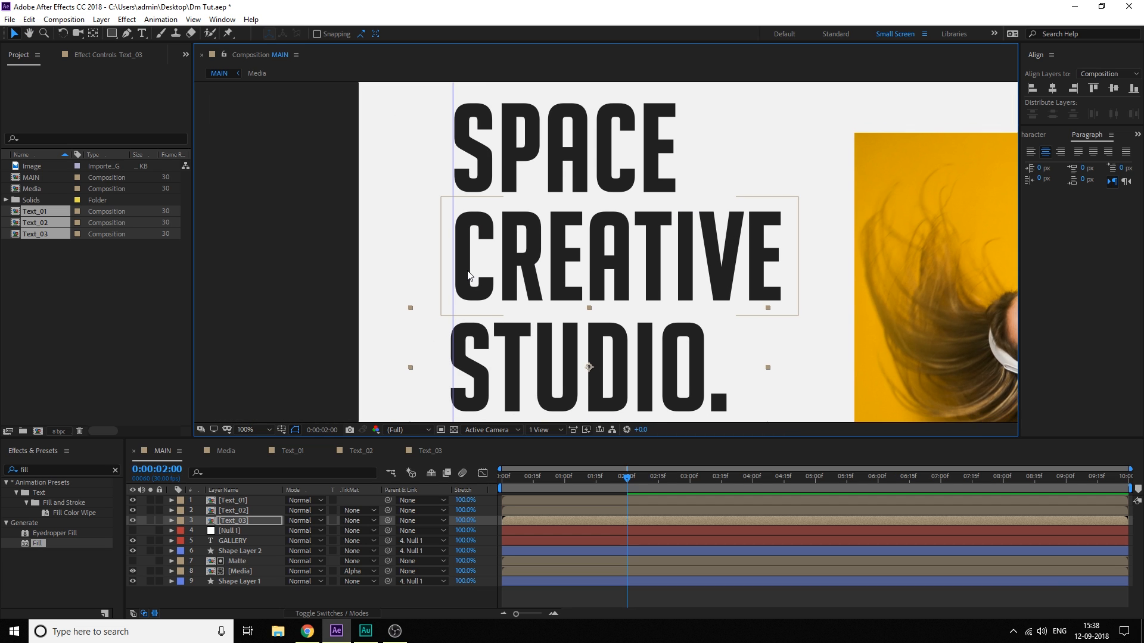
Fine-tune the CREATIVE and SPACE layers so their left edges meet the vertical guide
{"action": "key", "text": "period"}
{"action": "left_click_drag", "start_coordinate": [441, 262], "coordinate": [435, 253]}
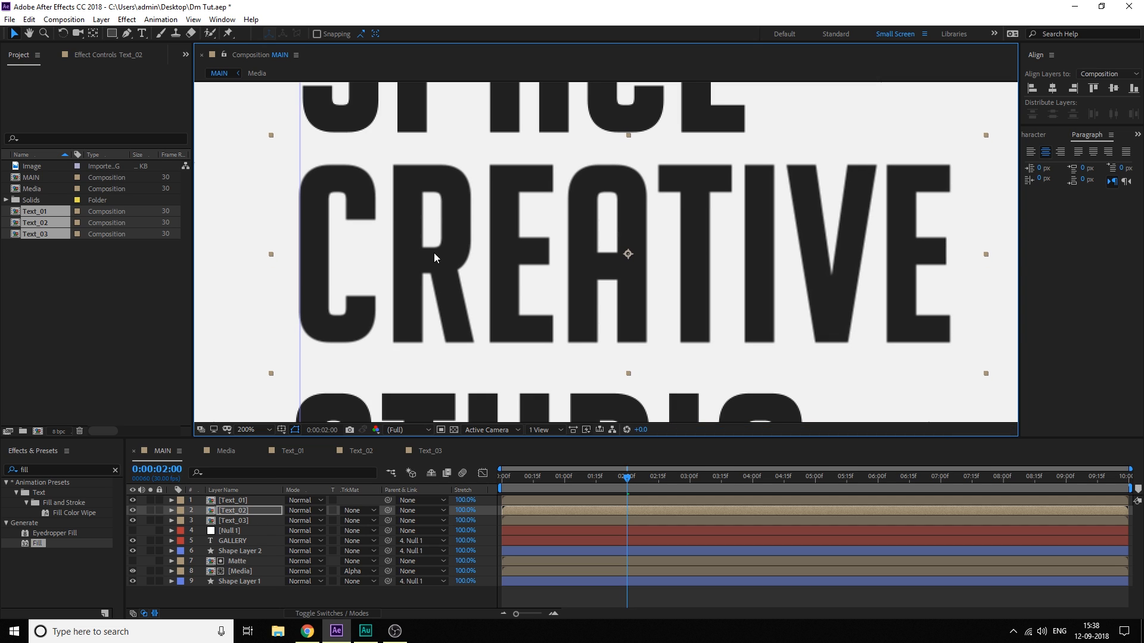
{"action": "left_click_drag", "start_coordinate": [401, 209], "coordinate": [423, 290]}
{"action": "left_click", "coordinate": [505, 167]}
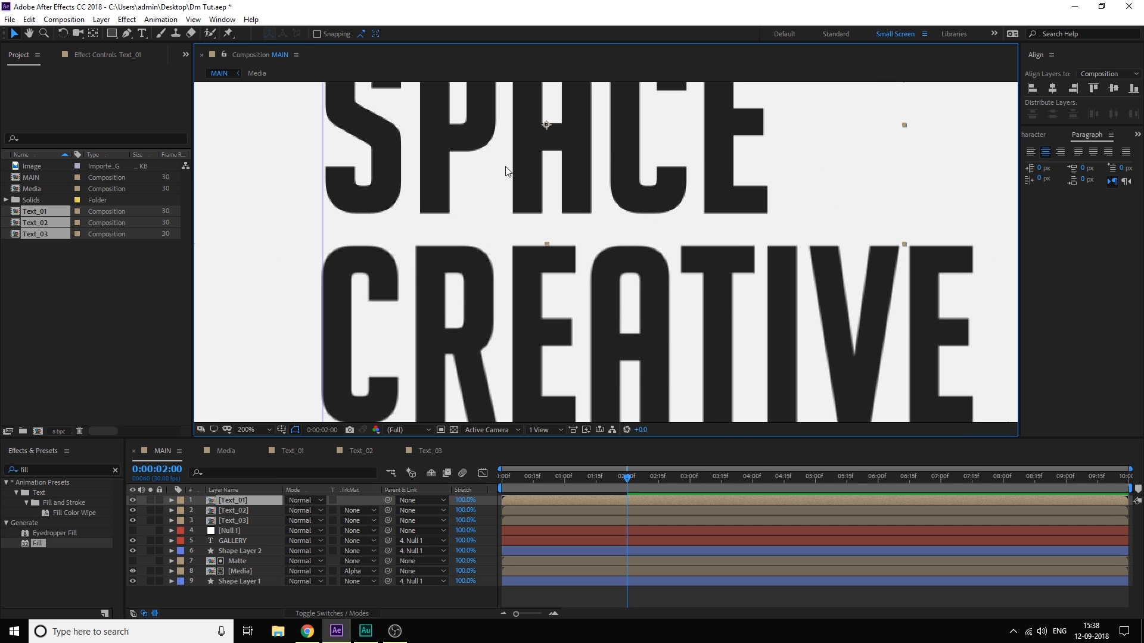
{"action": "key", "text": "Left"}
{"action": "key", "text": "Left"}
{"action": "scroll", "coordinate": [517, 193], "scroll_direction": "down", "scroll_amount": 5}
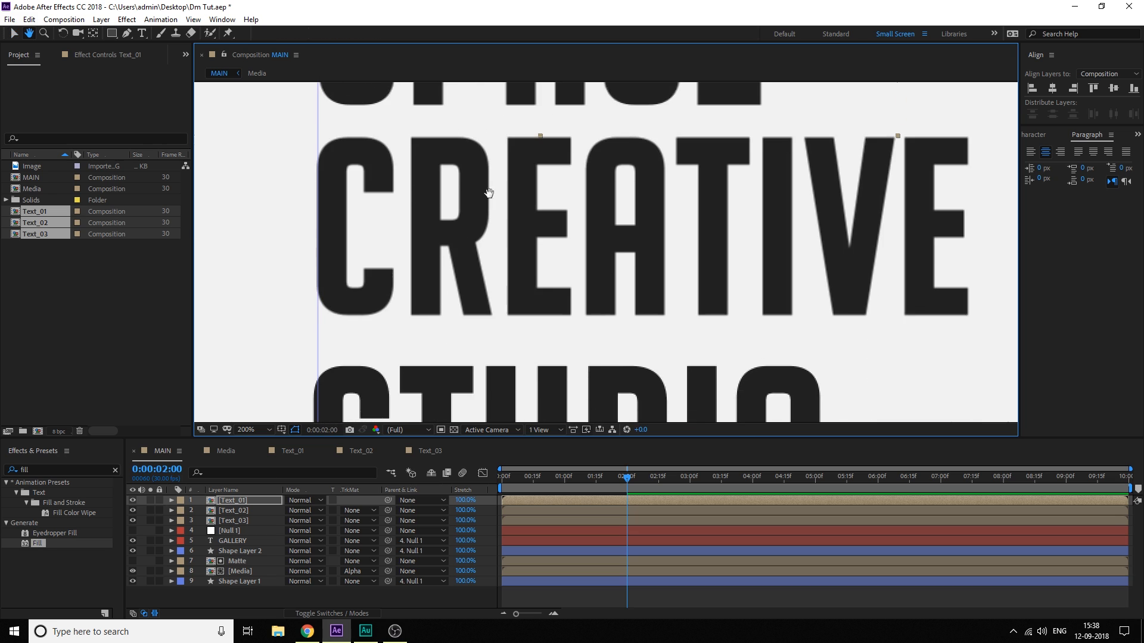
Nudge the STUDIO. layer up closer to CREATIVE and line its left edge up with the guide
{"action": "left_click", "coordinate": [443, 338]}
{"action": "key", "text": "Up"}
{"action": "key", "text": "Up"}
{"action": "key", "text": "Up"}
{"action": "key", "text": "Up"}
{"action": "key", "text": "Up"}
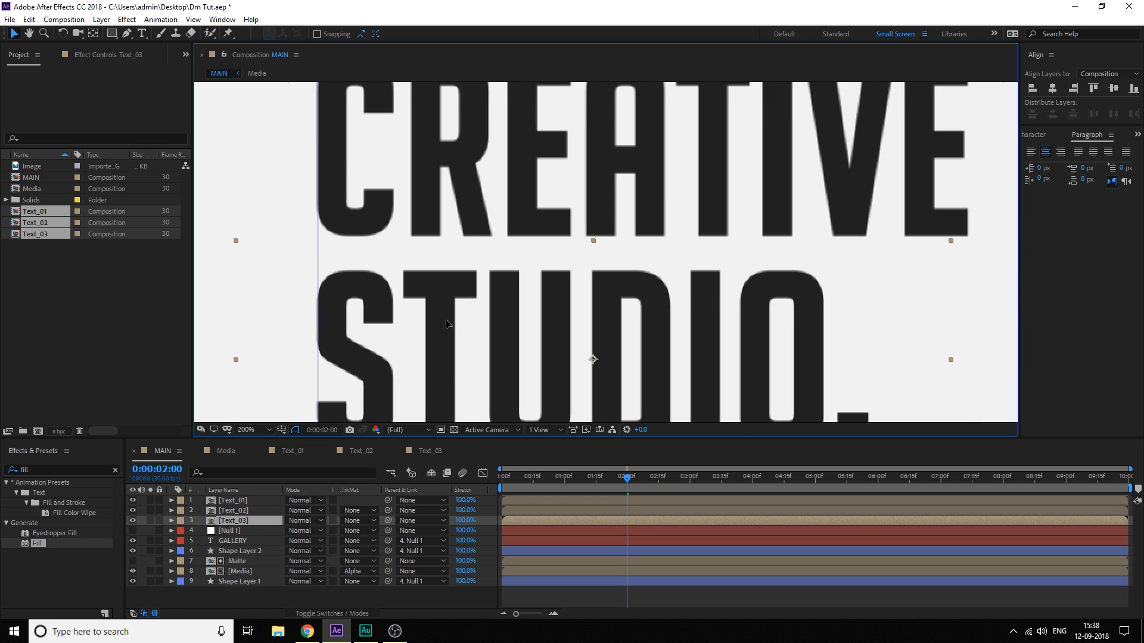
{"action": "key", "text": "comma"}
{"action": "key", "text": "comma"}
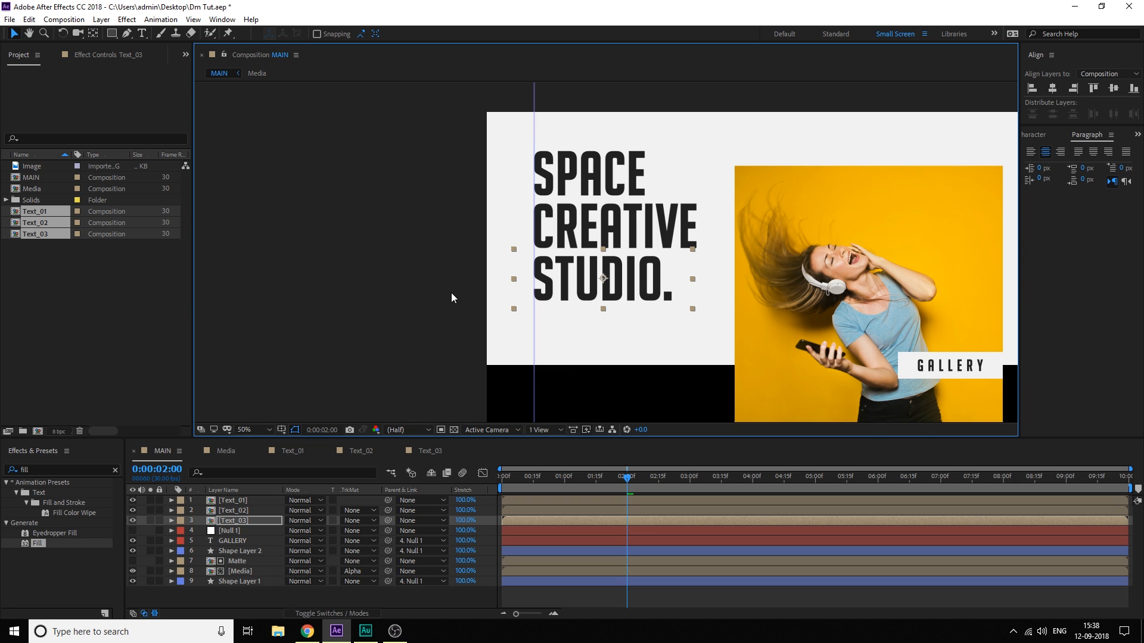
Preview the titles' entrance over the first second of the MAIN composition
{"action": "left_click_drag", "start_coordinate": [506, 477], "coordinate": [586, 486]}
{"action": "key", "text": "space"}
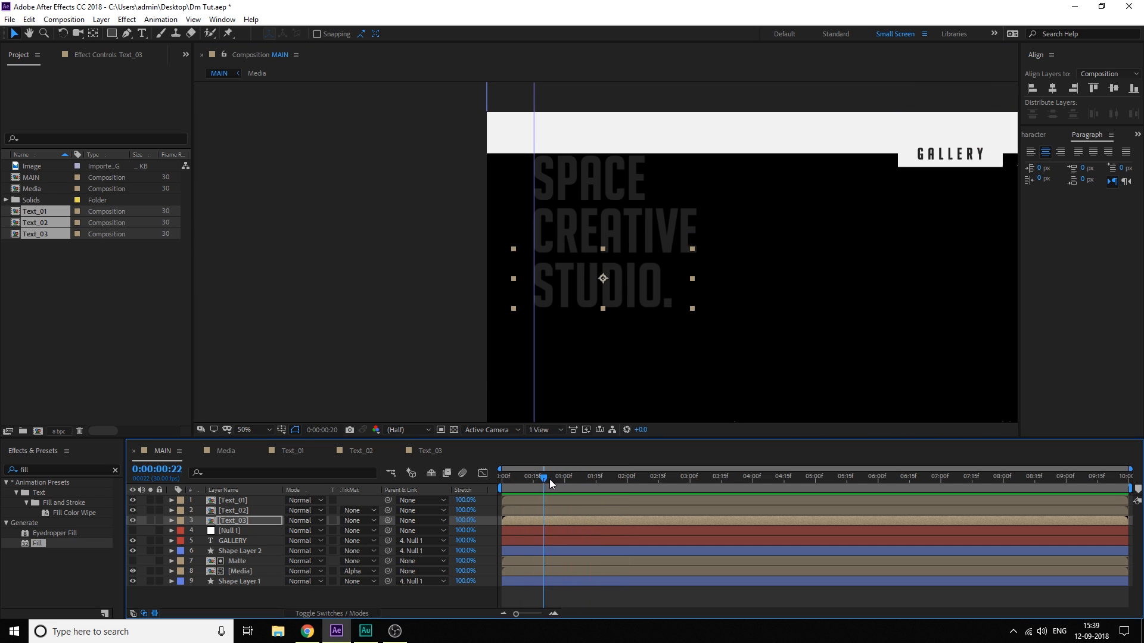
Hide the Stretch and Parent & Link columns of the MAIN timeline and show the layer switches instead
{"action": "right_click", "coordinate": [464, 492]}
{"action": "left_click", "coordinate": [483, 500]}
{"action": "right_click", "coordinate": [431, 489]}
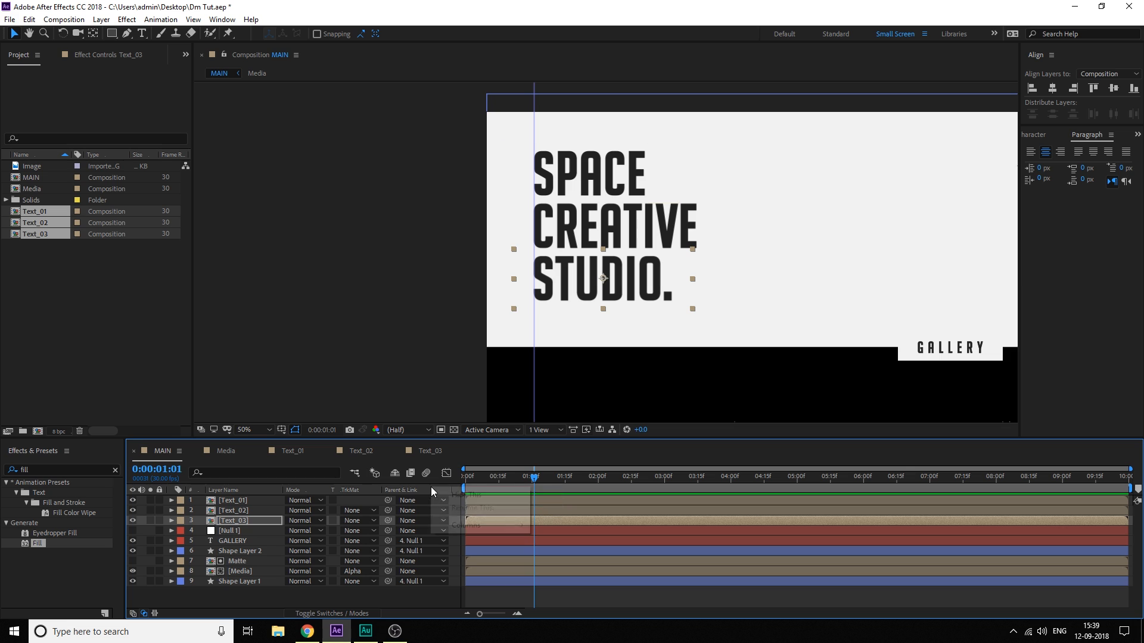
{"action": "left_click", "coordinate": [448, 495]}
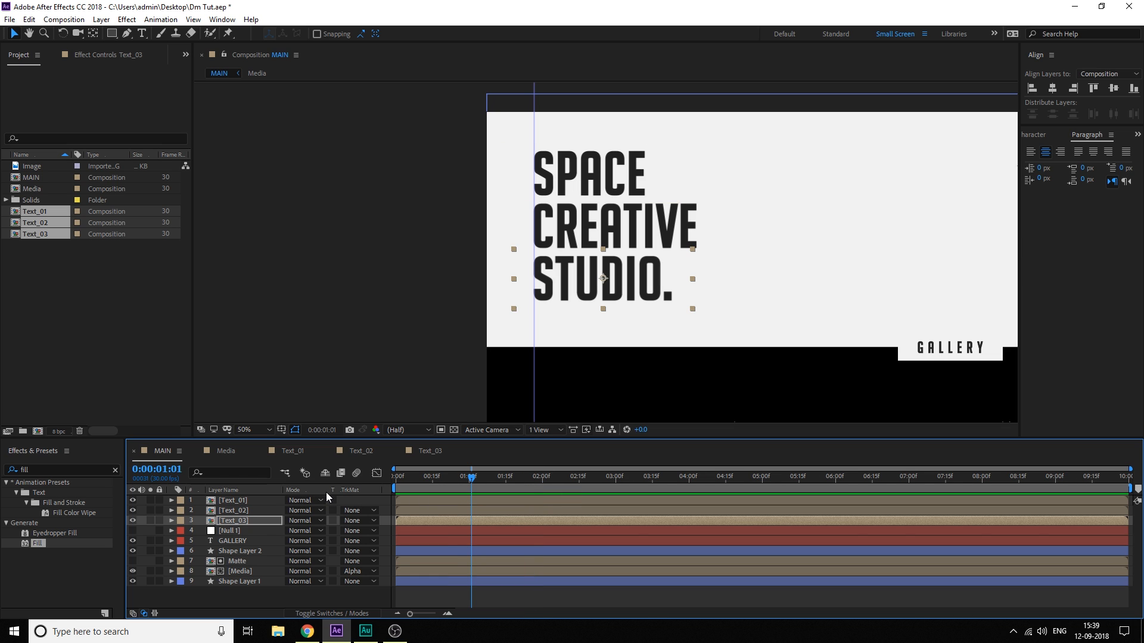
{"action": "key", "text": "F4"}
Stagger Text_01, Text_02 and Text_03 about 7 frames apart, starting Text_01 at about 0:00:00:24, and preview the entrance
{"action": "mouse_move", "coordinate": [438, 478]}
{"action": "left_mouse_down"}
{"action": "mouse_move", "coordinate": [428, 478]}
{"action": "mouse_move", "coordinate": [441, 480]}
{"action": "left_mouse_up"}
{"action": "left_click", "coordinate": [230, 504]}
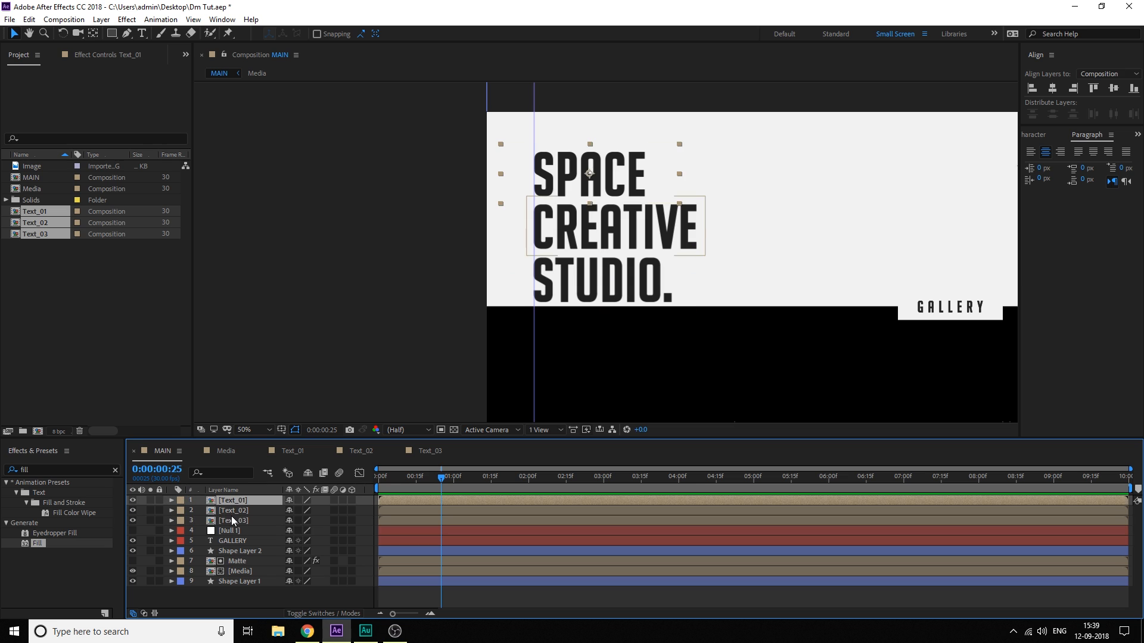
{"action": "left_click", "coordinate": [232, 516], "text": "shift"}
{"action": "left_click_drag", "start_coordinate": [412, 501], "coordinate": [482, 523]}
{"action": "key", "text": "F2"}
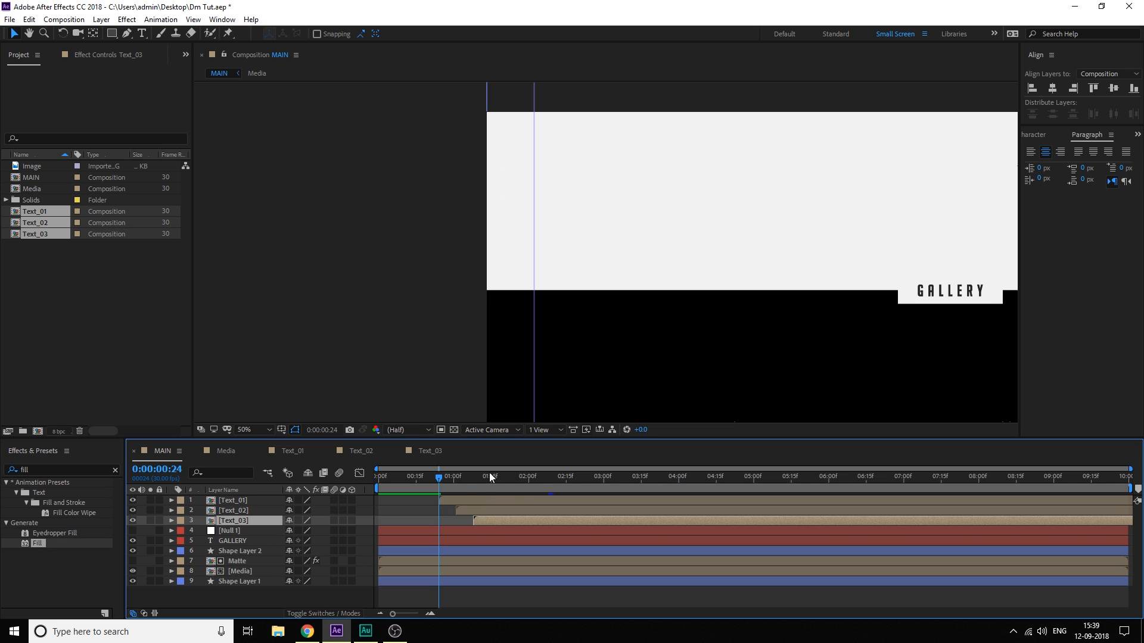
{"action": "key", "text": "space"}
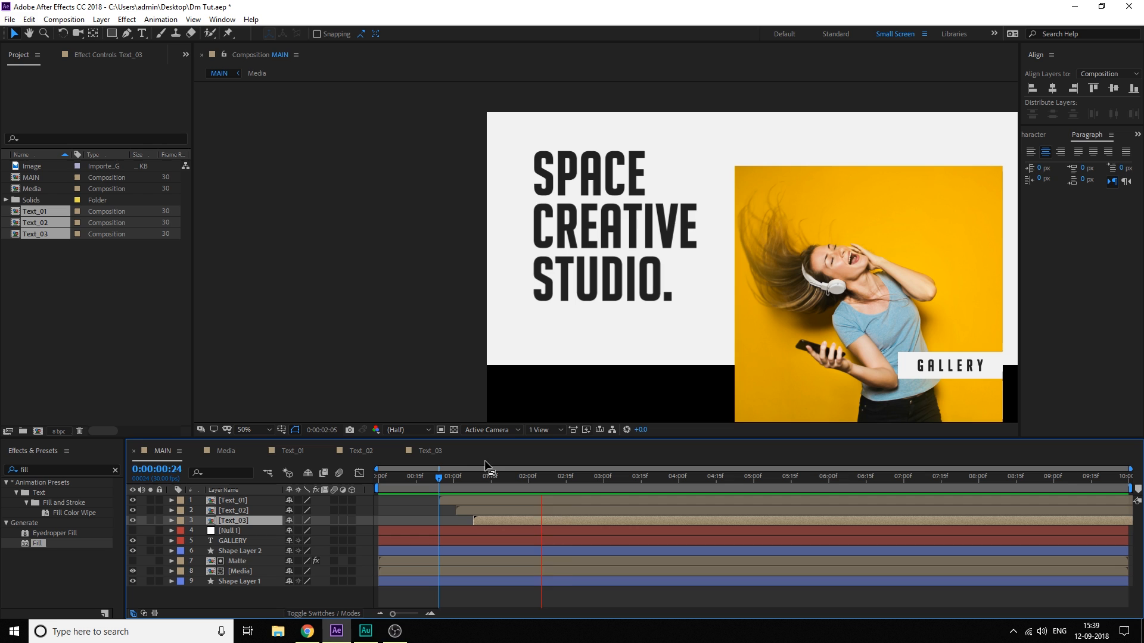
{"action": "left_click", "coordinate": [427, 477]}
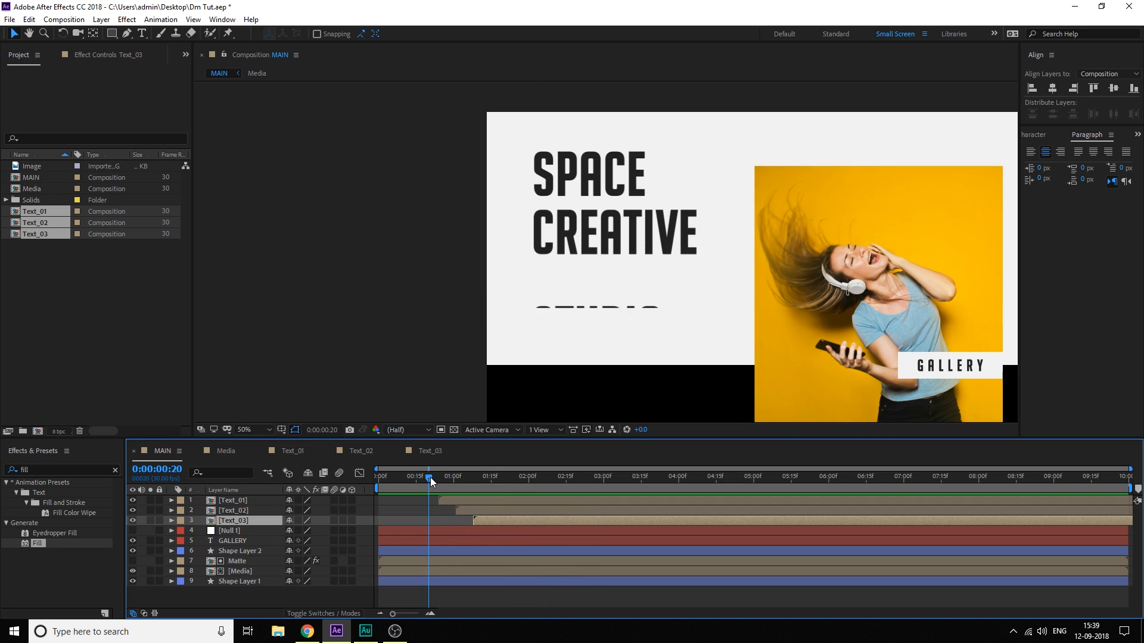
{"action": "key", "text": "space"}
Shift the three staggered text layers together about 3 frames earlier and preview the timing again
{"action": "left_click", "coordinate": [460, 499]}
{"action": "left_click", "coordinate": [480, 517], "text": "shift"}
{"action": "left_click_drag", "start_coordinate": [481, 502], "coordinate": [474, 503]}
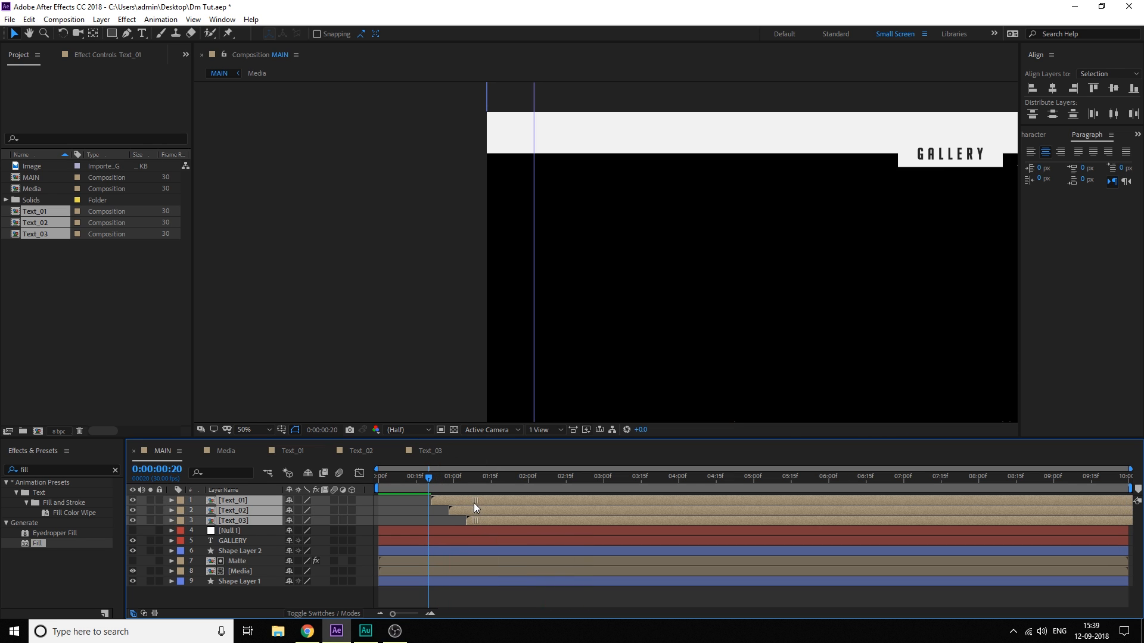
{"action": "key", "text": "space"}
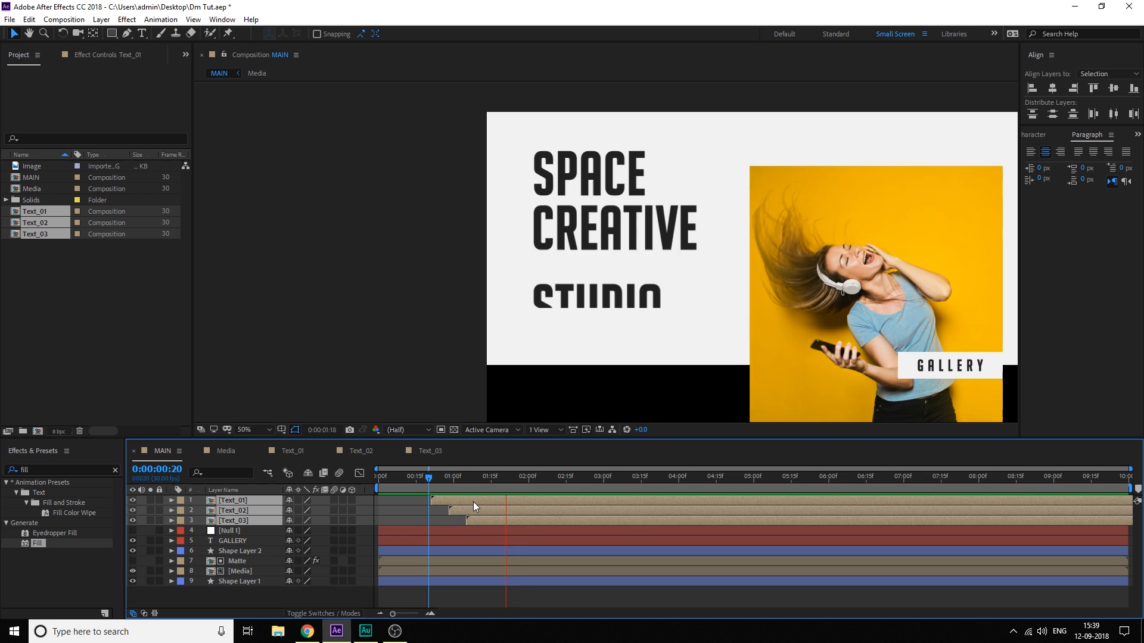
{"action": "left_click", "coordinate": [440, 486]}
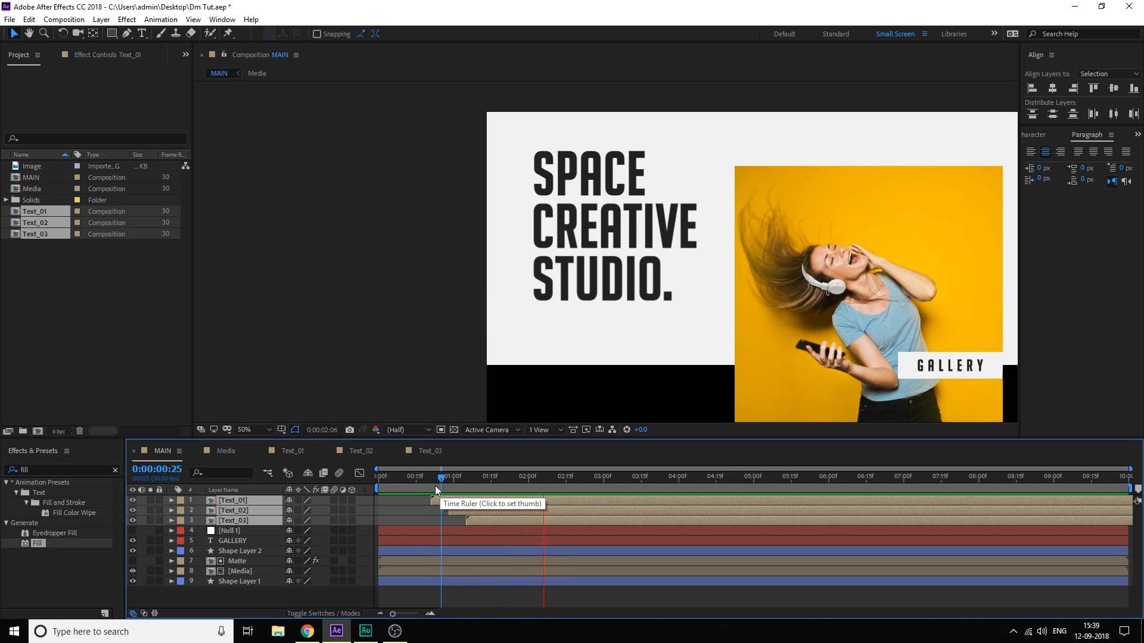
Set starting Position keyframes on Text_01, Text_02 and Text_03 at 0:00:02:15
{"action": "left_click_drag", "start_coordinate": [451, 480], "coordinate": [514, 489]}
{"action": "mouse_move", "coordinate": [526, 495]}
{"action": "left_mouse_down"}
{"action": "mouse_move", "coordinate": [537, 488]}
{"action": "mouse_move", "coordinate": [525, 493]}
{"action": "left_mouse_up"}
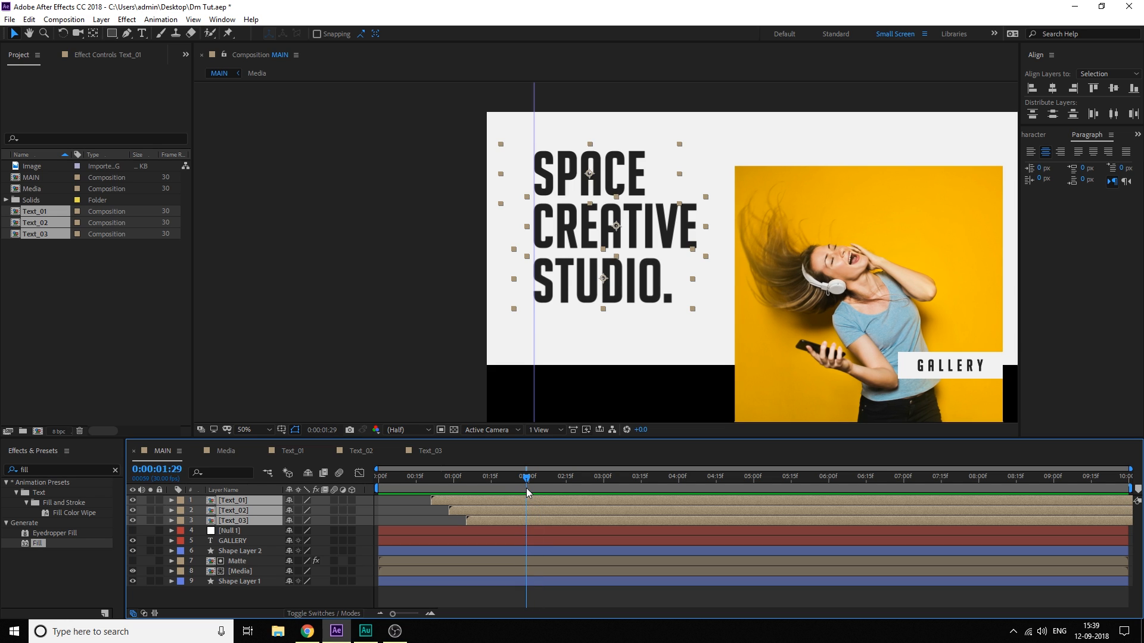
{"action": "left_click", "coordinate": [461, 594]}
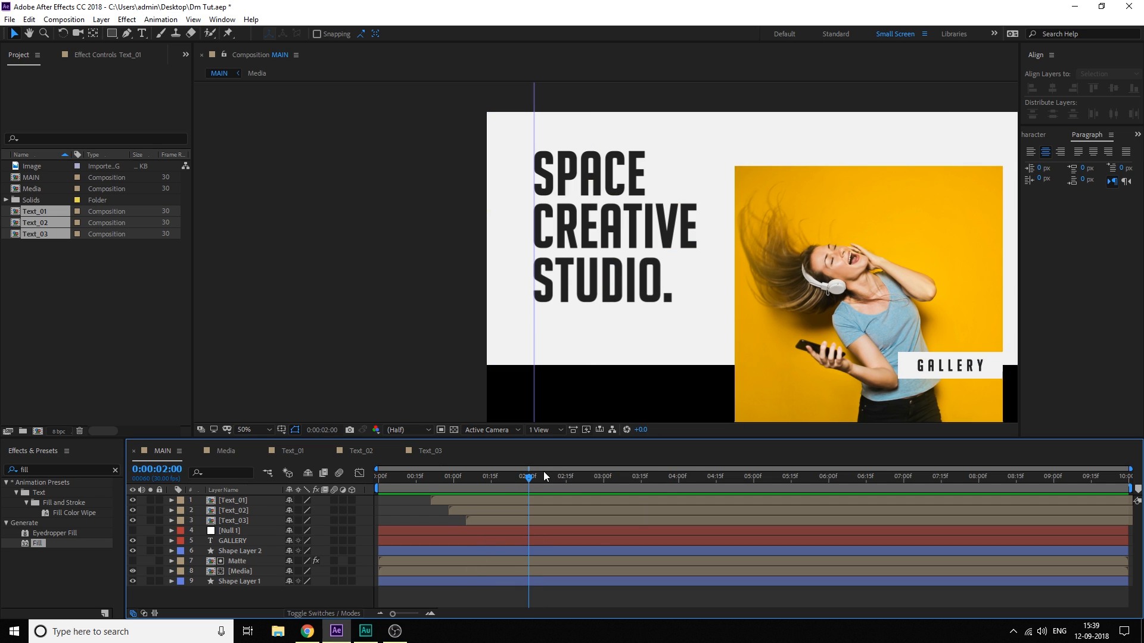
{"action": "left_click_drag", "start_coordinate": [544, 475], "coordinate": [566, 486]}
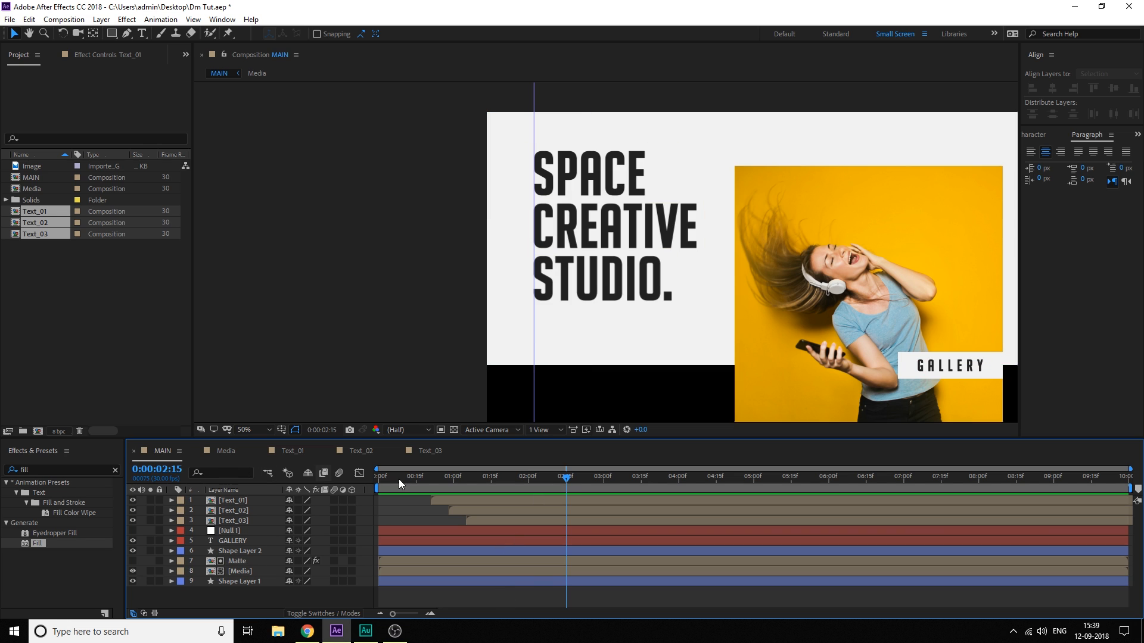
{"action": "left_click", "coordinate": [241, 501]}
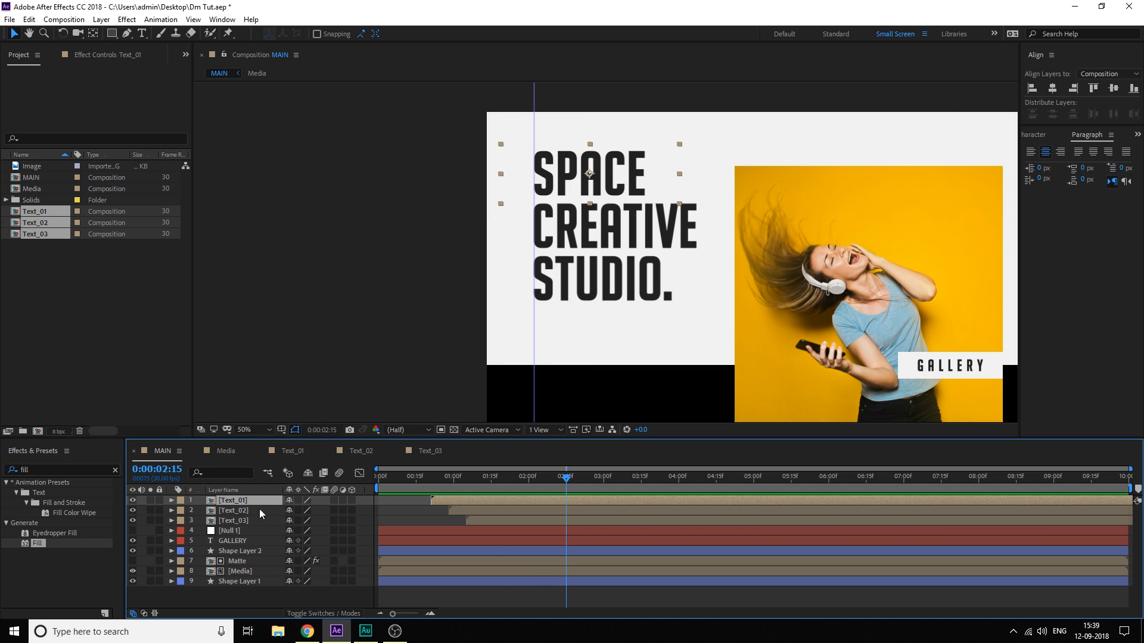
{"action": "left_click", "coordinate": [240, 521], "text": "shift"}
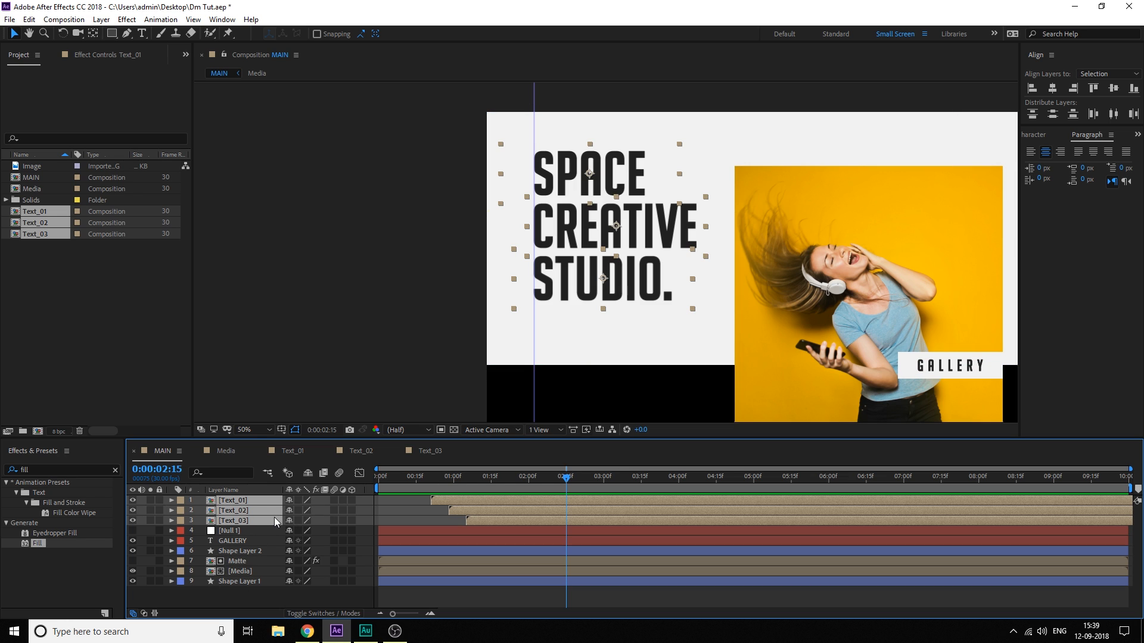
{"action": "key", "text": "p"}
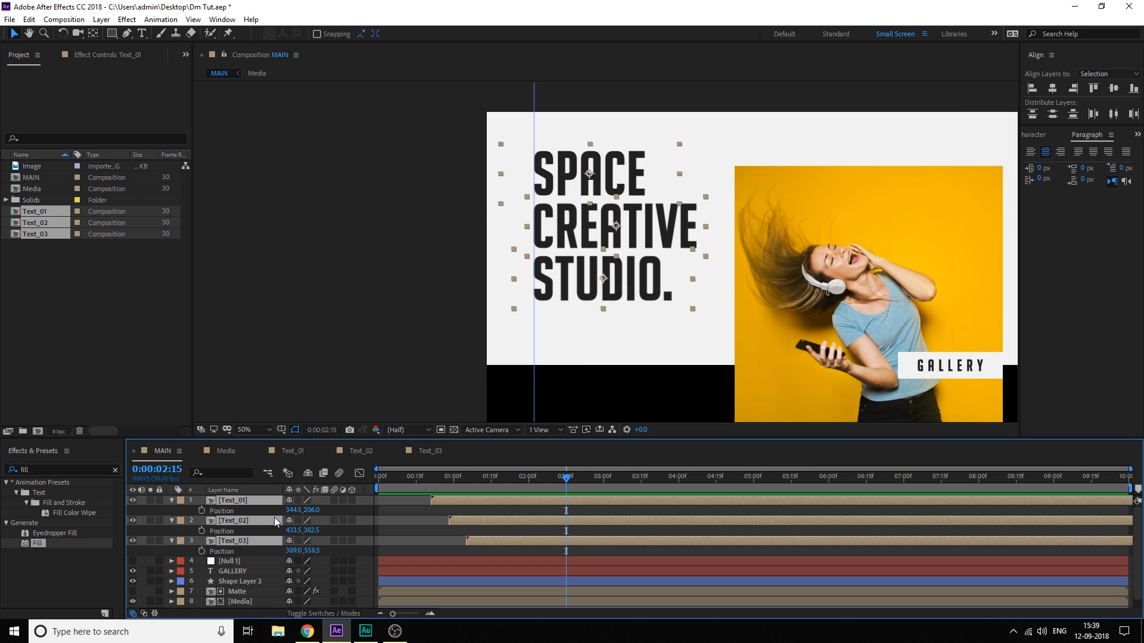
{"action": "left_click", "coordinate": [201, 510]}
At 0:00:03:00, move the three titles about 42 px left and apply Easy Ease to all their Position keyframes
{"action": "left_click_drag", "start_coordinate": [570, 485], "coordinate": [605, 489]}
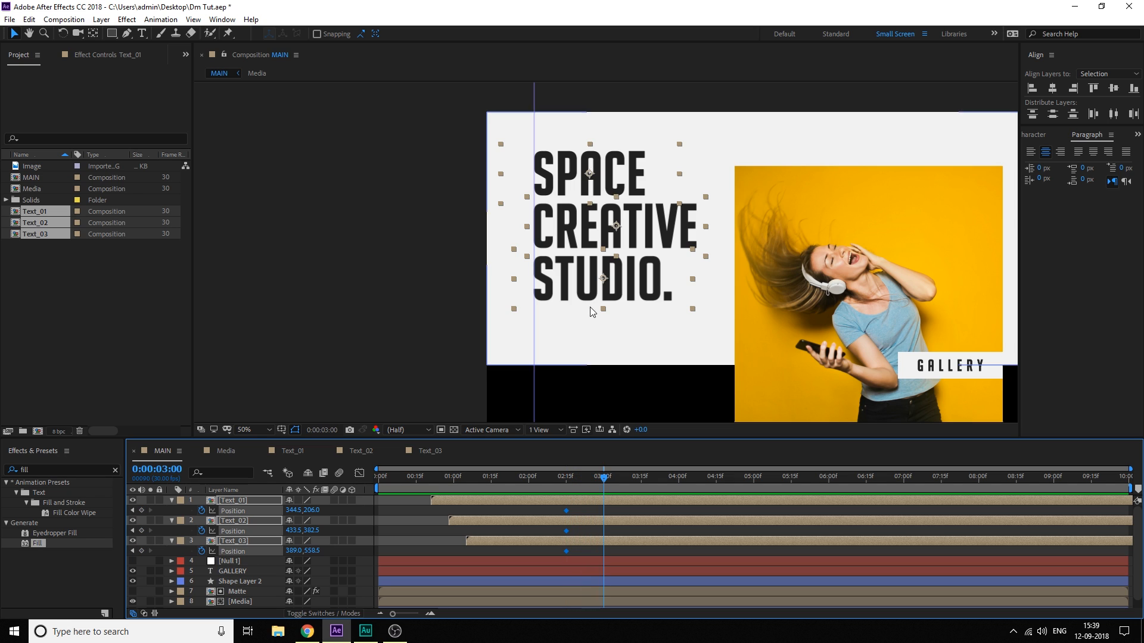
{"action": "left_click_drag", "start_coordinate": [600, 288], "coordinate": [589, 285]}
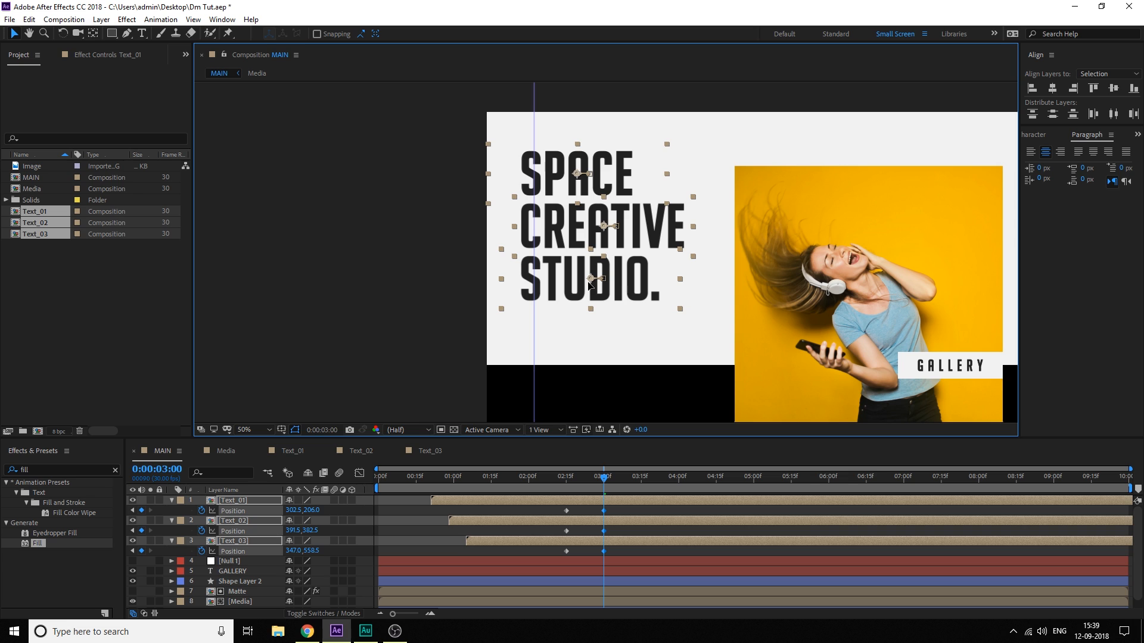
{"action": "left_click_drag", "start_coordinate": [551, 507], "coordinate": [626, 562]}
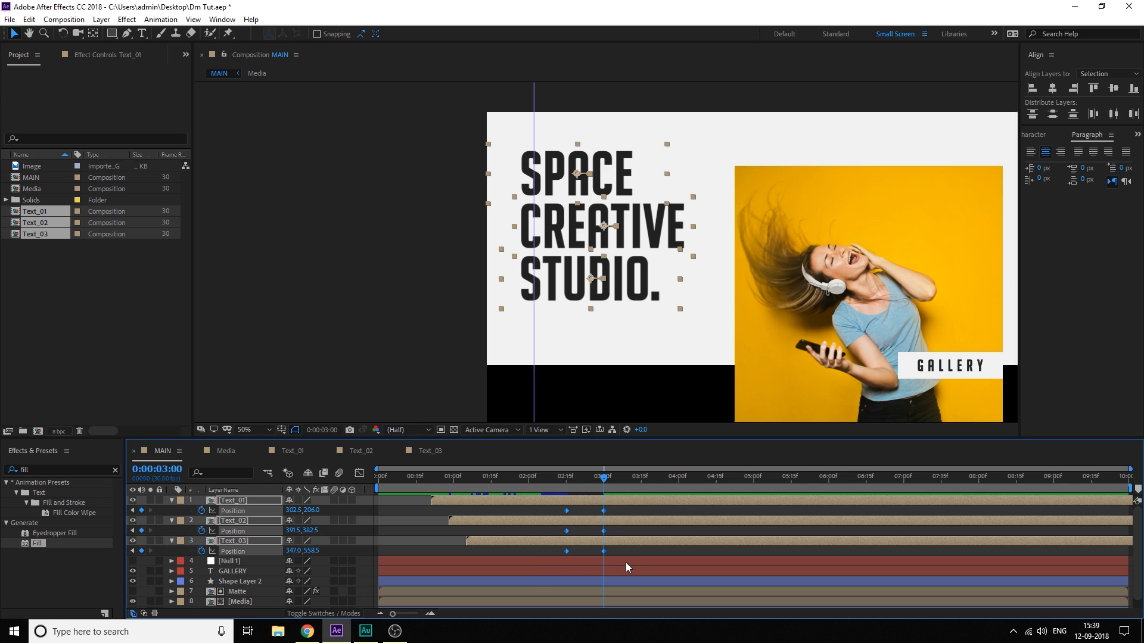
{"action": "key", "text": "F9"}
Reshape the titles' Position speed graph into a steep central peak with long eases at both ends, and preview the move
{"action": "left_click", "coordinate": [359, 474]}
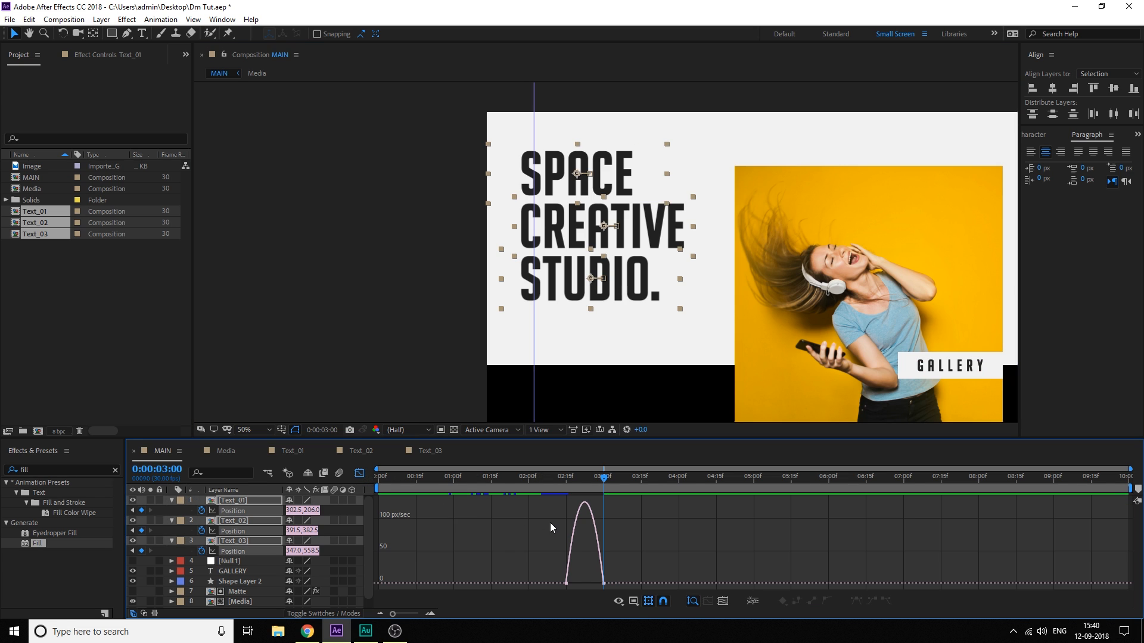
{"action": "scroll", "coordinate": [549, 523], "scroll_direction": "up", "scroll_amount": 2}
{"action": "left_click", "coordinate": [618, 477]}
{"action": "left_click_drag", "start_coordinate": [617, 476], "coordinate": [615, 475]}
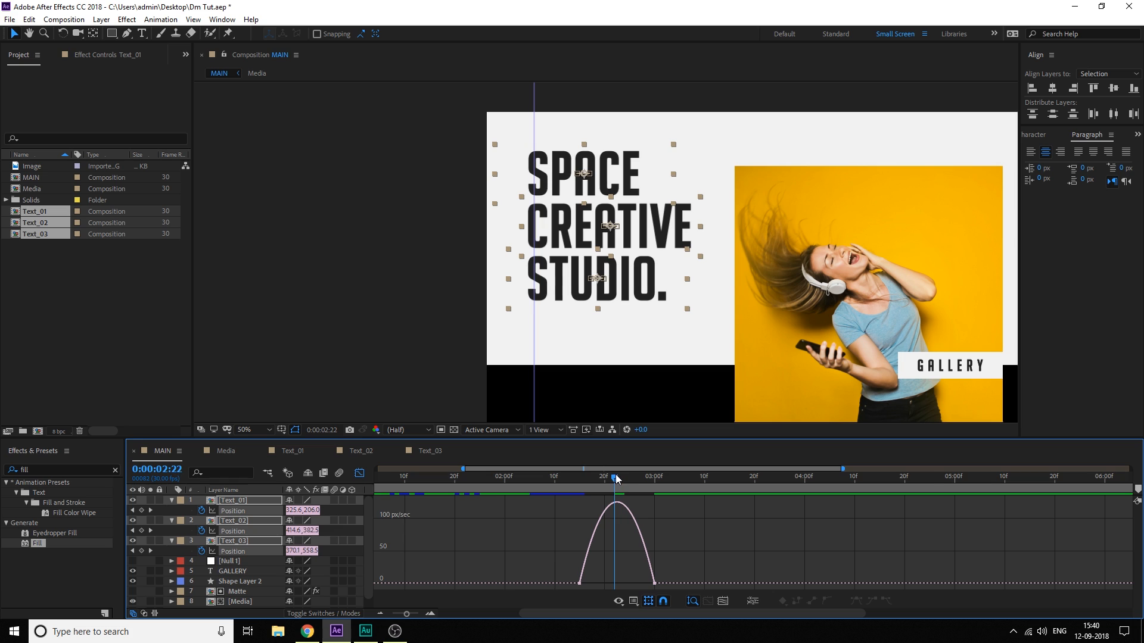
{"action": "scroll", "coordinate": [617, 527], "scroll_direction": "up", "scroll_amount": 1}
{"action": "left_click_drag", "start_coordinate": [572, 567], "coordinate": [597, 580]}
{"action": "left_click_drag", "start_coordinate": [712, 566], "coordinate": [495, 597]}
{"action": "left_click_drag", "start_coordinate": [598, 582], "coordinate": [602, 582]}
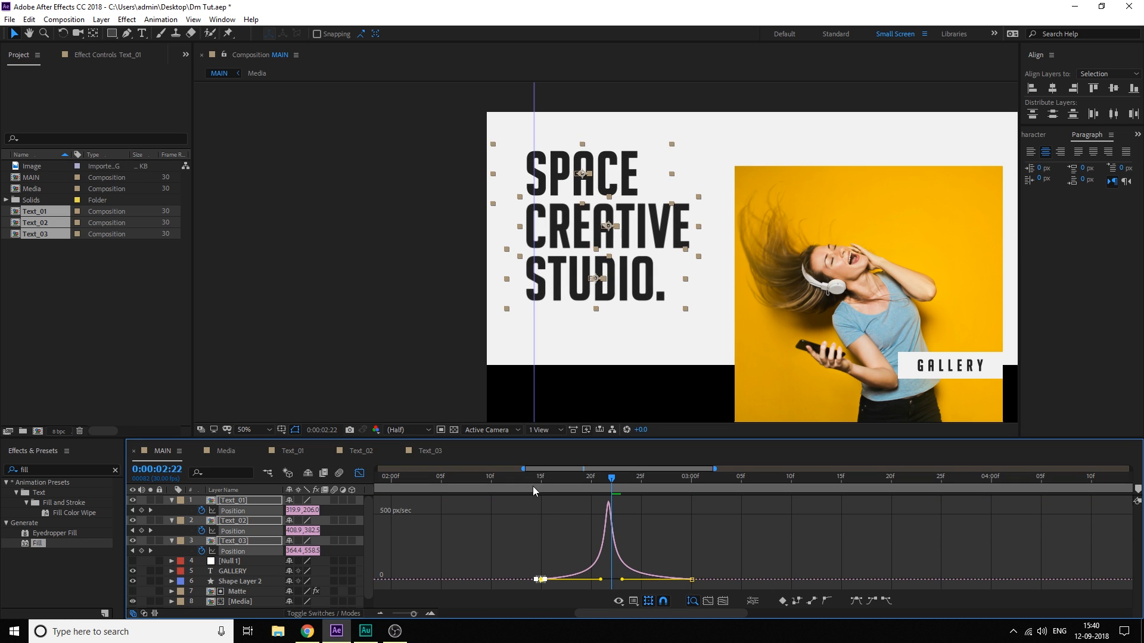
{"action": "left_click", "coordinate": [532, 481]}
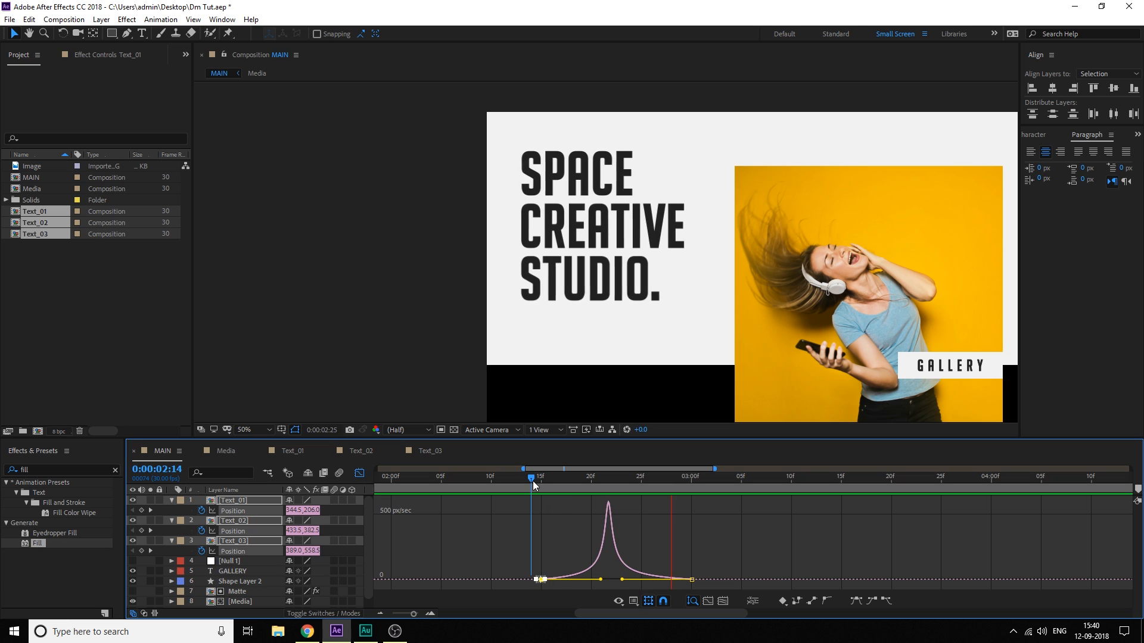
Offset the Position keyframes of Text_02 to start at about 0:00:02:18 and Text_03 at about 0:00:02:22, and preview the staggered slide
{"action": "left_click", "coordinate": [359, 474]}
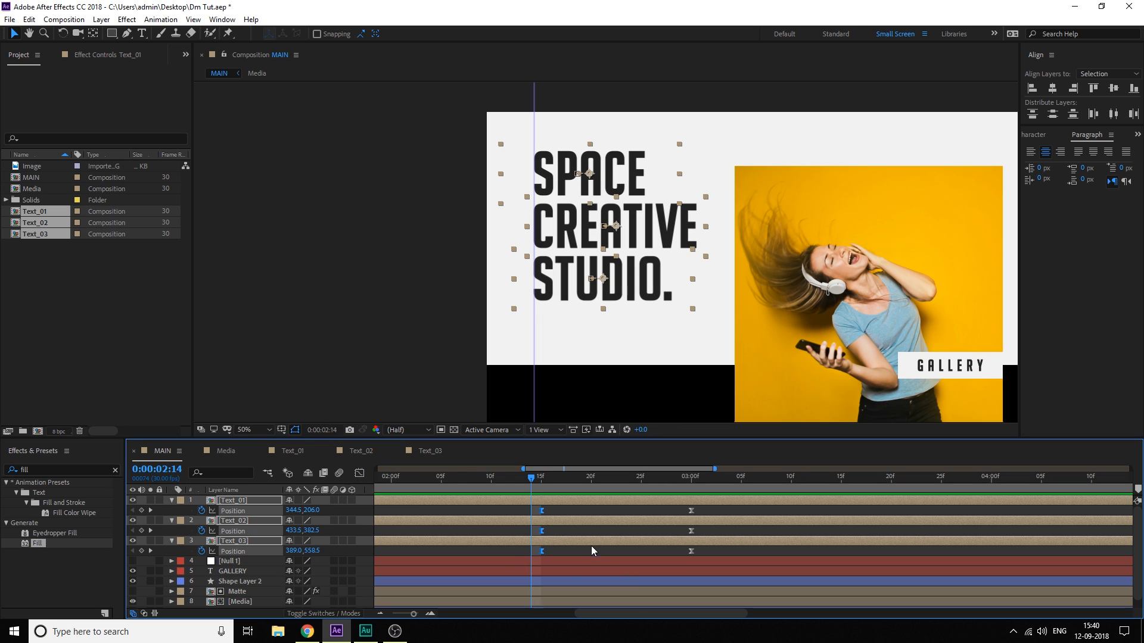
{"action": "left_click", "coordinate": [583, 549]}
{"action": "left_click_drag", "start_coordinate": [518, 529], "coordinate": [723, 534]}
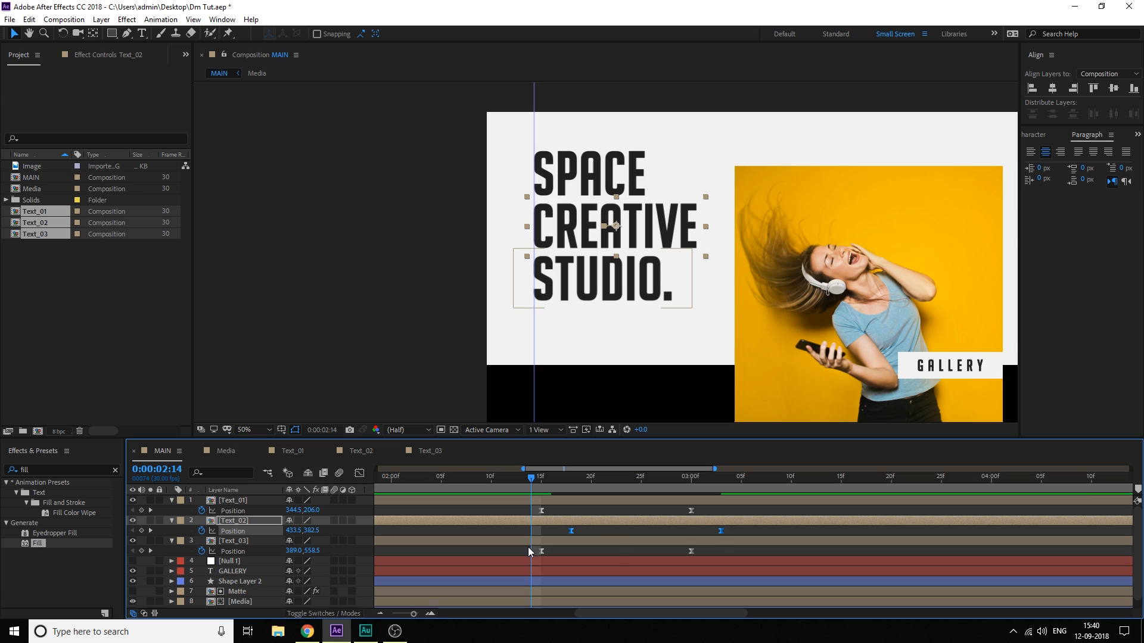
{"action": "left_click_drag", "start_coordinate": [528, 546], "coordinate": [753, 556]}
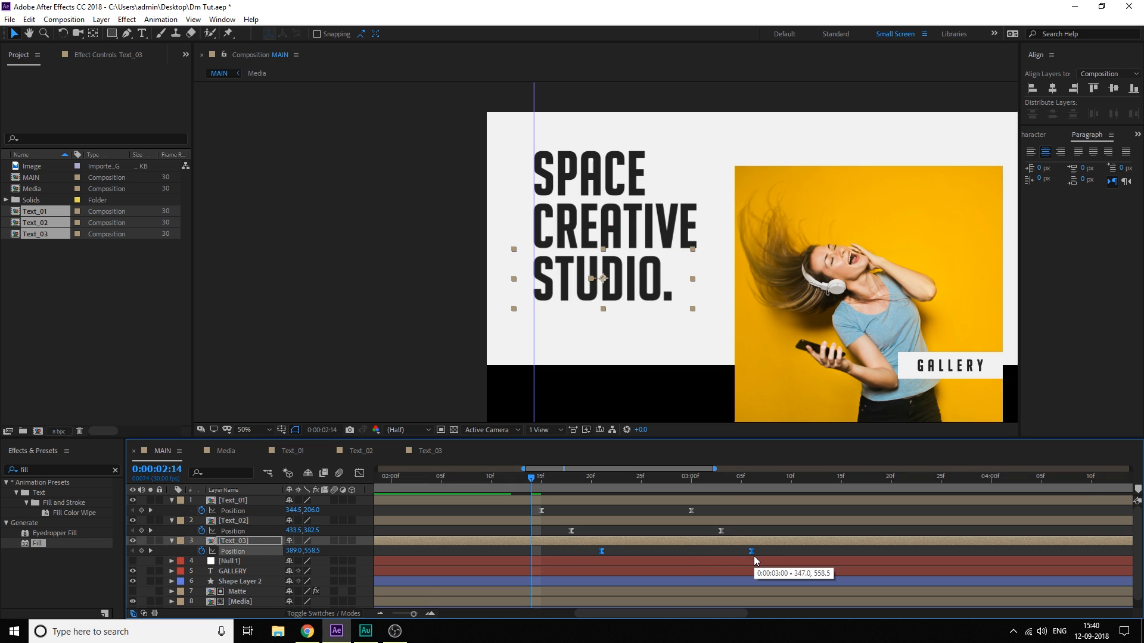
{"action": "key", "text": "space"}
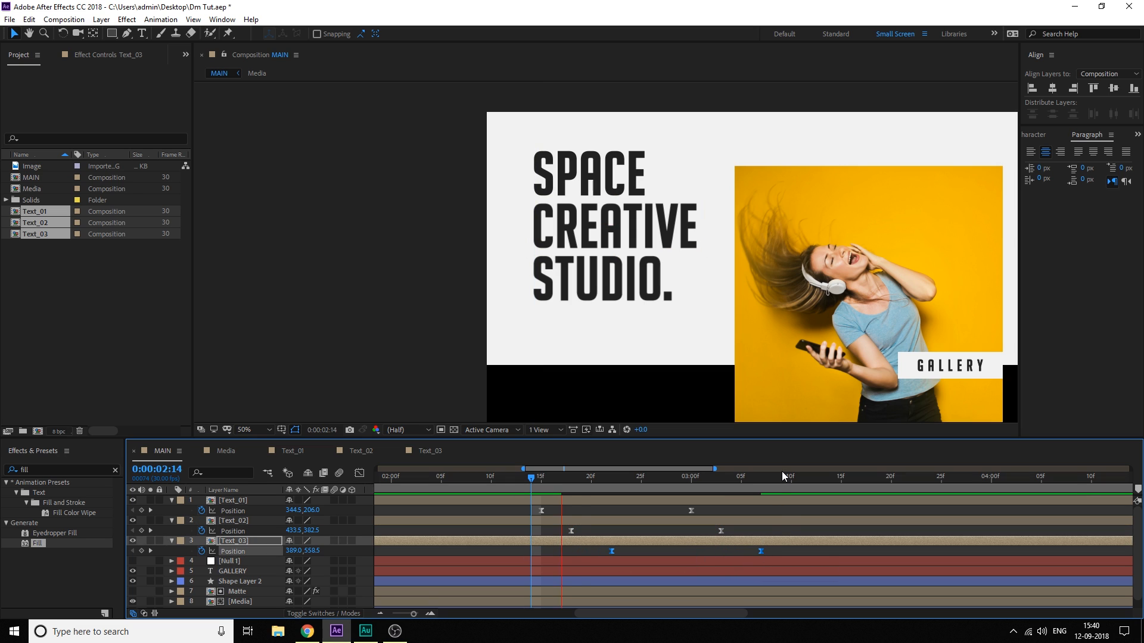
{"action": "left_click", "coordinate": [547, 476]}
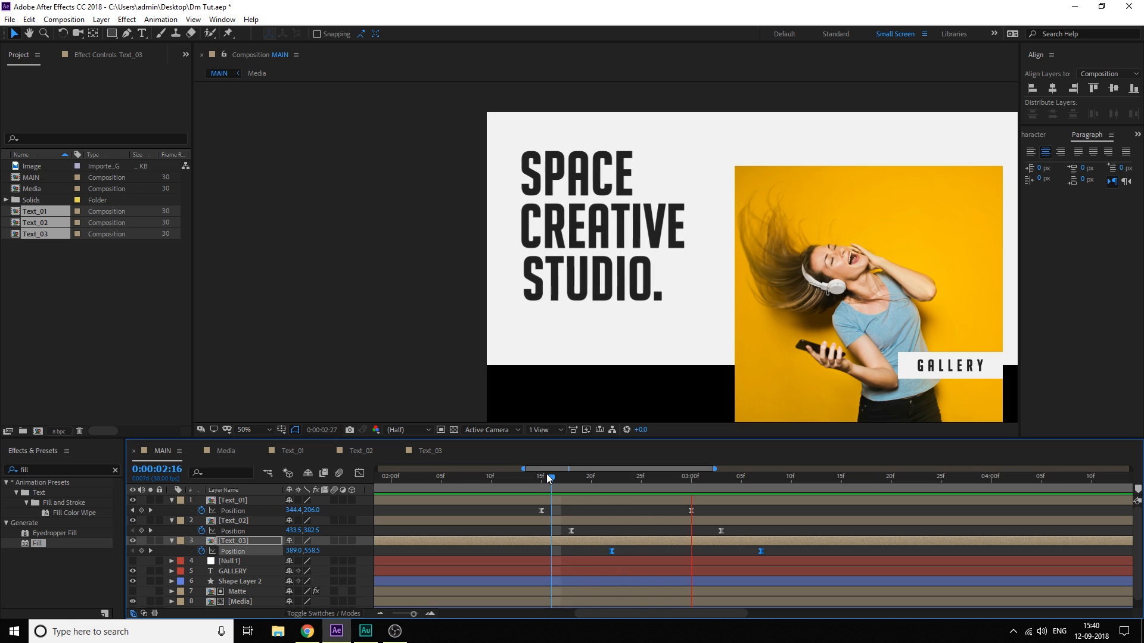
{"action": "left_click_drag", "start_coordinate": [549, 477], "coordinate": [540, 477]}
{"action": "left_click", "coordinate": [529, 556]}
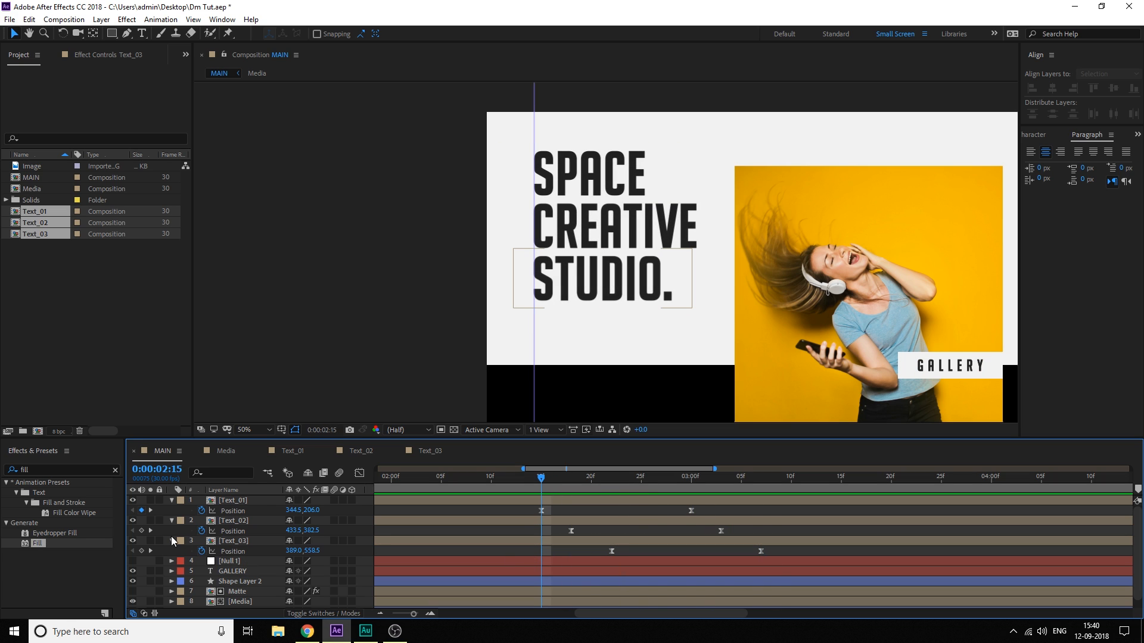
In the Media composition, keyframe the image's Scale at 54% at 0:00:02:15 and 60% at 0:00:03:00
{"action": "double_click", "coordinate": [240, 601]}
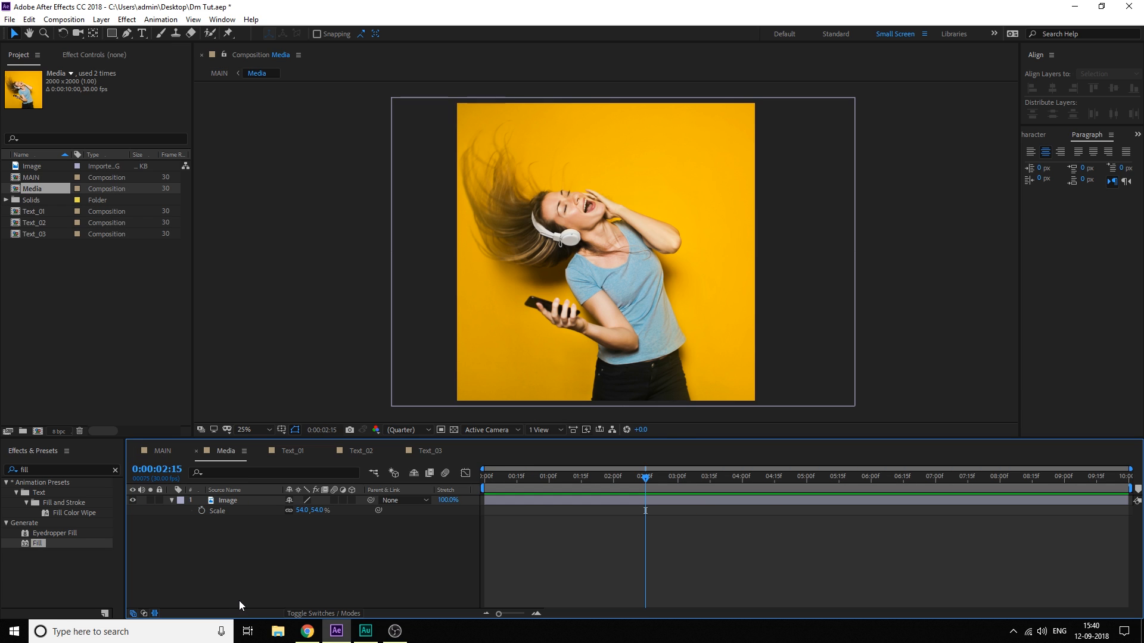
{"action": "left_click", "coordinate": [610, 501]}
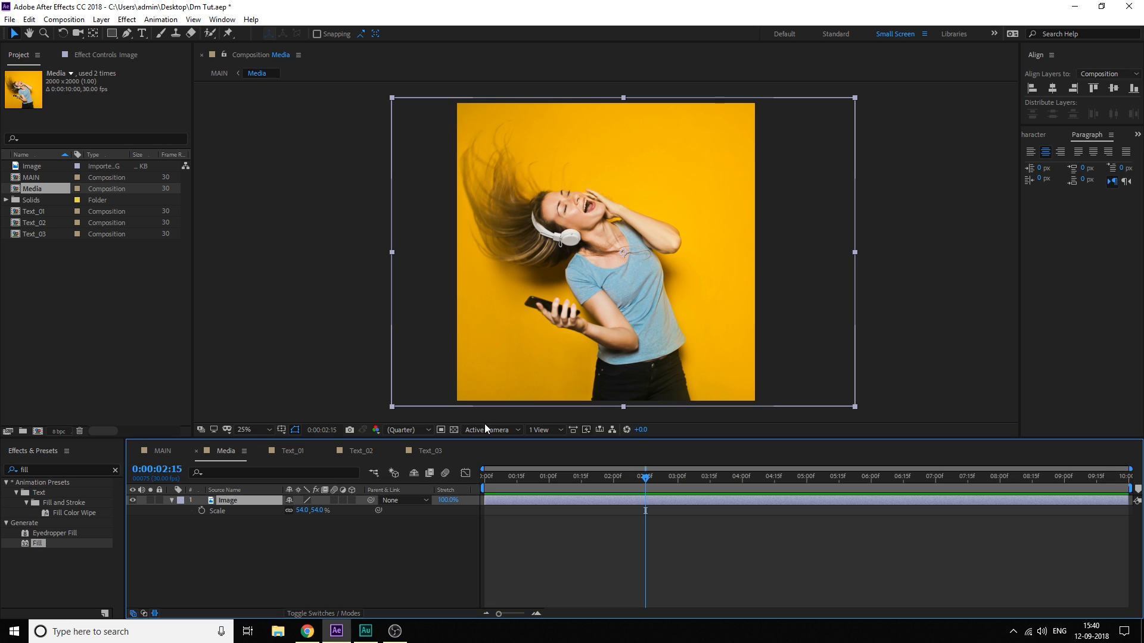
{"action": "left_click", "coordinate": [201, 511]}
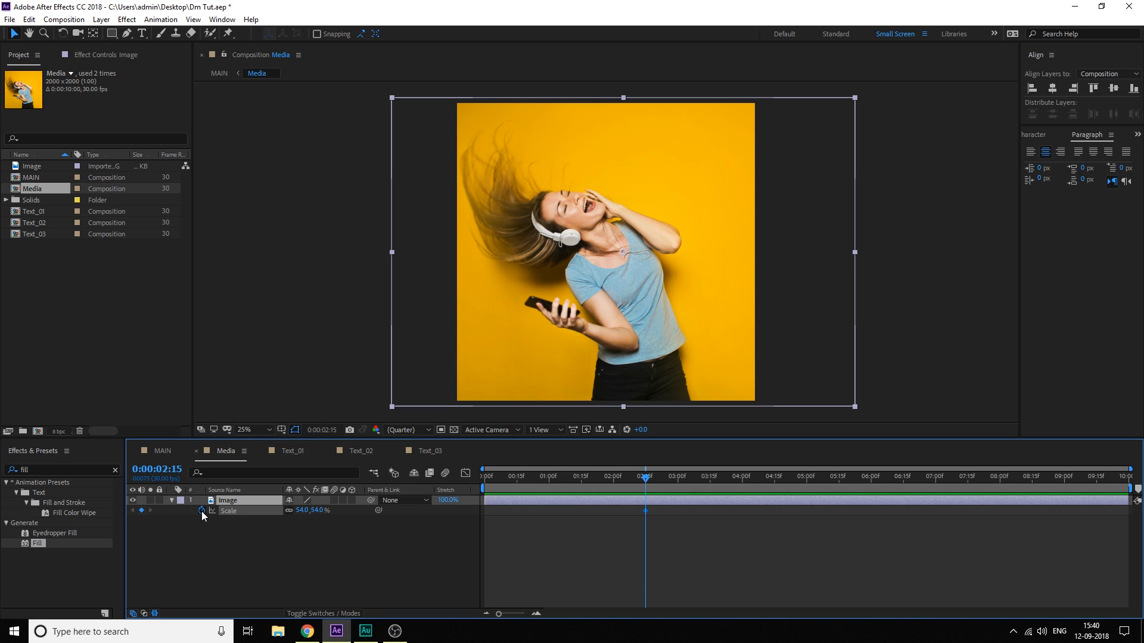
{"action": "left_click", "coordinate": [679, 480]}
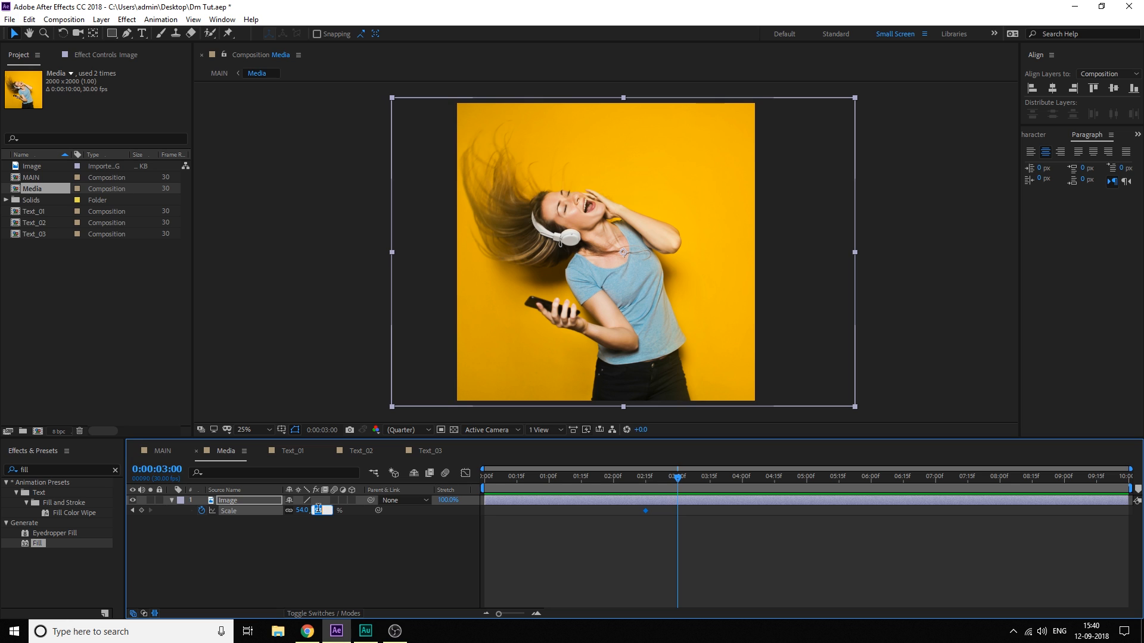
{"action": "left_click", "coordinate": [286, 560]}
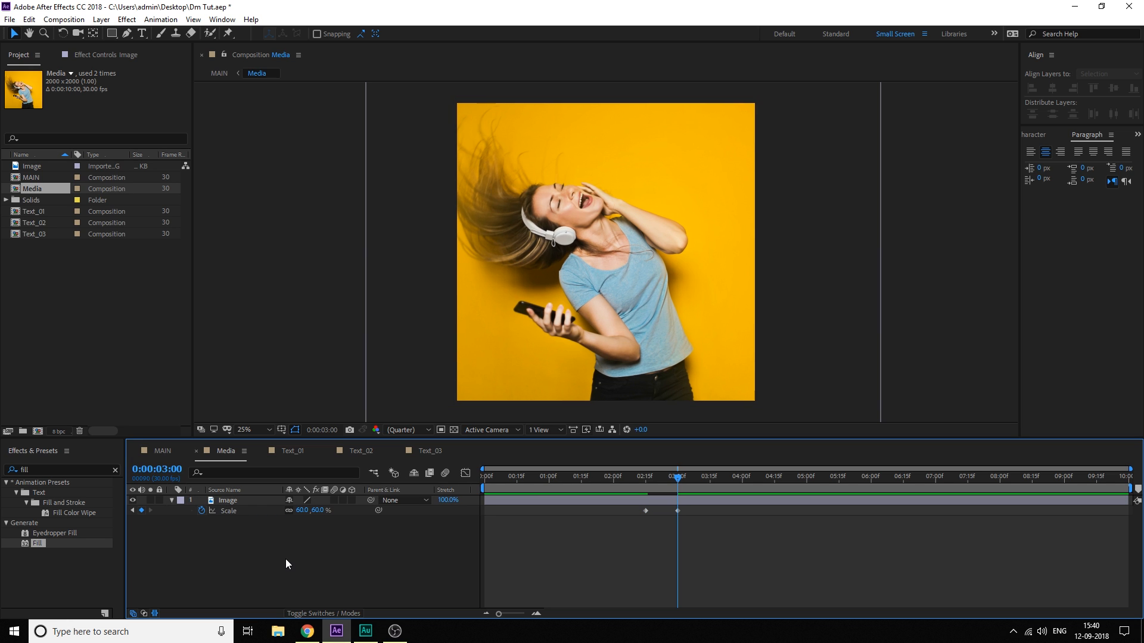
Apply Easy Ease to the image's two Scale keyframes and reshape their speed graph into a steep central peak with long eases at both ends
{"action": "left_click_drag", "start_coordinate": [629, 513], "coordinate": [718, 508]}
{"action": "key", "text": "F9"}
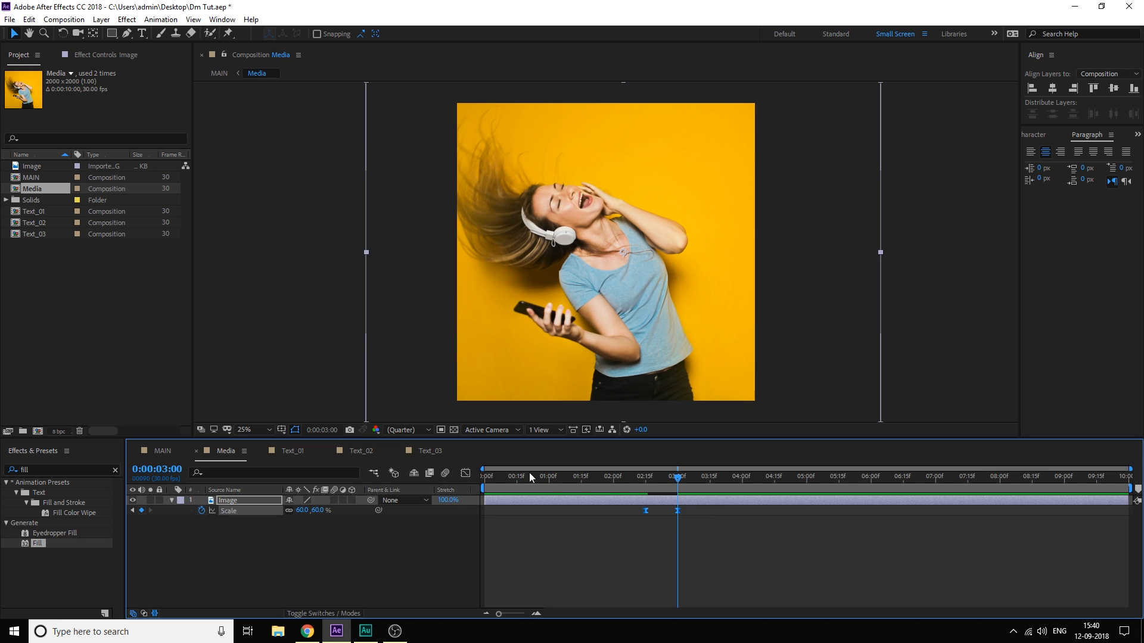
{"action": "left_click", "coordinate": [466, 473]}
{"action": "scroll", "coordinate": [615, 506], "scroll_direction": "up", "scroll_amount": 5}
{"action": "left_click", "coordinate": [797, 478]}
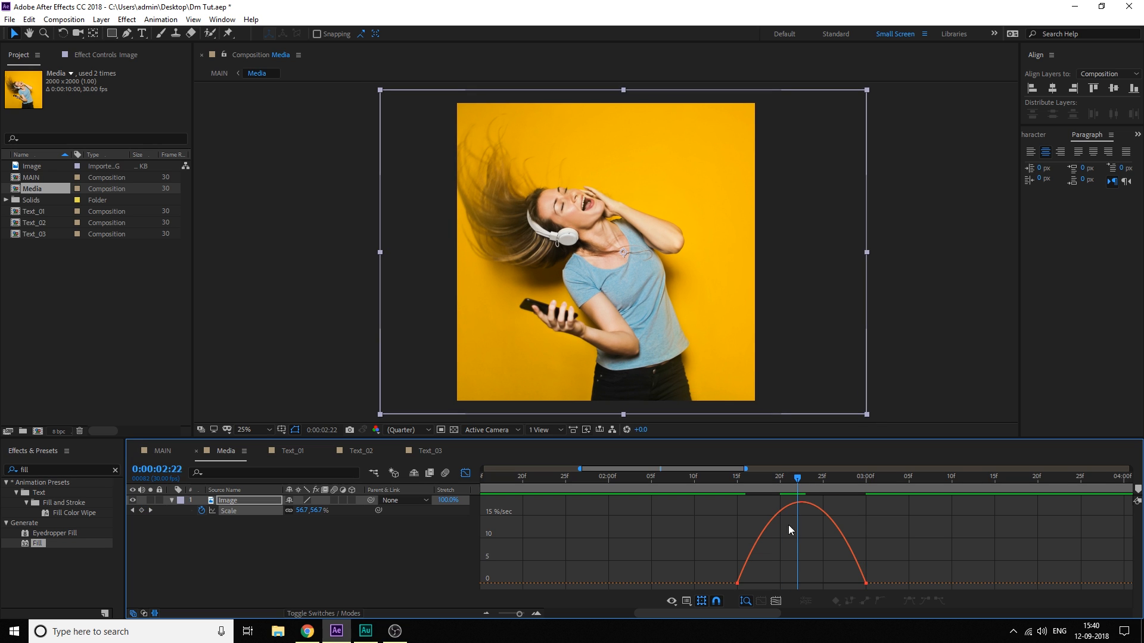
{"action": "left_click_drag", "start_coordinate": [752, 579], "coordinate": [814, 587]}
{"action": "left_click", "coordinate": [734, 477]}
{"action": "key", "text": "space"}
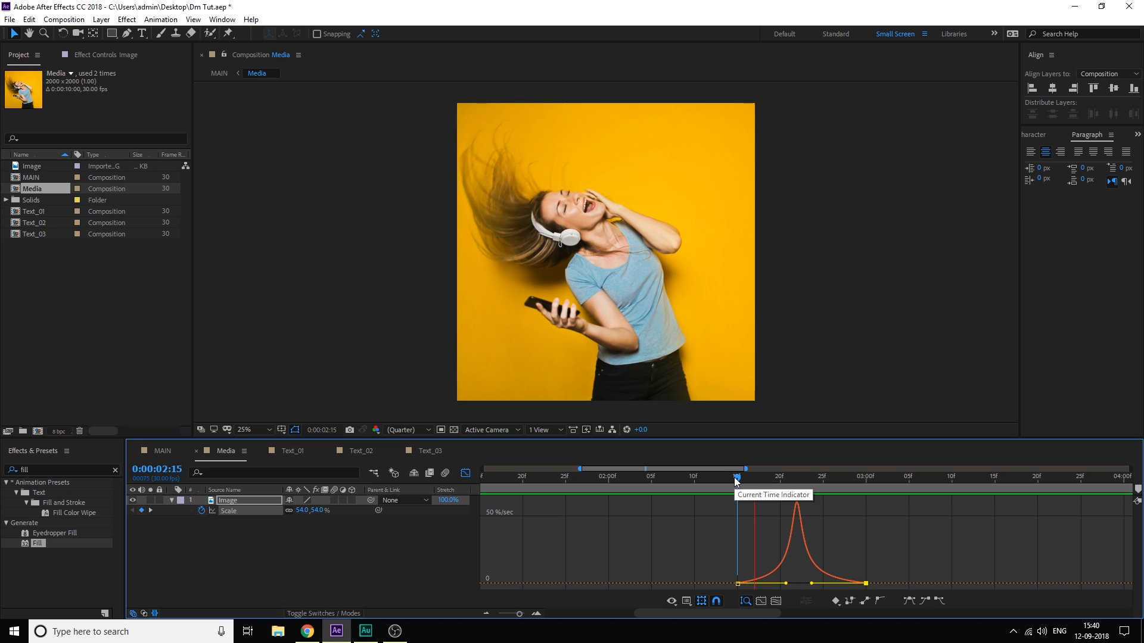
{"action": "key", "text": "space"}
{"action": "left_click_drag", "start_coordinate": [785, 585], "coordinate": [799, 588]}
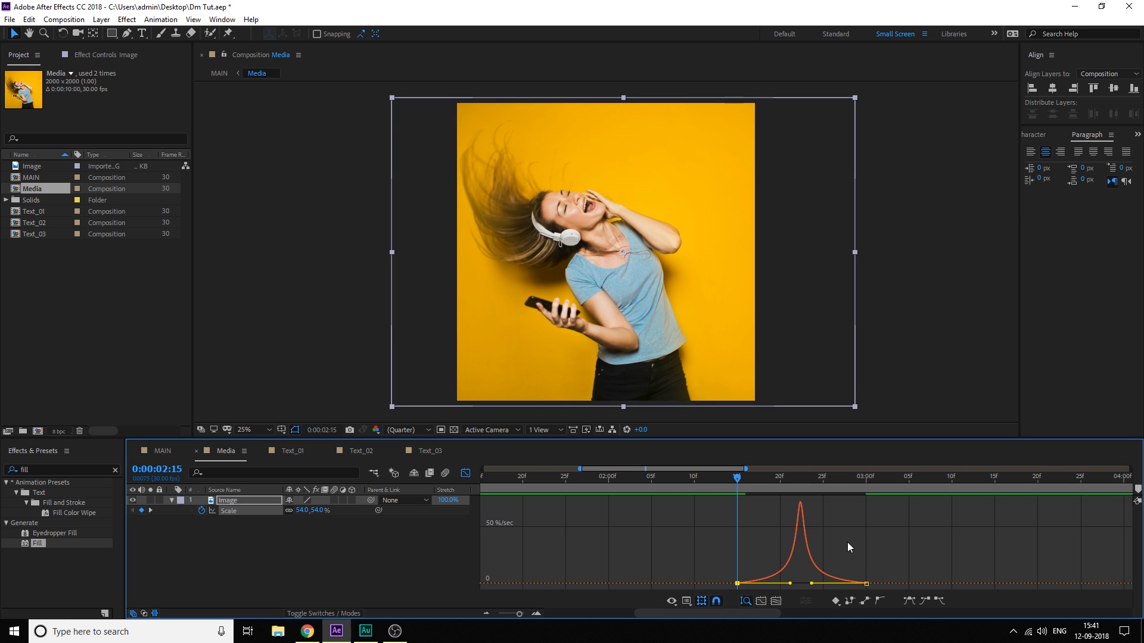
Preview the image's eased scaling between 0:00:02:15 and 0:00:03:00, and return from the speed graph to the layer bars
{"action": "key", "text": "space"}
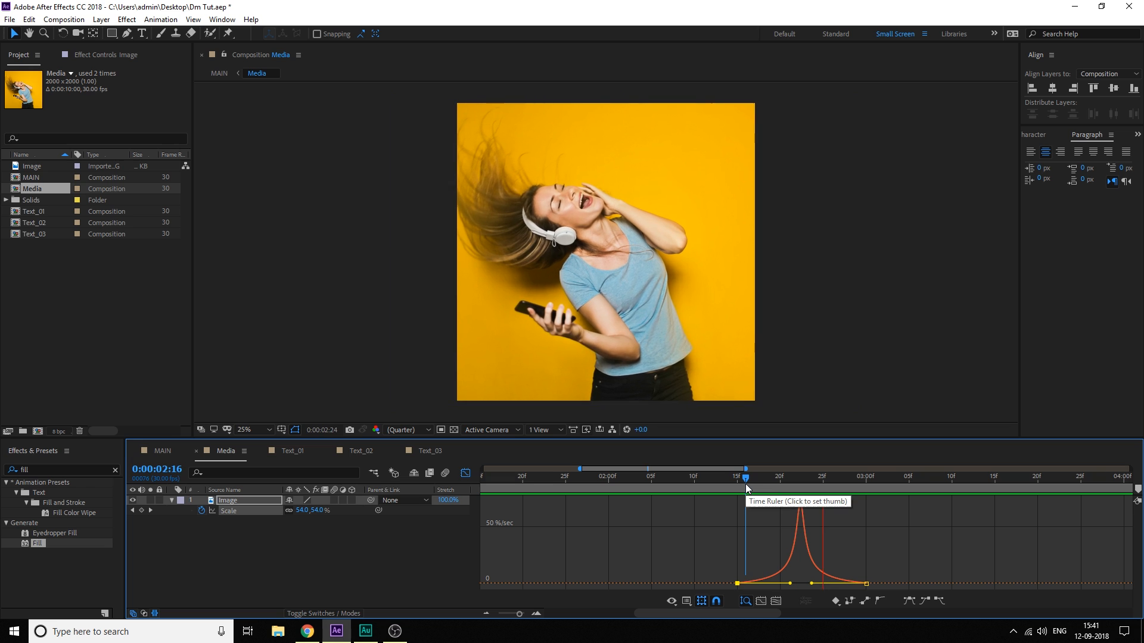
{"action": "left_click", "coordinate": [754, 481]}
{"action": "left_click_drag", "start_coordinate": [754, 482], "coordinate": [869, 490]}
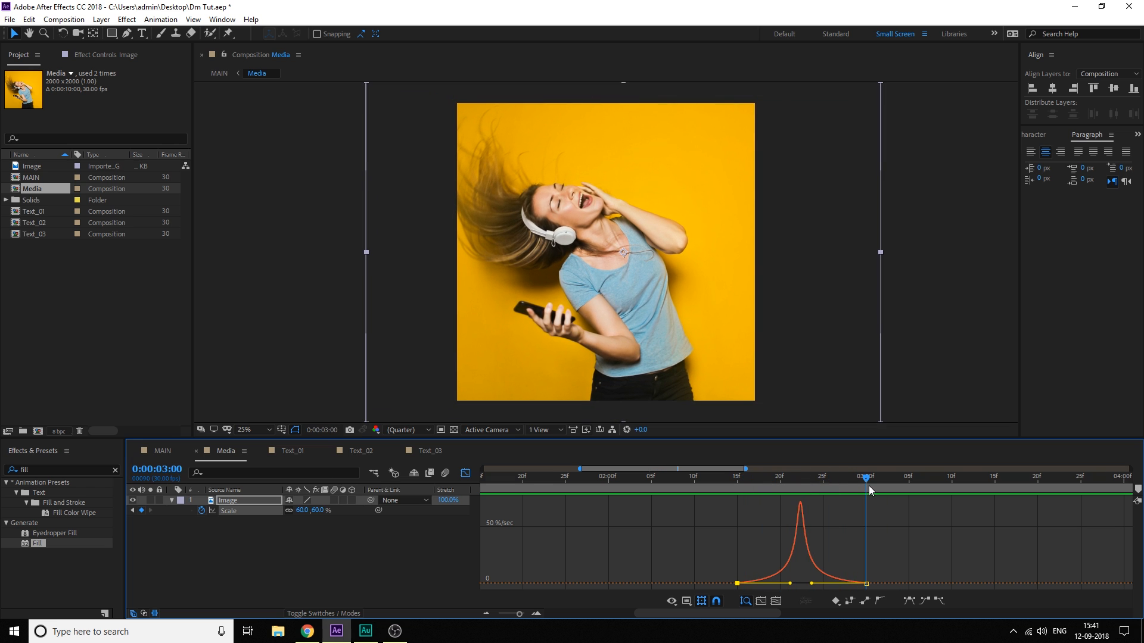
{"action": "left_click", "coordinate": [466, 473]}
{"action": "left_click", "coordinate": [737, 480]}
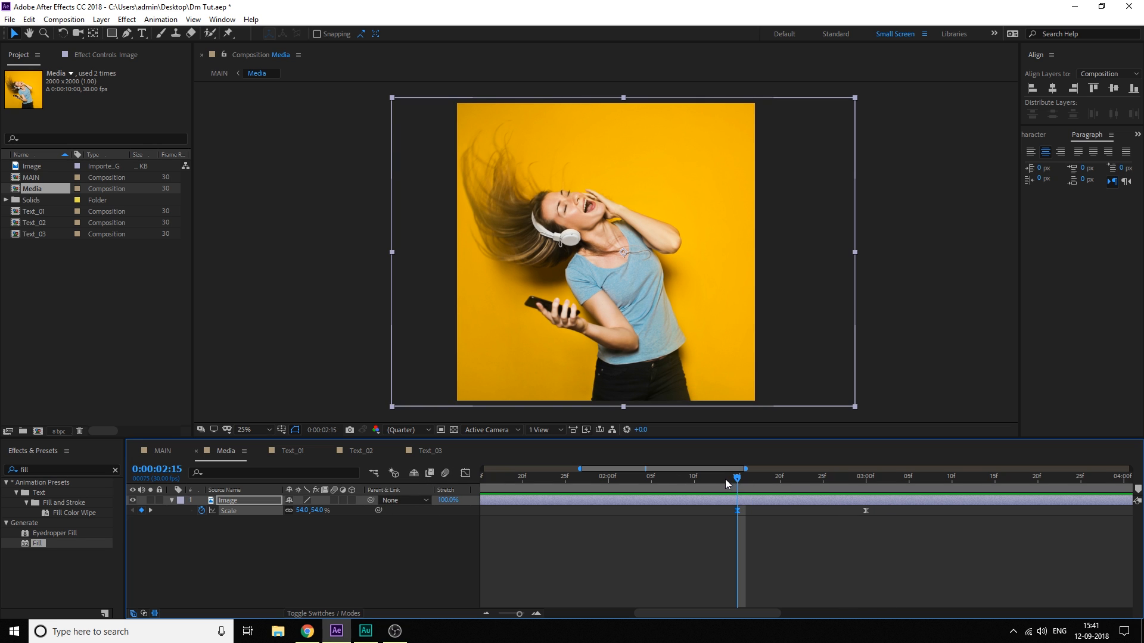
{"action": "left_click_drag", "start_coordinate": [746, 478], "coordinate": [832, 481]}
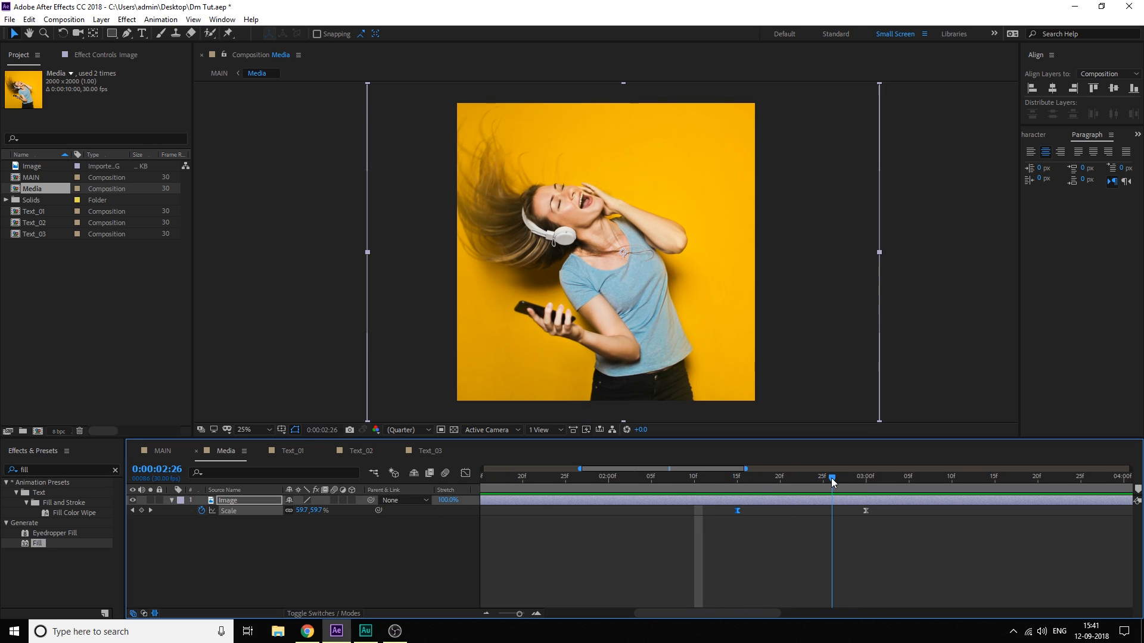
Preview the combined title and image animation in the MAIN composition from 0:00:02:14
{"action": "left_click", "coordinate": [161, 451]}
{"action": "left_click", "coordinate": [535, 478]}
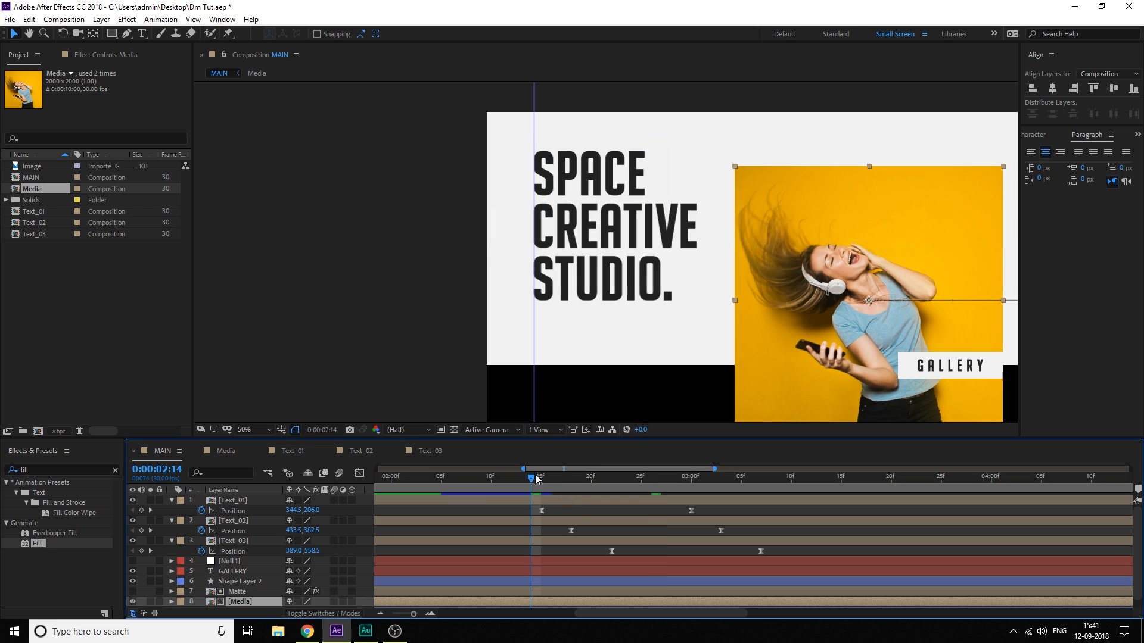
{"action": "key", "text": "space"}
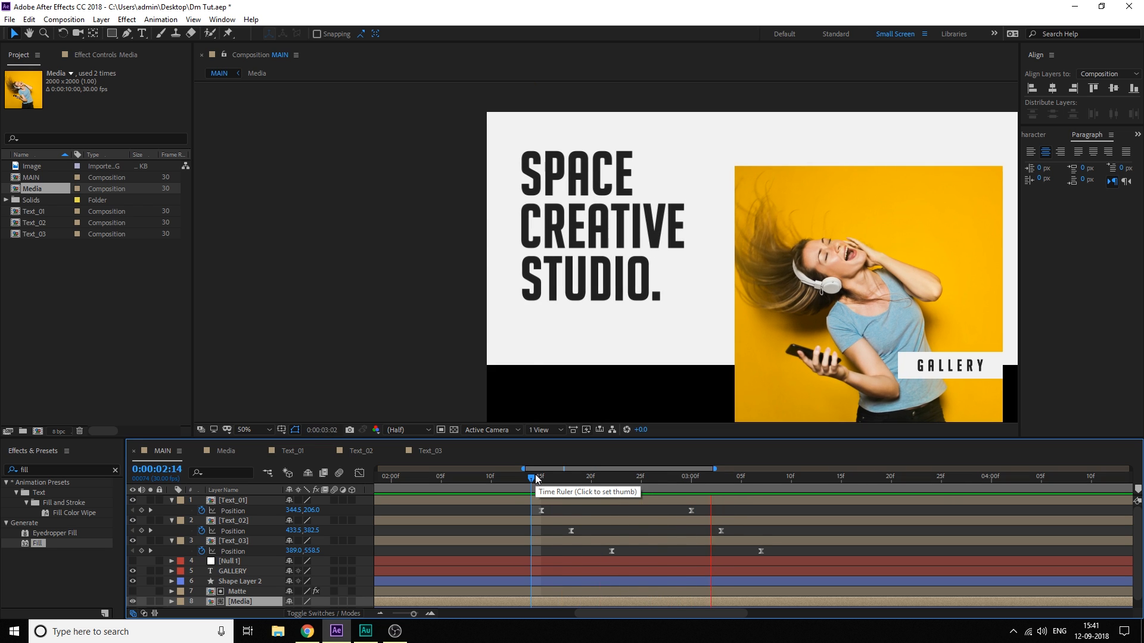
{"action": "mouse_move", "coordinate": [536, 478]}
{"action": "left_mouse_down"}
{"action": "mouse_move", "coordinate": [734, 484]}
{"action": "mouse_move", "coordinate": [545, 486]}
{"action": "left_mouse_up"}
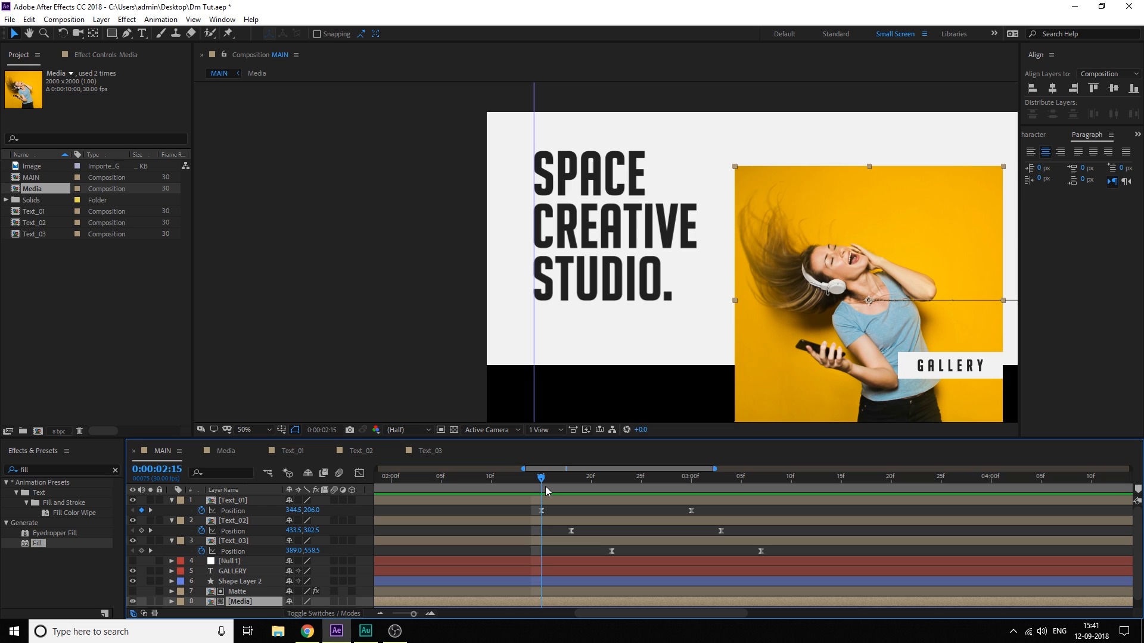
Collapse the displayed keyframe properties of all layers in MAIN and leave no layer selected
{"action": "key", "text": "ctrl+a"}
{"action": "key", "text": "u"}
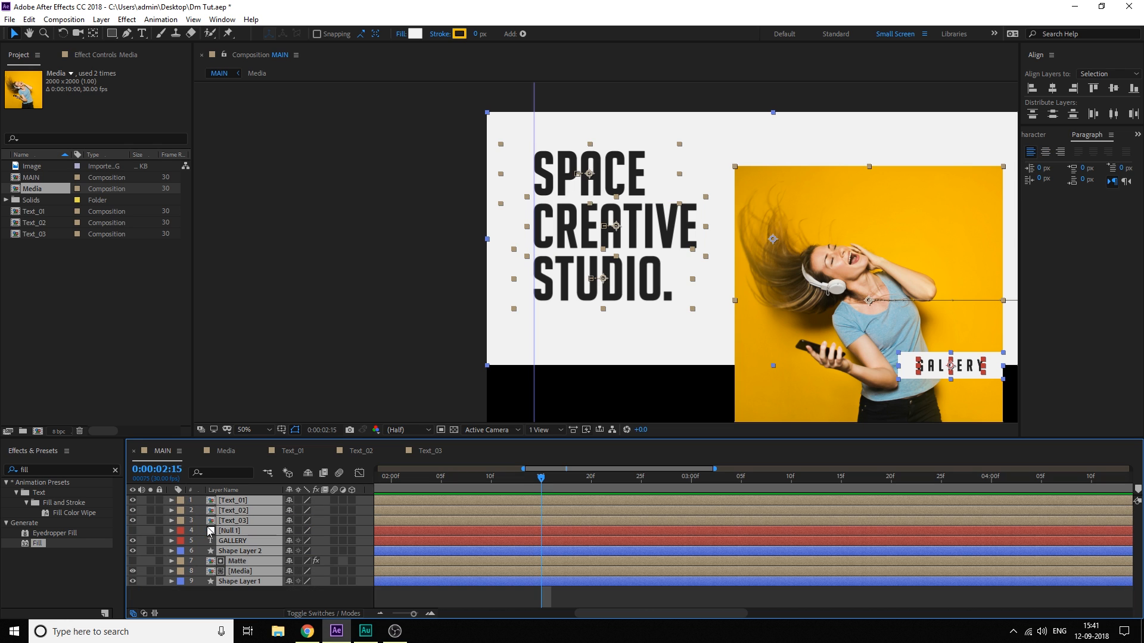
{"action": "left_click", "coordinate": [235, 594]}
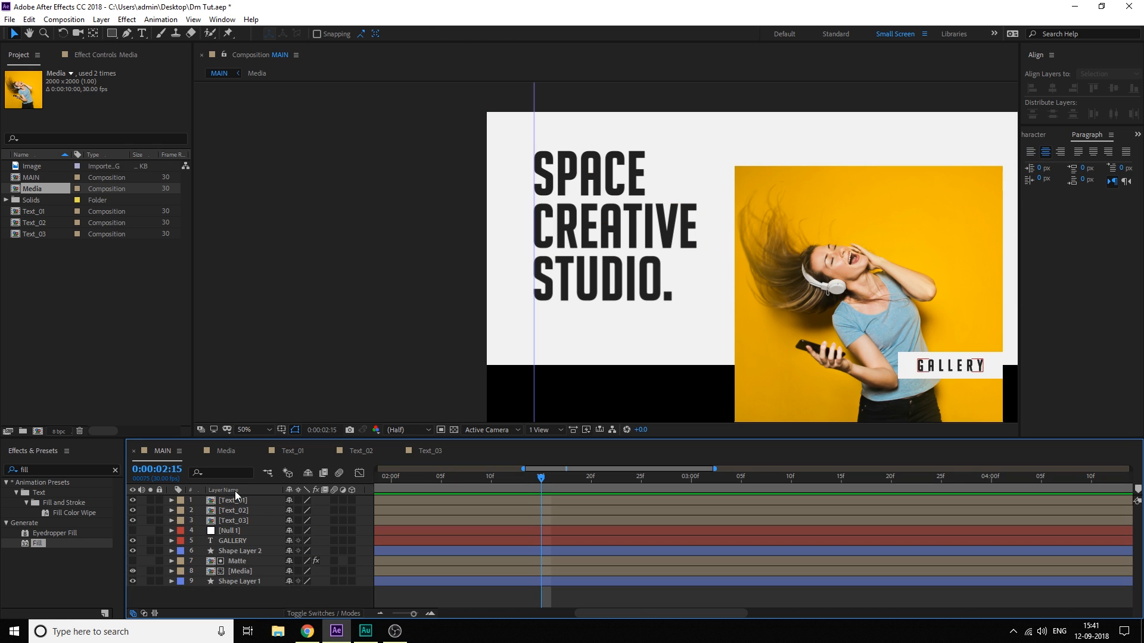
Create a full-frame rectangle shape layer in MAIN with no fill and a 15 px yellow stroke
{"action": "double_click", "coordinate": [112, 34]}
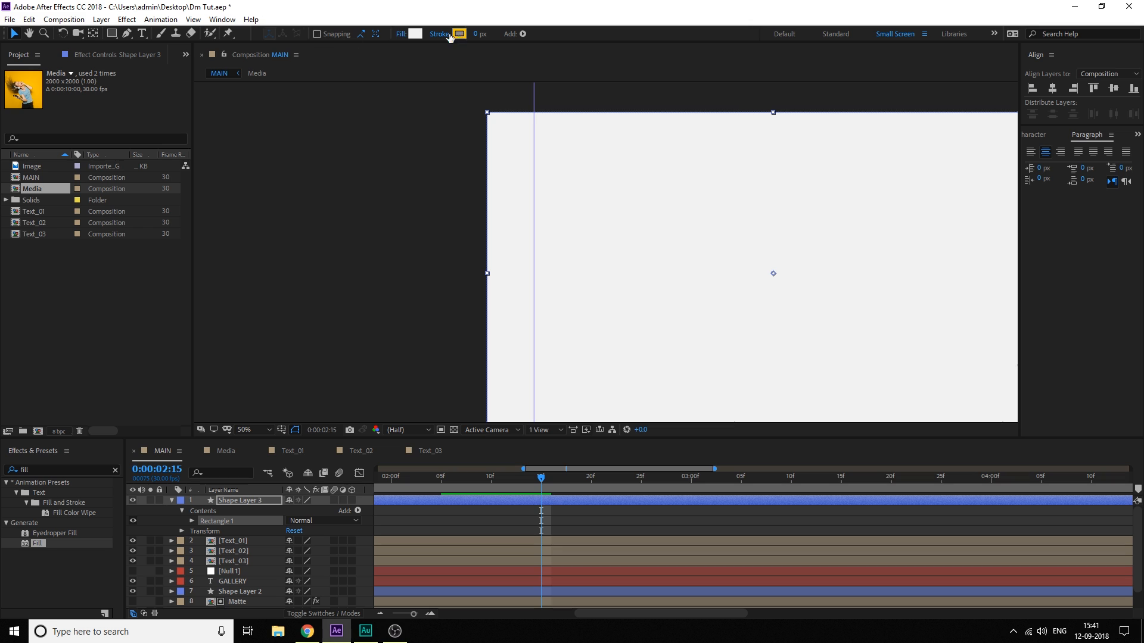
{"action": "left_click", "coordinate": [401, 34]}
{"action": "left_click", "coordinate": [702, 281]}
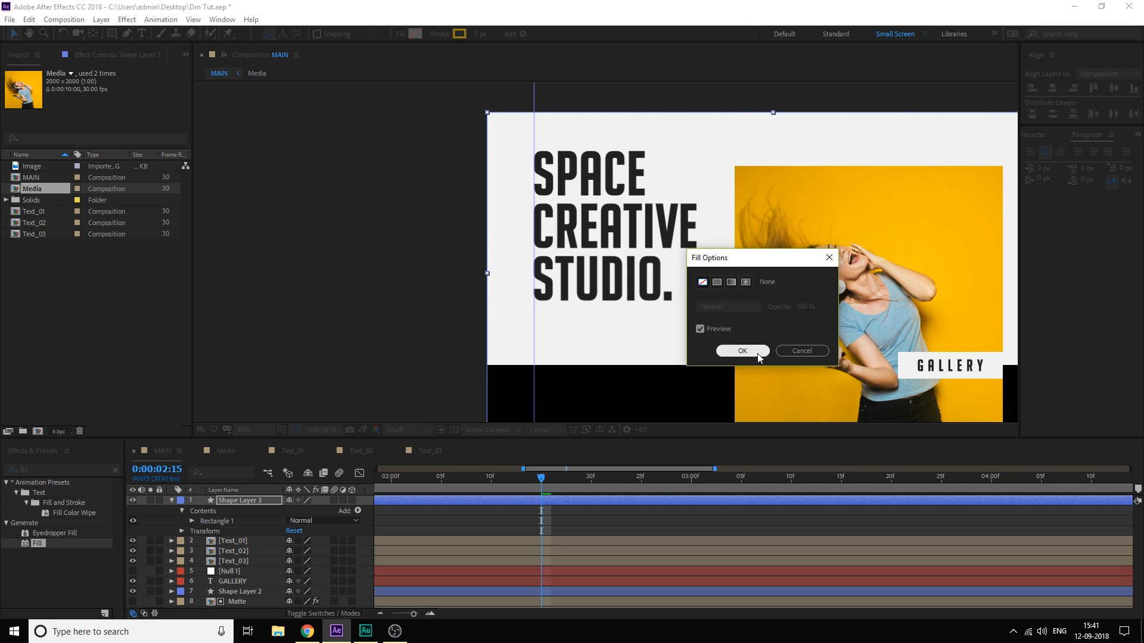
{"action": "left_click", "coordinate": [742, 351]}
{"action": "left_click", "coordinate": [475, 35]}
{"action": "type", "text": "1"}
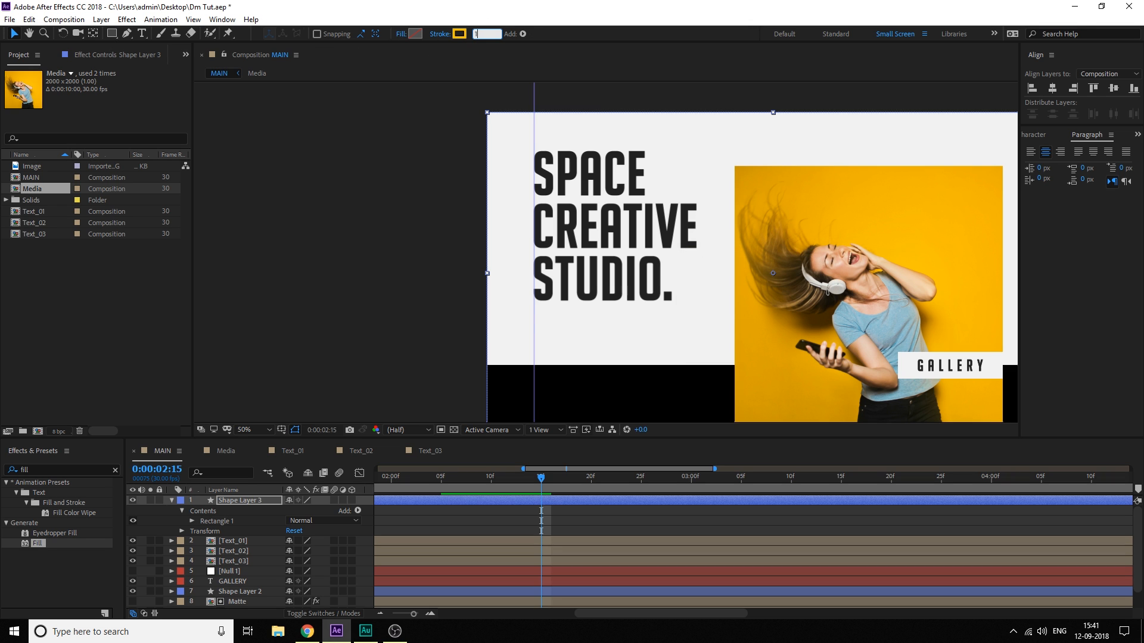
{"action": "type", "text": "5"}
{"action": "key", "text": "Return"}
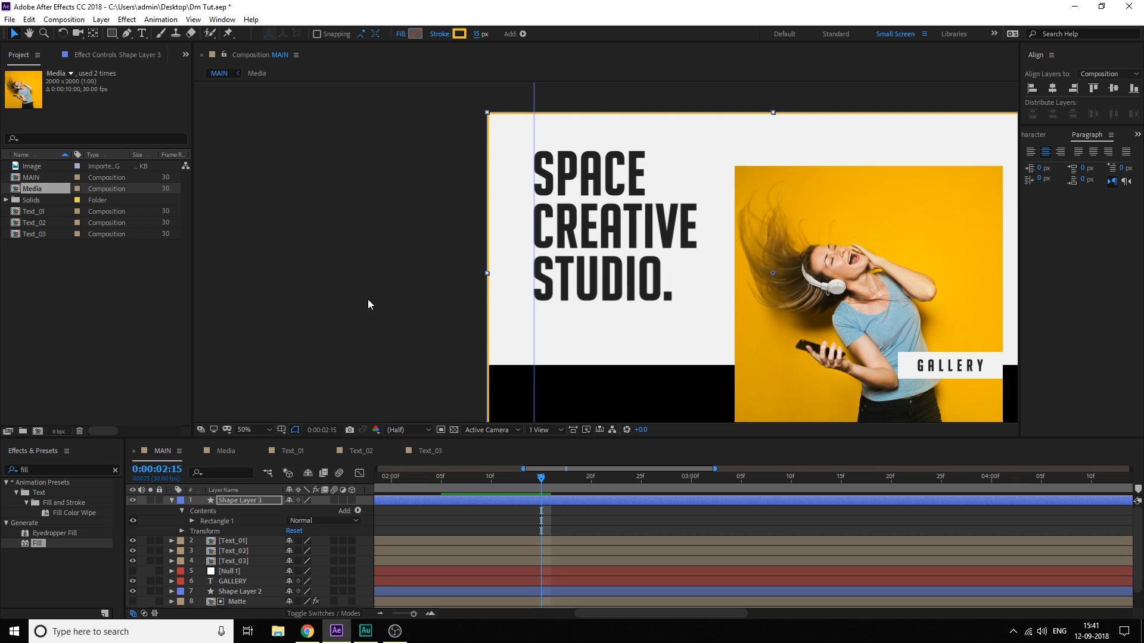
Set the new rectangle path's size to a 1000 × 1000 square
{"action": "left_click", "coordinate": [192, 522]}
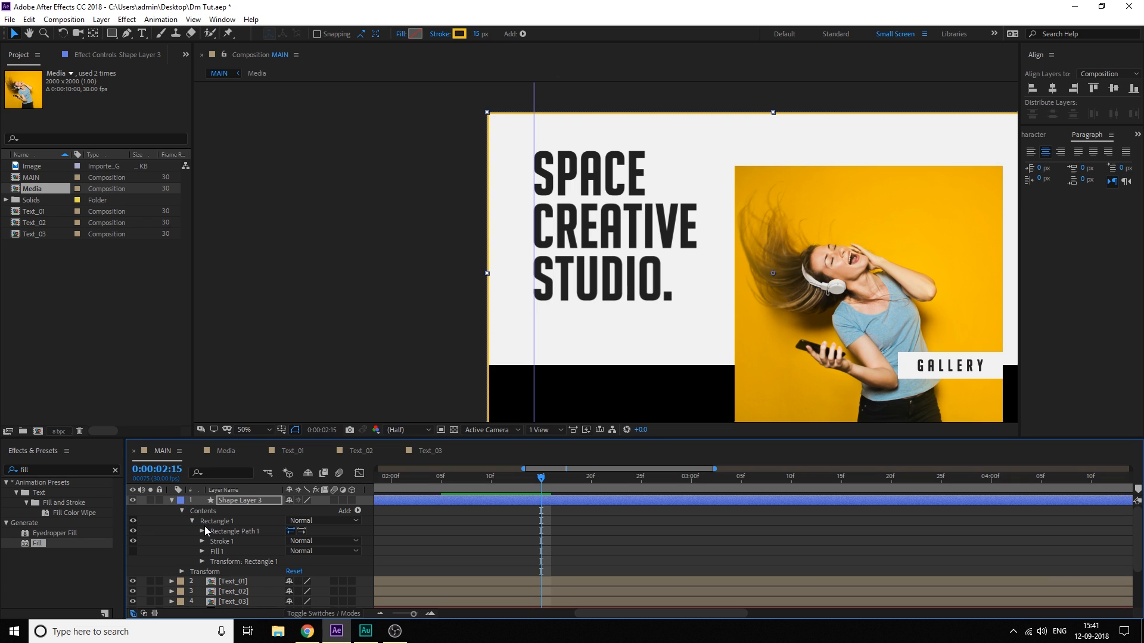
{"action": "left_click", "coordinate": [202, 531]}
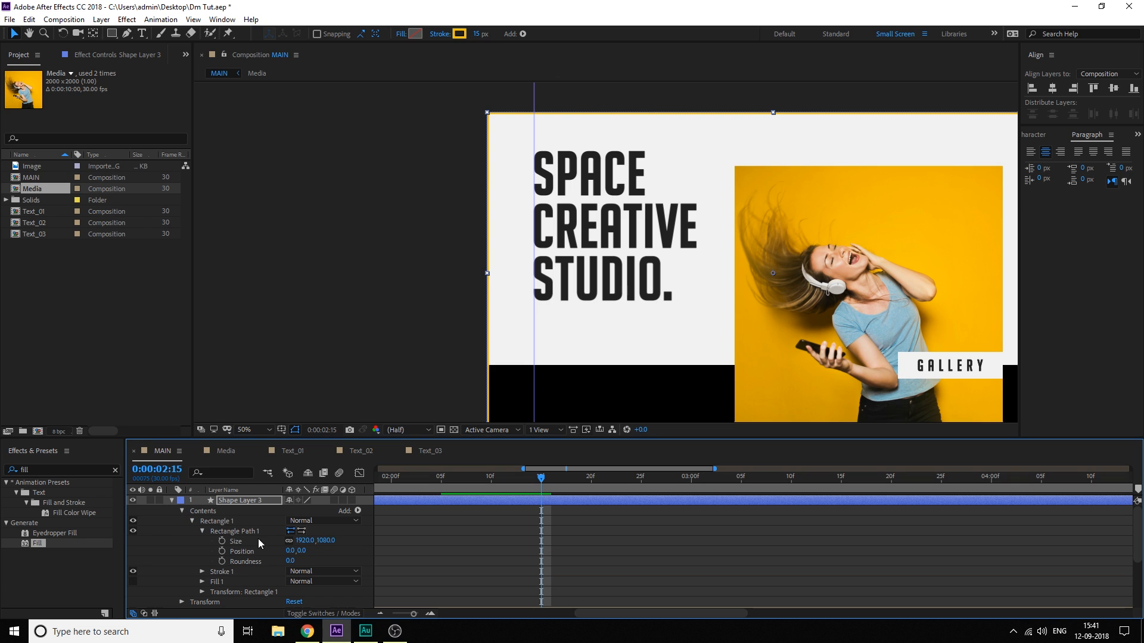
{"action": "left_click", "coordinate": [289, 540]}
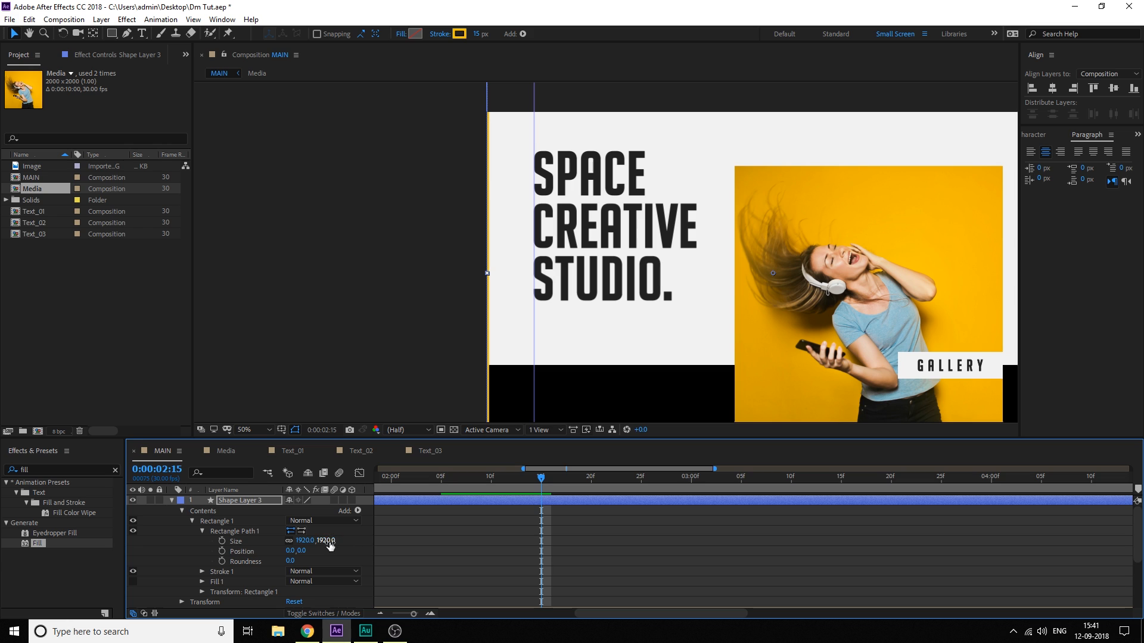
{"action": "left_click_drag", "start_coordinate": [330, 546], "coordinate": [304, 544]}
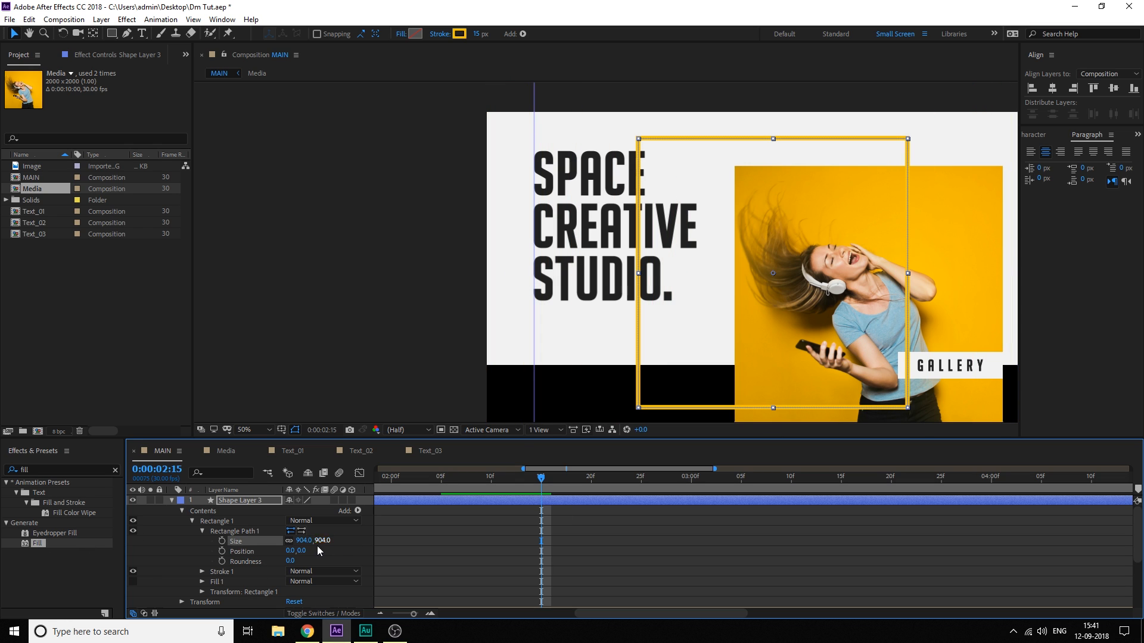
{"action": "left_click", "coordinate": [322, 541]}
{"action": "type", "text": "100"}
{"action": "key", "text": "Return"}
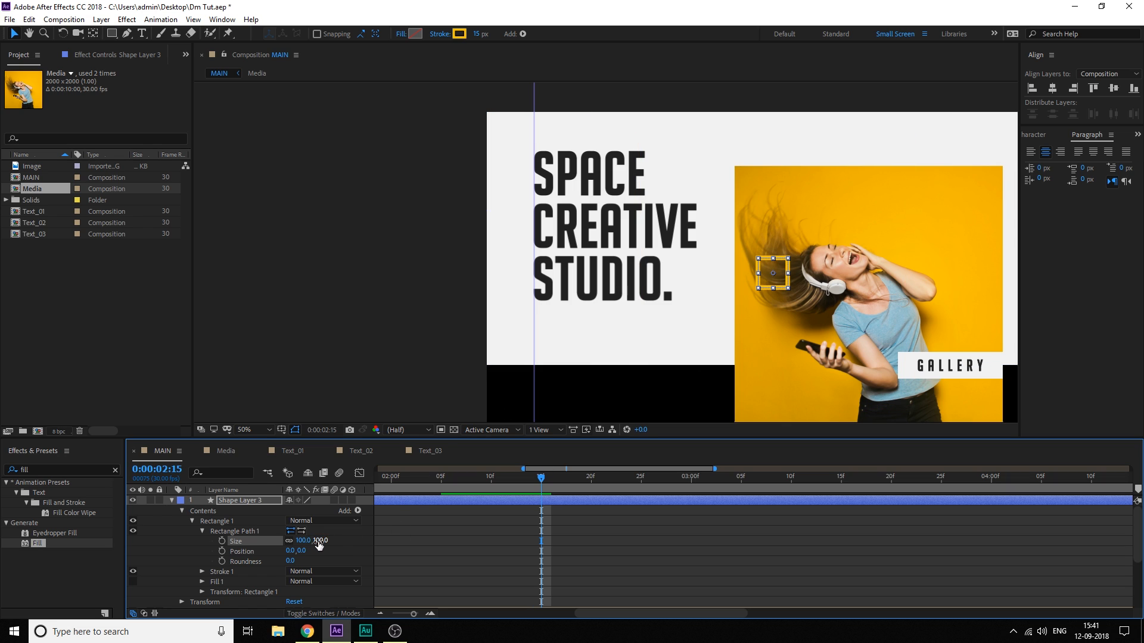
{"action": "key", "text": "Return"}
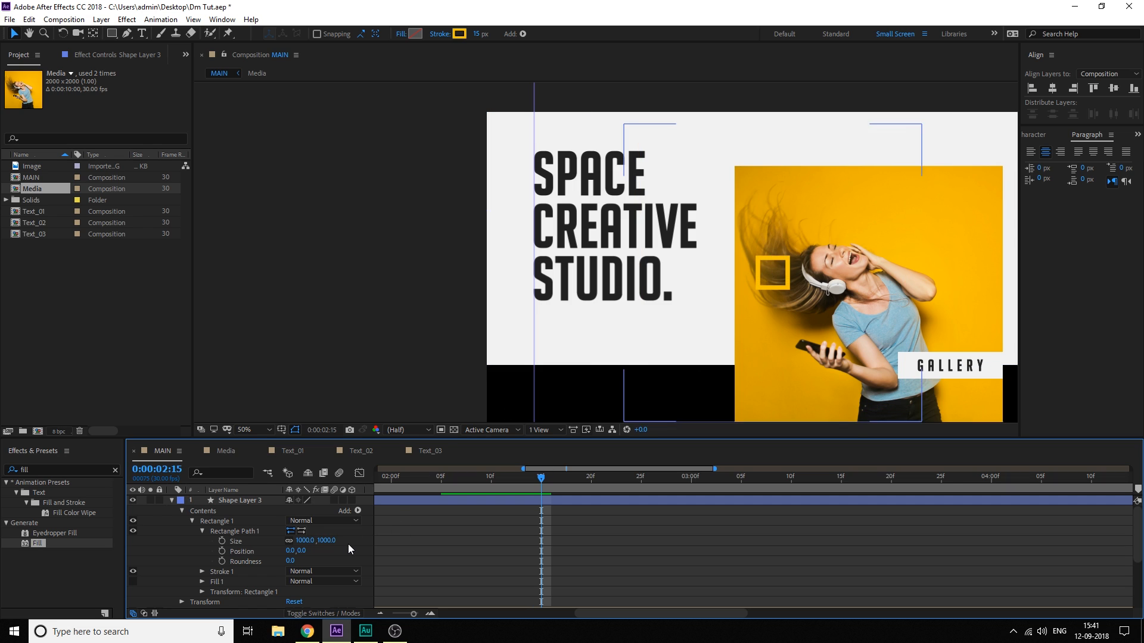
Position the yellow square outline around the image so that it frames it with an even margin
{"action": "left_click_drag", "start_coordinate": [626, 322], "coordinate": [721, 350]}
{"action": "left_click_drag", "start_coordinate": [863, 330], "coordinate": [749, 323]}
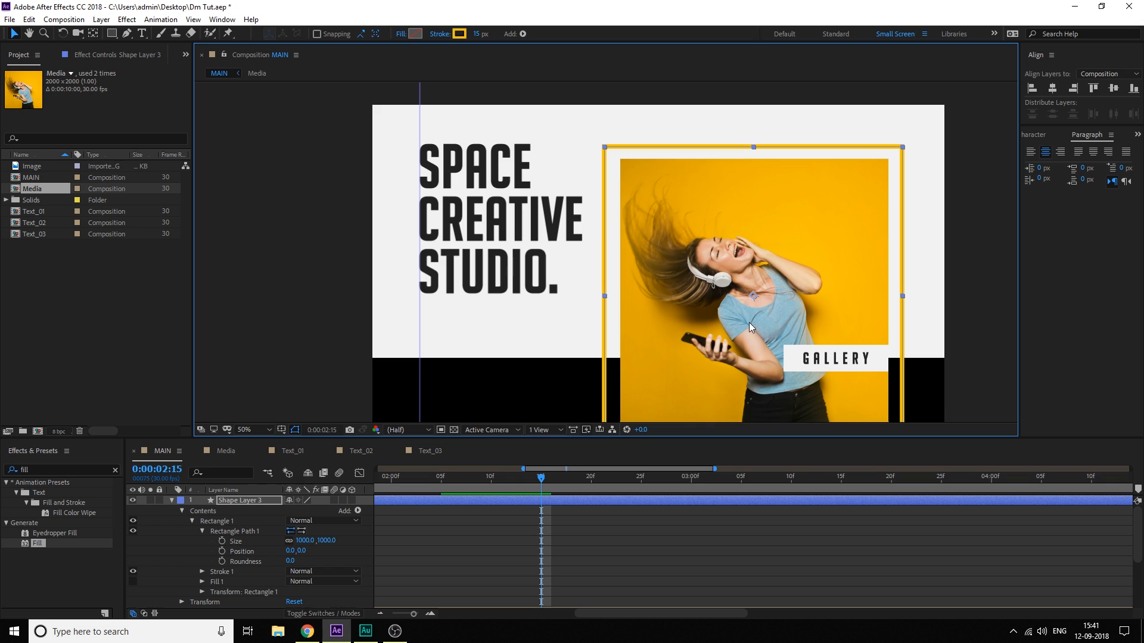
{"action": "key", "text": "Up"}
{"action": "key", "text": "Up"}
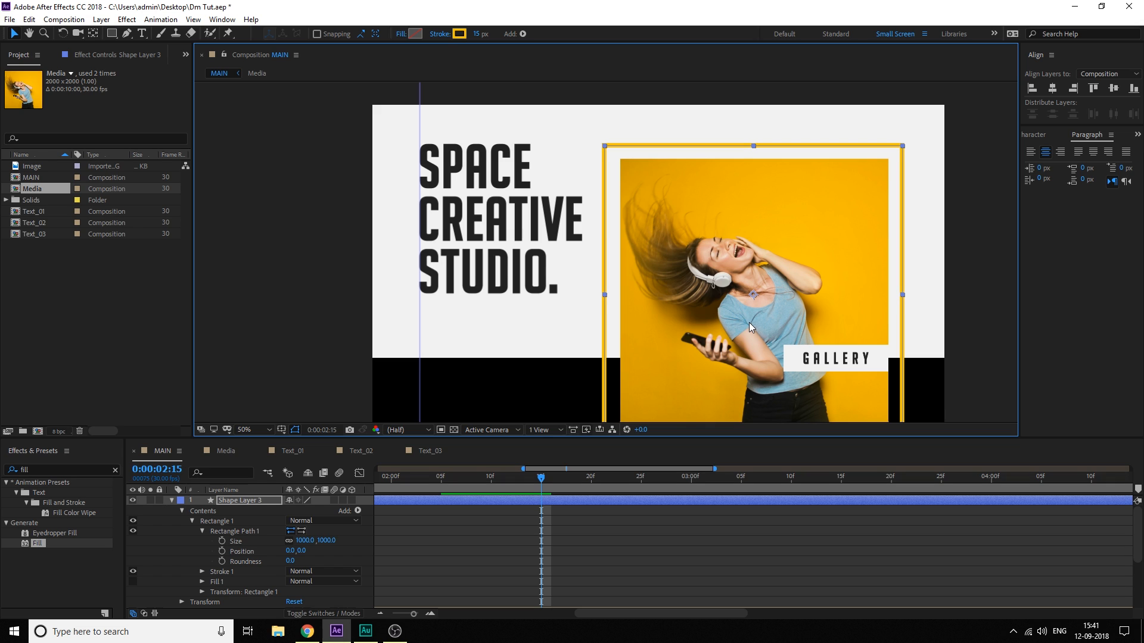
{"action": "key", "text": "Right"}
{"action": "key", "text": "Up"}
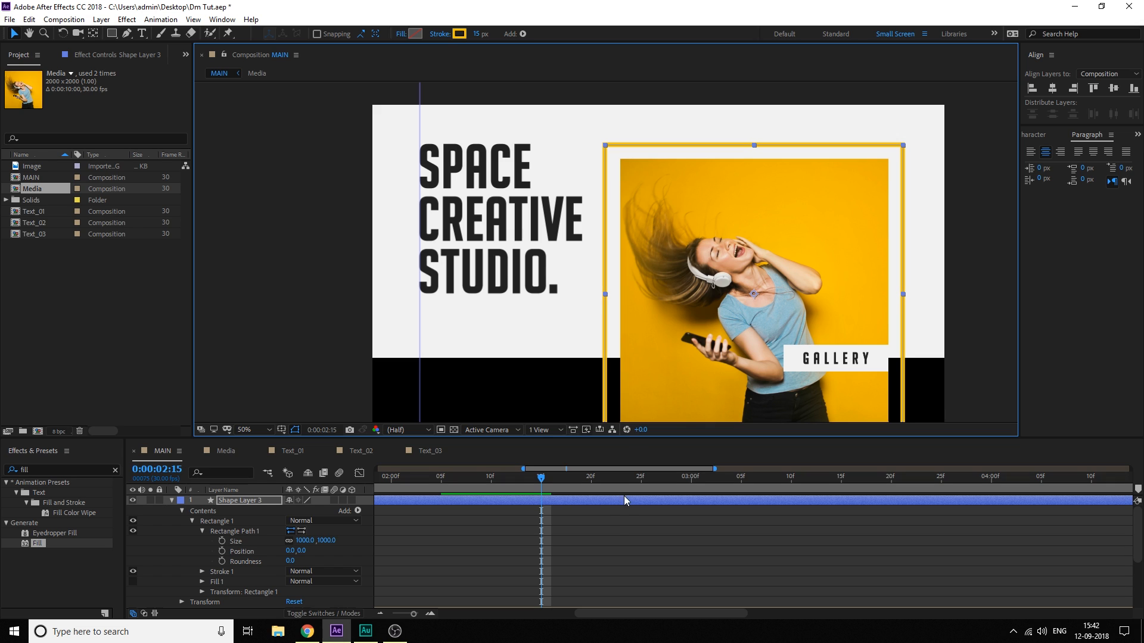
{"action": "left_click", "coordinate": [443, 526]}
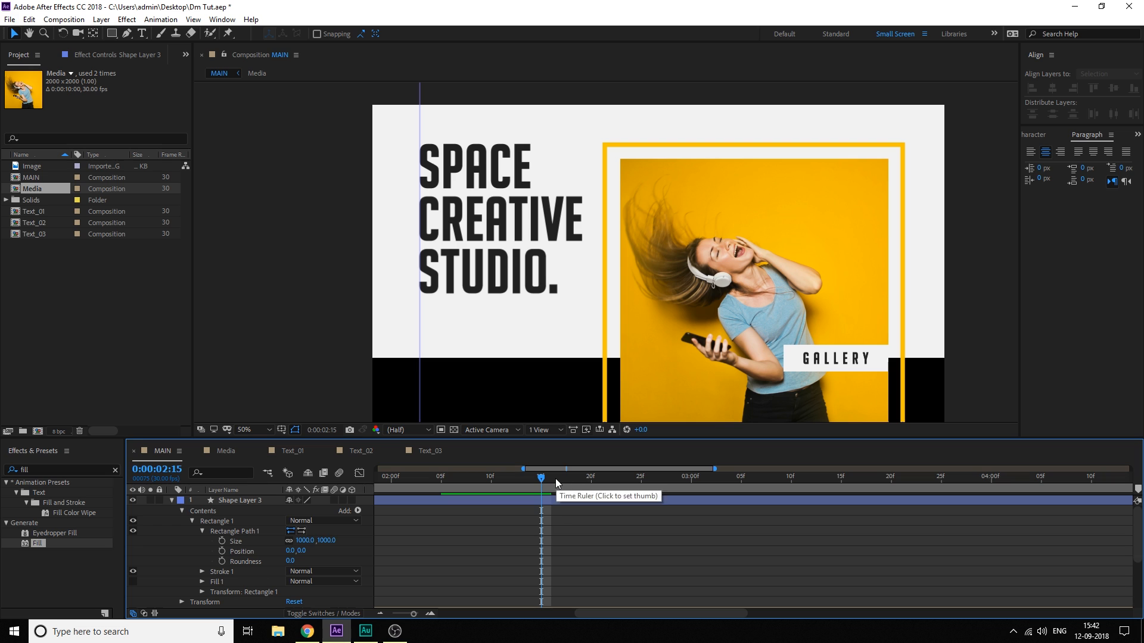
Keyframe the yellow rectangle path's Size at 1000 at 0:00:03:00 and 875 at 0:00:02:15
{"action": "left_click_drag", "start_coordinate": [567, 491], "coordinate": [691, 492]}
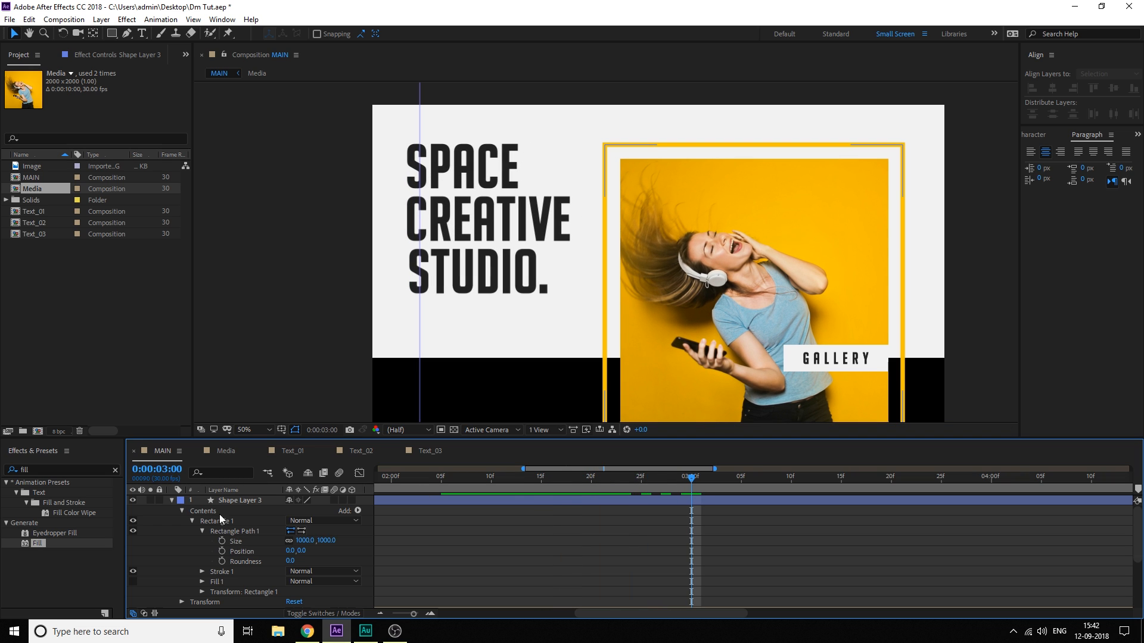
{"action": "left_click", "coordinate": [237, 500]}
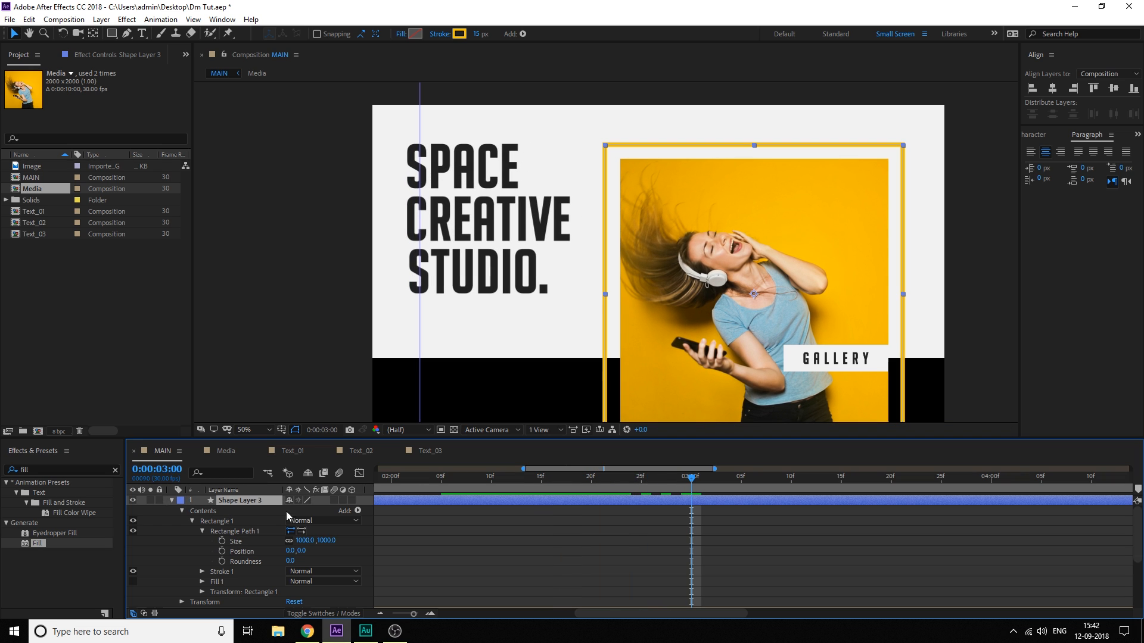
{"action": "left_click", "coordinate": [223, 542]}
{"action": "left_click_drag", "start_coordinate": [690, 481], "coordinate": [541, 480]}
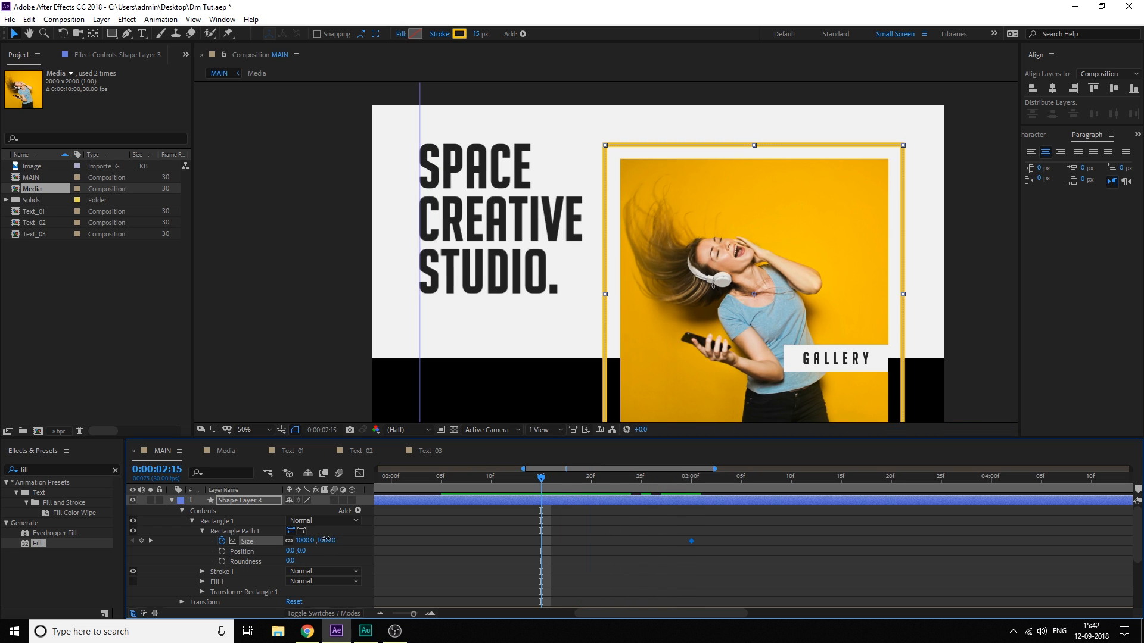
{"action": "left_click_drag", "start_coordinate": [326, 540], "coordinate": [261, 549]}
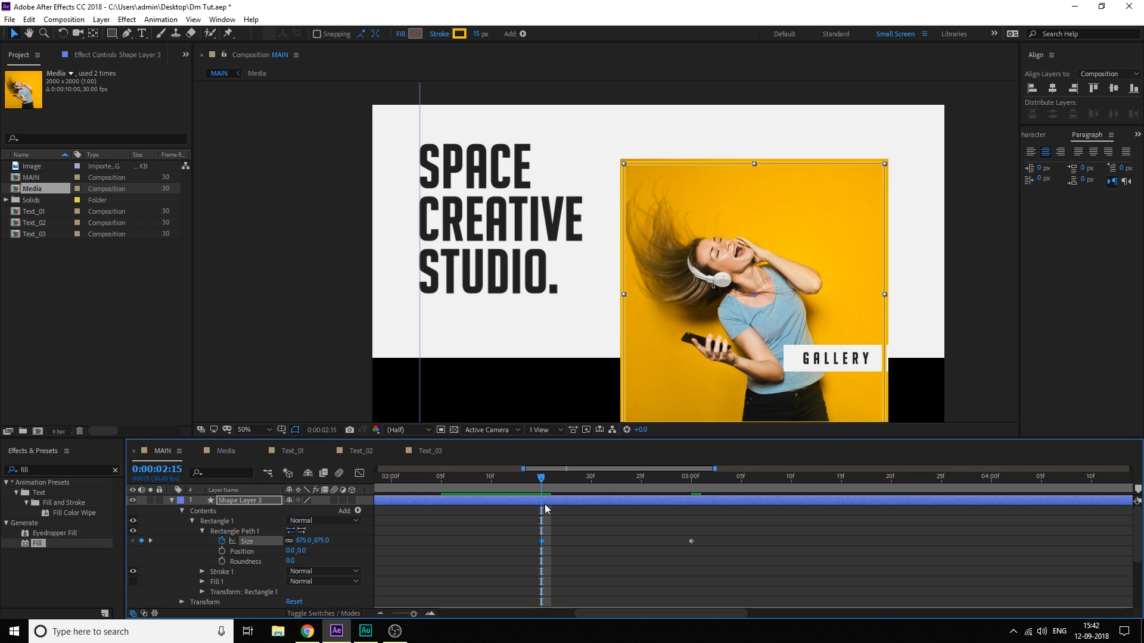
Trim the yellow frame layer to start at 0:00:02:15, move it directly below the Media layer, and preview its growth
{"action": "key", "text": "alt+bracketleft"}
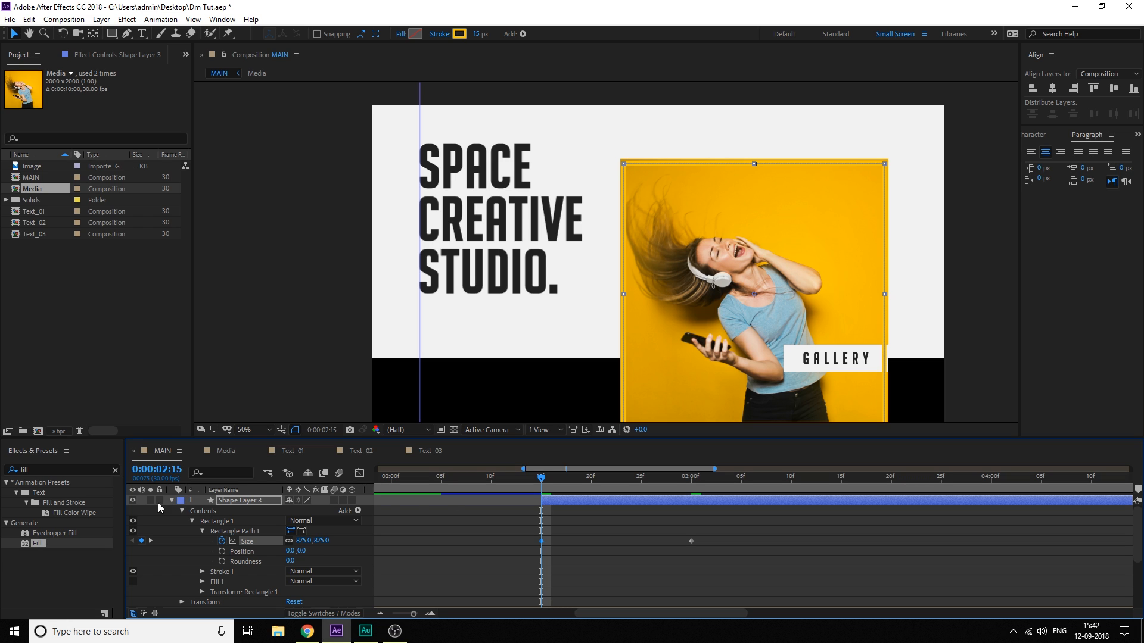
{"action": "left_click", "coordinate": [171, 500]}
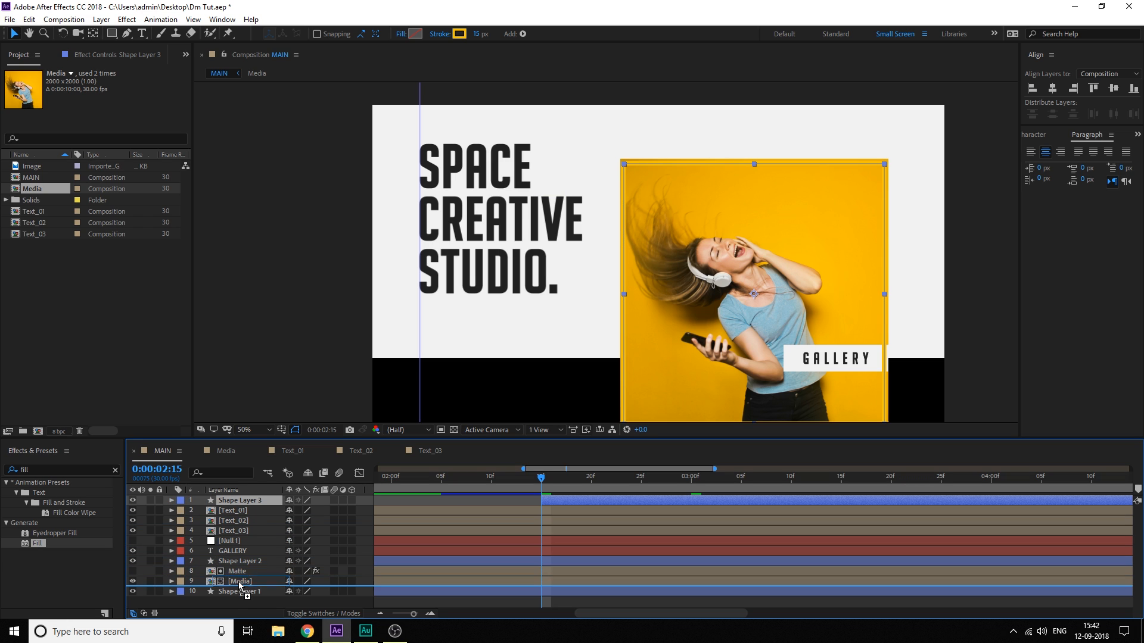
{"action": "left_click", "coordinate": [234, 602]}
{"action": "key", "text": "space"}
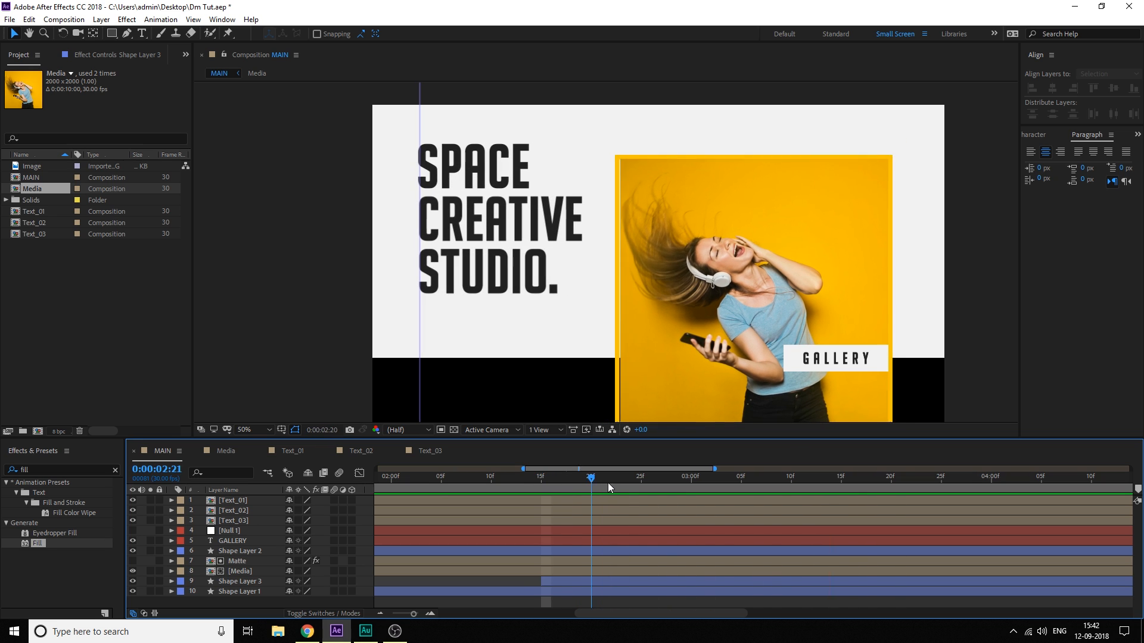
{"action": "left_click", "coordinate": [241, 582]}
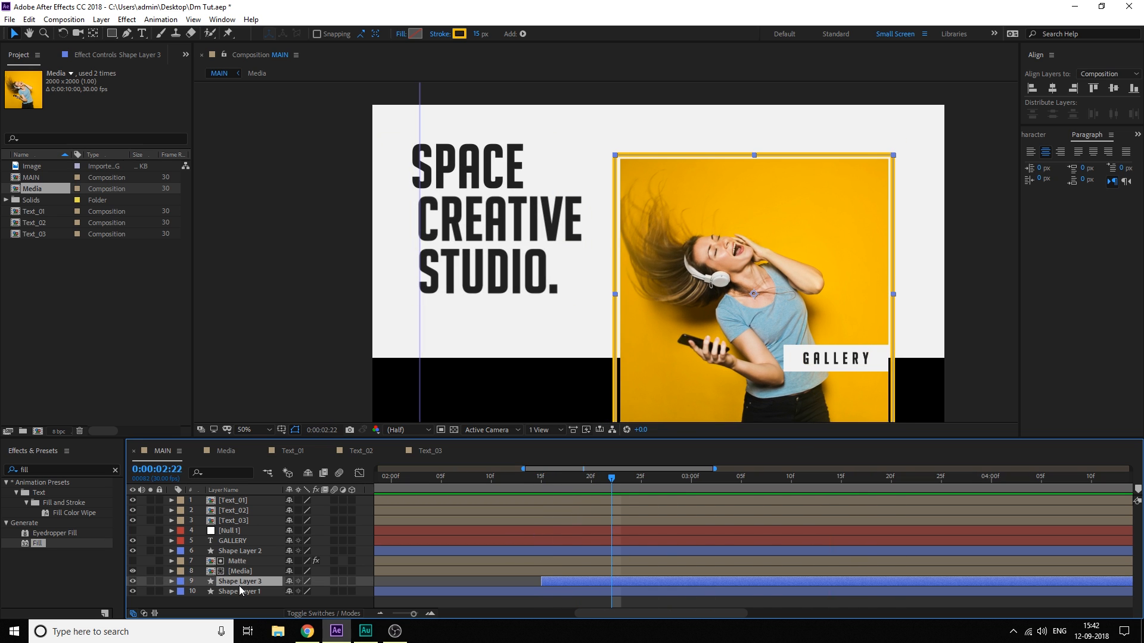
Ease the yellow outline's Size keyframes, shape their speed graph into a sharp central peak, and preview the growth from 0:00:02:15
{"action": "key", "text": "u"}
{"action": "left_click_drag", "start_coordinate": [521, 588], "coordinate": [758, 604]}
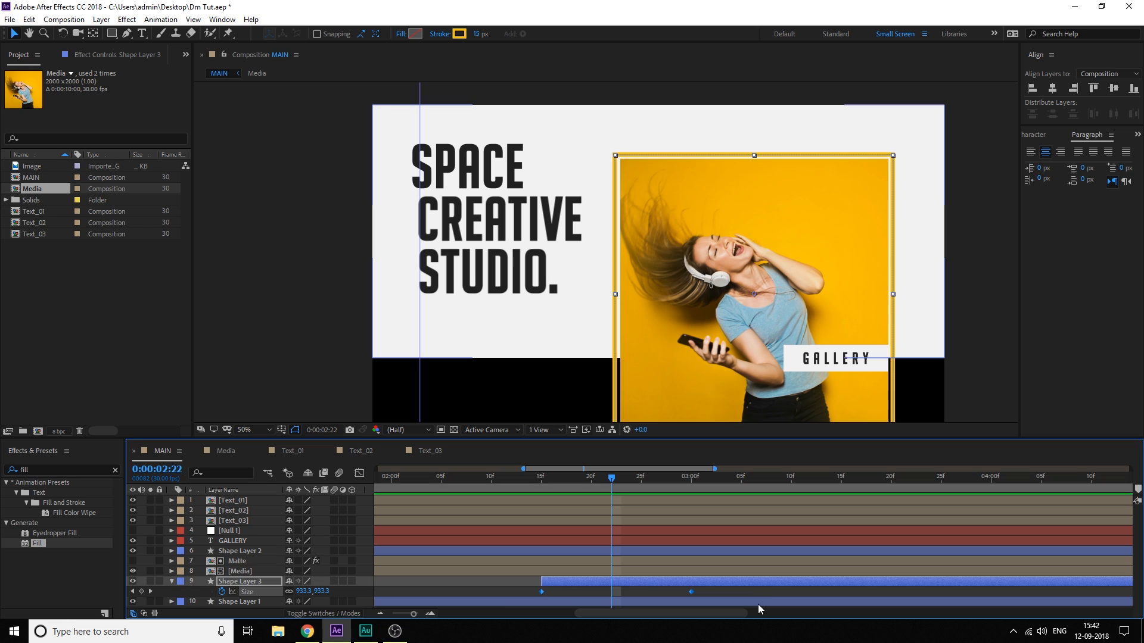
{"action": "key", "text": "F9"}
{"action": "left_click", "coordinate": [359, 473]}
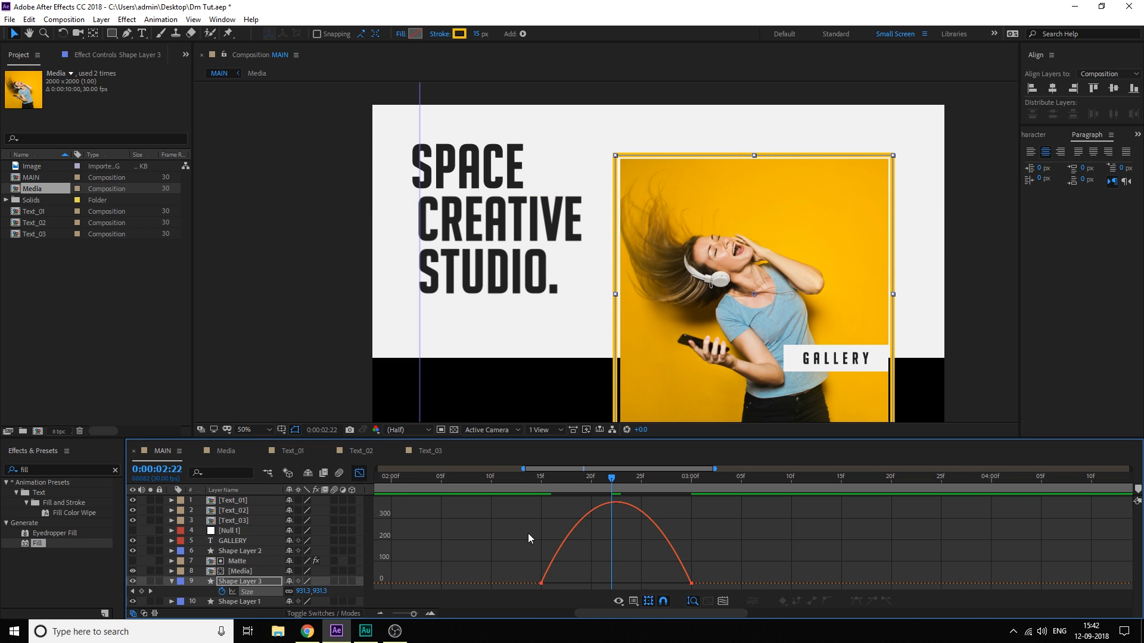
{"action": "left_click", "coordinate": [620, 481]}
{"action": "left_click_drag", "start_coordinate": [569, 560], "coordinate": [630, 585]}
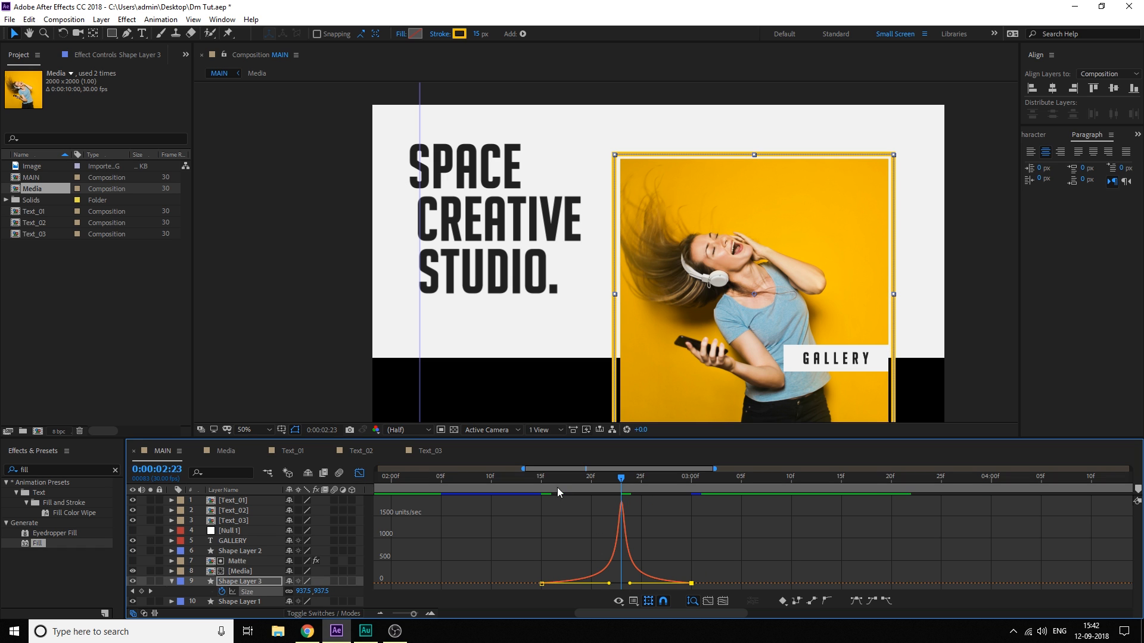
{"action": "left_click", "coordinate": [541, 480]}
{"action": "key", "text": "space"}
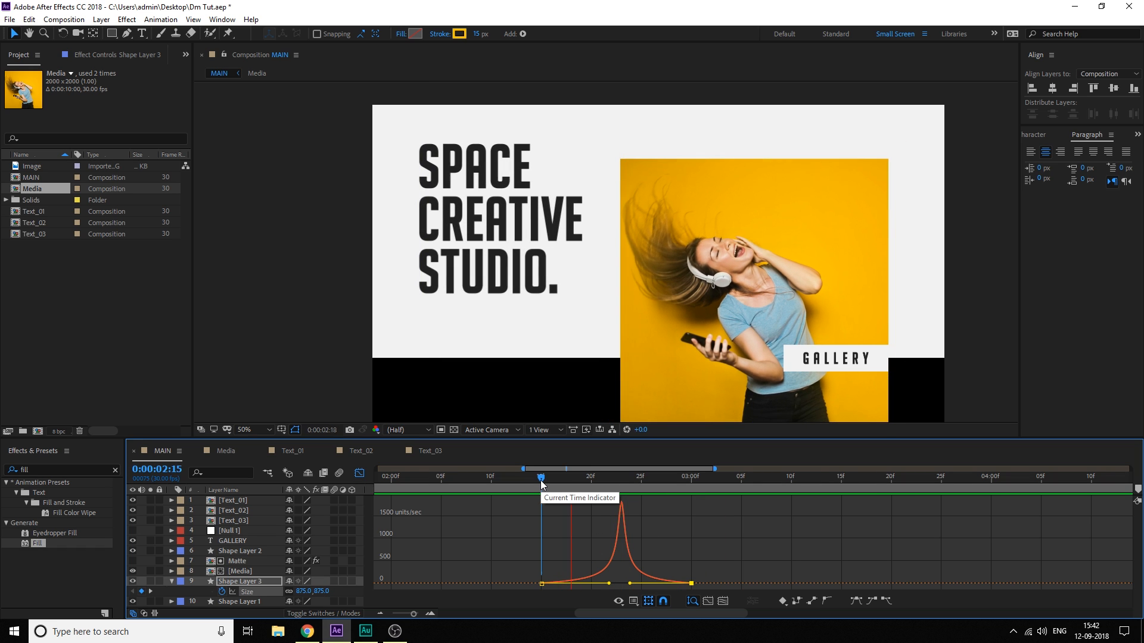
{"action": "key", "text": "space"}
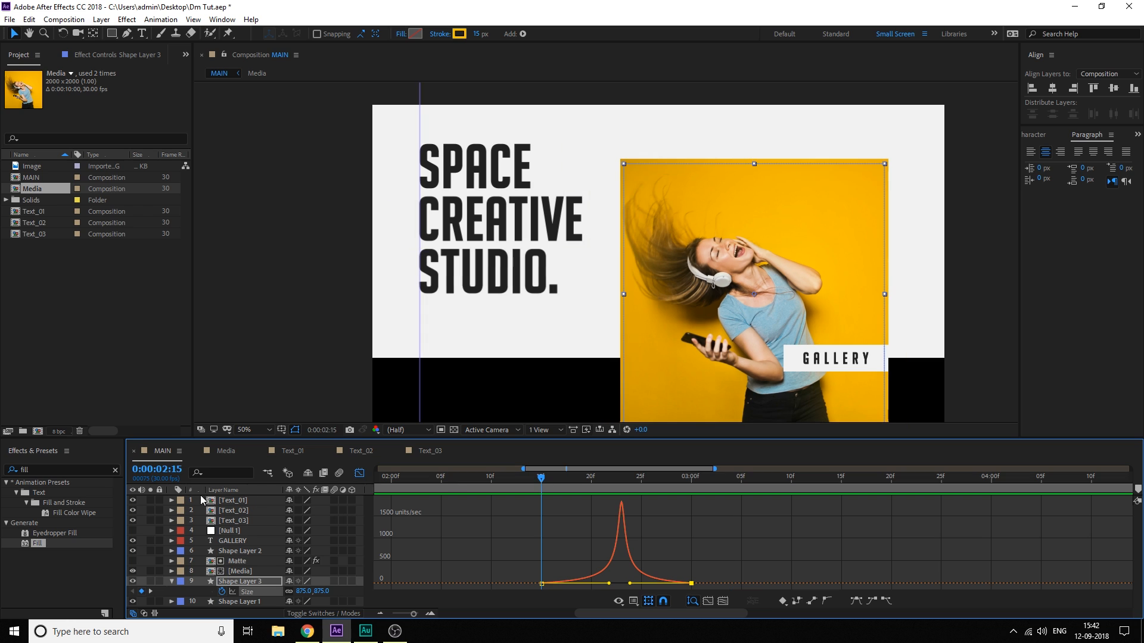
Close the Media, Text_01, Text_02 and Text_03 timelines and enlarge MAIN's layer timeline with the outline layer collapsed
{"action": "left_click", "coordinate": [198, 451]}
{"action": "left_click", "coordinate": [198, 451]}
{"action": "left_click", "coordinate": [198, 451]}
{"action": "left_click", "coordinate": [197, 451]}
{"action": "left_click", "coordinate": [358, 475]}
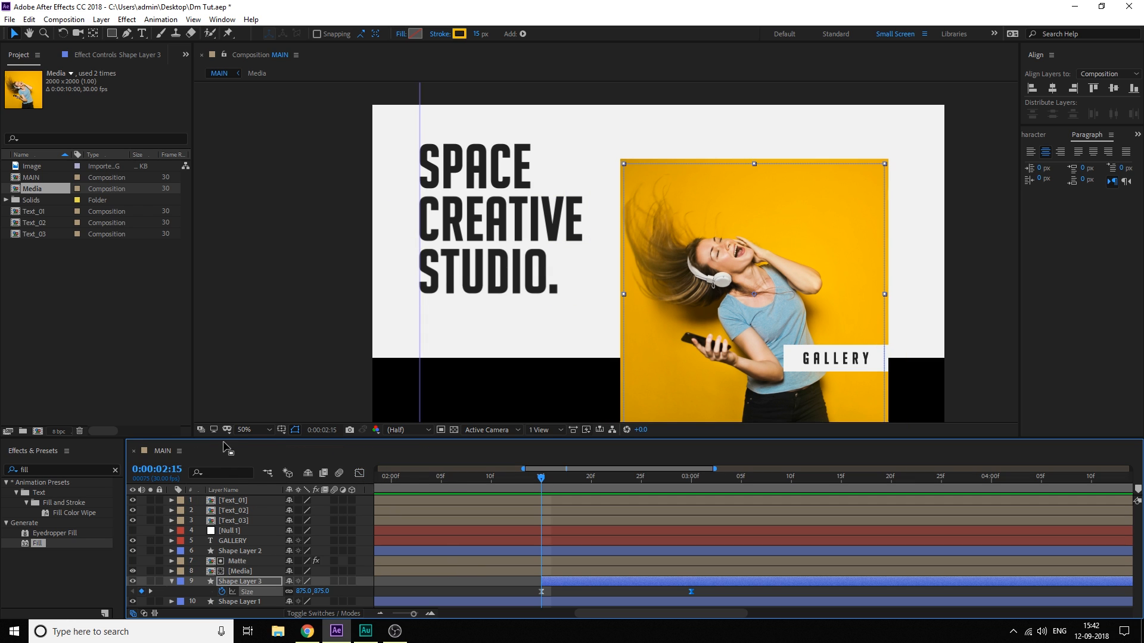
{"action": "left_click_drag", "start_coordinate": [226, 439], "coordinate": [229, 407]}
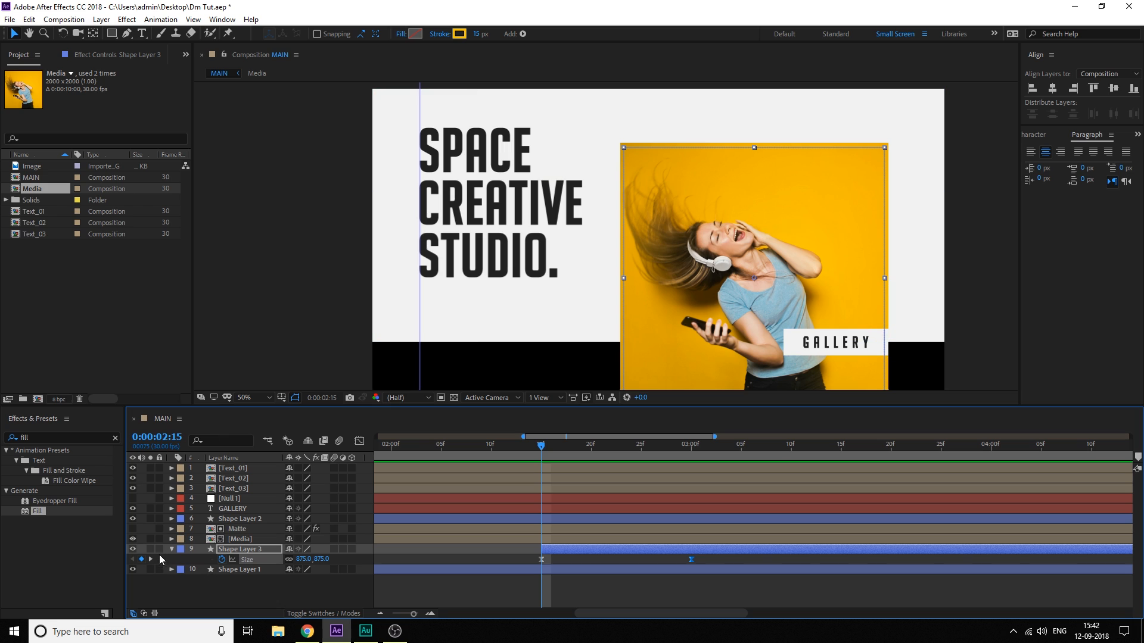
{"action": "left_click", "coordinate": [170, 553]}
Duplicate the Media layer, move the copy directly above the Matte layer, and set its track matte to None
{"action": "left_click", "coordinate": [239, 538]}
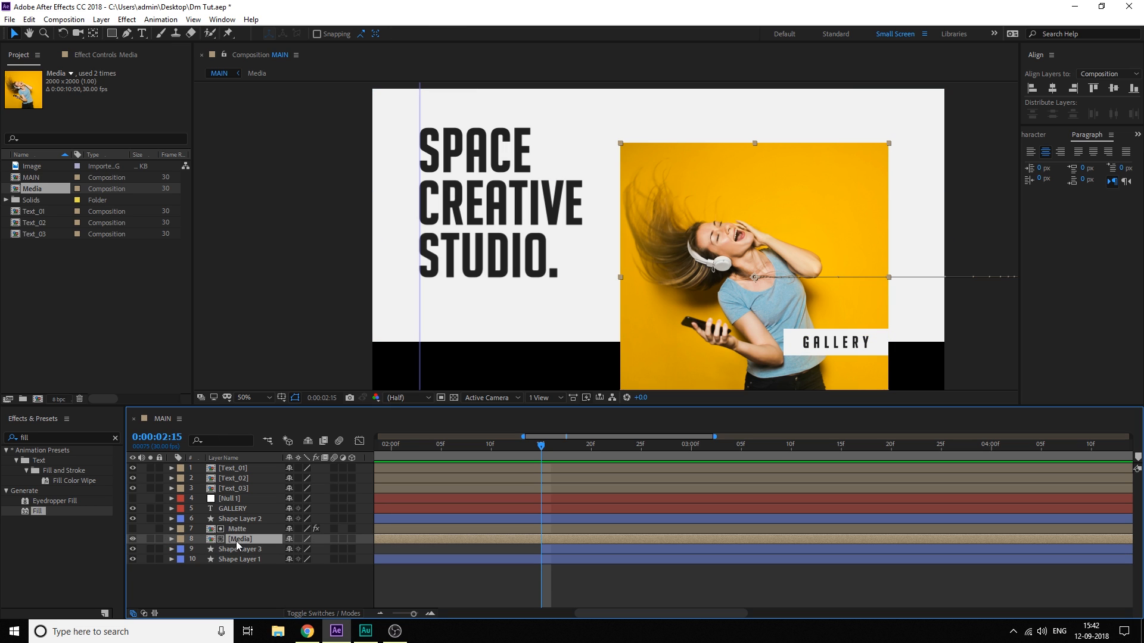
{"action": "key", "text": "ctrl+d"}
{"action": "key", "text": "ctrl+bracketright"}
{"action": "key", "text": "F4"}
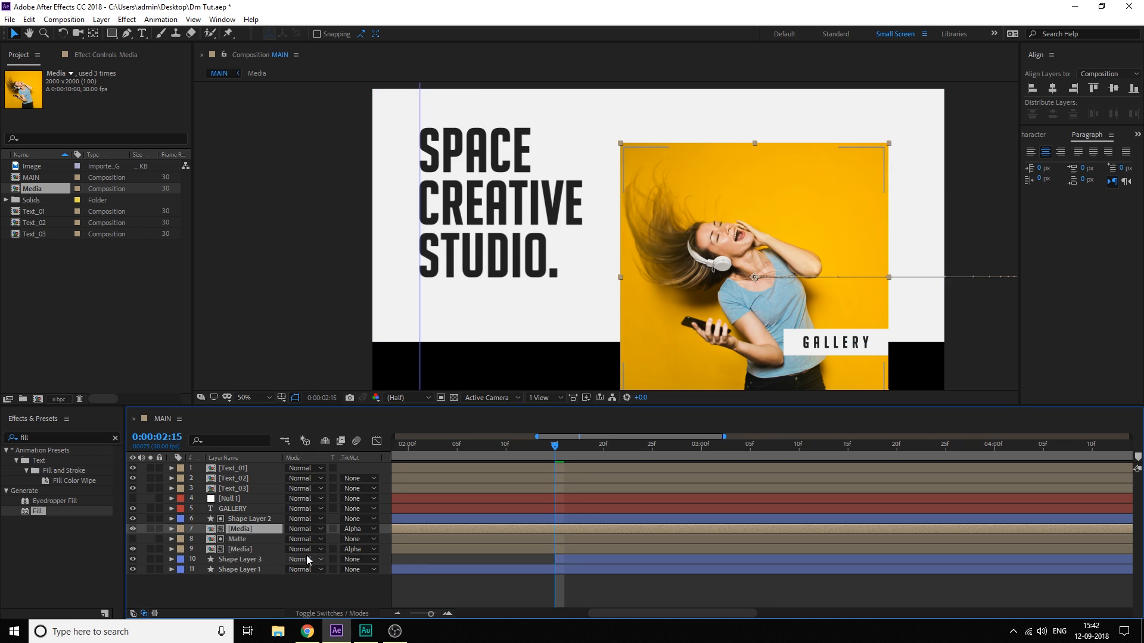
{"action": "left_click", "coordinate": [364, 529]}
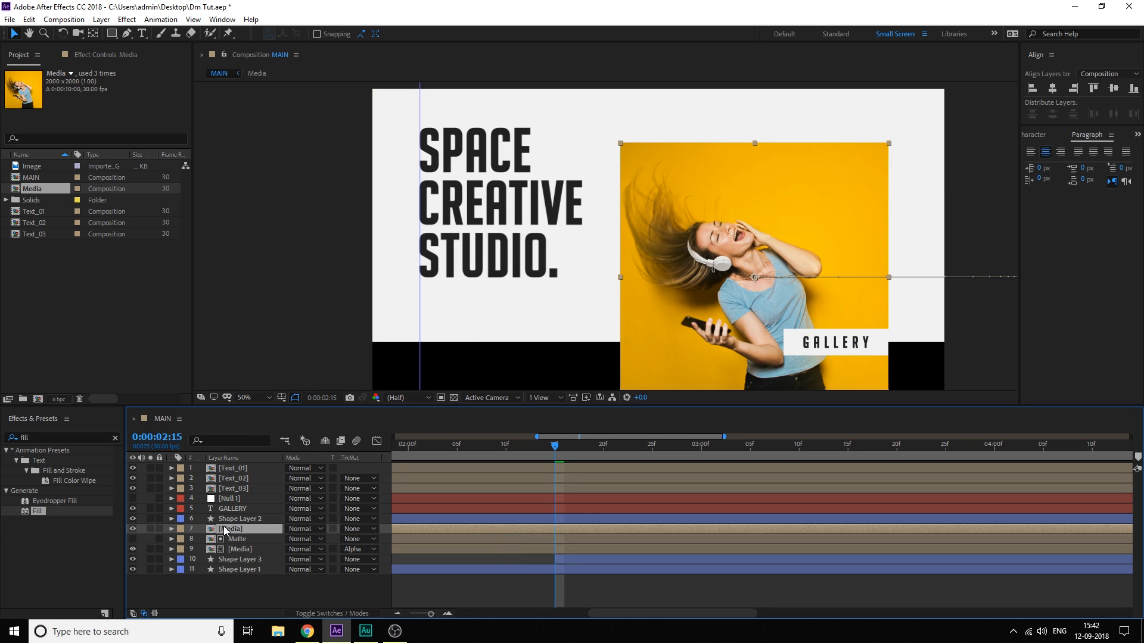
Remove all Position keyframes from the duplicated Media layer at 0:00:01:25
{"action": "key", "text": "Home"}
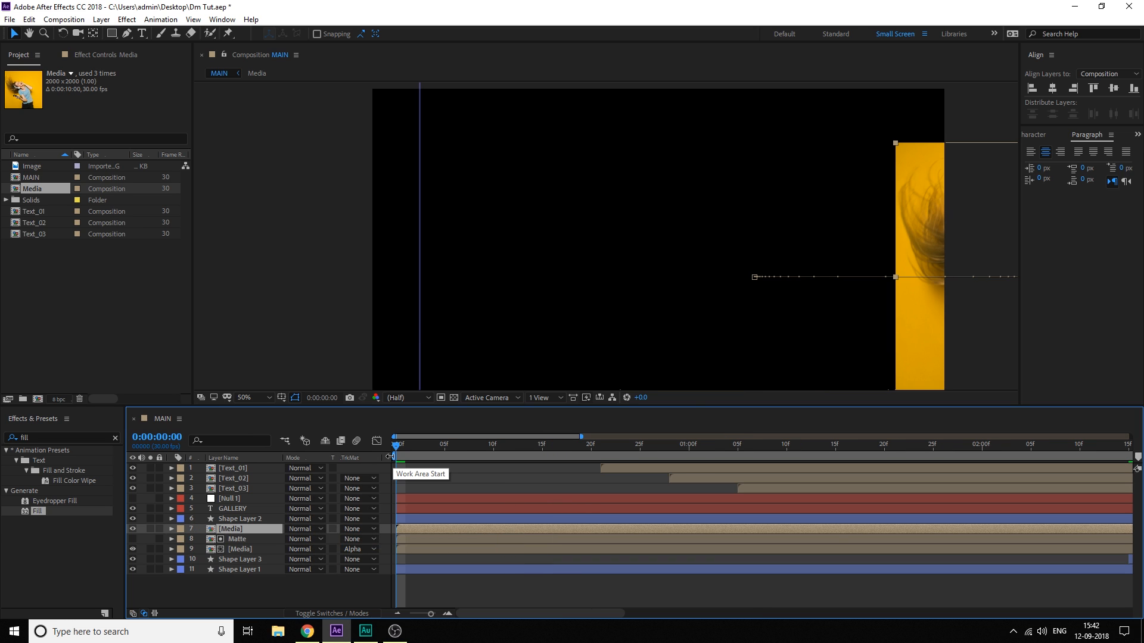
{"action": "key", "text": "p"}
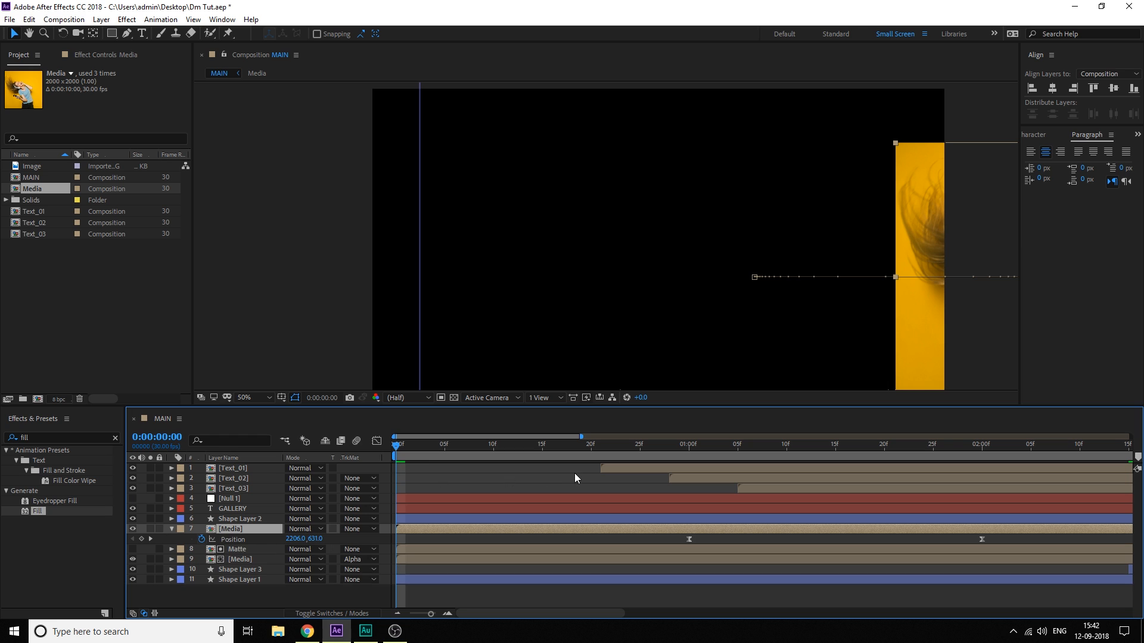
{"action": "key", "text": "semicolon"}
{"action": "left_click_drag", "start_coordinate": [467, 448], "coordinate": [540, 455]}
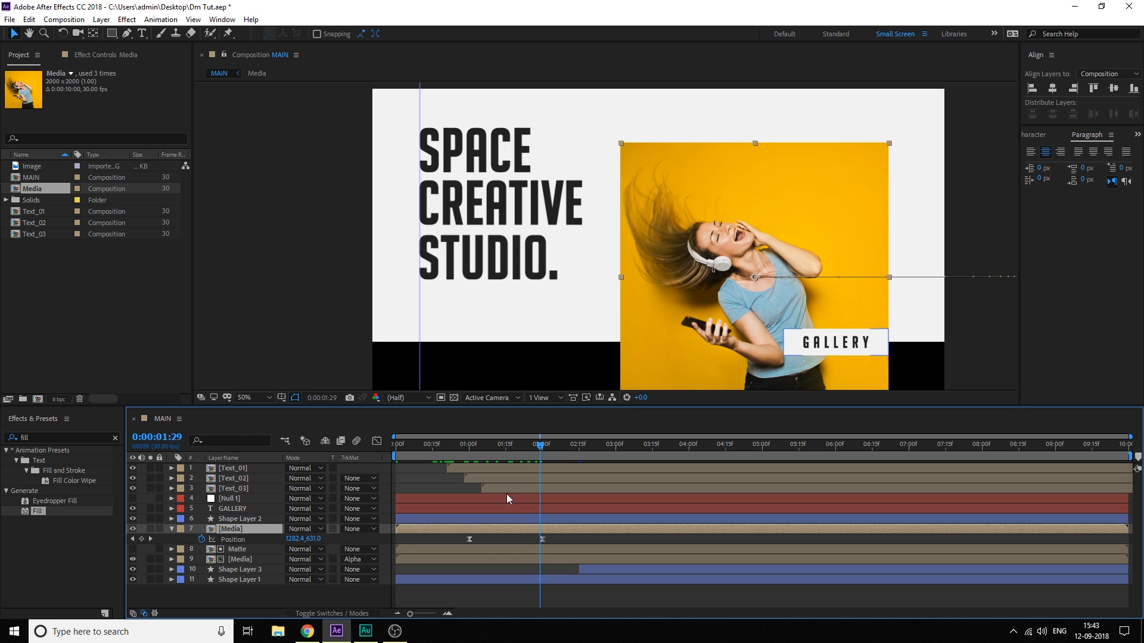
{"action": "left_click_drag", "start_coordinate": [510, 448], "coordinate": [529, 449]}
{"action": "left_click", "coordinate": [202, 539]}
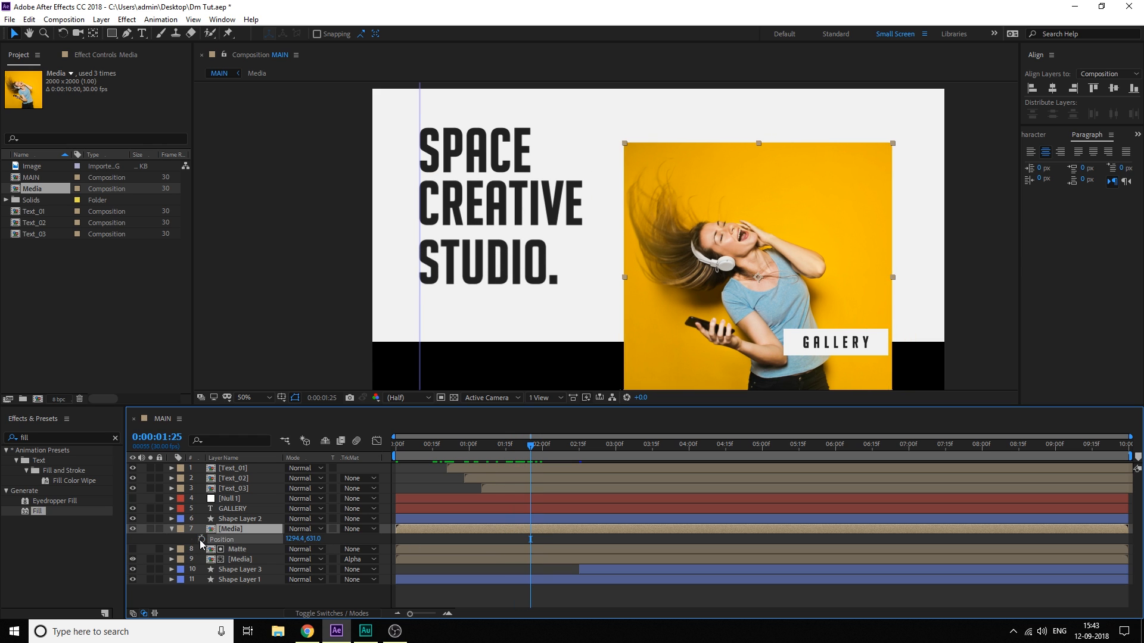
At 0:00:02:00, place the Media copy at about -323.6, 401 as a strip along the canvas's left edge, level with the white background's bottom
{"action": "left_click_drag", "start_coordinate": [759, 289], "coordinate": [274, 216]}
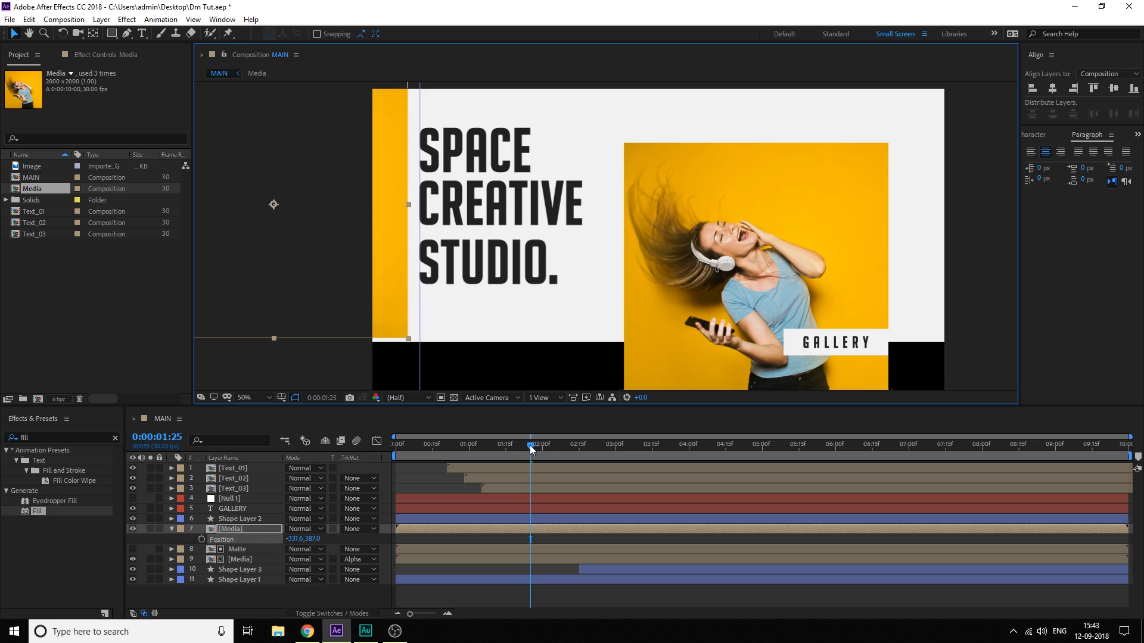
{"action": "left_click_drag", "start_coordinate": [532, 450], "coordinate": [544, 449]}
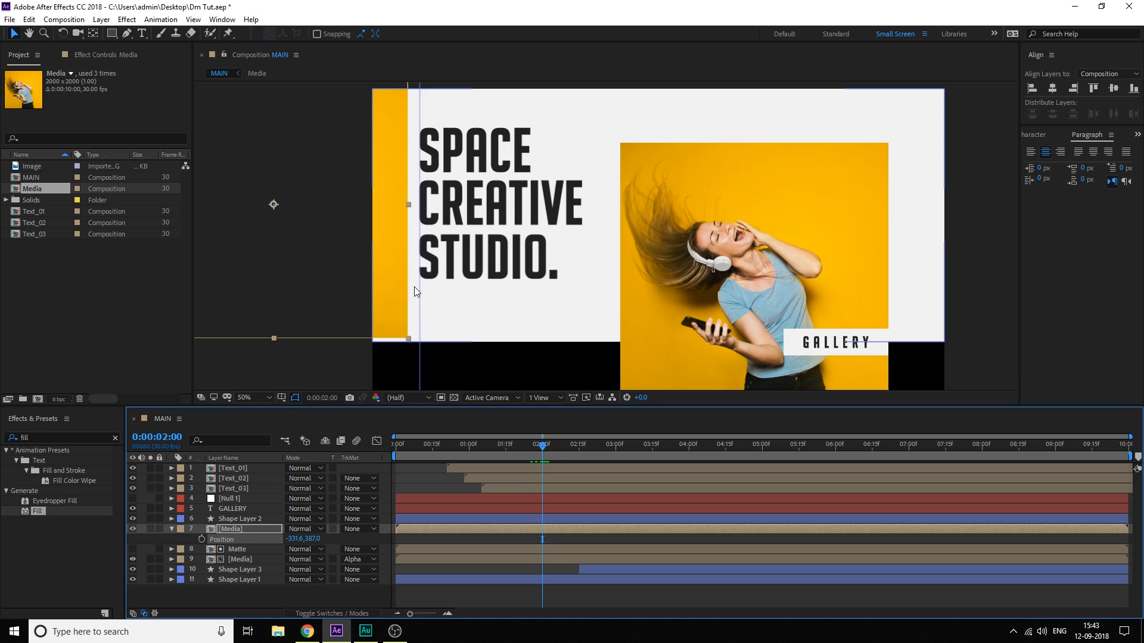
{"action": "left_click_drag", "start_coordinate": [385, 276], "coordinate": [387, 280]}
Nudge the Media copy left to Position -404.6, 401 so that only a narrow yellow strip remains on the canvas
{"action": "scroll", "coordinate": [345, 358], "scroll_direction": "up", "scroll_amount": 1}
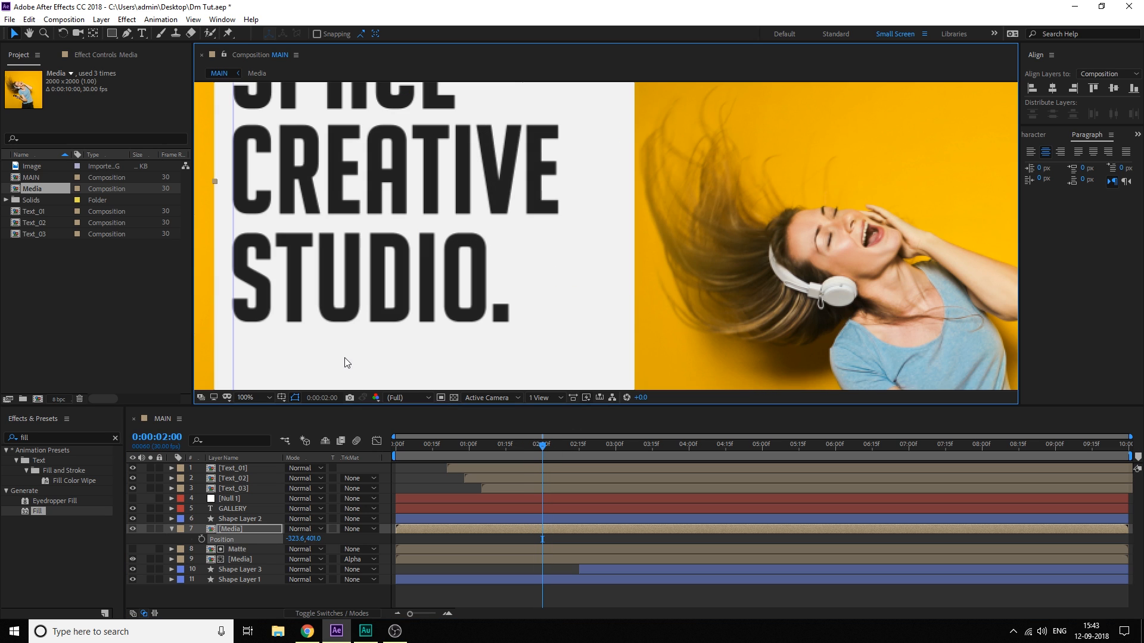
{"action": "left_click_drag", "start_coordinate": [354, 349], "coordinate": [727, 277]}
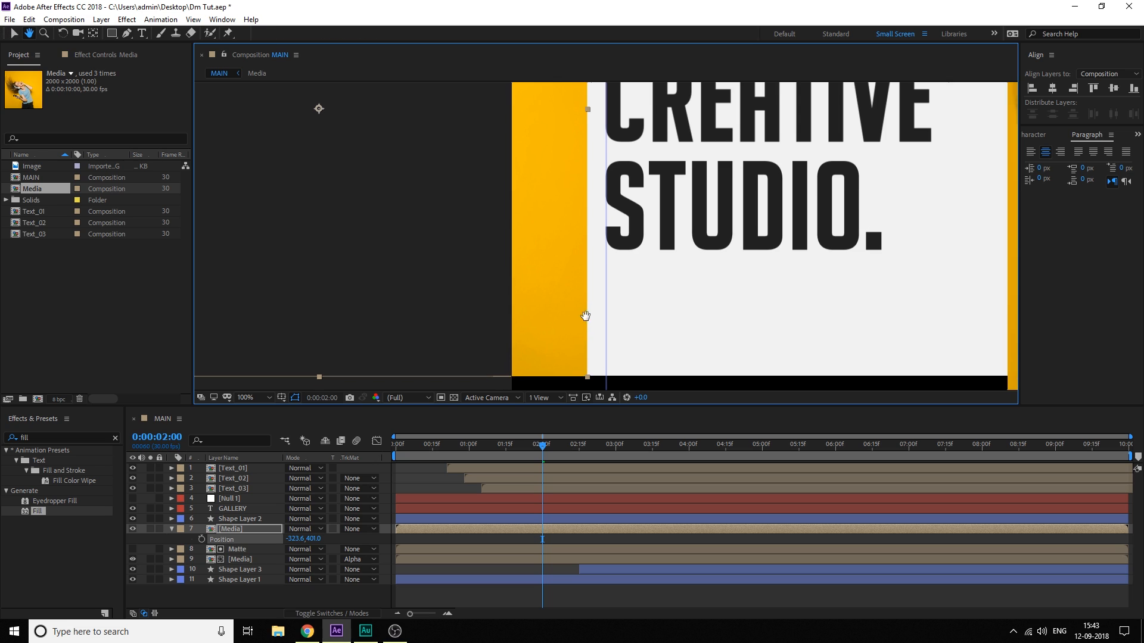
{"action": "key", "text": "v"}
{"action": "key", "text": "Left"}
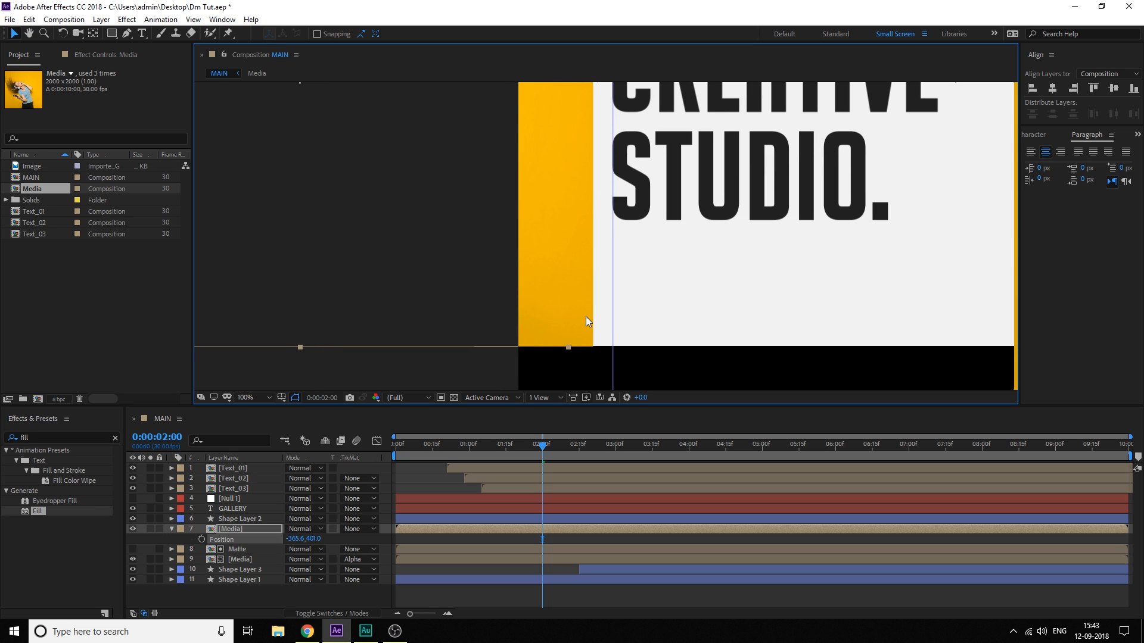
{"action": "key", "text": "shift+Left"}
{"action": "key", "text": "h"}
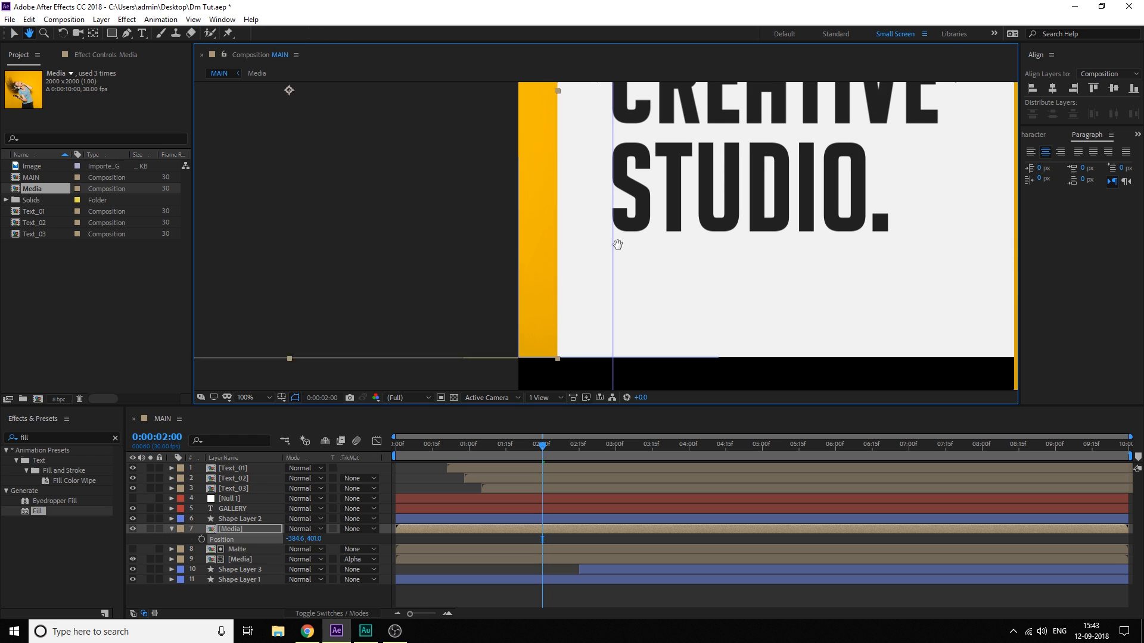
{"action": "left_click_drag", "start_coordinate": [585, 245], "coordinate": [586, 387]}
{"action": "left_click_drag", "start_coordinate": [584, 303], "coordinate": [563, 180]}
{"action": "key", "text": "v"}
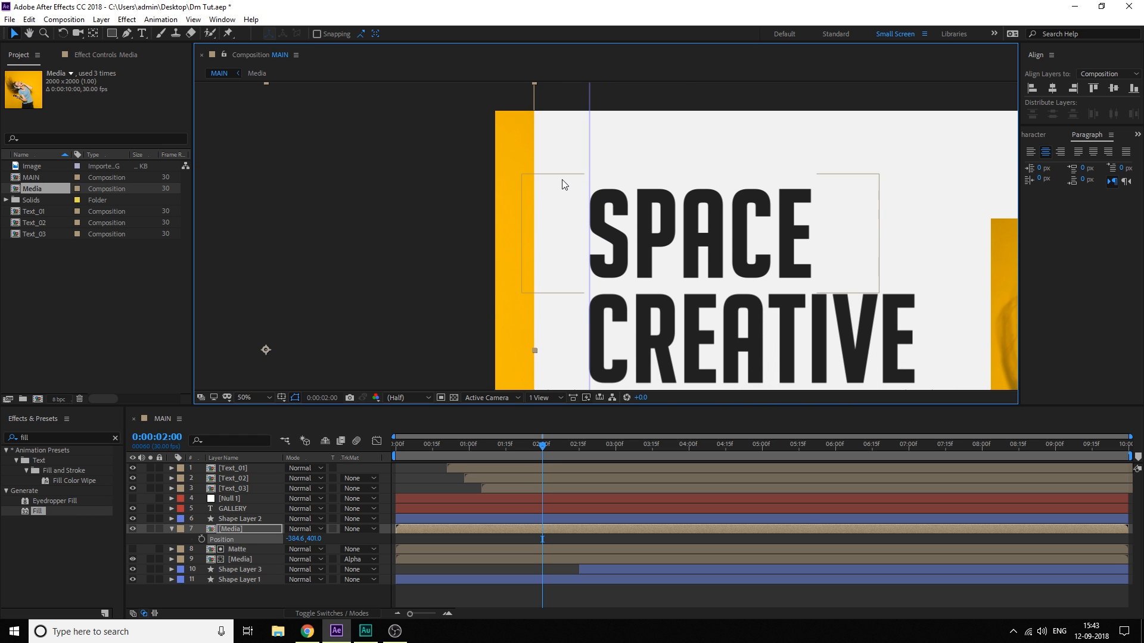
{"action": "scroll", "coordinate": [615, 238], "scroll_direction": "down", "scroll_amount": 1}
{"action": "key", "text": "h"}
{"action": "left_click_drag", "start_coordinate": [615, 240], "coordinate": [513, 128]}
{"action": "key", "text": "v"}
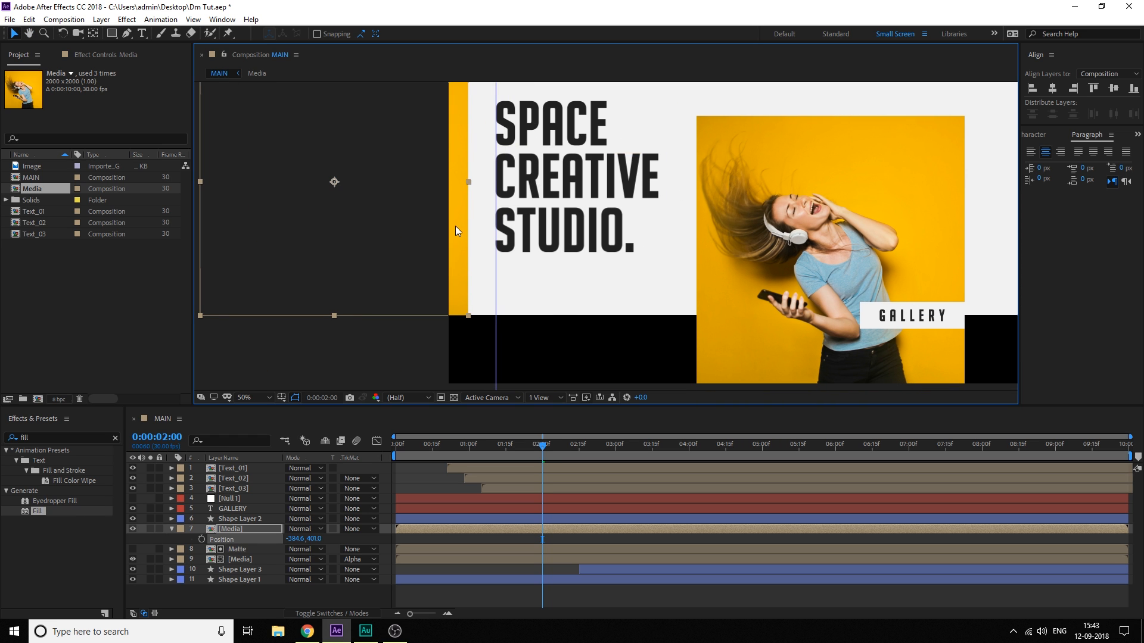
{"action": "key", "text": "shift+Left"}
{"action": "key", "text": "shift+Left"}
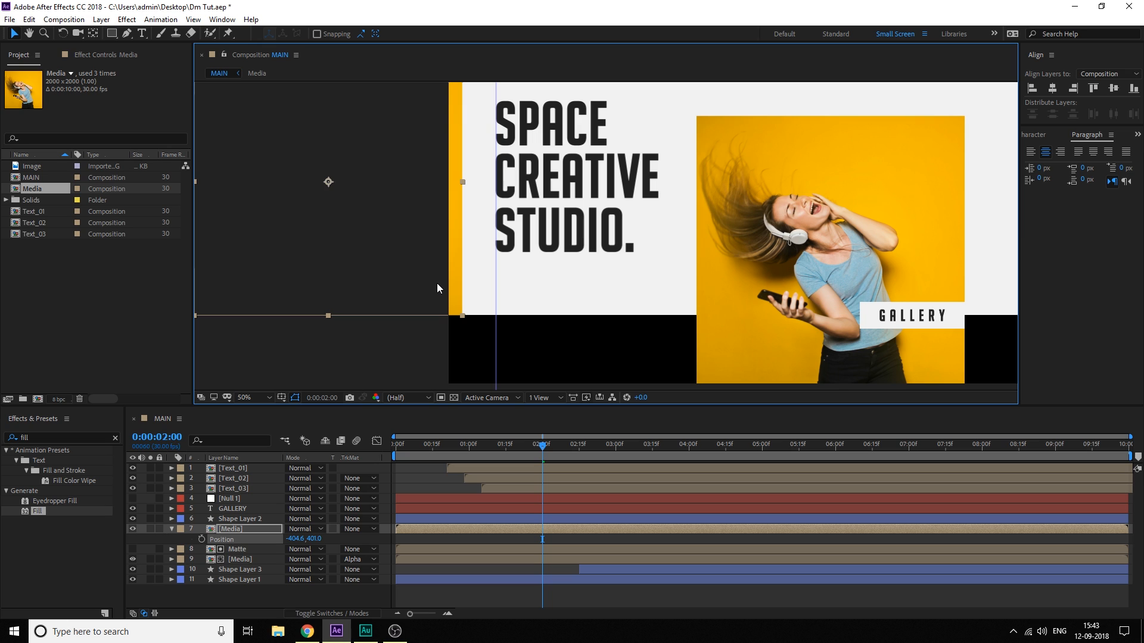
Keyframe the Media copy's Position at -404.6, 401 at 0:00:02:00 and above the canvas at -404.6, -453 at 0:00:01:00
{"action": "left_click", "coordinate": [201, 539]}
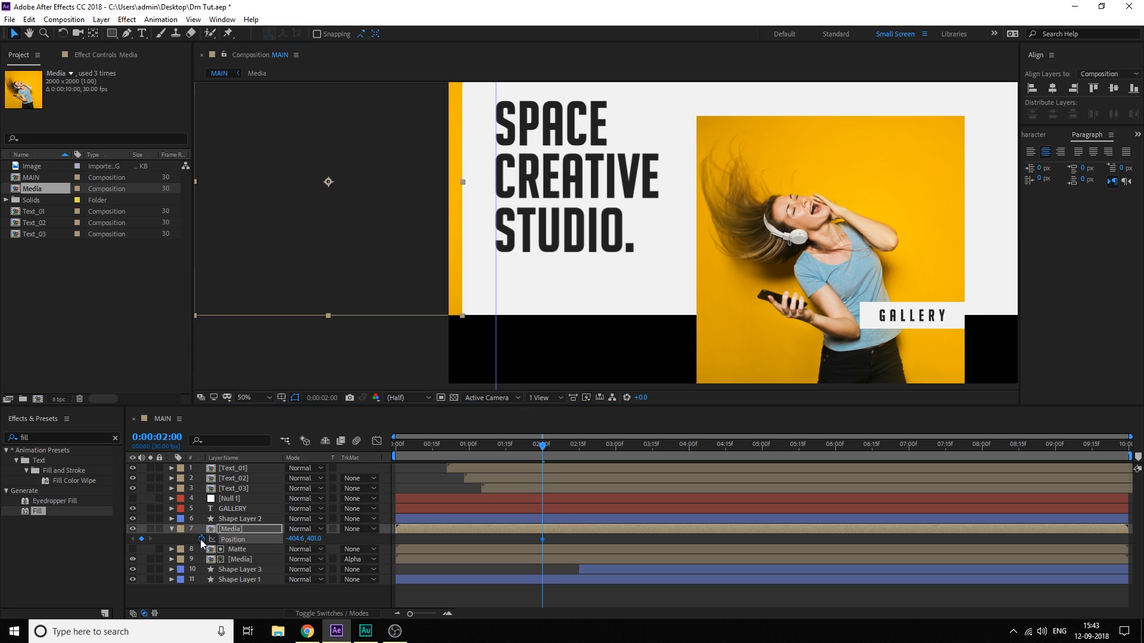
{"action": "left_click_drag", "start_coordinate": [542, 446], "coordinate": [469, 453]}
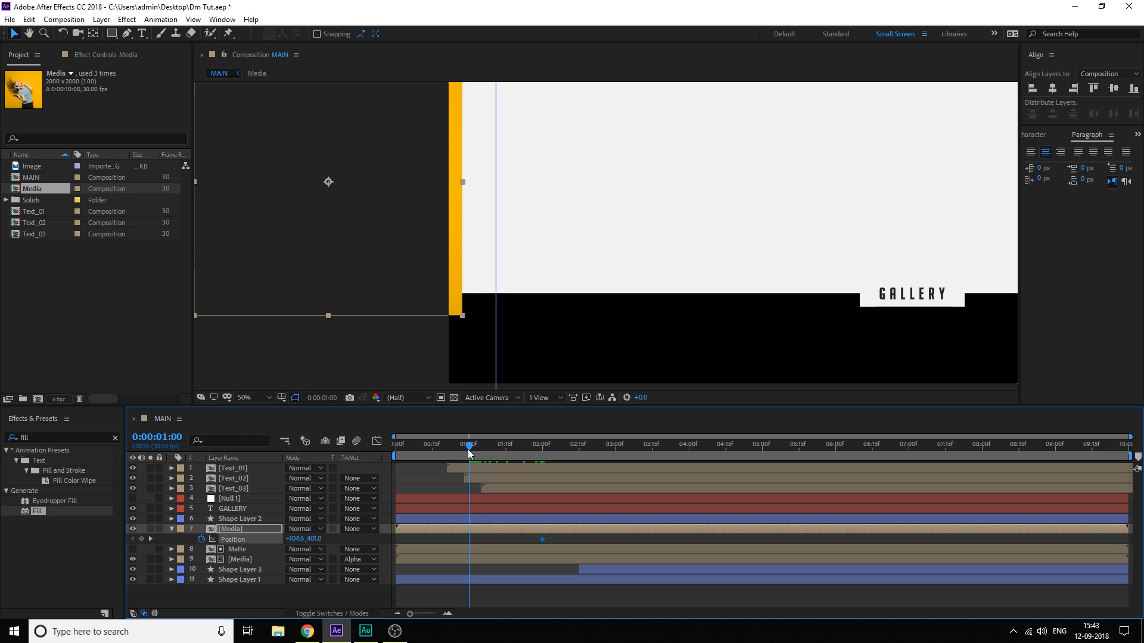
{"action": "left_click_drag", "start_coordinate": [466, 243], "coordinate": [425, 71]}
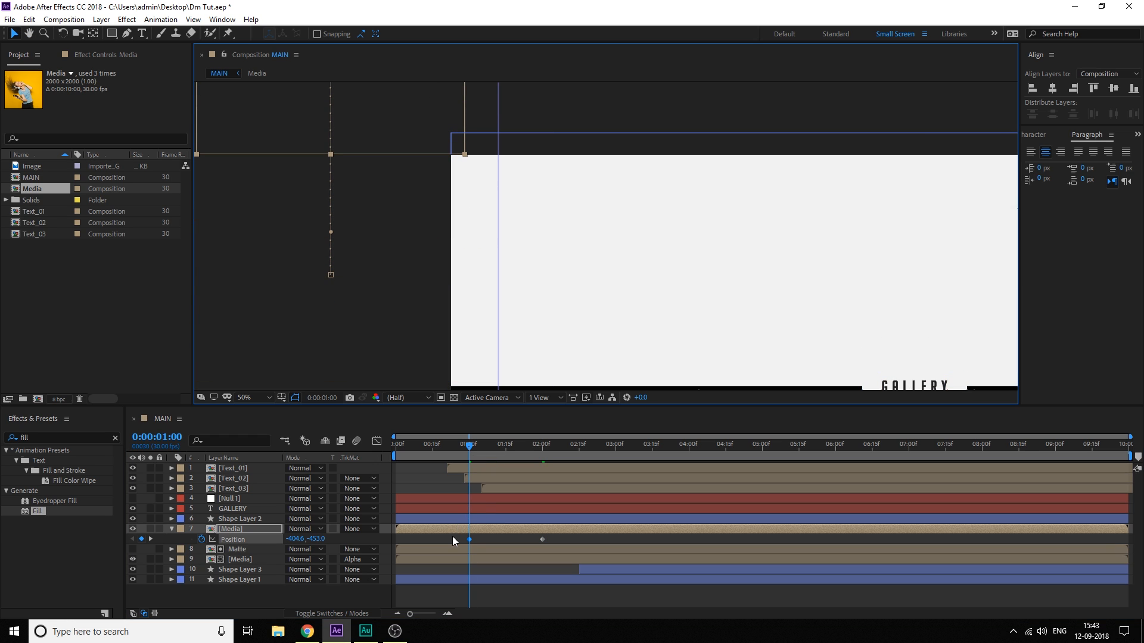
Ease the yellow strip's Position keyframes, shape their speed graph into a sharp central peak, and preview the drop from 0:00:01:00
{"action": "left_click_drag", "start_coordinate": [452, 536], "coordinate": [566, 543]}
{"action": "key", "text": "shift+F3"}
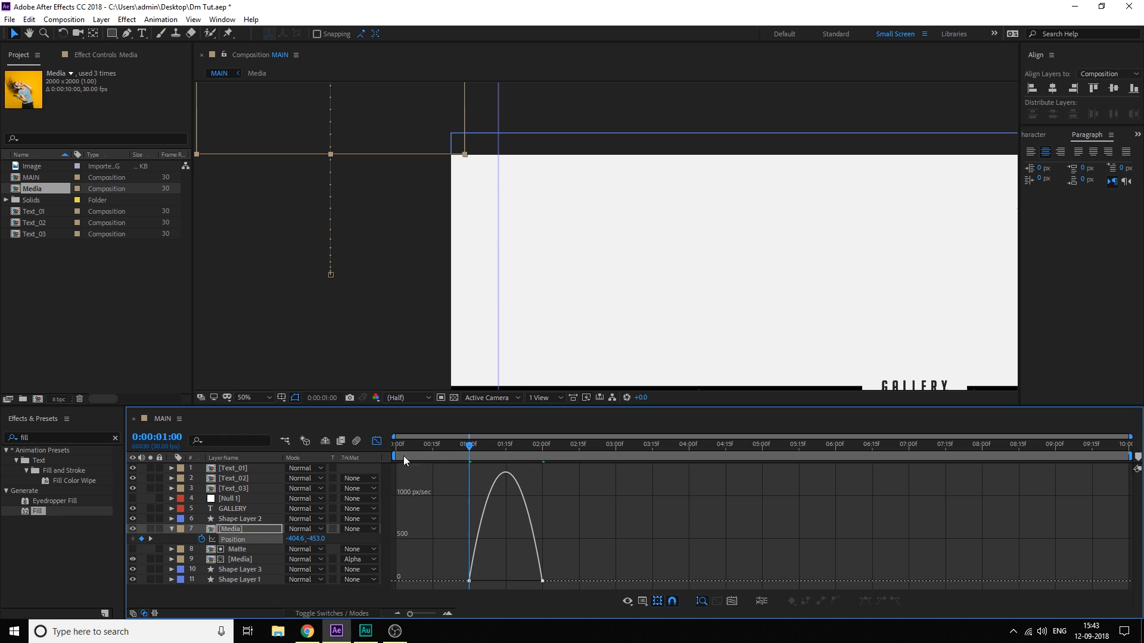
{"action": "left_click_drag", "start_coordinate": [468, 448], "coordinate": [505, 442]}
{"action": "scroll", "coordinate": [467, 498], "scroll_direction": "up", "scroll_amount": 2}
{"action": "left_click_drag", "start_coordinate": [500, 554], "coordinate": [528, 581]}
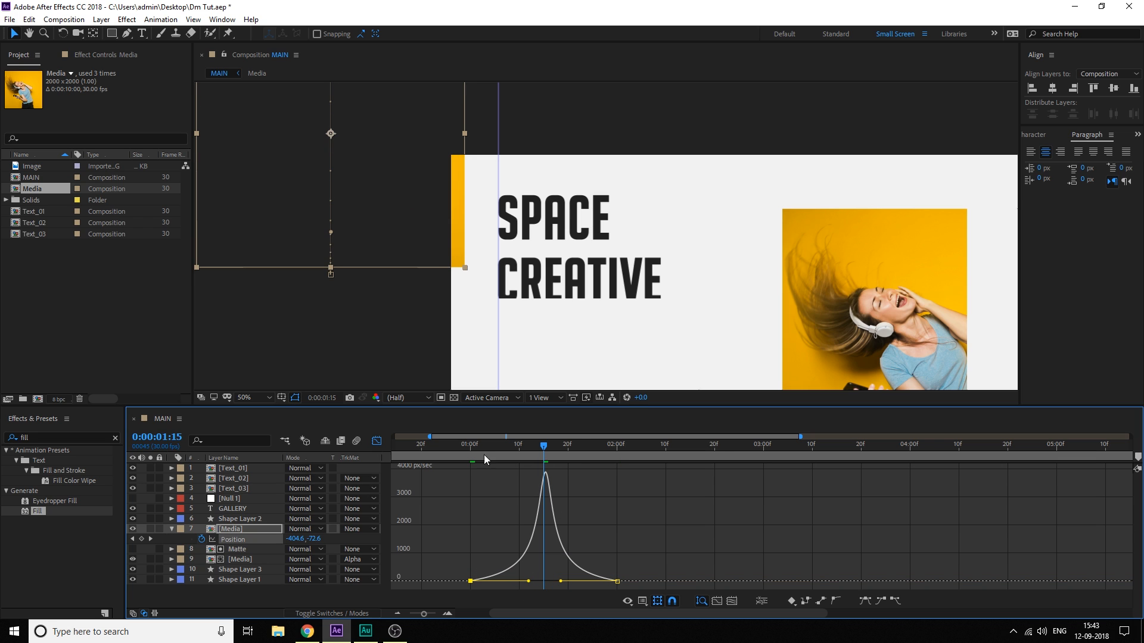
{"action": "left_click", "coordinate": [471, 457]}
{"action": "key", "text": "space"}
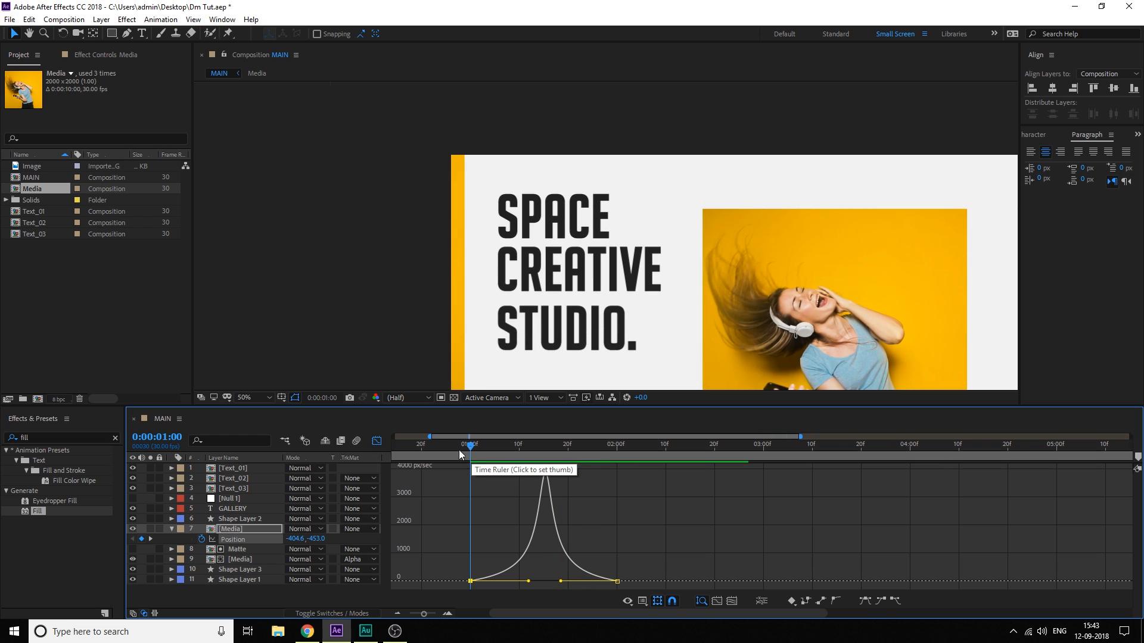
{"action": "key", "text": "space"}
{"action": "left_click", "coordinate": [376, 442]}
Fit the whole composition in view and preview the full animation from the start, scrubbing through to 0:00:02:05
{"action": "left_click_drag", "start_coordinate": [637, 321], "coordinate": [548, 250]}
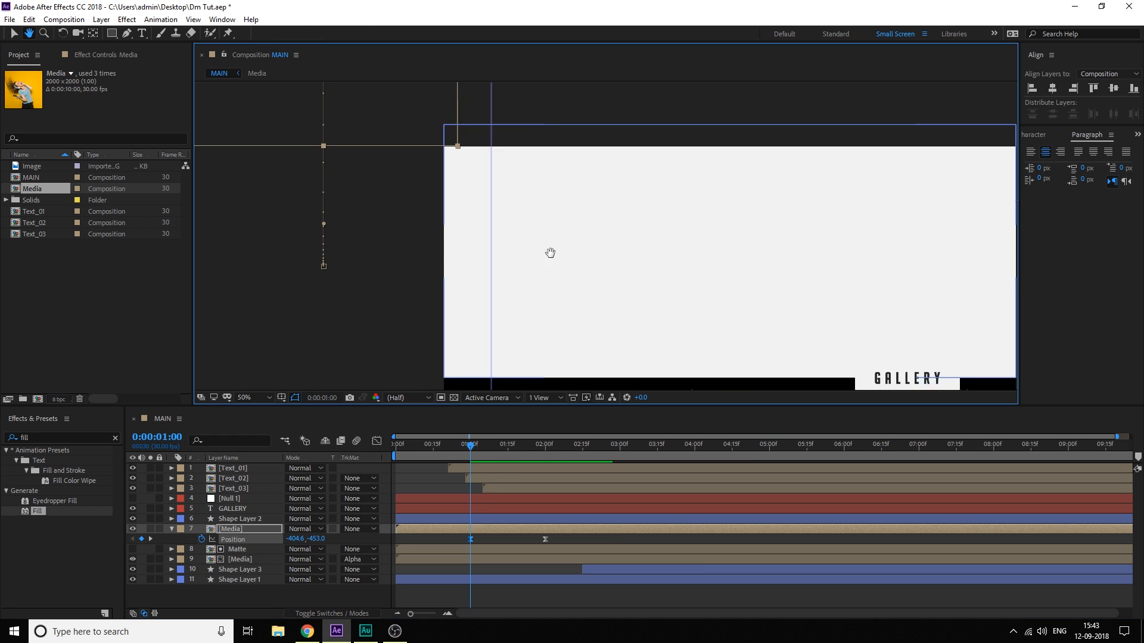
{"action": "key", "text": "v"}
{"action": "key", "text": "shift+slash"}
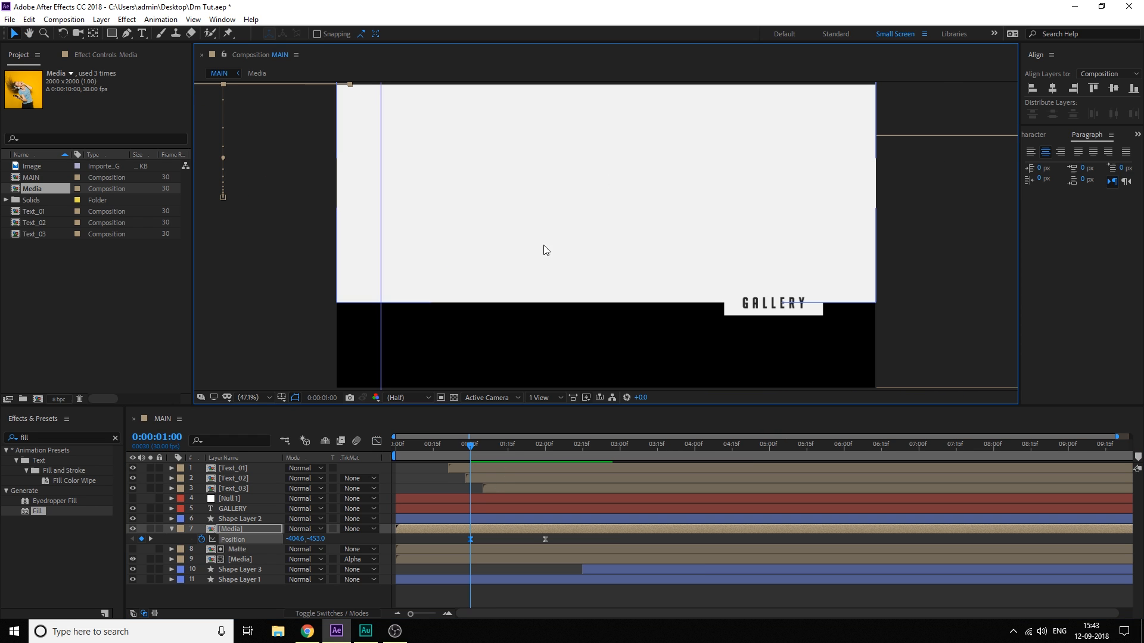
{"action": "left_click_drag", "start_coordinate": [425, 448], "coordinate": [355, 451]}
{"action": "key", "text": "space"}
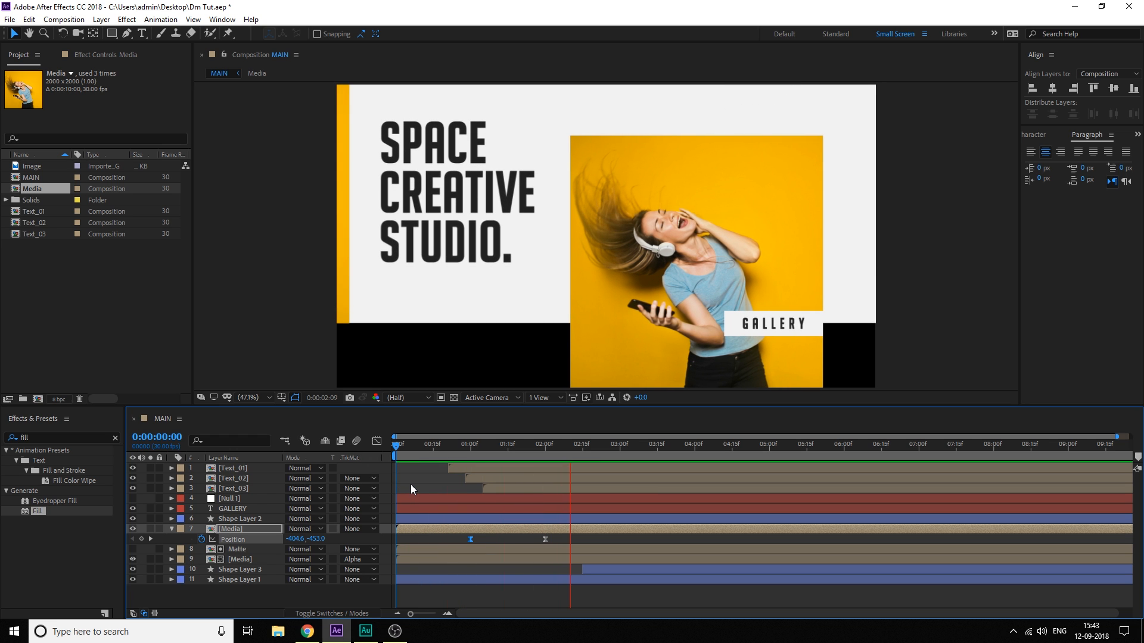
{"action": "left_click", "coordinate": [446, 448]}
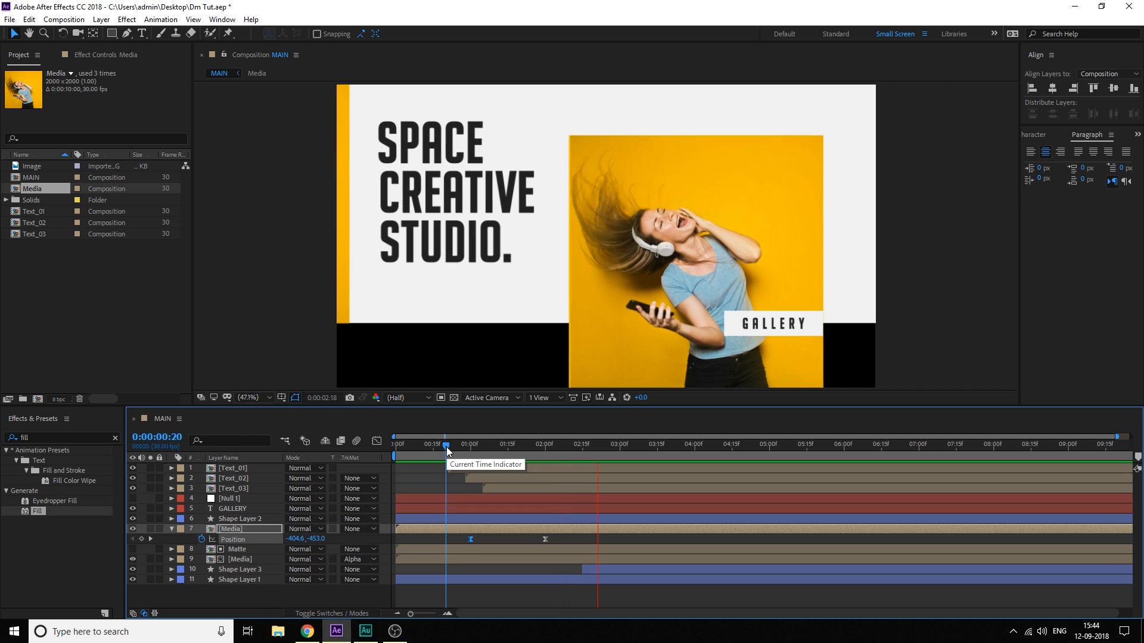
{"action": "left_click_drag", "start_coordinate": [475, 449], "coordinate": [558, 457]}
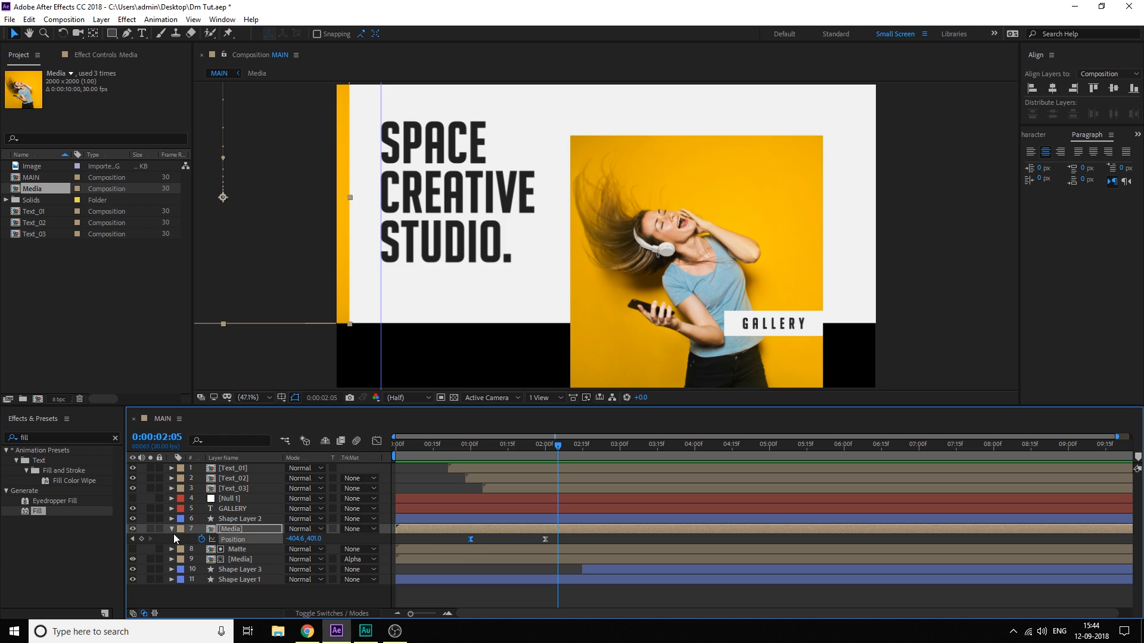
Collapse the Media copy and shift Shape Layer 3 with its Size keyframes earlier so it starts at 0:00:02:05
{"action": "left_click", "coordinate": [173, 529]}
{"action": "left_click", "coordinate": [240, 561]}
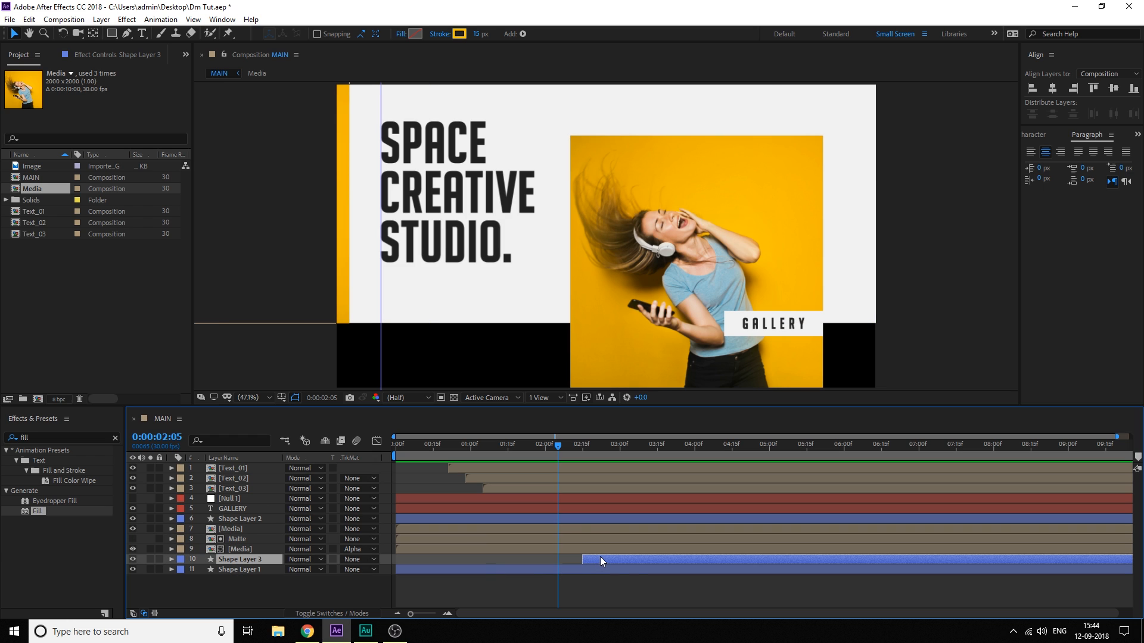
{"action": "key", "text": "u"}
{"action": "left_click_drag", "start_coordinate": [588, 558], "coordinate": [577, 559]}
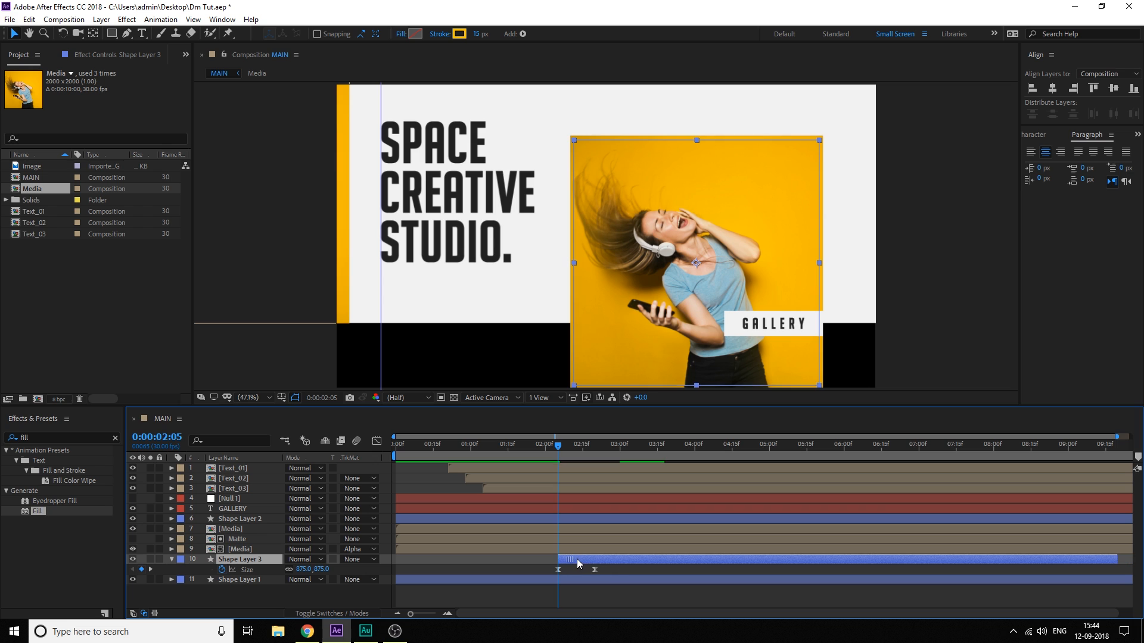
In the Media composition, move both Scale keyframes of the image earlier to start at 0:00:02:05, and return to MAIN
{"action": "double_click", "coordinate": [242, 548]}
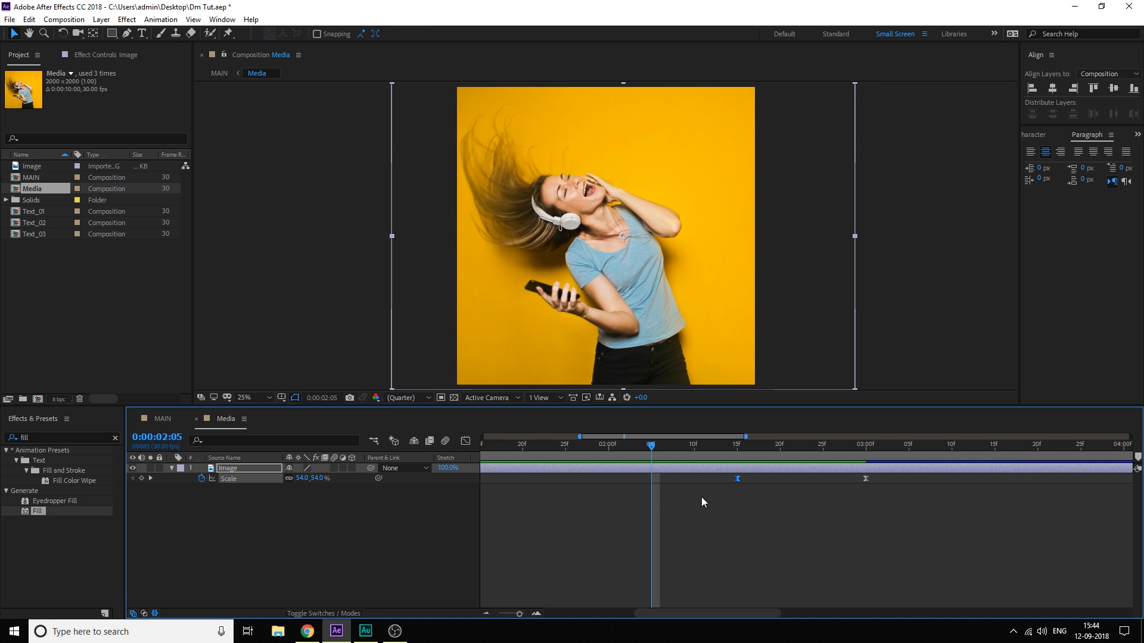
{"action": "left_click_drag", "start_coordinate": [720, 482], "coordinate": [905, 477]}
{"action": "left_click", "coordinate": [163, 420]}
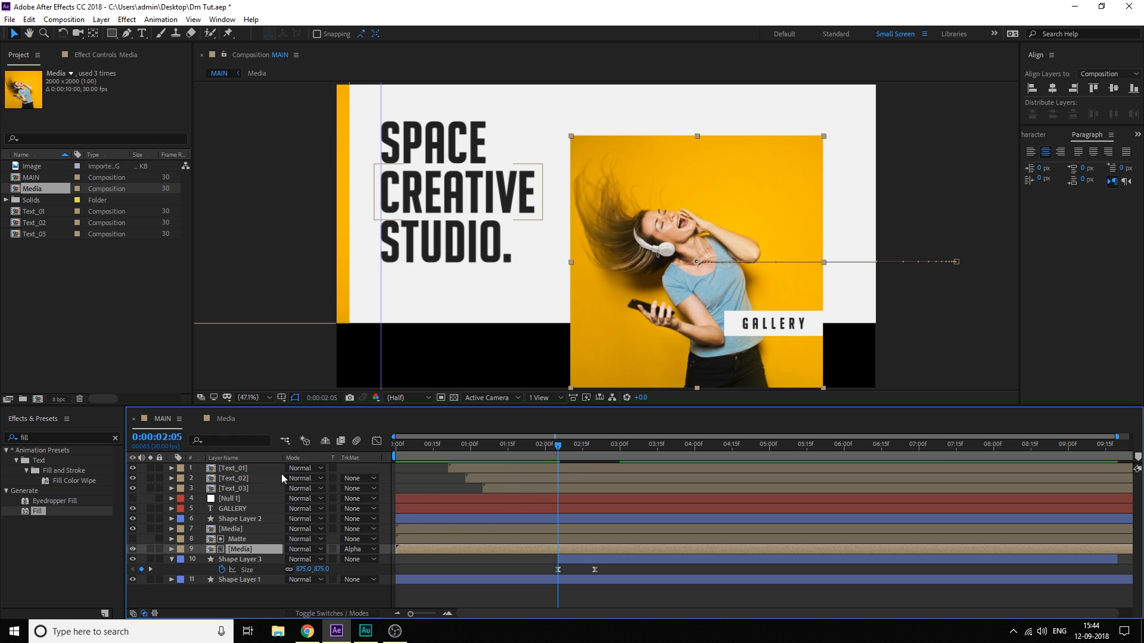
Shift the Position keyframes of Text_01, Text_02 and Text_03 earlier together so the first one sits at 0:00:02:05
{"action": "left_click", "coordinate": [233, 468]}
{"action": "left_click", "coordinate": [233, 488], "text": "shift"}
{"action": "key", "text": "p"}
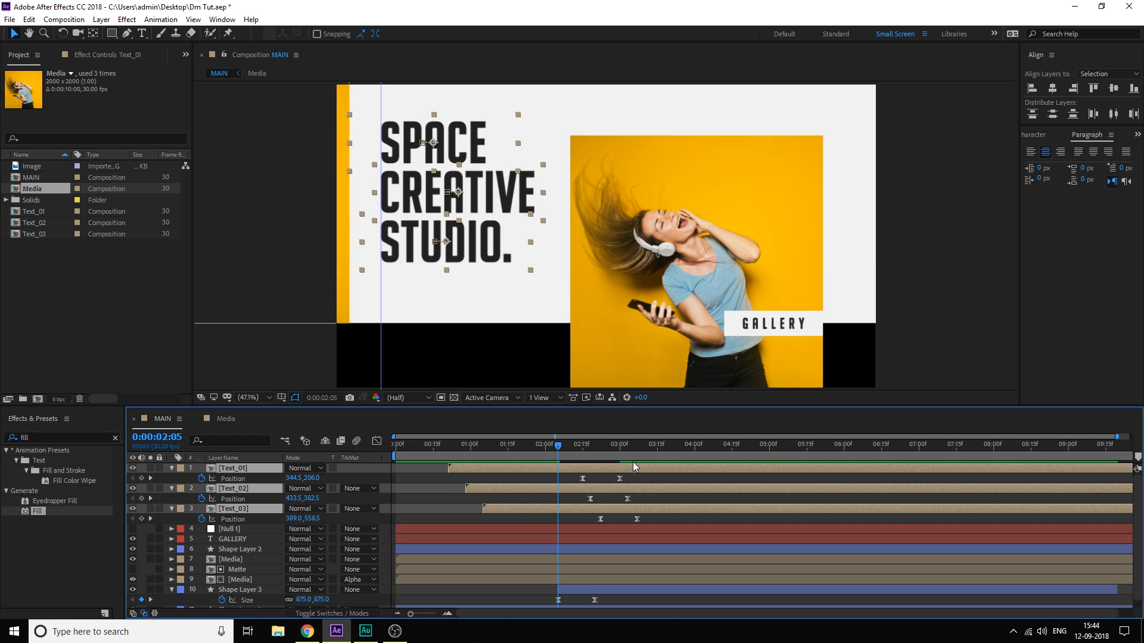
{"action": "left_click_drag", "start_coordinate": [567, 479], "coordinate": [655, 538]}
{"action": "left_click_drag", "start_coordinate": [619, 480], "coordinate": [615, 482]}
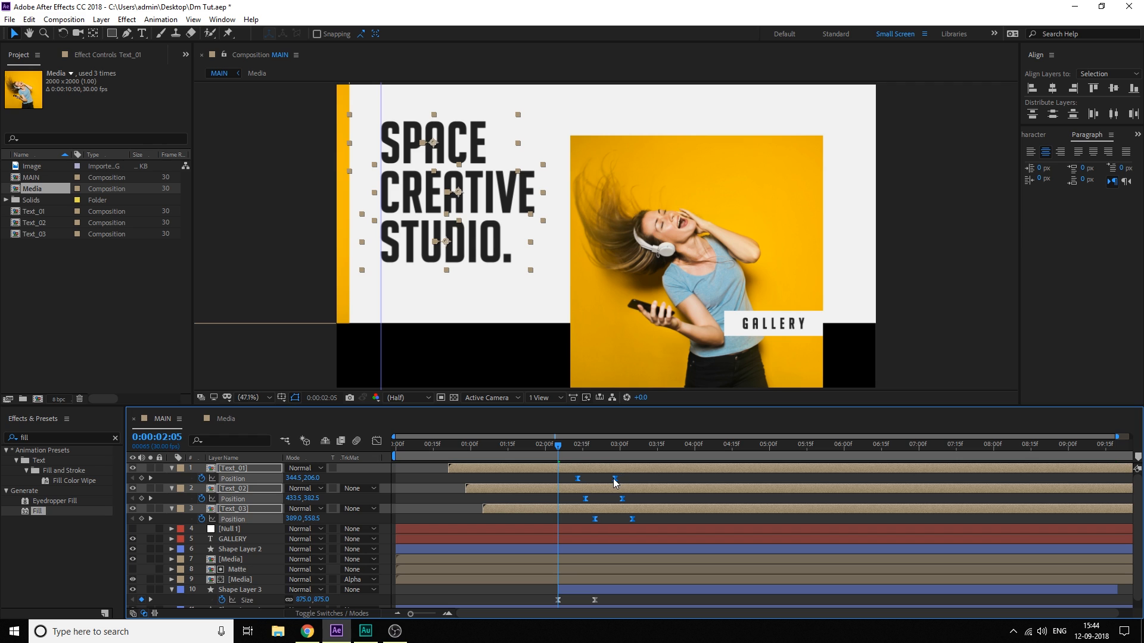
Preview the retimed outline, image and title moves, replaying from 0:00:01:07 and scrubbing through to 0:00:03:24
{"action": "key", "text": "space"}
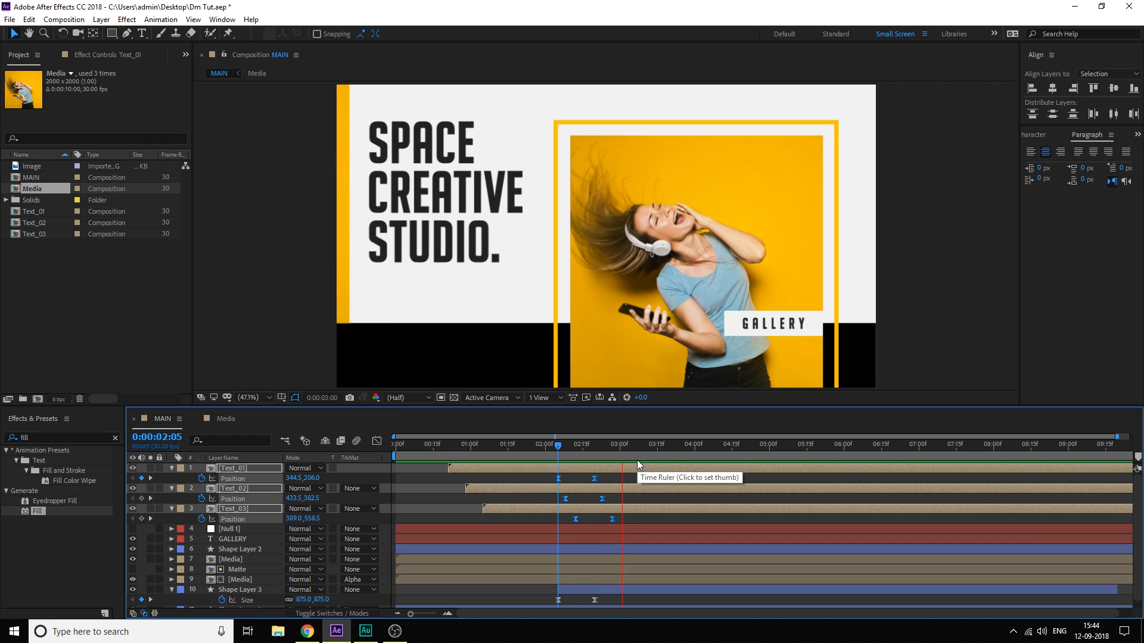
{"action": "left_click", "coordinate": [462, 443]}
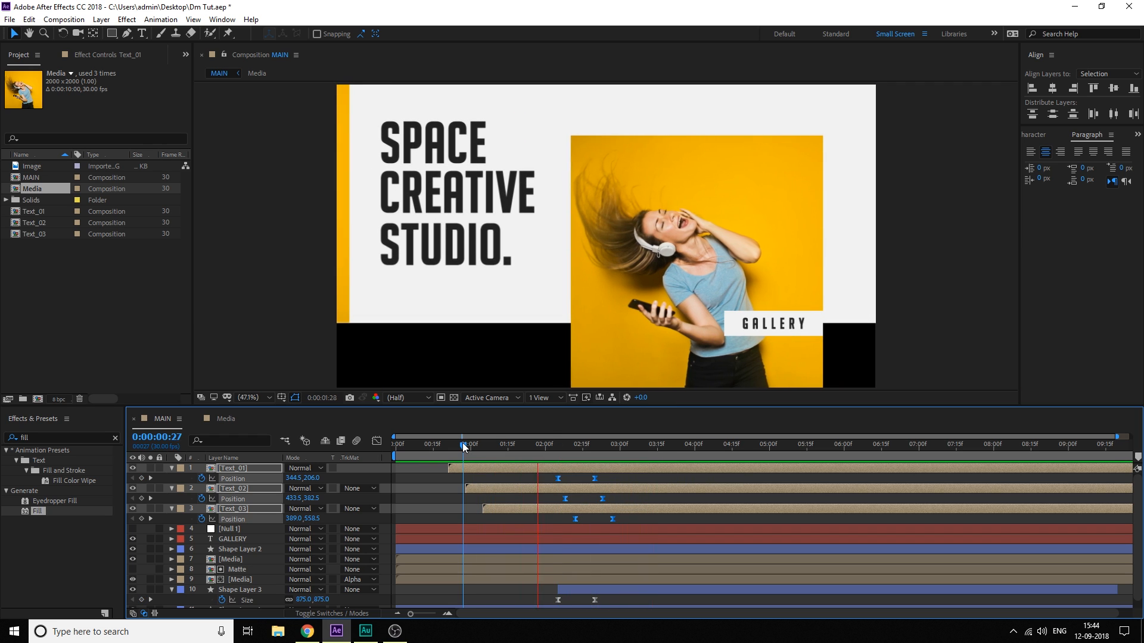
{"action": "left_click", "coordinate": [487, 445]}
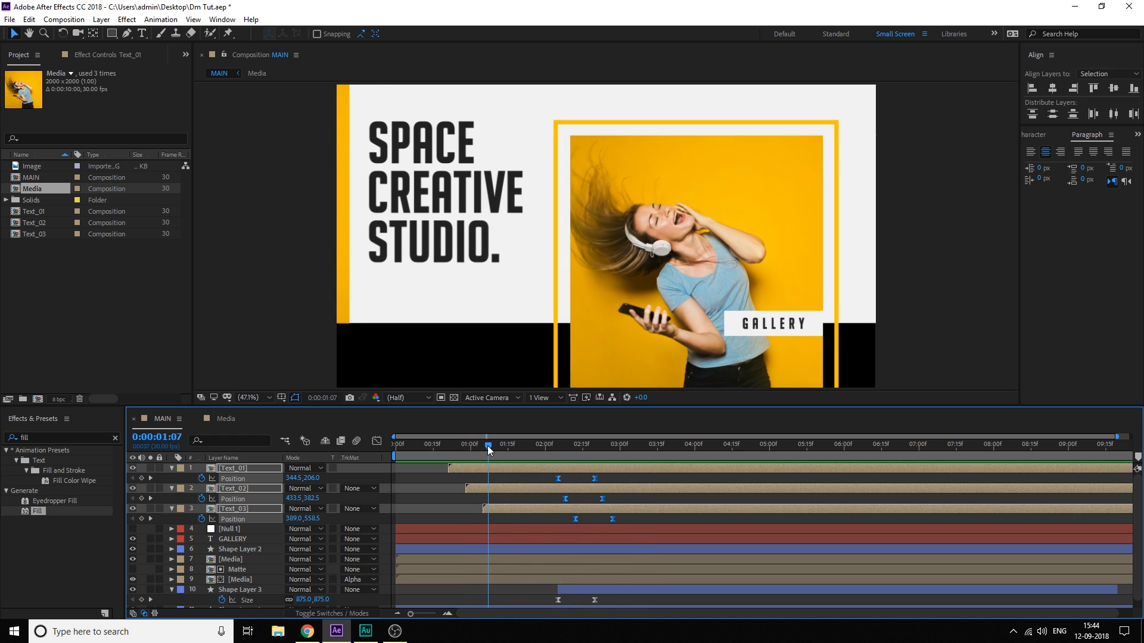
{"action": "key", "text": "space"}
{"action": "key", "text": "space"}
{"action": "key", "text": "space"}
{"action": "key", "text": "space"}
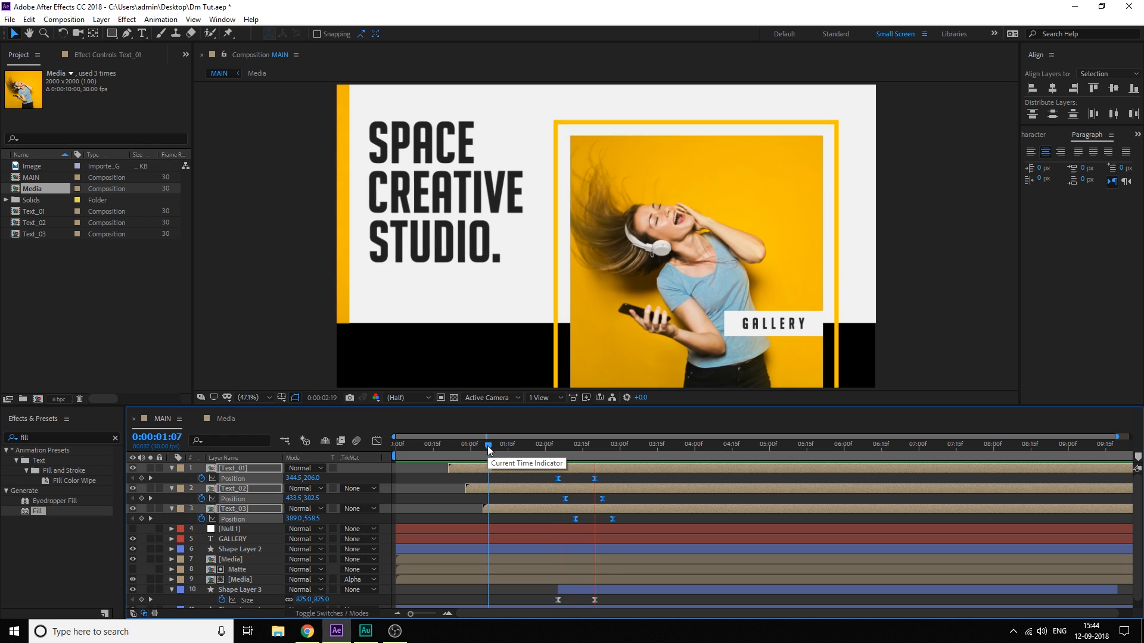
{"action": "left_click_drag", "start_coordinate": [487, 445], "coordinate": [680, 448]}
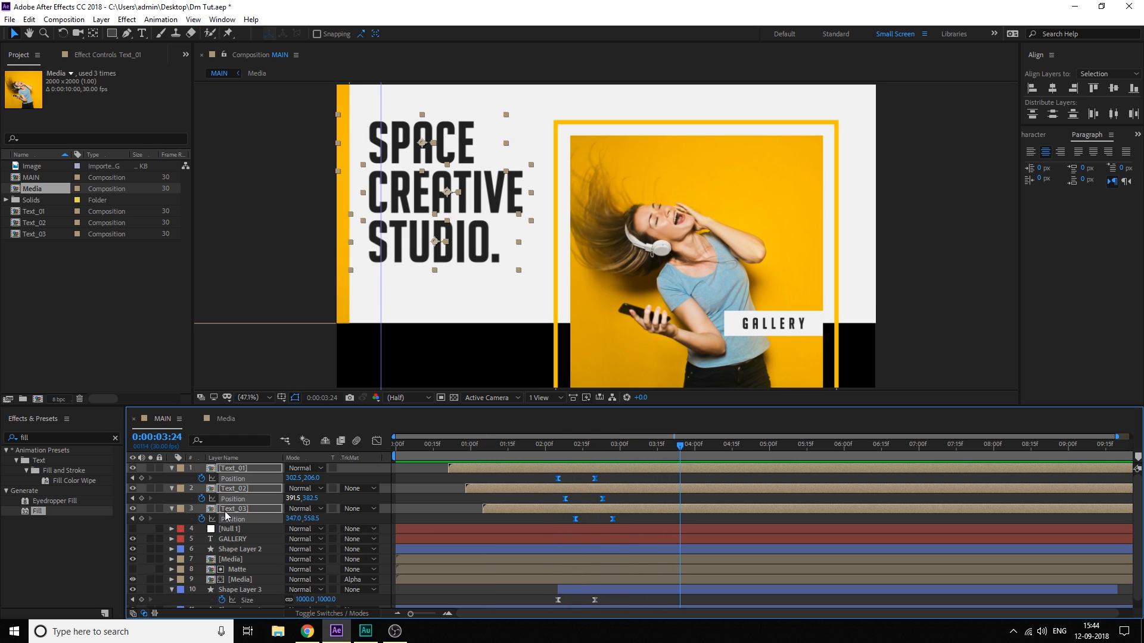
Collapse the properties of all layers in MAIN and clear the selection
{"action": "key", "text": "ctrl+a"}
{"action": "key", "text": "u"}
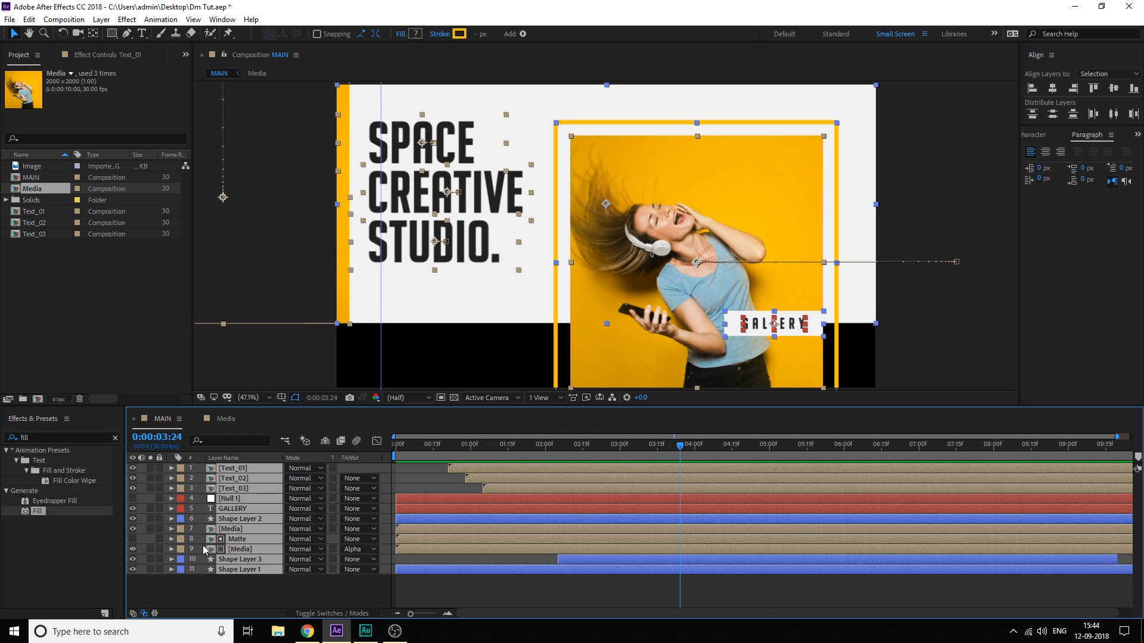
{"action": "left_click", "coordinate": [232, 588]}
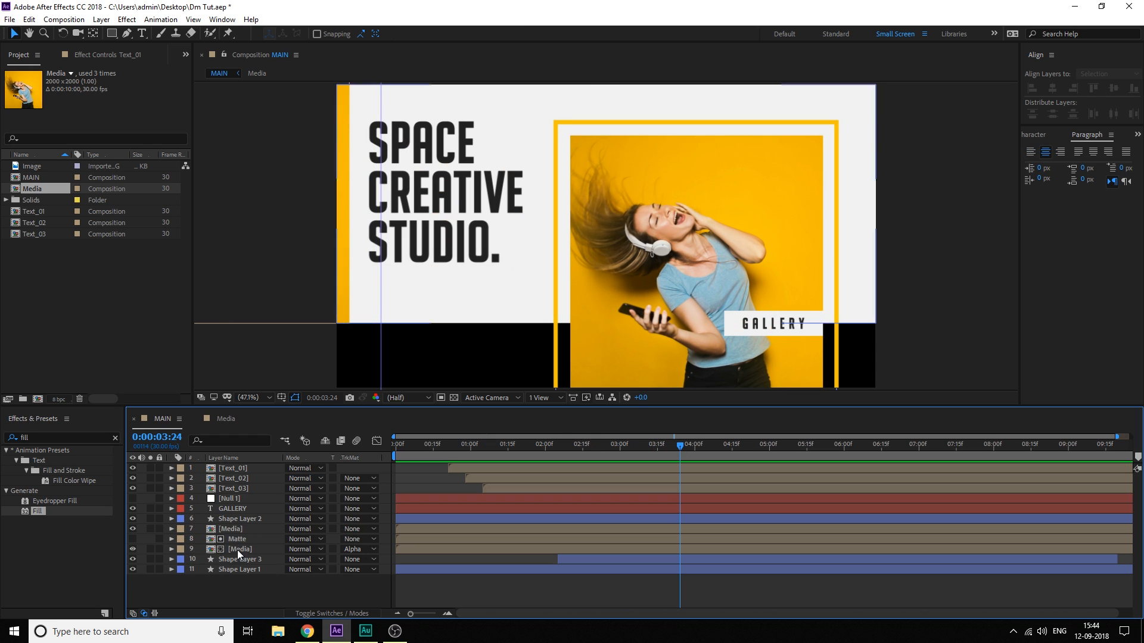
Duplicate the SPACE text layer inside the Text_01 composition and remove the duplicate's Position keyframes
{"action": "double_click", "coordinate": [237, 469]}
{"action": "left_click", "coordinate": [234, 467]}
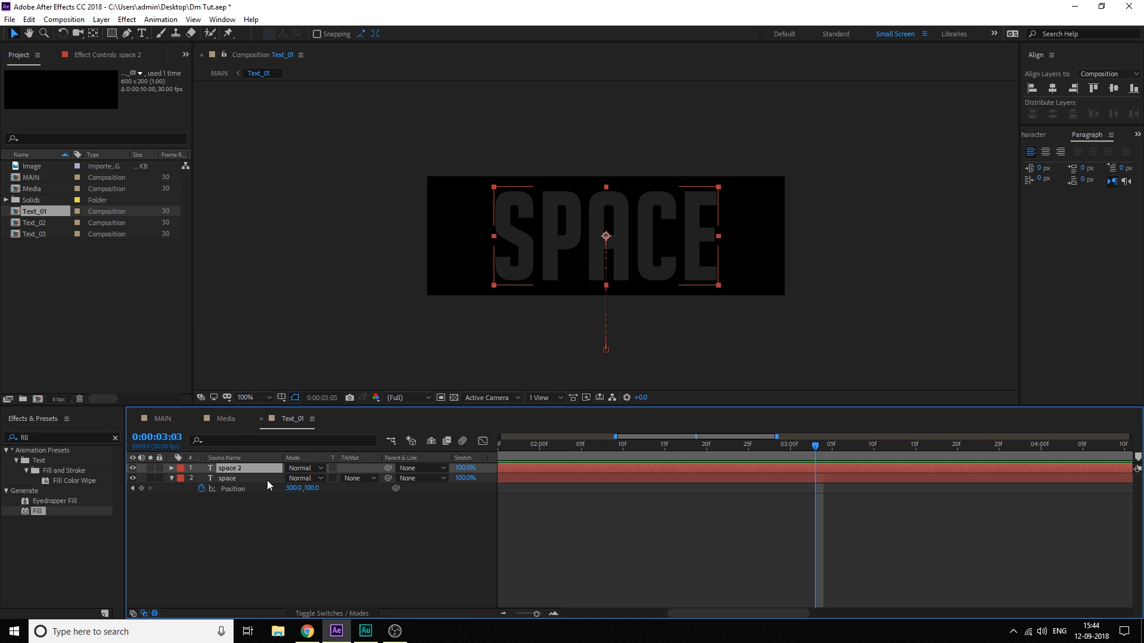
{"action": "key", "text": "ctrl+d"}
{"action": "left_click", "coordinate": [202, 479]}
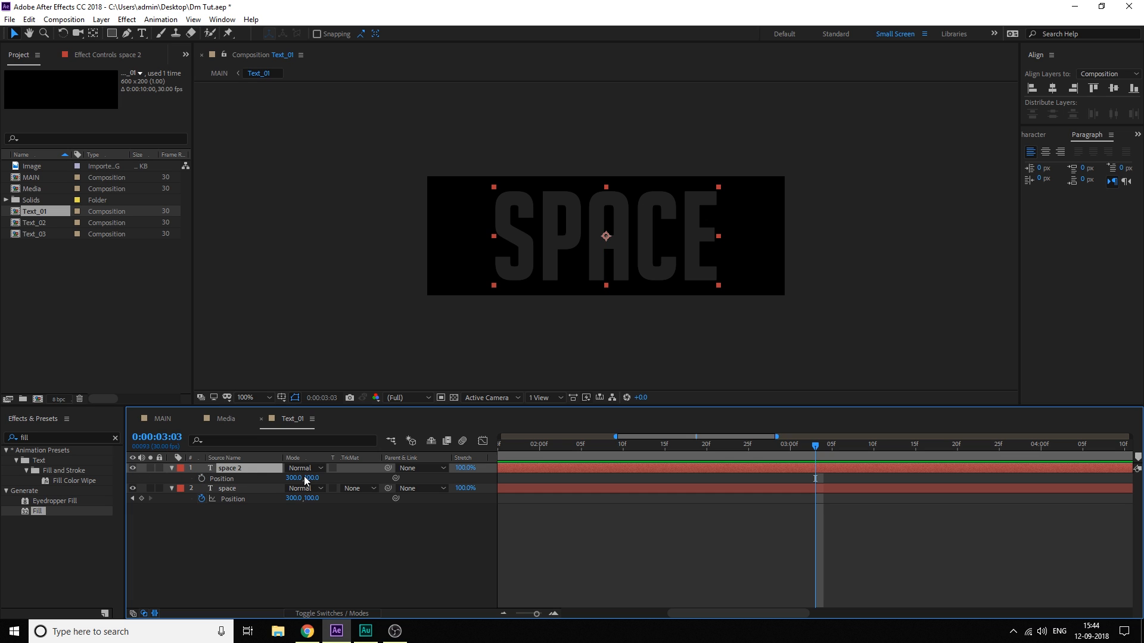
Bring the duplicated SPACE text into MAIN and place it beside the titles, overlapping the image's edge
{"action": "left_click", "coordinate": [163, 419]}
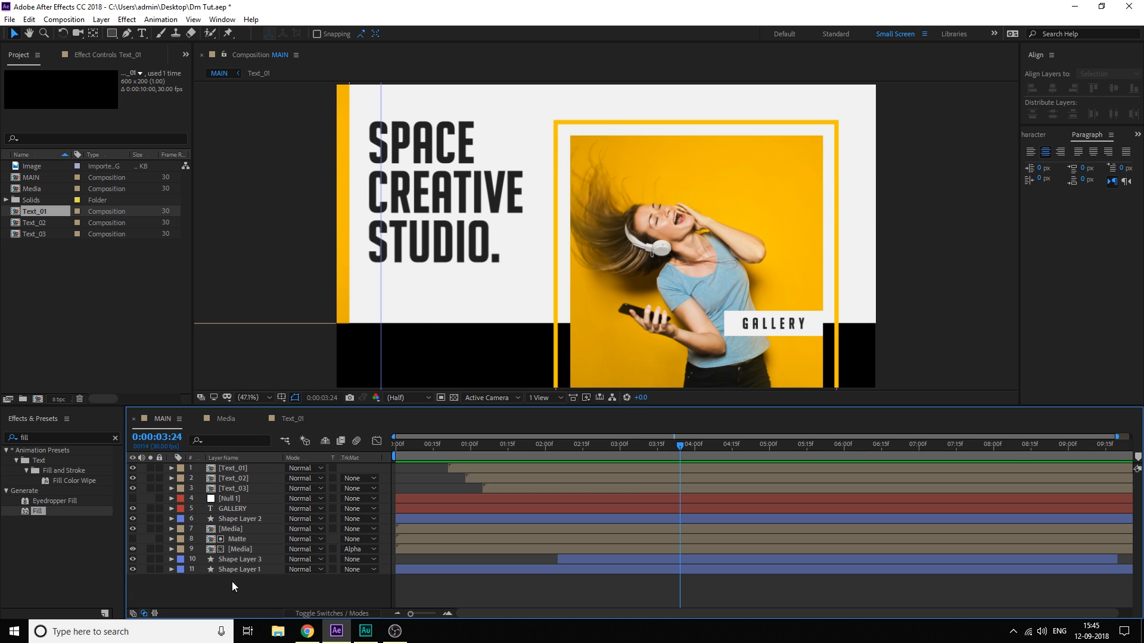
{"action": "key", "text": "ctrl+v"}
{"action": "left_click", "coordinate": [441, 134]}
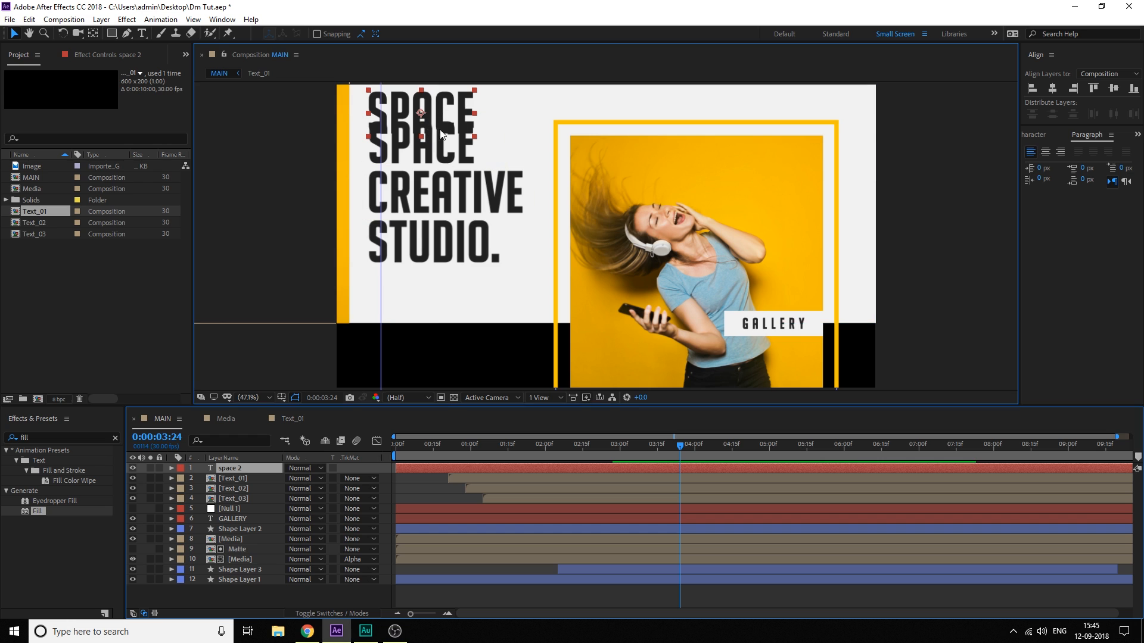
{"action": "left_click_drag", "start_coordinate": [440, 134], "coordinate": [593, 245]}
Enlarge the pasted SPACE text to 474 px and turn it into an outline by swapping fill and stroke, with a 2 px stroke
{"action": "left_click", "coordinate": [1042, 136]}
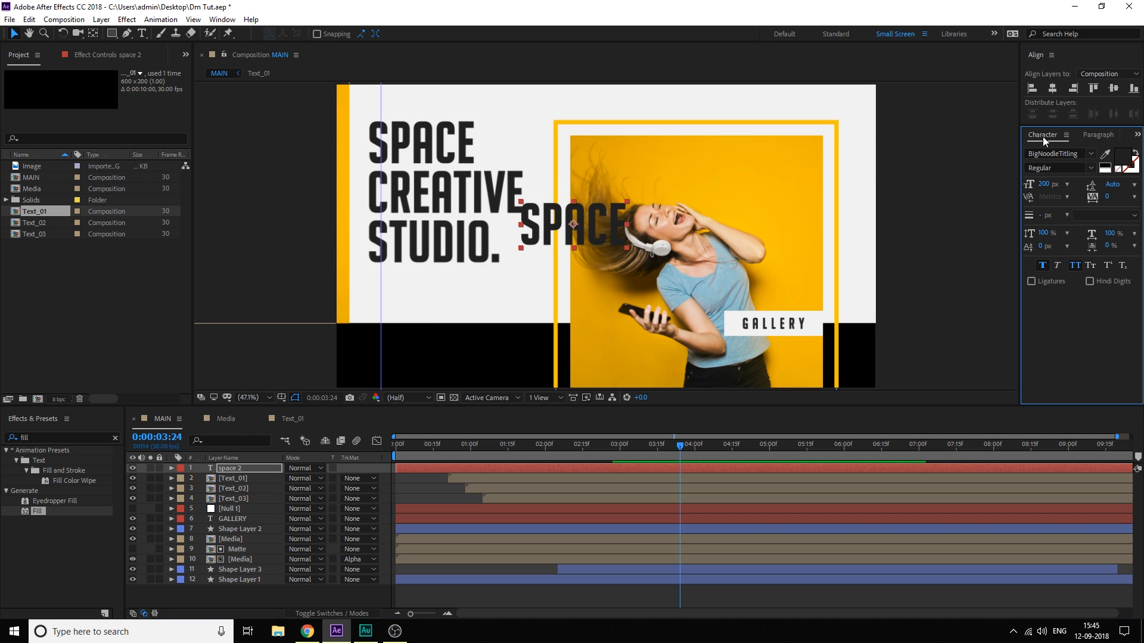
{"action": "left_click_drag", "start_coordinate": [1043, 184], "coordinate": [1078, 184]}
{"action": "left_click_drag", "start_coordinate": [1135, 132], "coordinate": [1128, 177]}
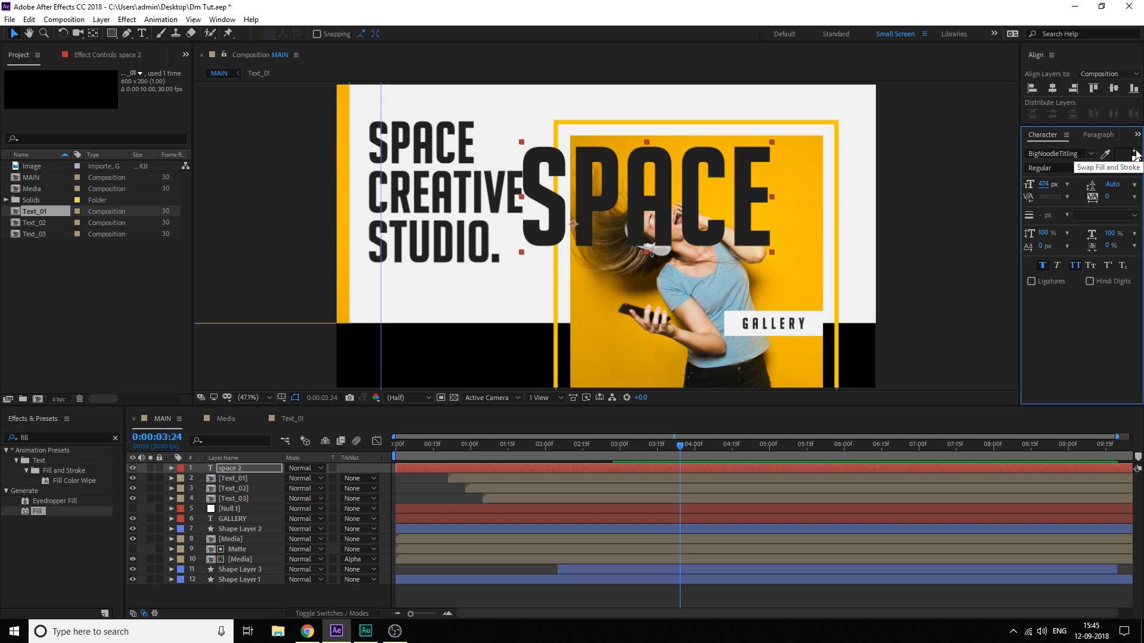
{"action": "left_click", "coordinate": [1135, 153]}
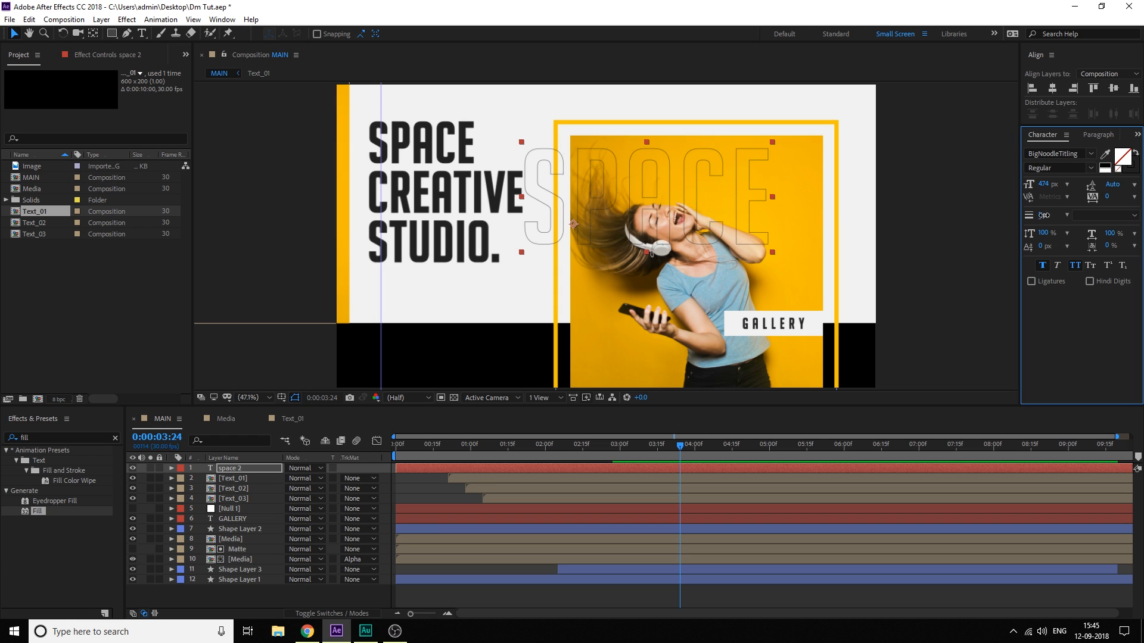
{"action": "type", "text": "2"}
{"action": "key", "text": "Return"}
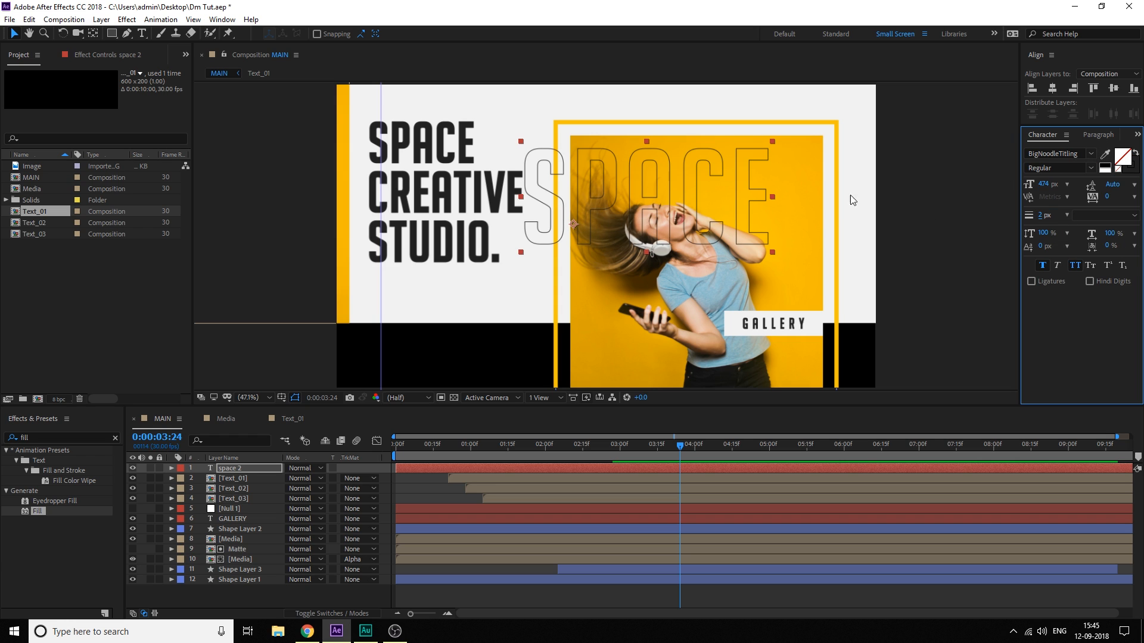
Move the outlined SPACE to the canvas's upper-right corner and reorder its layer behind the matted Media, directly above Shape Layer 3
{"action": "left_click_drag", "start_coordinate": [707, 199], "coordinate": [855, 134]}
{"action": "key", "text": "space"}
{"action": "left_click_drag", "start_coordinate": [710, 185], "coordinate": [668, 247]}
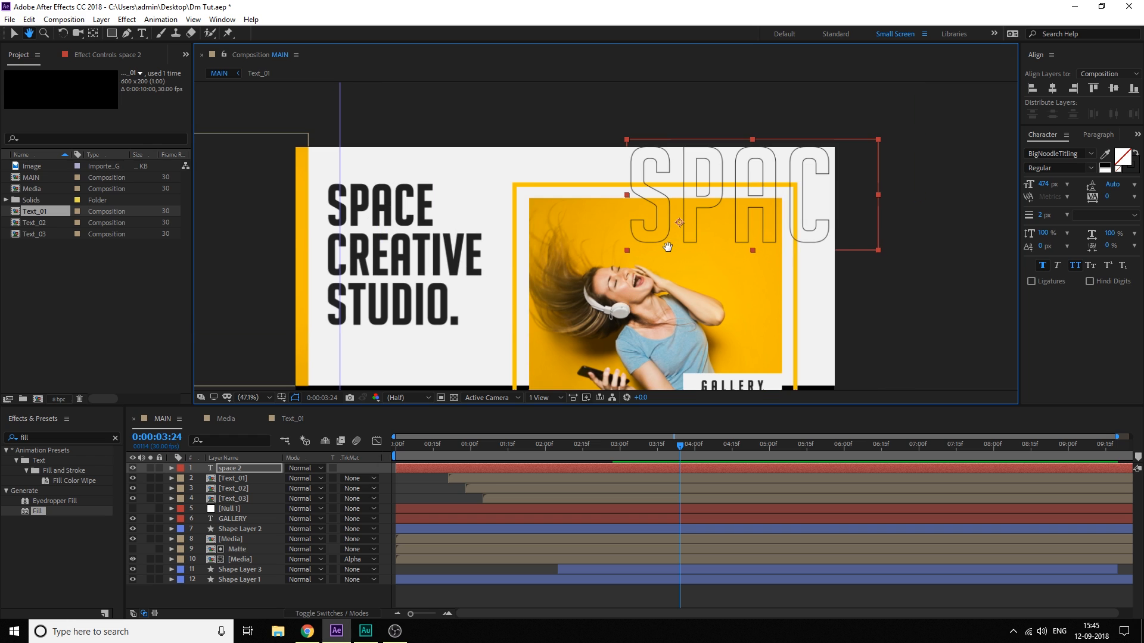
{"action": "left_click_drag", "start_coordinate": [615, 277], "coordinate": [622, 253]}
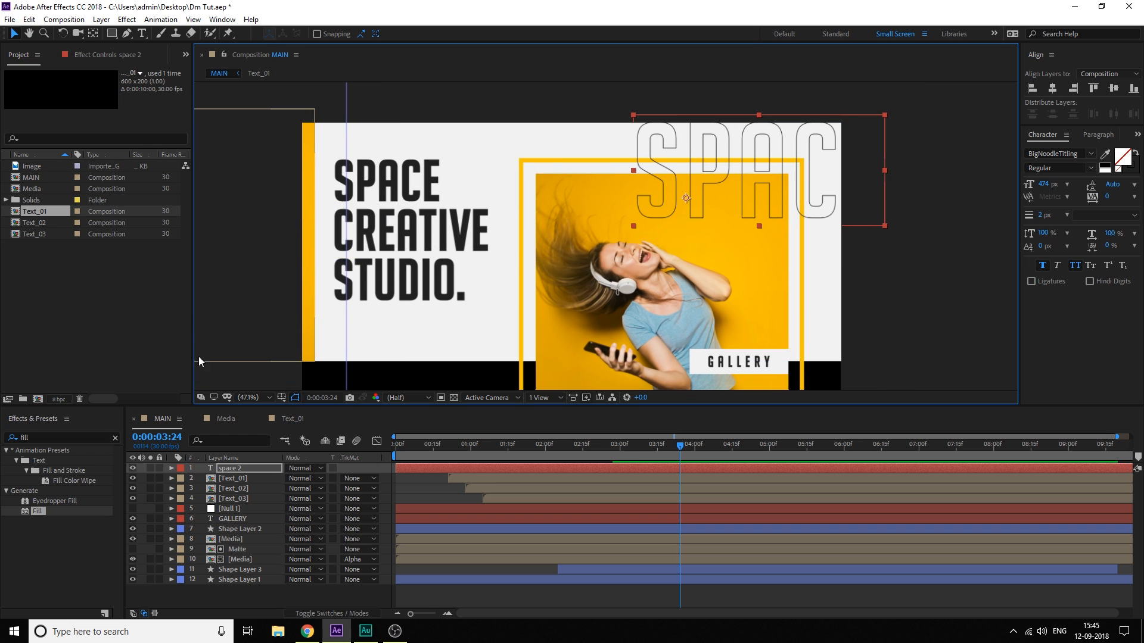
{"action": "left_click_drag", "start_coordinate": [242, 475], "coordinate": [250, 565]}
{"action": "left_click_drag", "start_coordinate": [785, 152], "coordinate": [740, 157]}
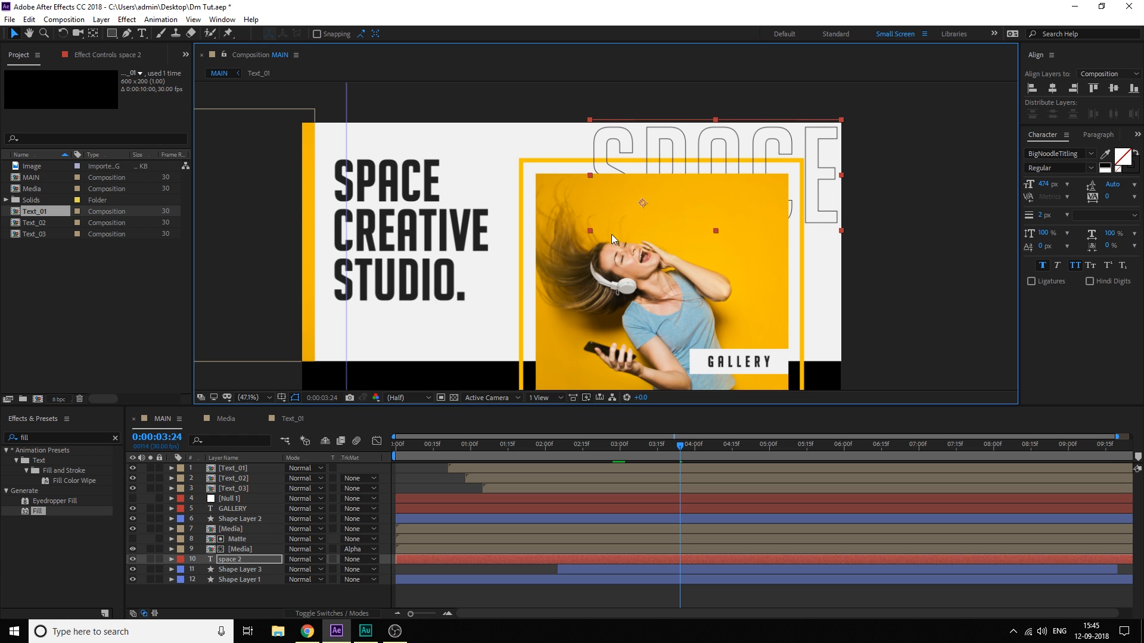
Duplicate the outlined SPACE text and move the copy to the lower-left part of the canvas, below the titles
{"action": "key", "text": "space"}
{"action": "left_click_drag", "start_coordinate": [608, 233], "coordinate": [668, 177]}
{"action": "left_click_drag", "start_coordinate": [546, 193], "coordinate": [549, 192]}
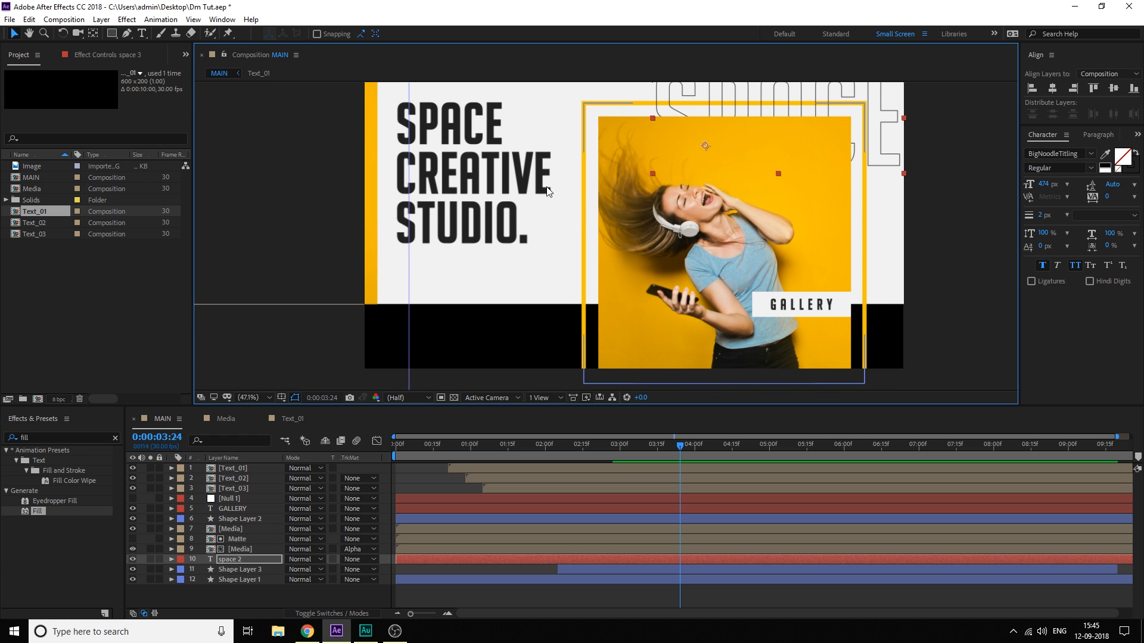
{"action": "key", "text": "ctrl+d"}
{"action": "left_click_drag", "start_coordinate": [731, 124], "coordinate": [410, 258]}
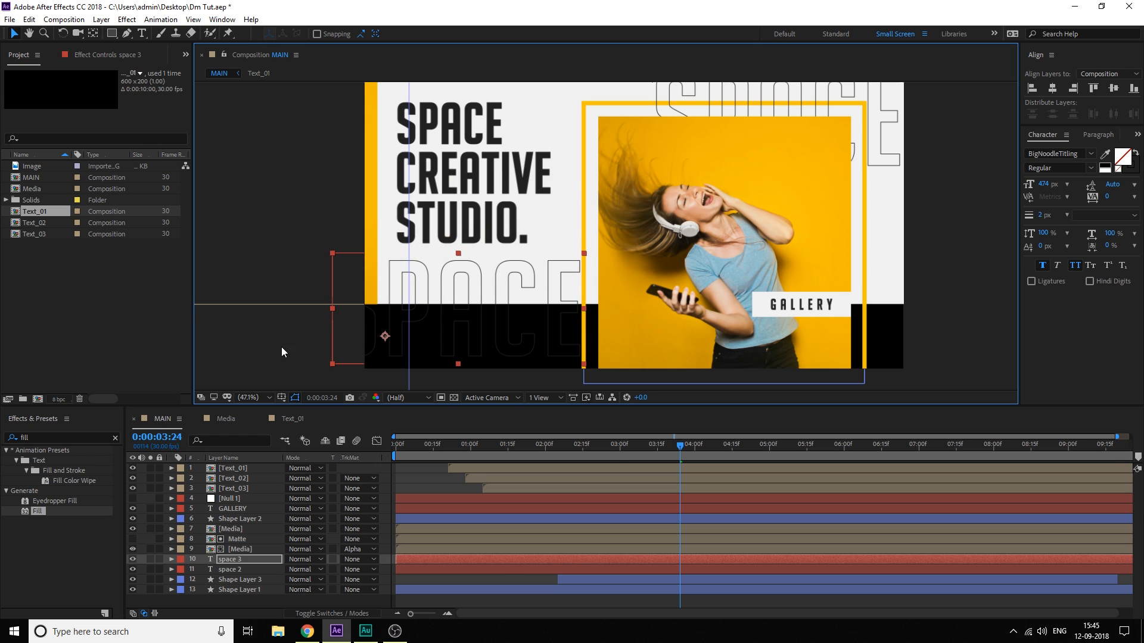
Change the copied outline text to "creative" and shift it left so its last letters end at the yellow outline
{"action": "double_click", "coordinate": [230, 561]}
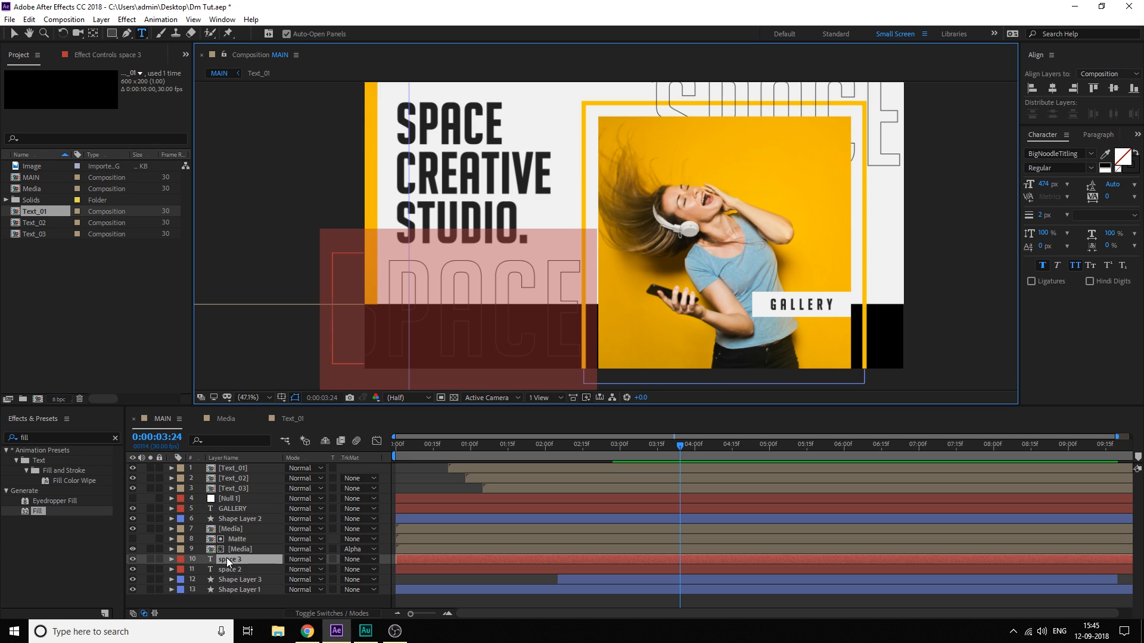
{"action": "type", "text": "crea"}
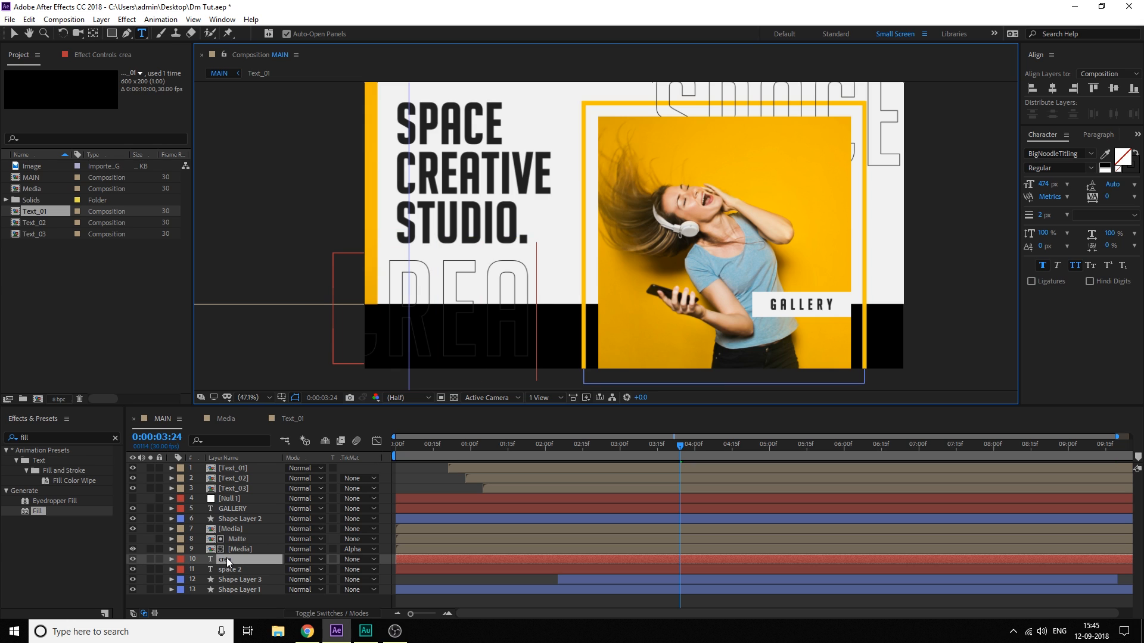
{"action": "type", "text": "tive"}
{"action": "left_click", "coordinate": [13, 33]}
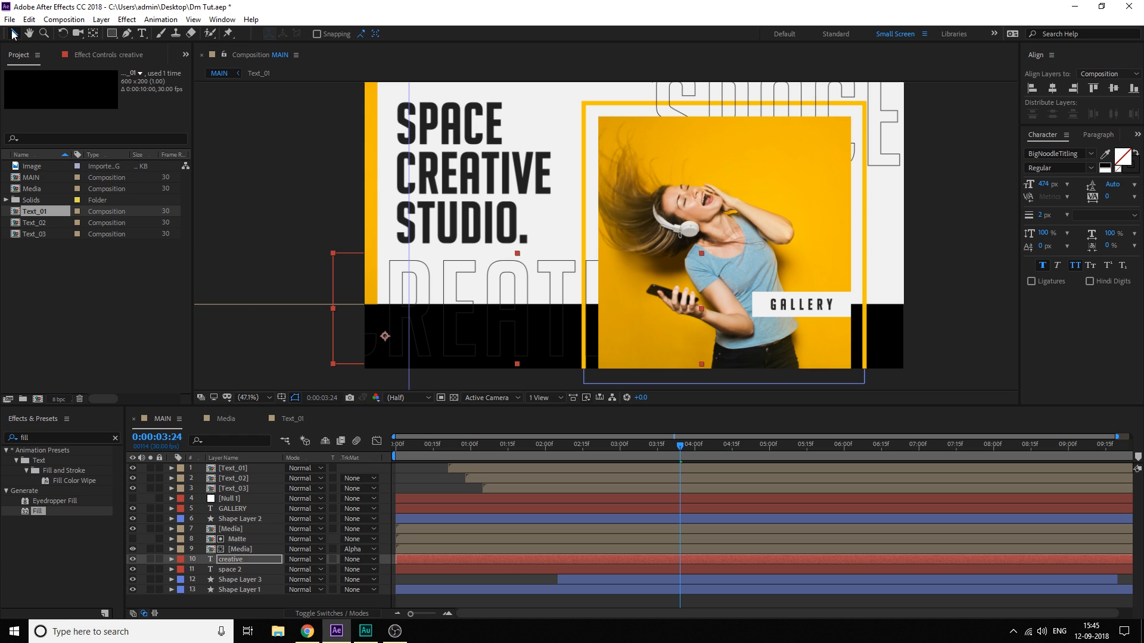
{"action": "left_click_drag", "start_coordinate": [516, 292], "coordinate": [399, 291]}
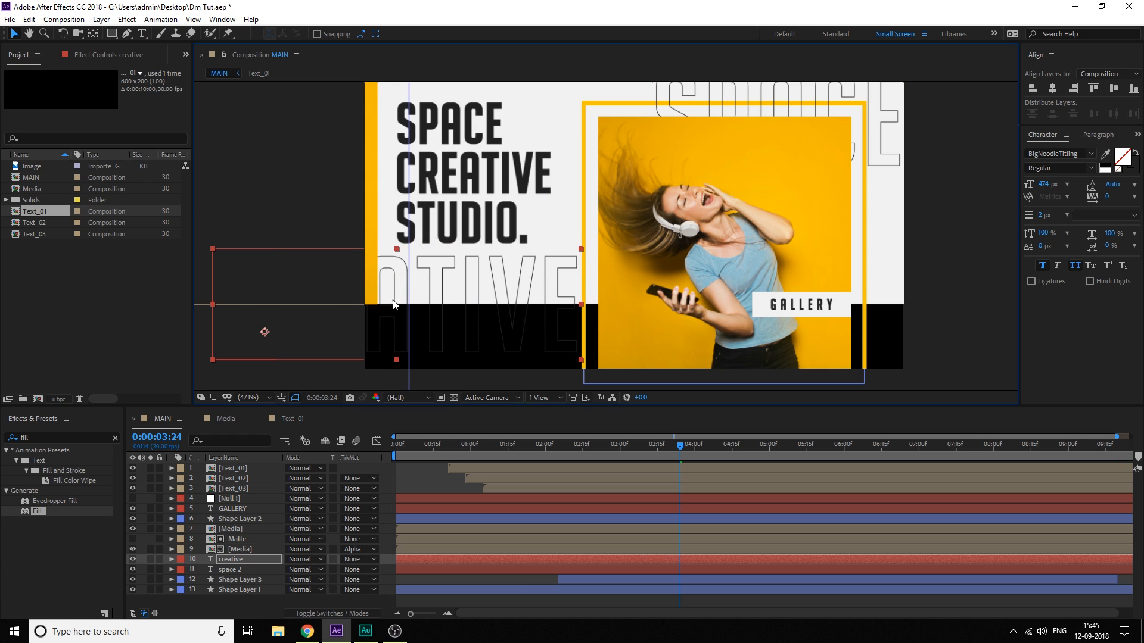
Set the stroke colour of the creative and space 2 outline texts to black, 000000
{"action": "left_click", "coordinate": [235, 560]}
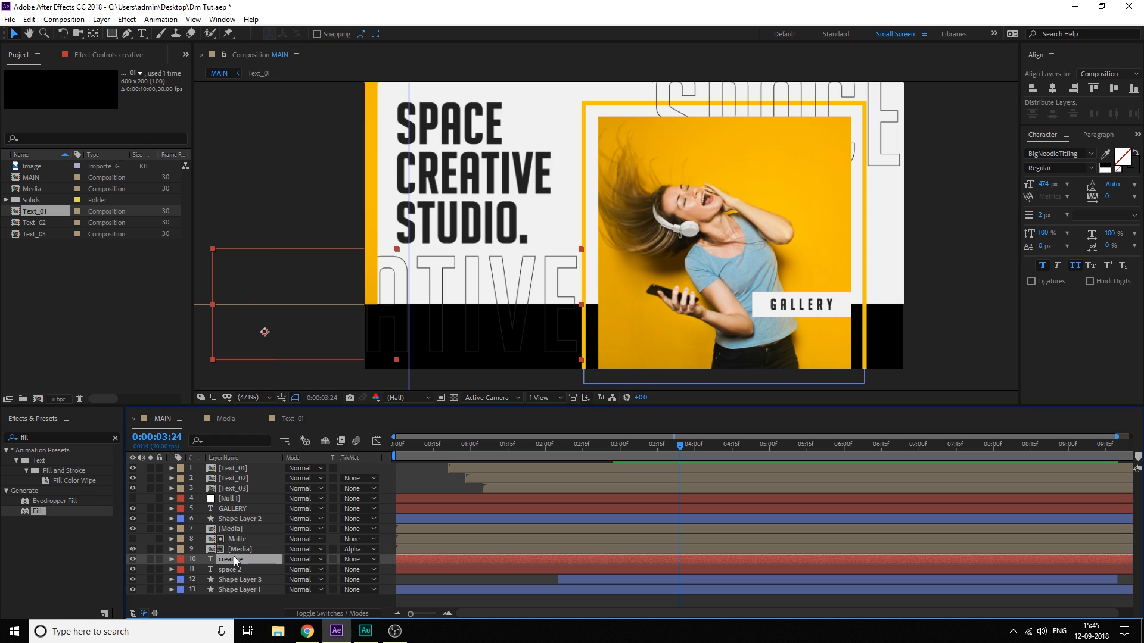
{"action": "left_click", "coordinate": [1124, 158]}
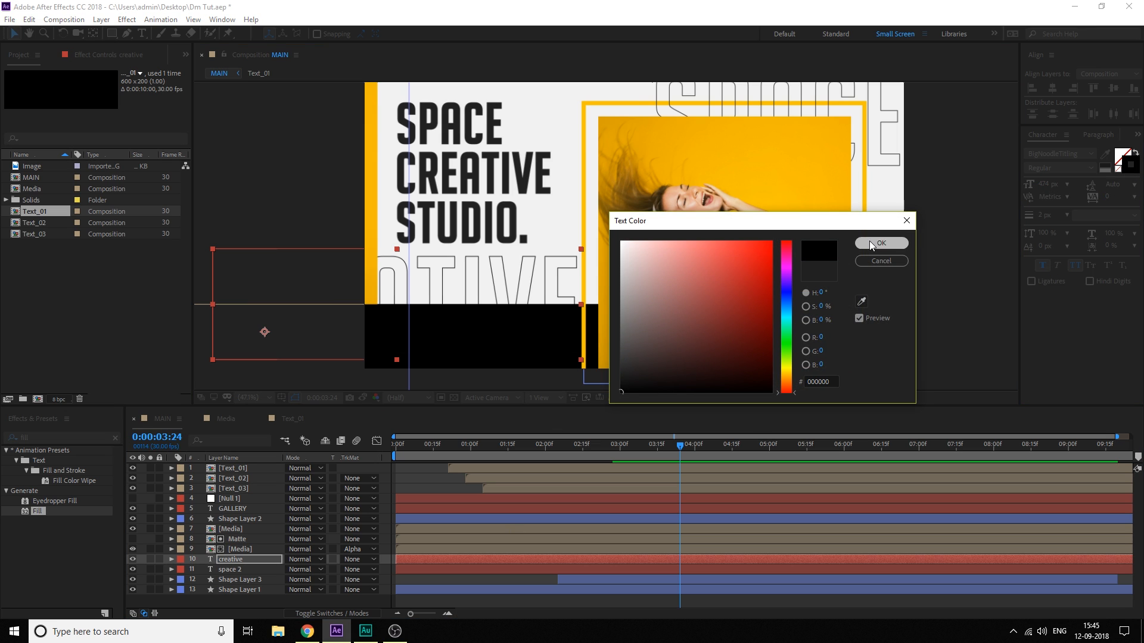
{"action": "left_click", "coordinate": [876, 243]}
{"action": "left_click", "coordinate": [222, 570]}
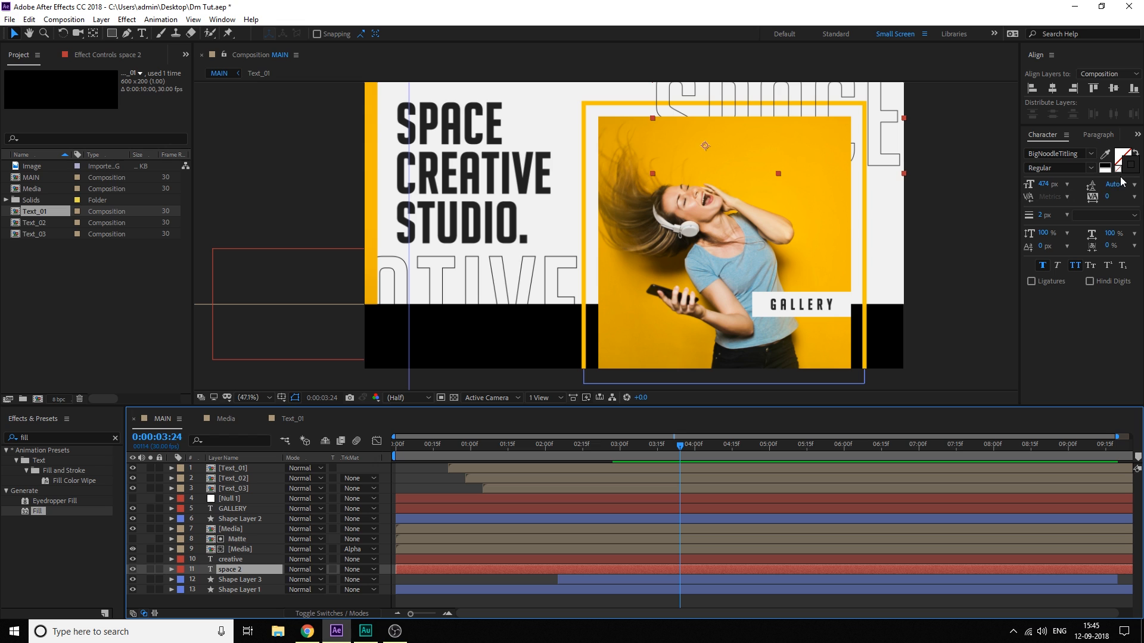
{"action": "left_click", "coordinate": [1124, 159]}
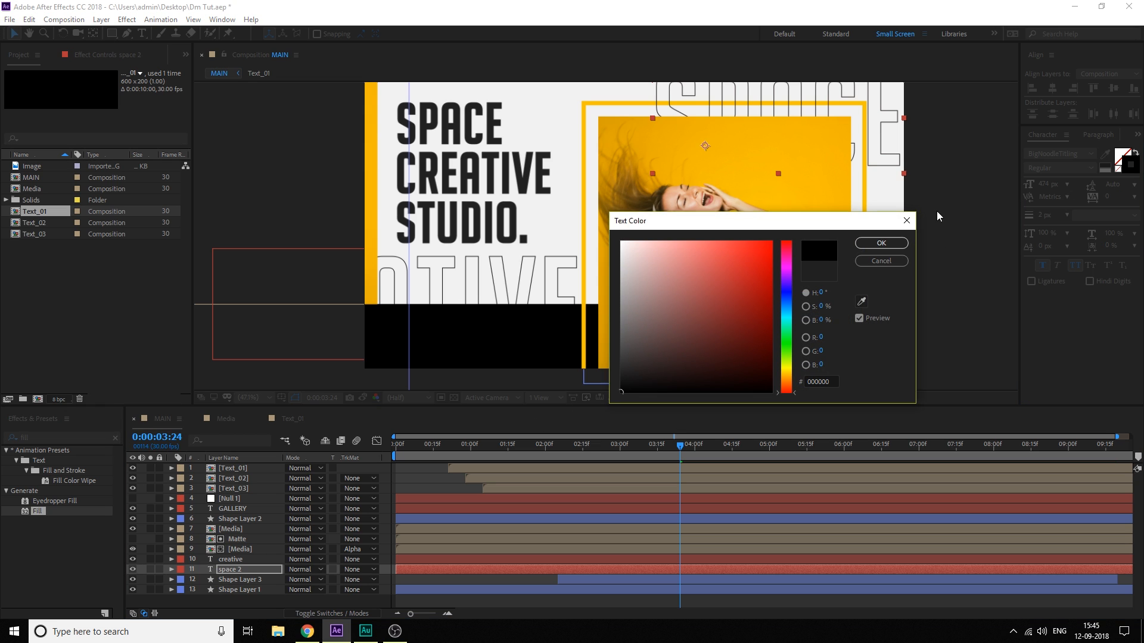
{"action": "left_click", "coordinate": [881, 244]}
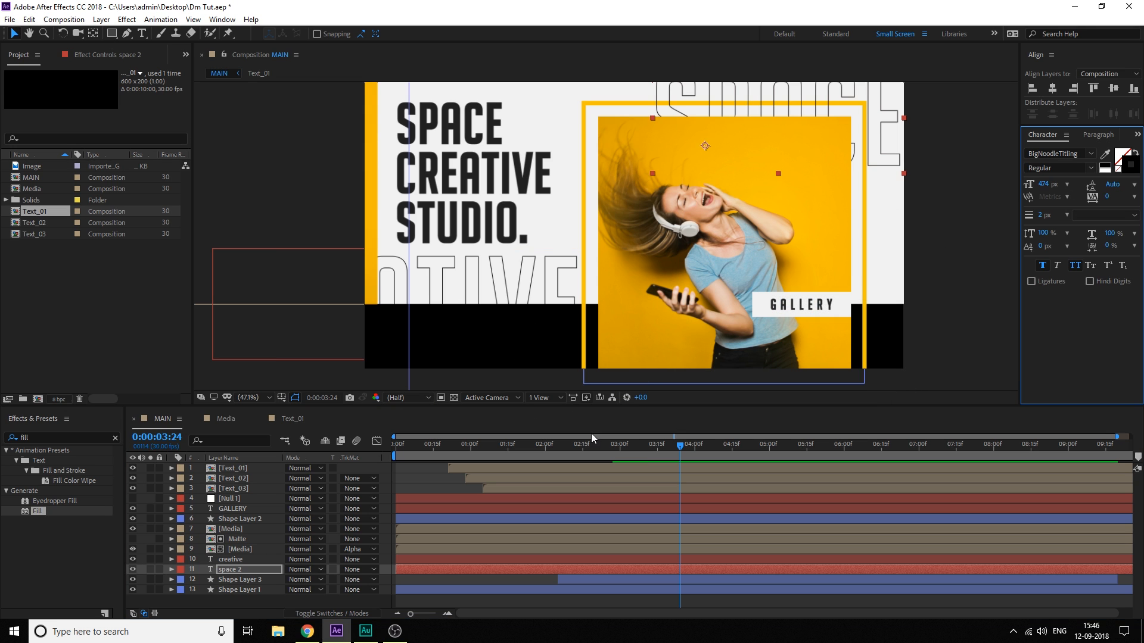
Add Position keyframes at 0:00:03:00 to the creative and space 2 outline text layers
{"action": "mouse_move", "coordinate": [624, 446]}
{"action": "left_mouse_down"}
{"action": "mouse_move", "coordinate": [547, 448]}
{"action": "mouse_move", "coordinate": [624, 454]}
{"action": "left_mouse_up"}
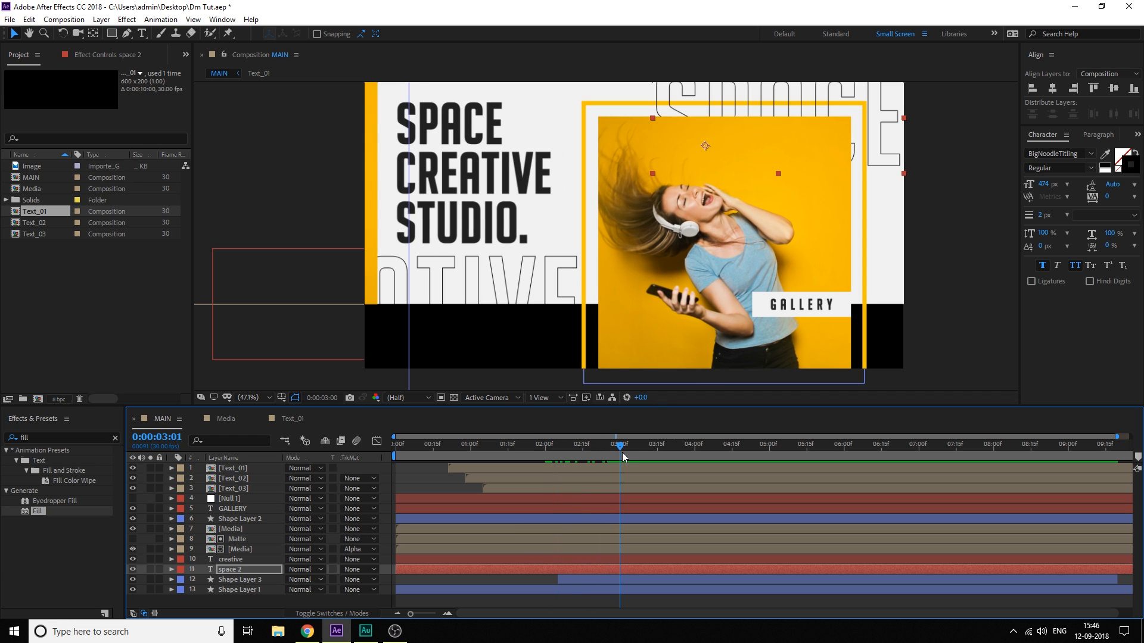
{"action": "left_click", "coordinate": [227, 561], "text": "ctrl"}
{"action": "left_click", "coordinate": [226, 570], "text": "ctrl"}
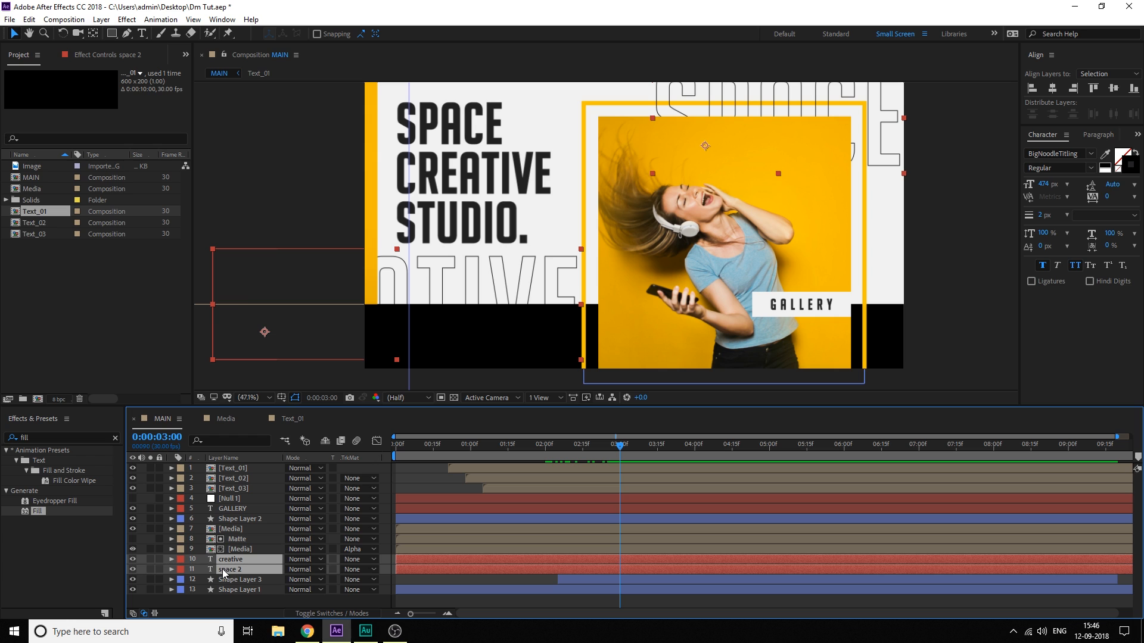
{"action": "key", "text": "p"}
{"action": "left_click", "coordinate": [201, 570]}
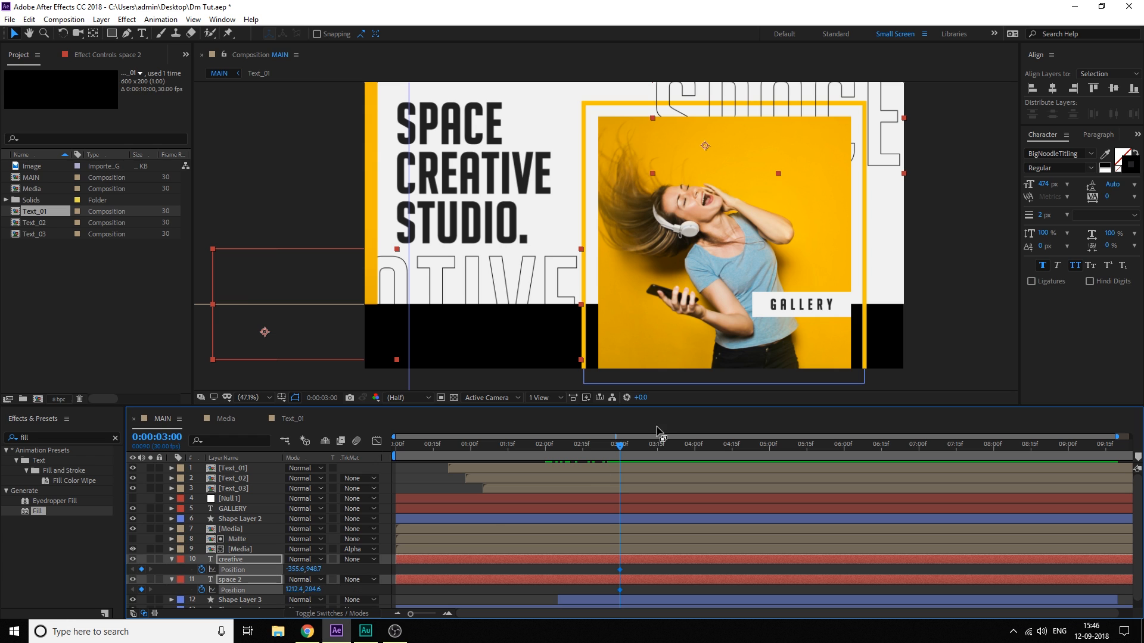
At 0:00:01:00, keyframe creative horizontally off the canvas's left edge and space 2 off its right edge
{"action": "left_click_drag", "start_coordinate": [620, 453], "coordinate": [559, 451]}
{"action": "left_click_drag", "start_coordinate": [532, 452], "coordinate": [472, 461]}
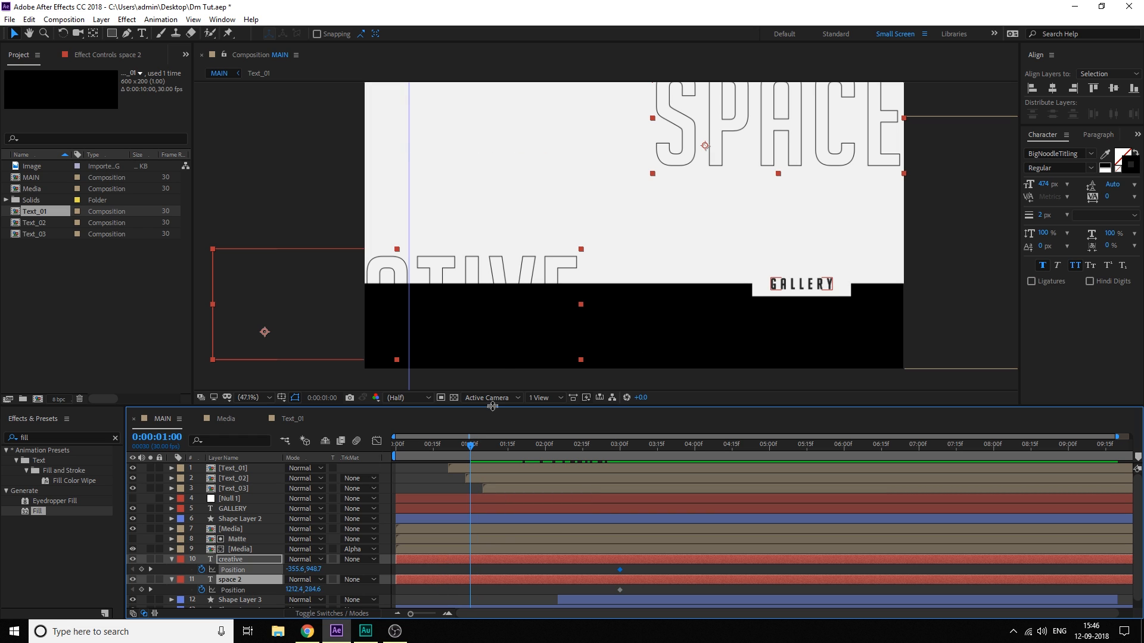
{"action": "left_click_drag", "start_coordinate": [458, 280], "coordinate": [407, 279]}
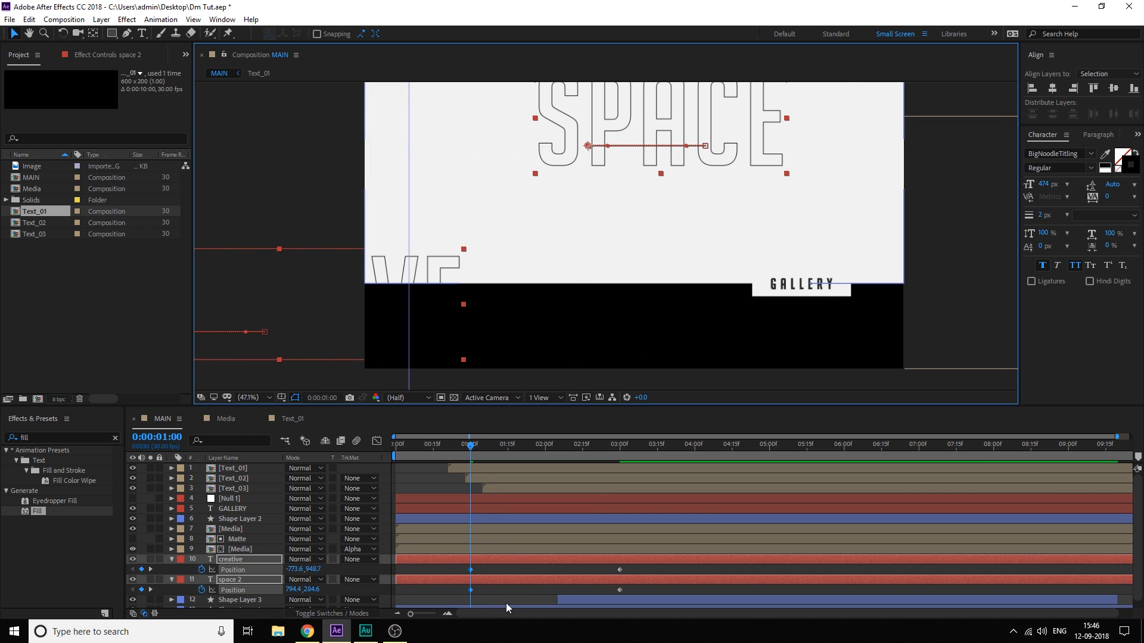
{"action": "key", "text": "ctrl+z"}
{"action": "left_click", "coordinate": [495, 586]}
{"action": "left_click_drag", "start_coordinate": [467, 280], "coordinate": [241, 281]}
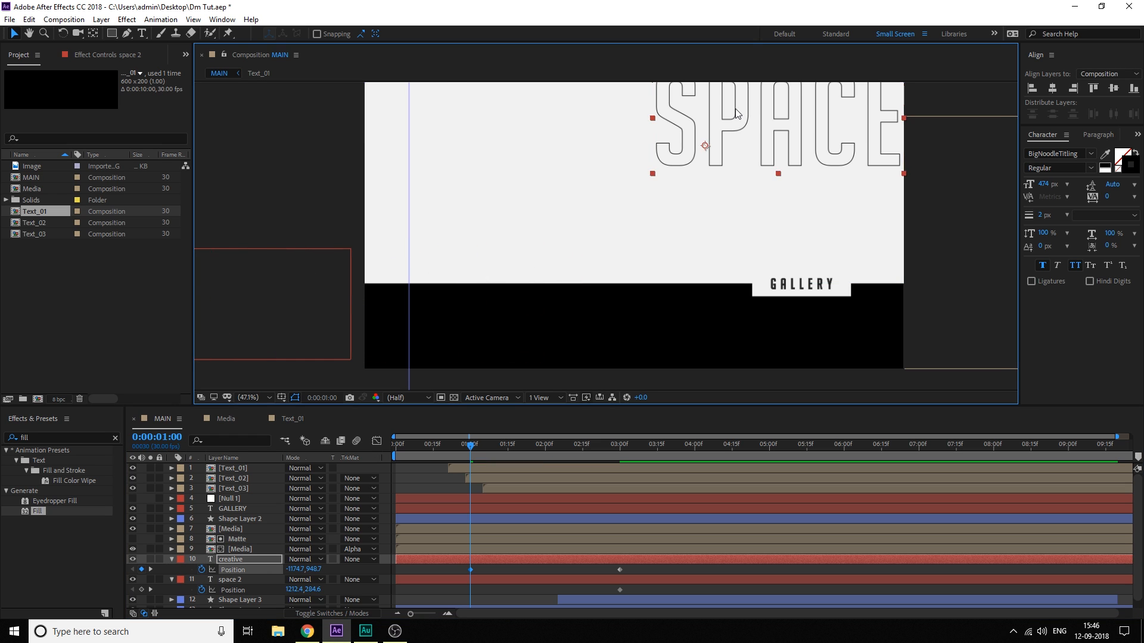
{"action": "left_click_drag", "start_coordinate": [741, 113], "coordinate": [993, 110]}
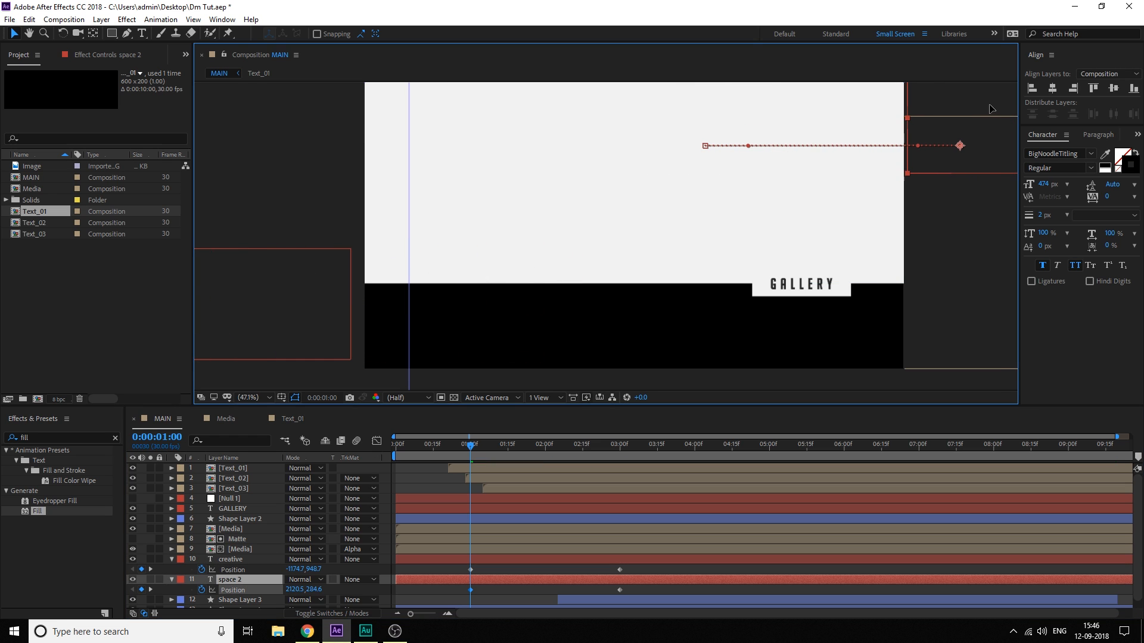
Easy-ease both outline texts' Position keyframes and shape their speed graph into an early peak with a long slow finish
{"action": "left_click", "coordinate": [516, 575]}
{"action": "left_click_drag", "start_coordinate": [463, 570], "coordinate": [657, 592]}
{"action": "key", "text": "F9"}
{"action": "left_click", "coordinate": [377, 441]}
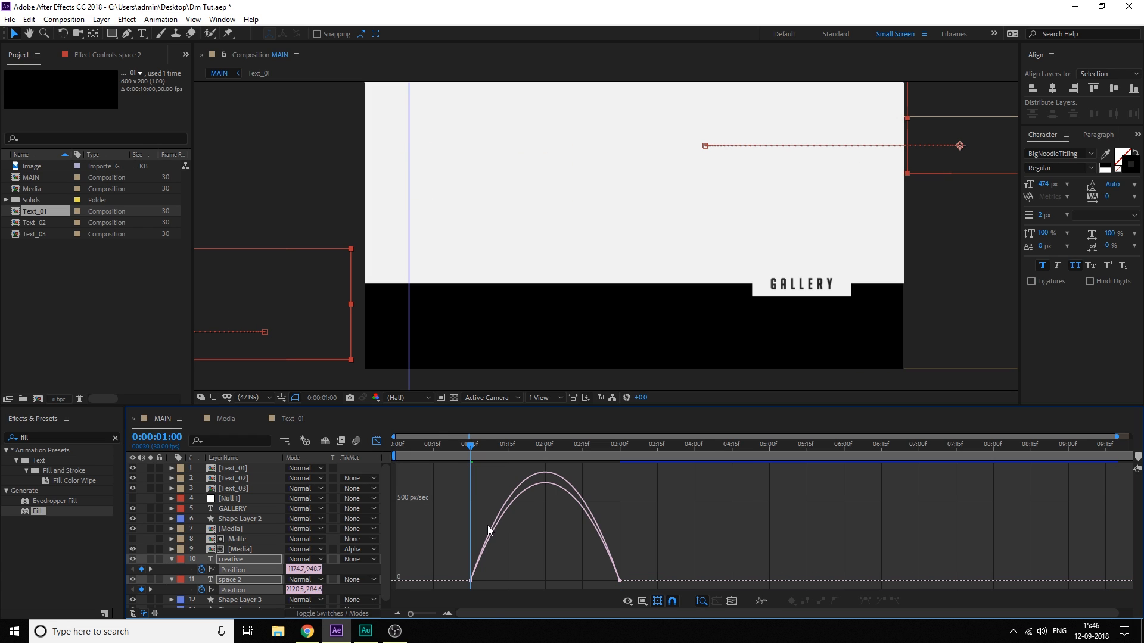
{"action": "left_click_drag", "start_coordinate": [763, 574], "coordinate": [563, 578]}
{"action": "left_click_drag", "start_coordinate": [494, 566], "coordinate": [424, 588]}
{"action": "left_click_drag", "start_coordinate": [502, 580], "coordinate": [482, 577]}
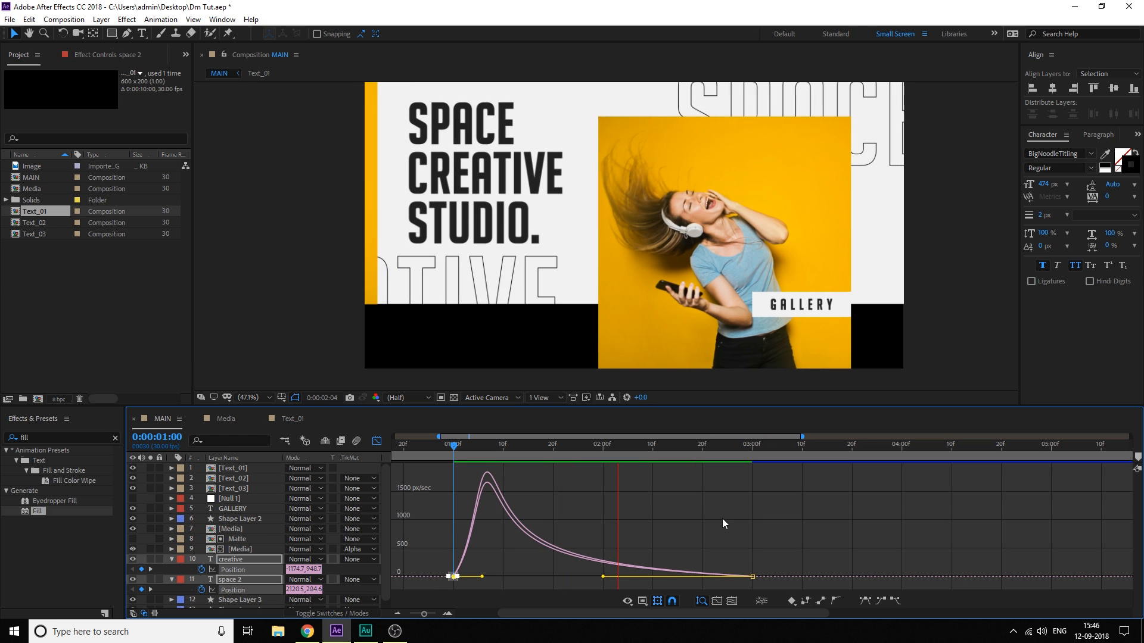
{"action": "left_click", "coordinate": [458, 447]}
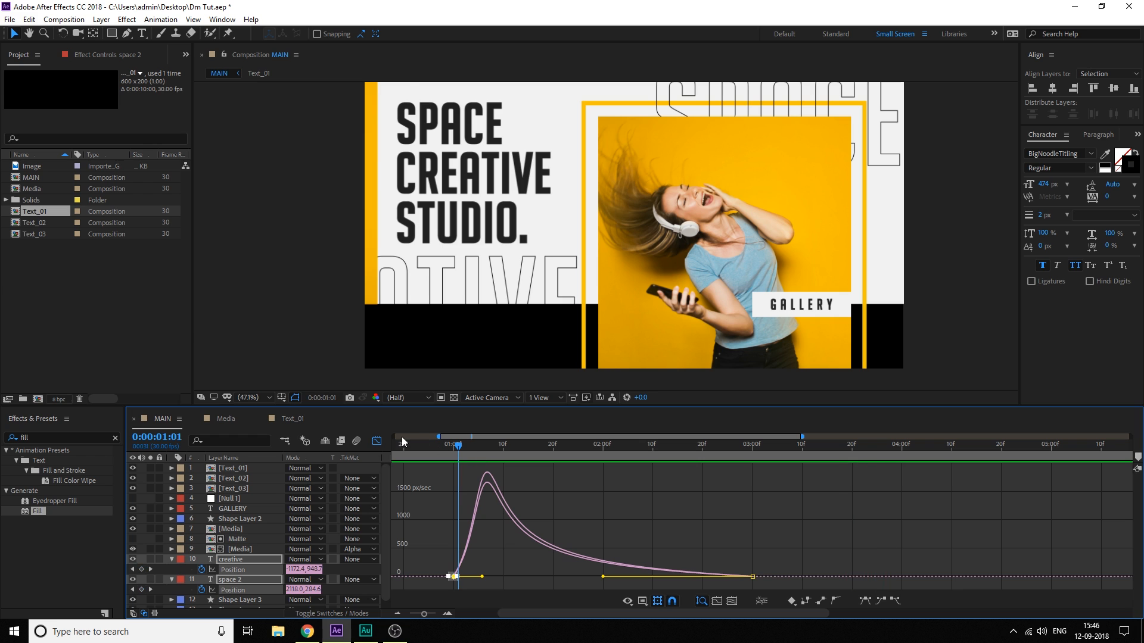
{"action": "left_click", "coordinate": [376, 441]}
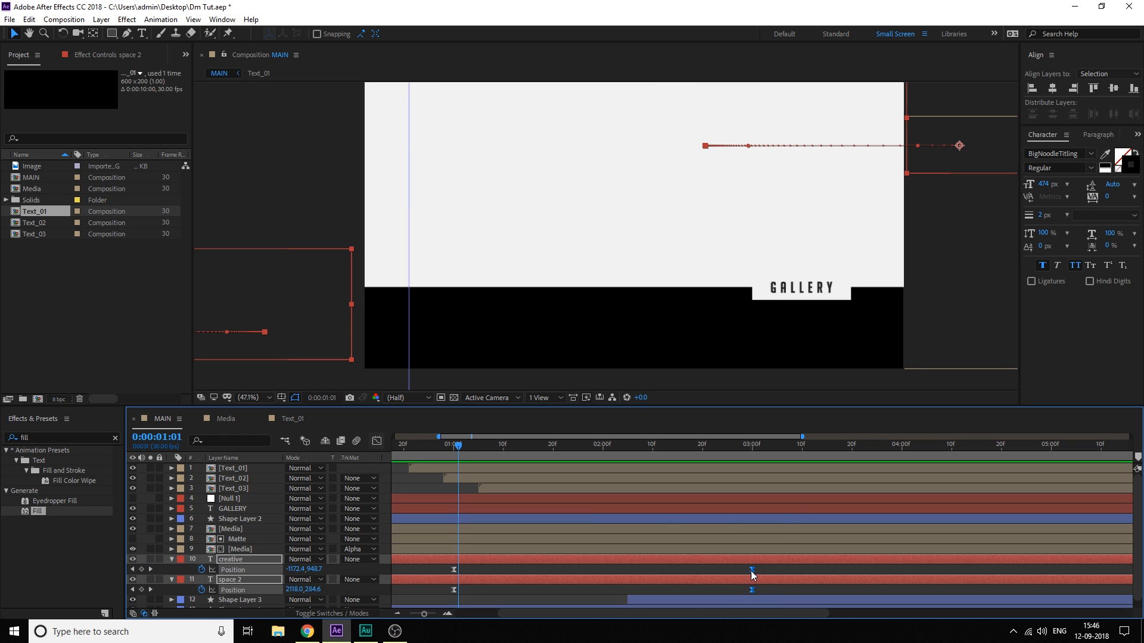
Move the end Position keyframes of creative and space 2 to 0:00:03:10 and preview the animation
{"action": "left_click_drag", "start_coordinate": [750, 570], "coordinate": [800, 573]}
{"action": "key", "text": "space"}
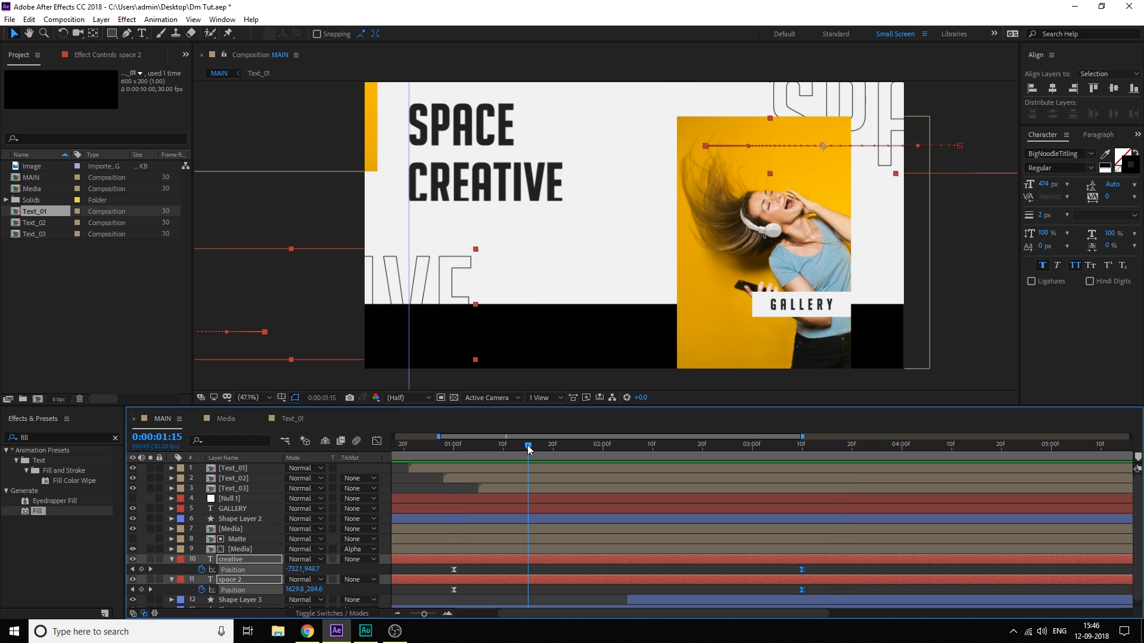
{"action": "left_click", "coordinate": [450, 446]}
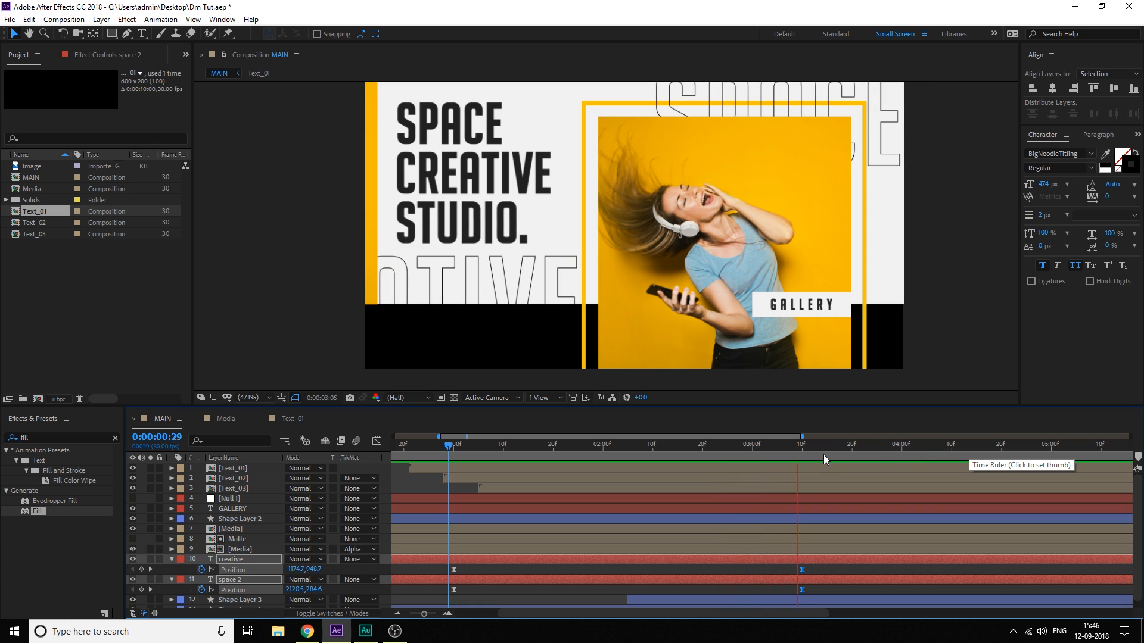
{"action": "left_click", "coordinate": [837, 445]}
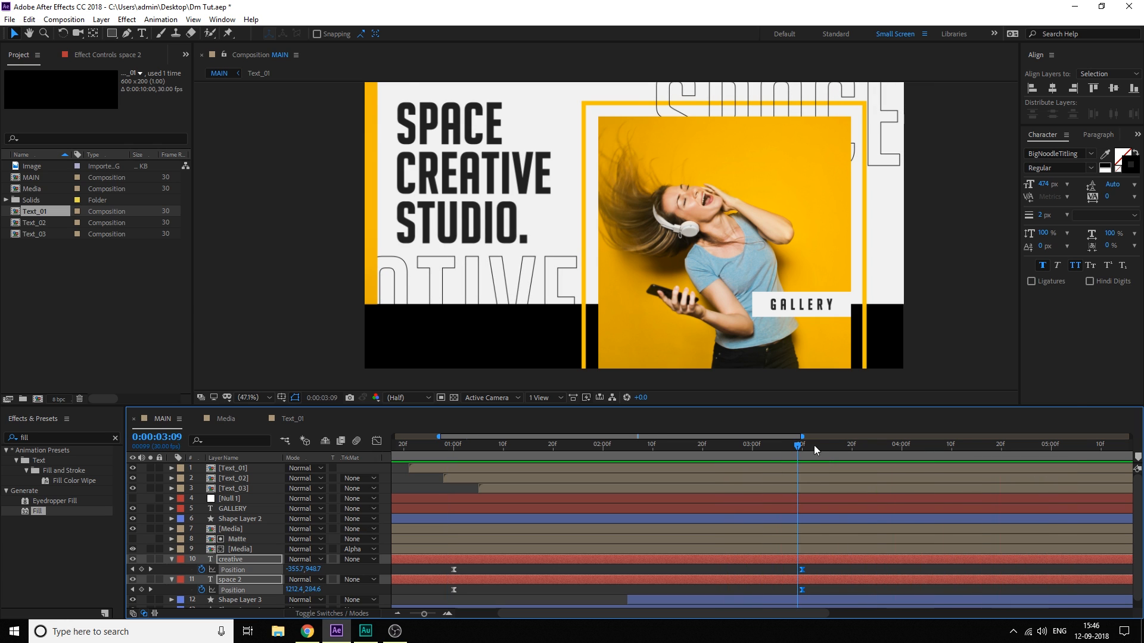
Select all layers in MAIN and collapse their keyframed properties
{"action": "key", "text": "ctrl+a"}
{"action": "key", "text": "u"}
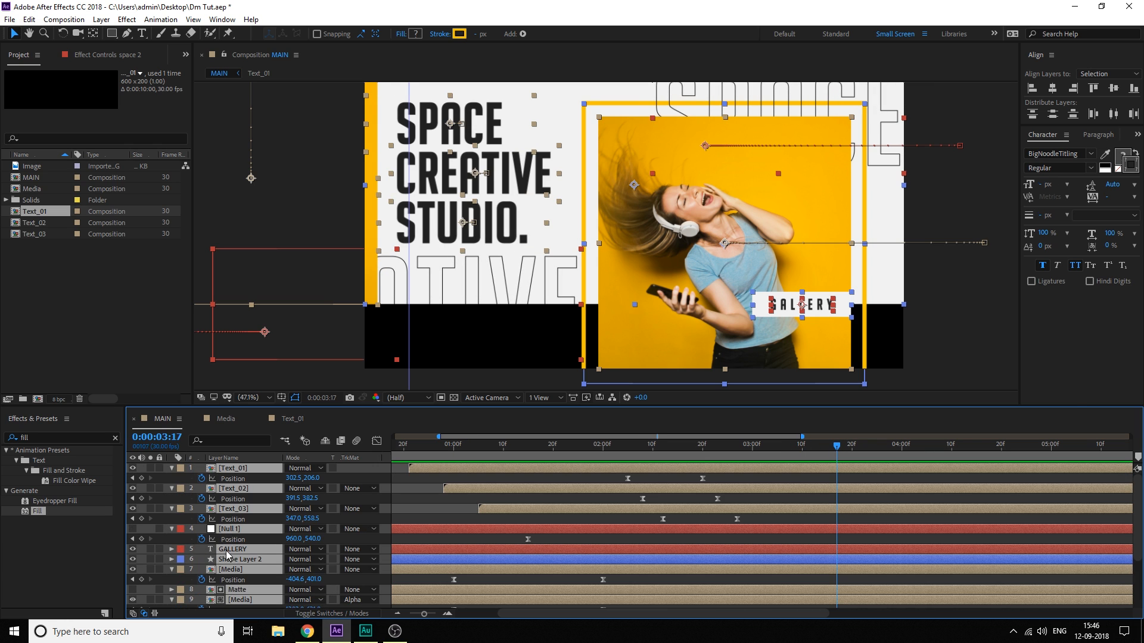
{"action": "key", "text": "u"}
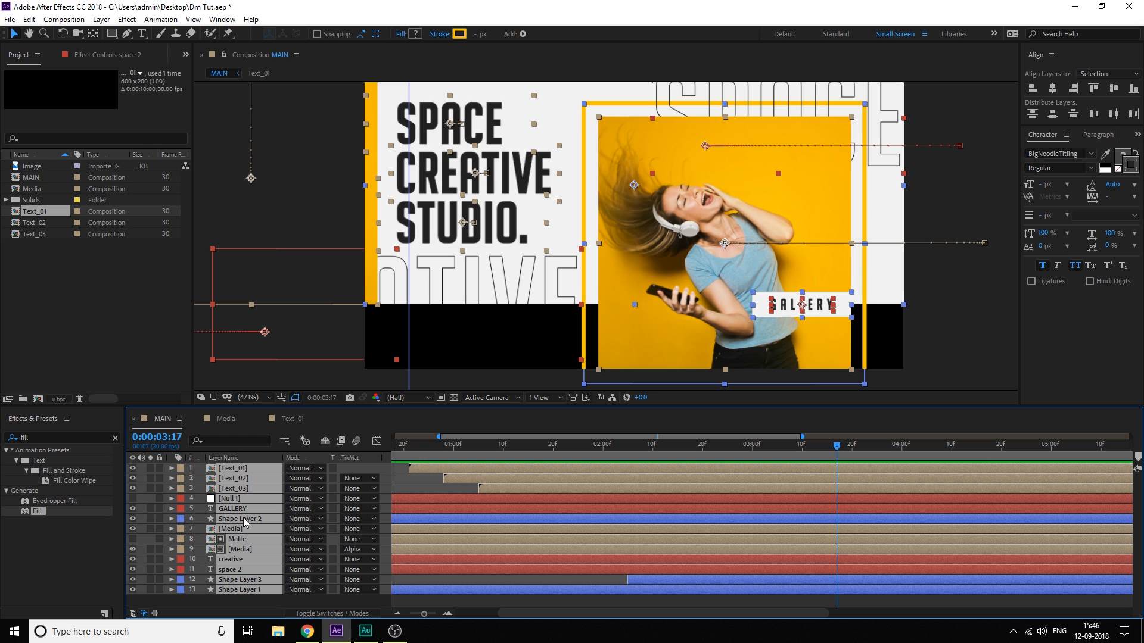
{"action": "key", "text": "ctrl+shift+c"}
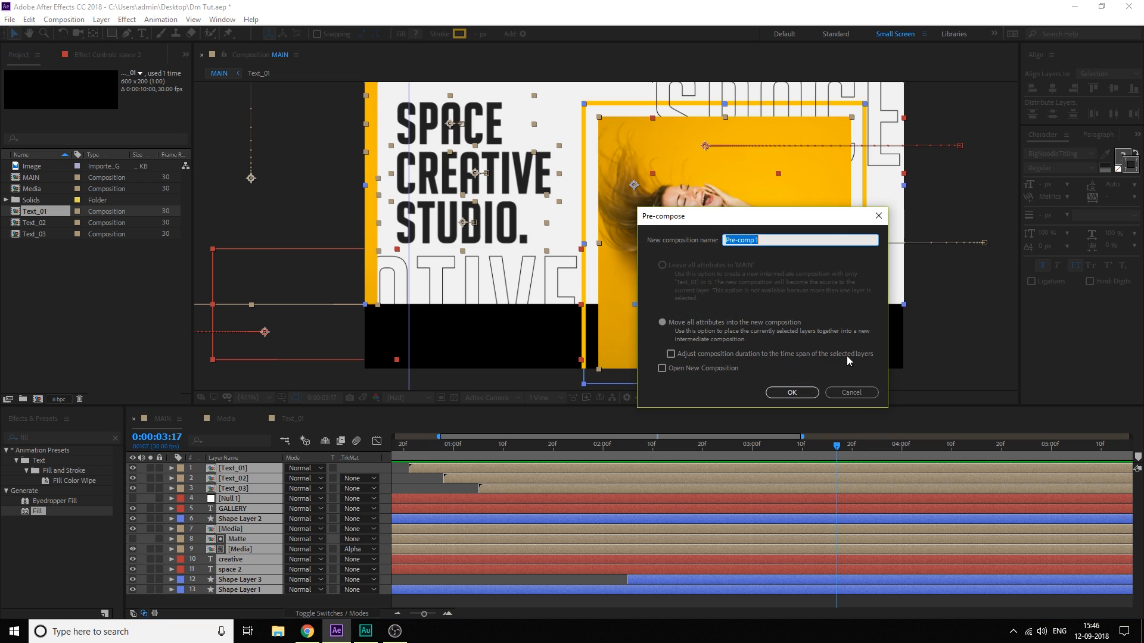
{"action": "left_click", "coordinate": [719, 242]}
{"action": "left_click_drag", "start_coordinate": [775, 243], "coordinate": [600, 260]}
{"action": "type", "text": "Slide"}
{"action": "key", "text": "Return"}
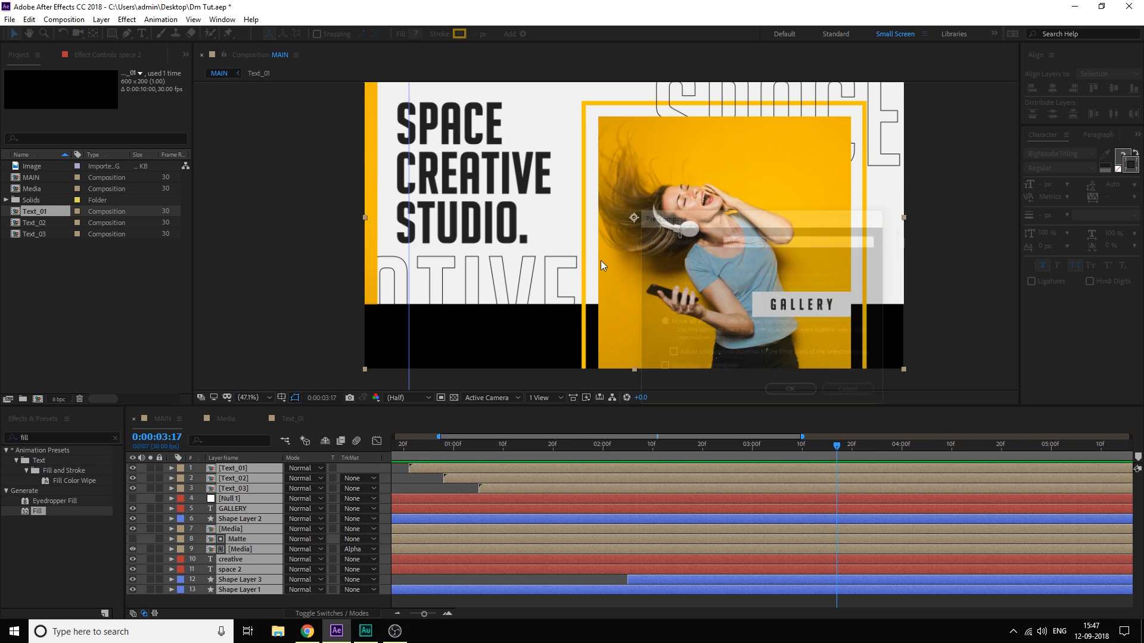
{"action": "left_click", "coordinate": [314, 491]}
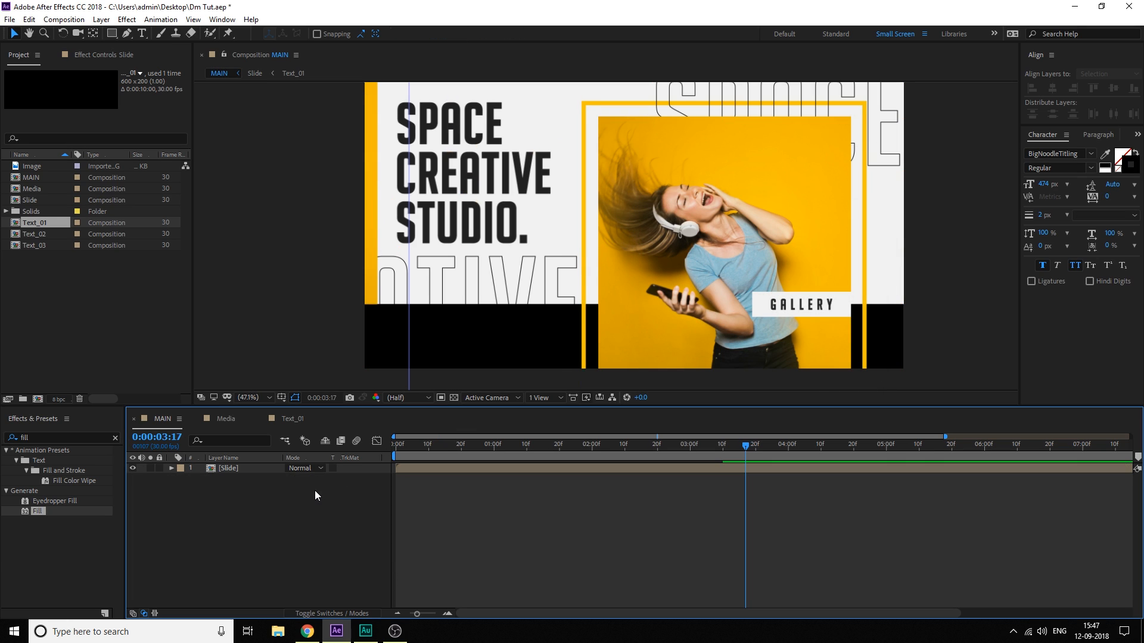
{"action": "left_click", "coordinate": [239, 468]}
{"action": "key", "text": "ctrl+z"}
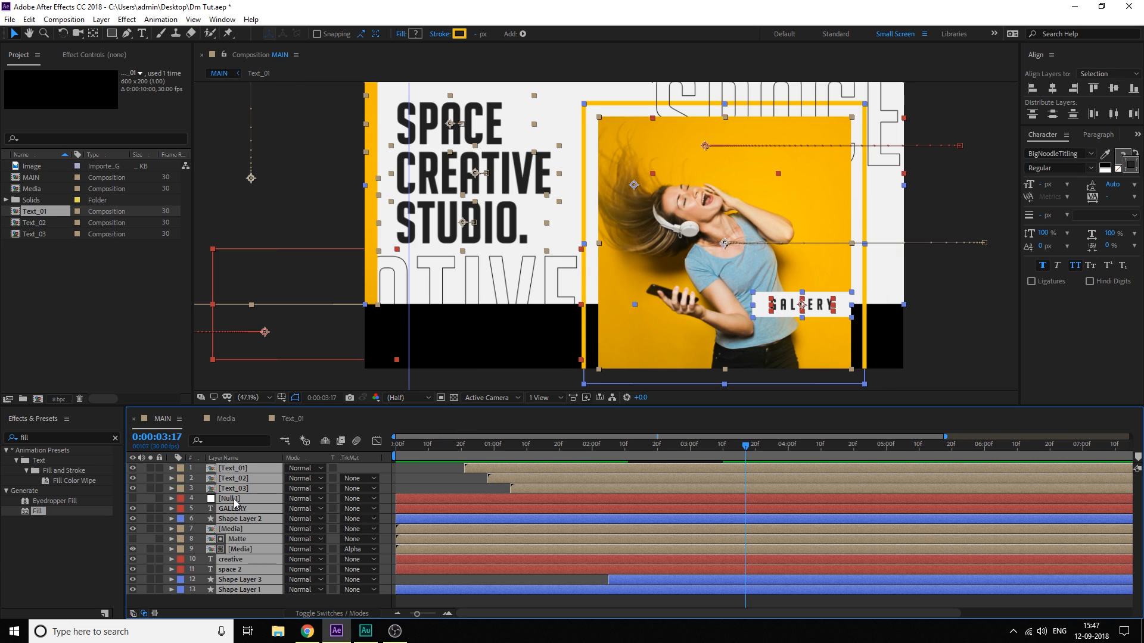
Pre-compose all the selected MAIN layers into a new composition named Slide
{"action": "key", "text": "ctrl+shift+c"}
{"action": "type", "text": "Slide"}
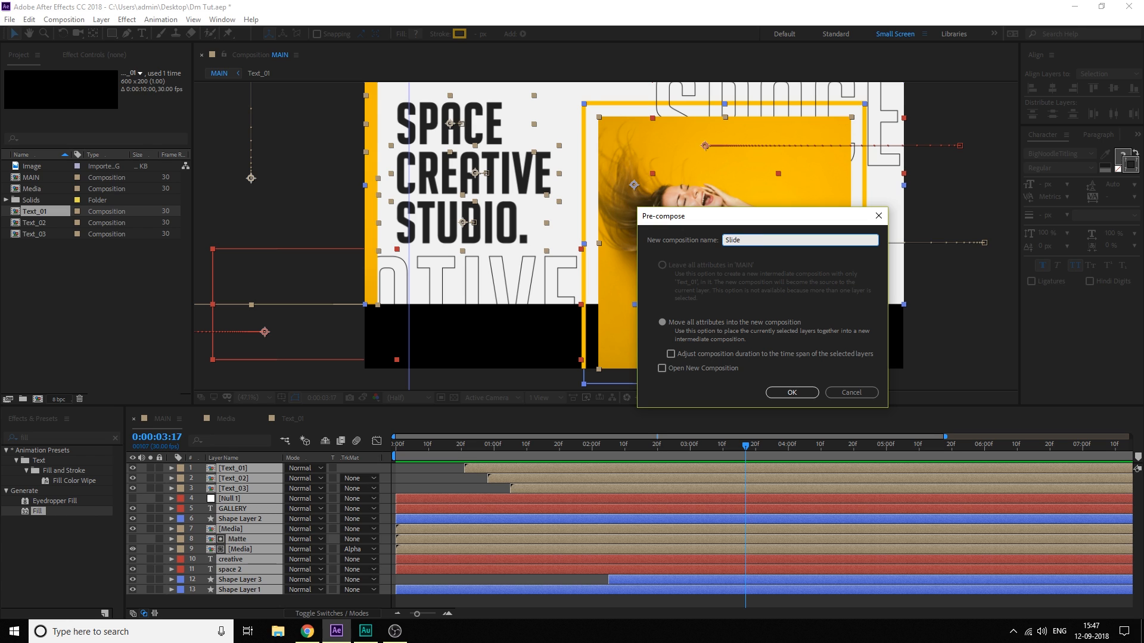
{"action": "key", "text": "Return"}
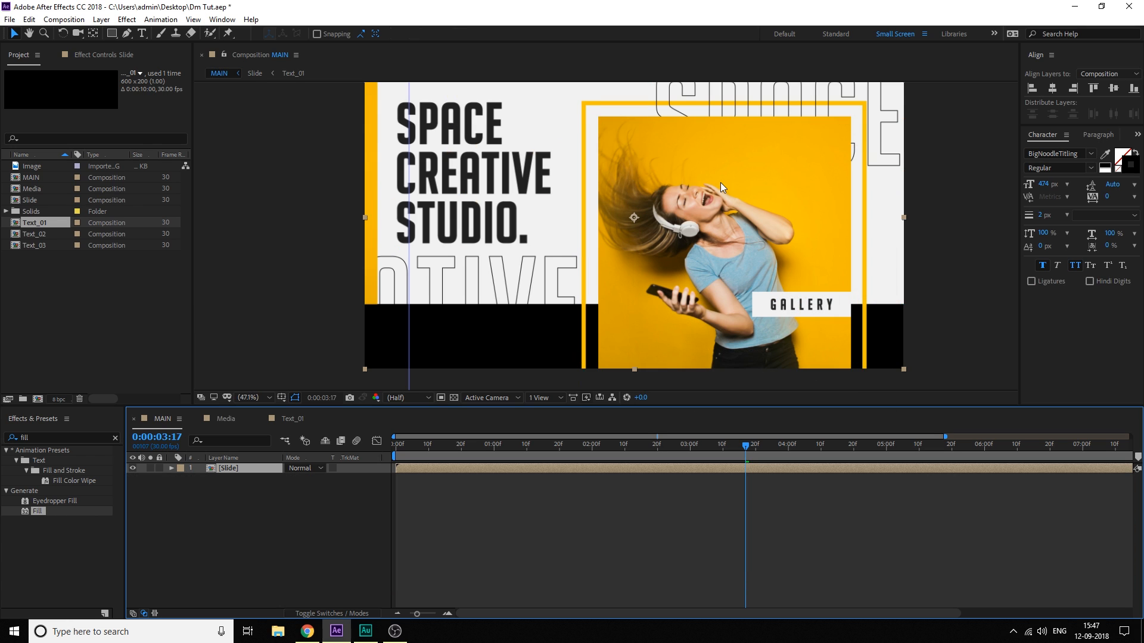
Trim the Slide layer's end to 0:00:03:10 and duplicate the layer
{"action": "mouse_move", "coordinate": [738, 446]}
{"action": "left_mouse_down"}
{"action": "mouse_move", "coordinate": [645, 449]}
{"action": "mouse_move", "coordinate": [723, 453]}
{"action": "left_mouse_up"}
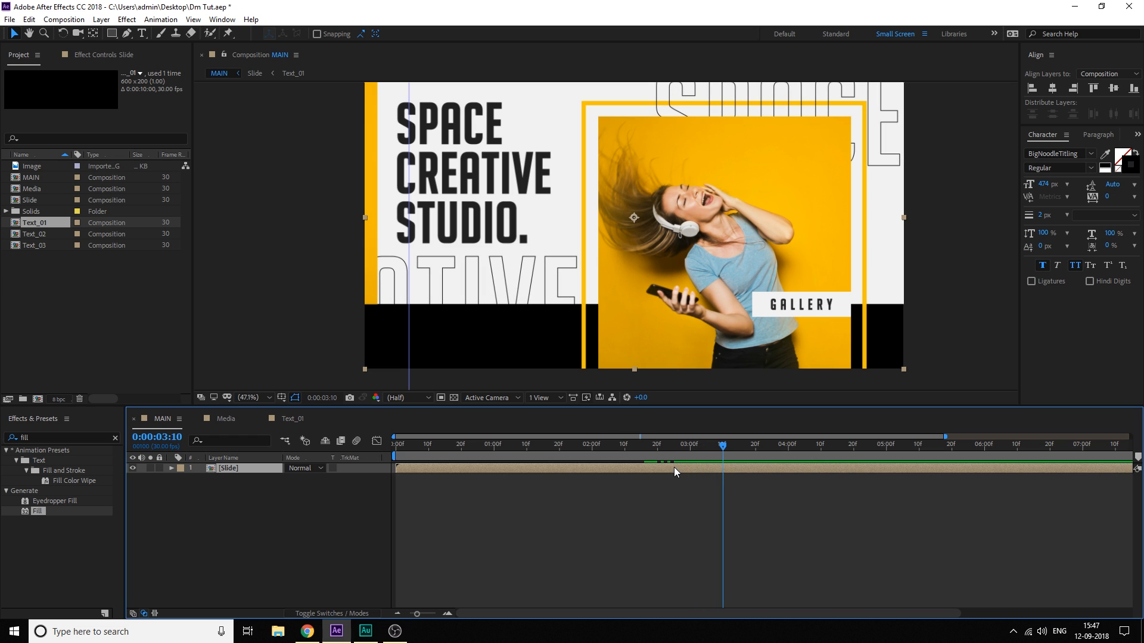
{"action": "key", "text": "alt+bracketright"}
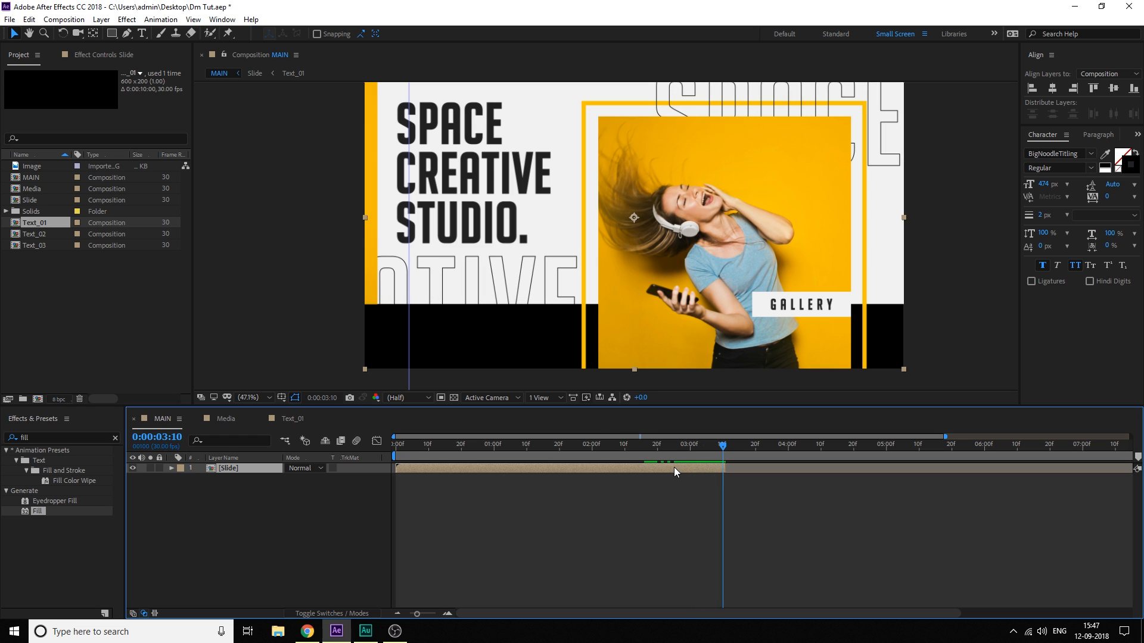
{"action": "key", "text": "ctrl+d"}
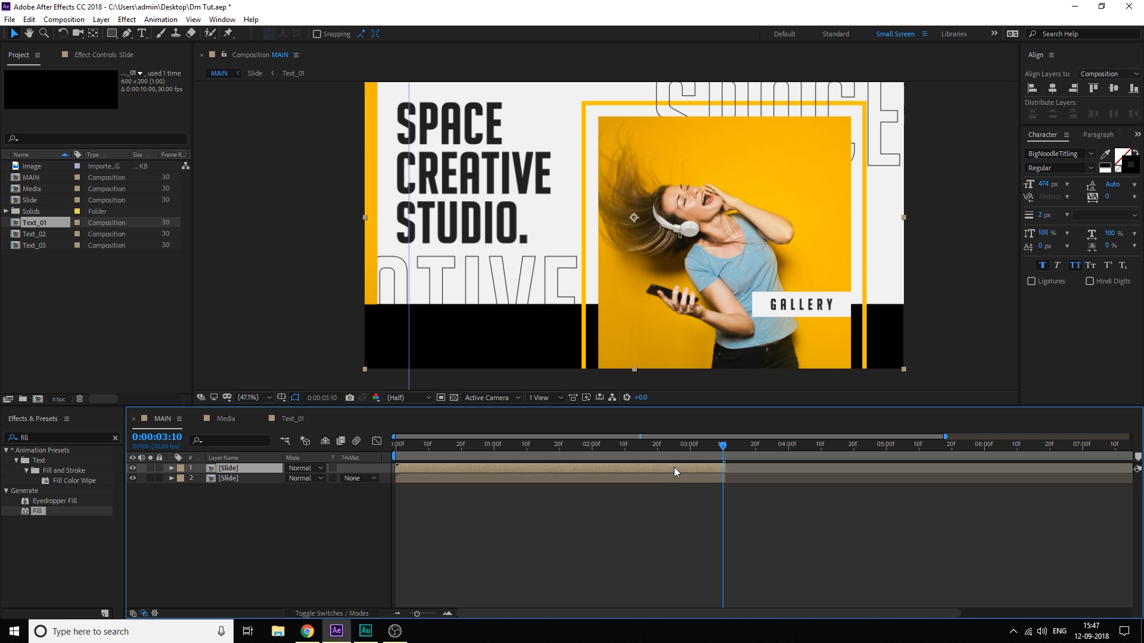
Apply Time-Reverse Layer to the upper Slide copy
{"action": "right_click", "coordinate": [673, 467]}
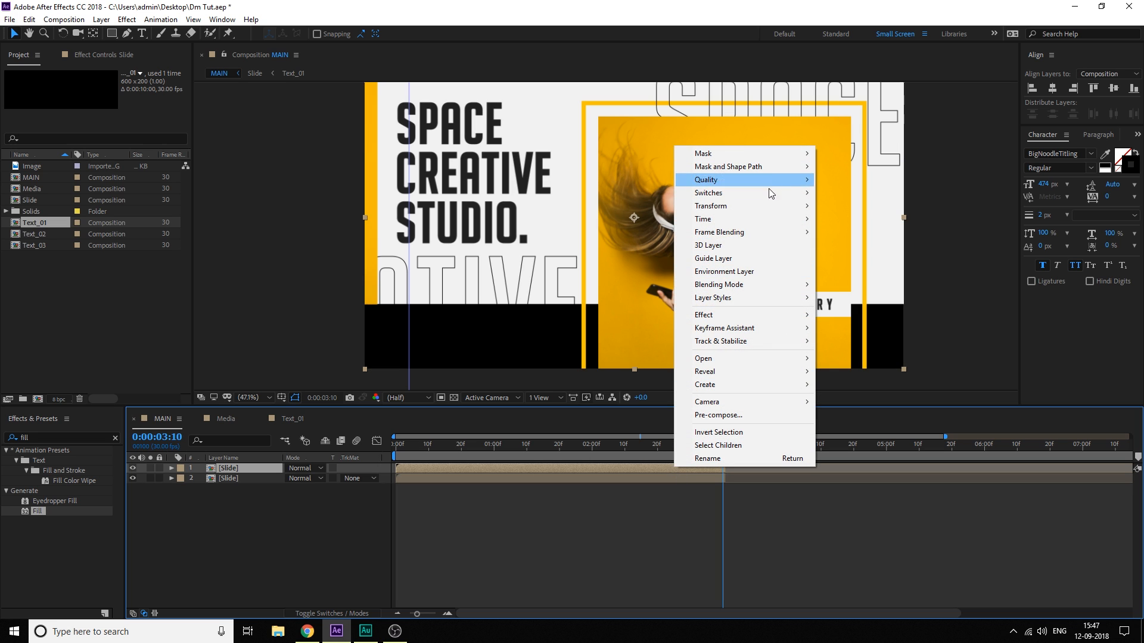
{"action": "mouse_move", "coordinate": [767, 194]}
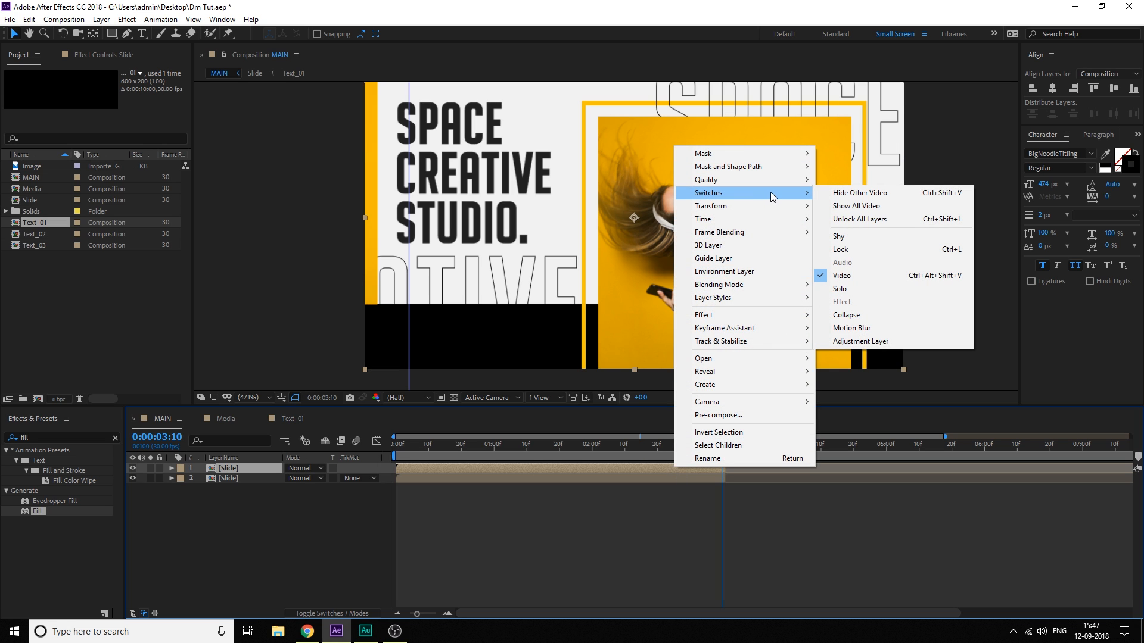
{"action": "mouse_move", "coordinate": [771, 220]}
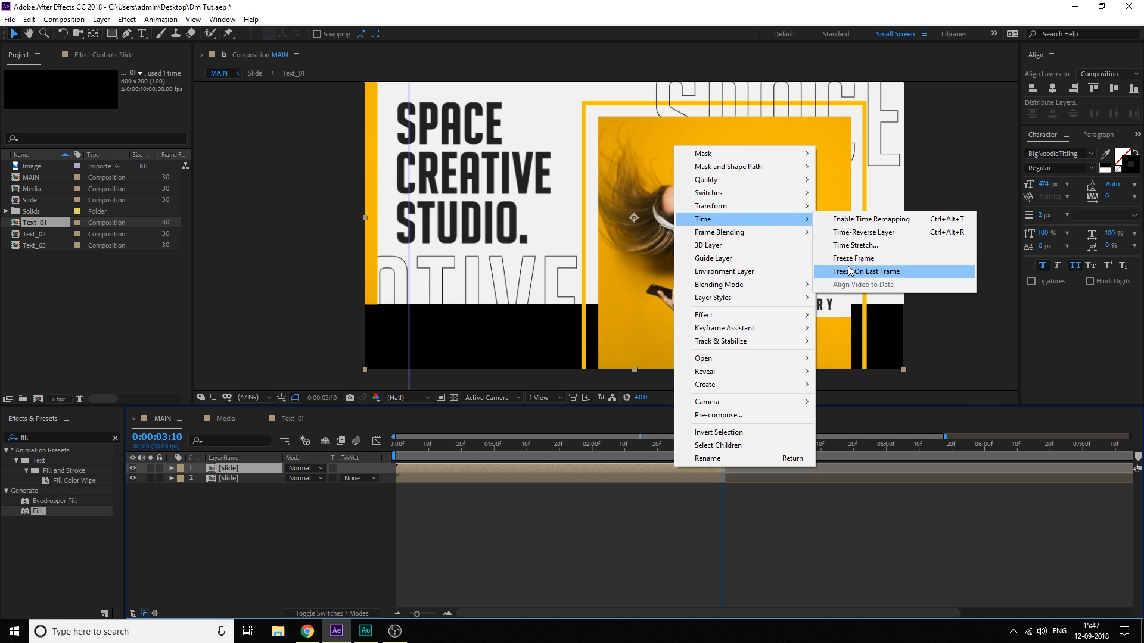
{"action": "left_click", "coordinate": [853, 232]}
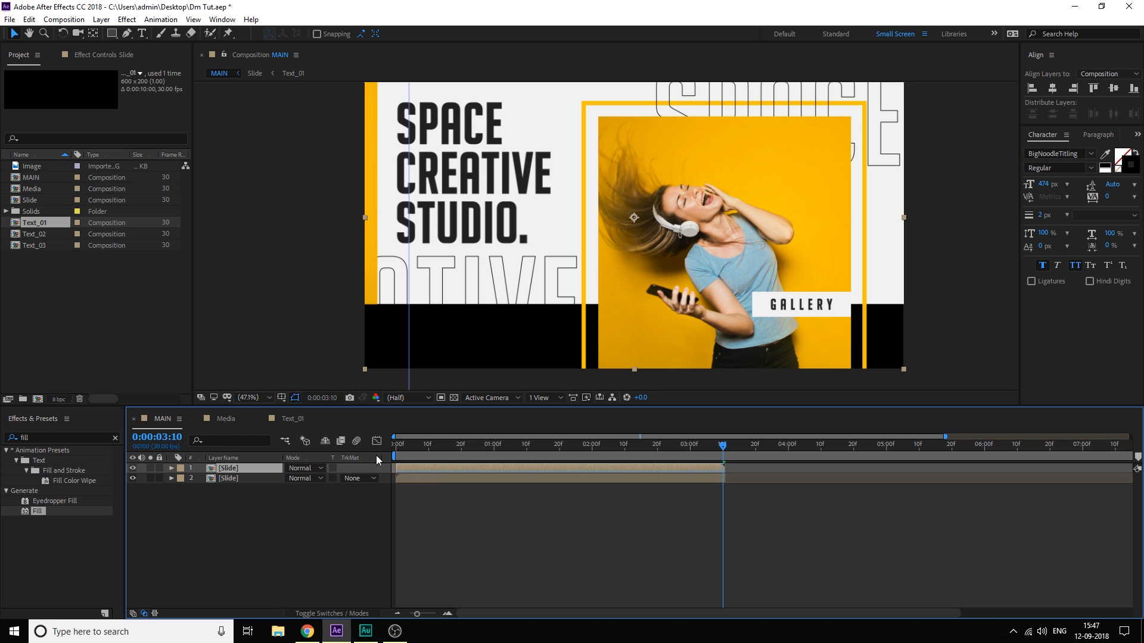
Show the layers' Stretch values and set the reversed Slide's stretch factor to -60%
{"action": "right_click", "coordinate": [388, 456]}
{"action": "mouse_move", "coordinate": [429, 494]}
{"action": "left_click", "coordinate": [508, 495]}
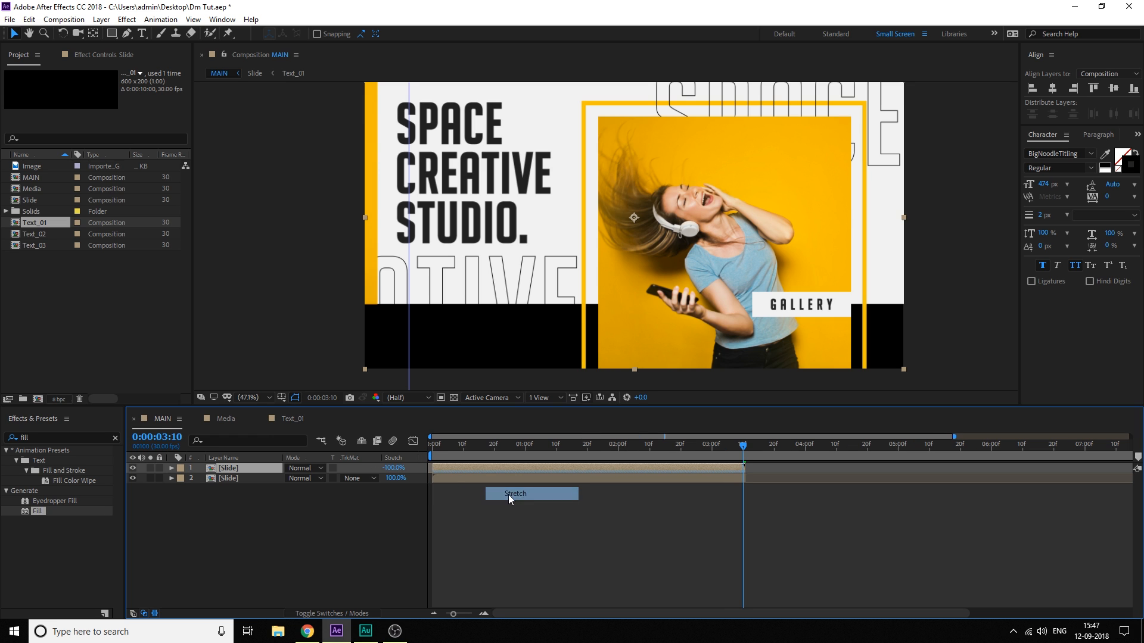
{"action": "left_click", "coordinate": [394, 467]}
{"action": "type", "text": "-60"}
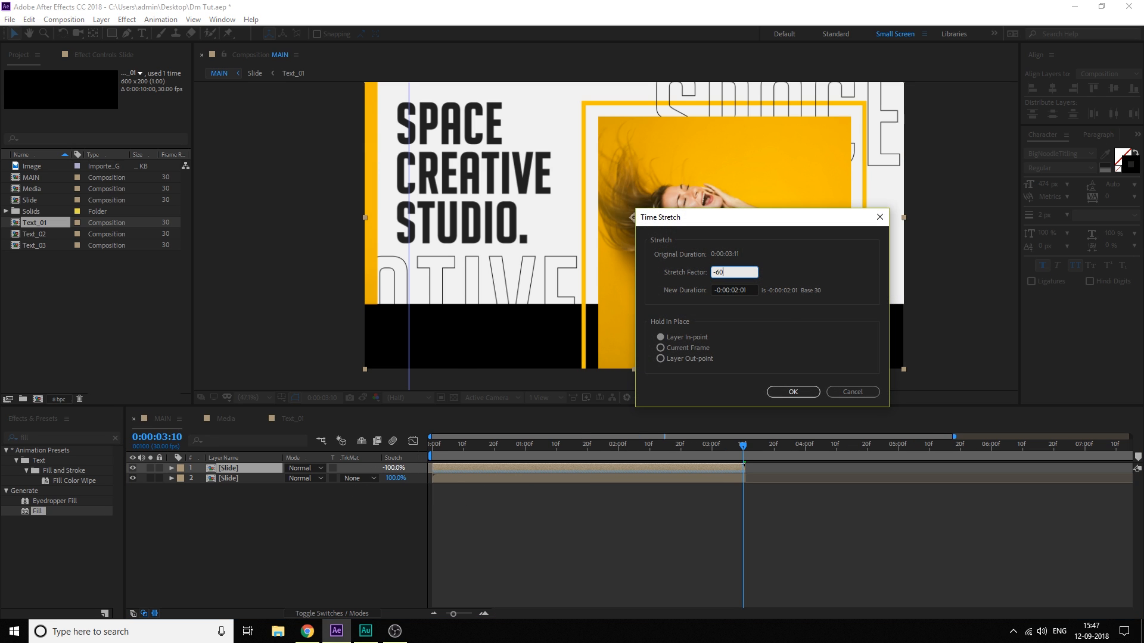
{"action": "key", "text": "Return"}
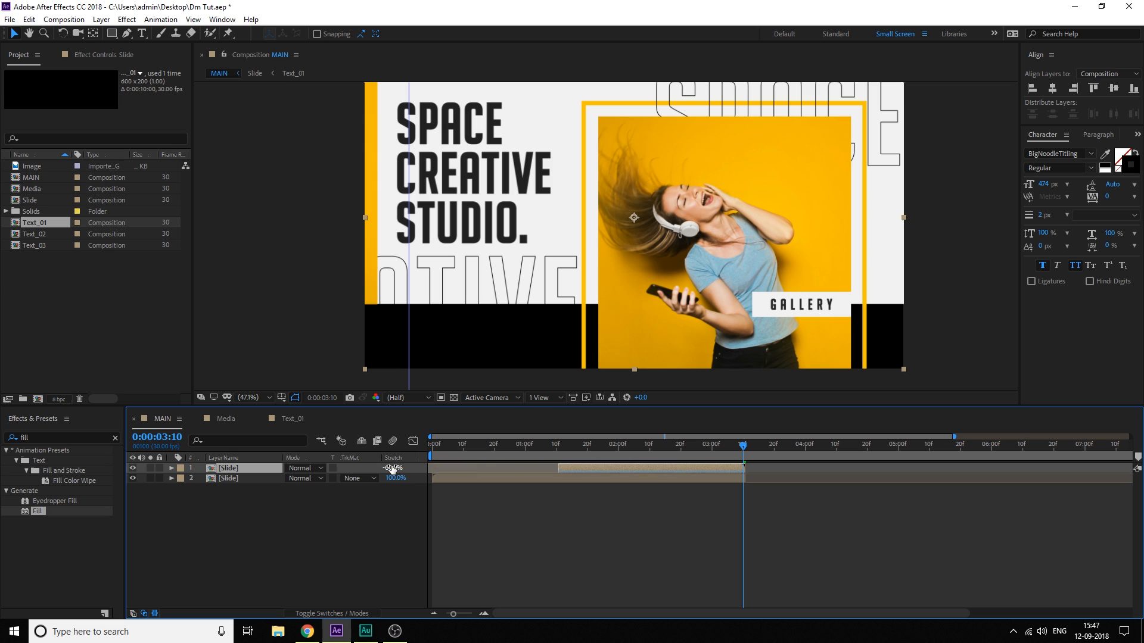
Move the reversed Slide in time so it starts where the first Slide ends, and preview the transition
{"action": "left_click_drag", "start_coordinate": [566, 469], "coordinate": [747, 476]}
{"action": "scroll", "coordinate": [747, 475], "scroll_direction": "up", "scroll_amount": 3}
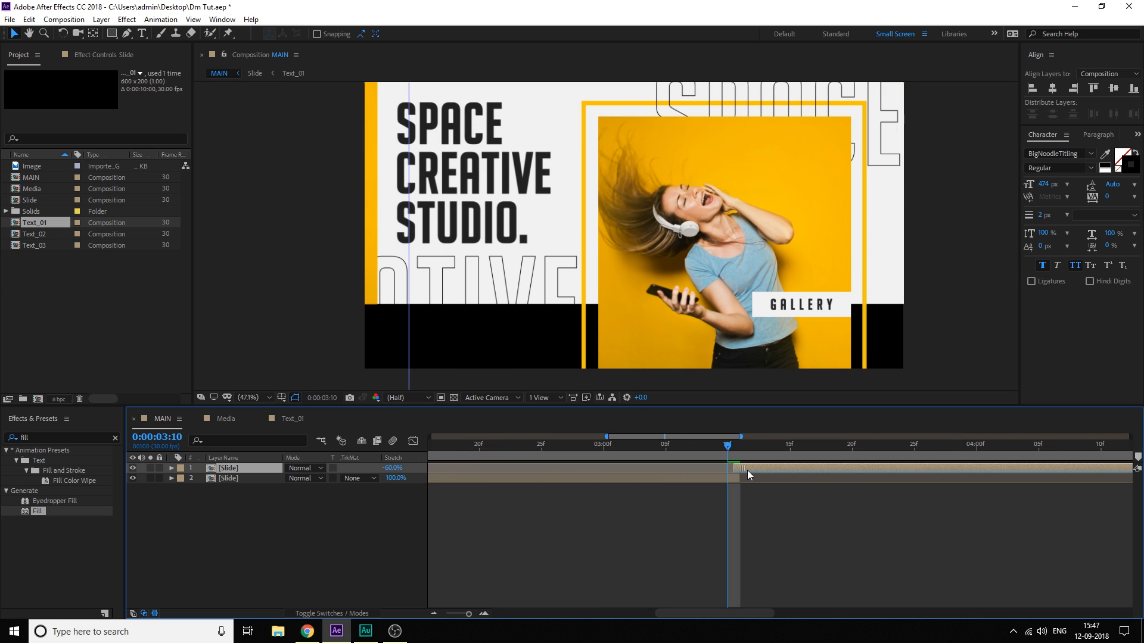
{"action": "scroll", "coordinate": [682, 482], "scroll_direction": "down", "scroll_amount": 4}
{"action": "scroll", "coordinate": [681, 481], "scroll_direction": "down", "scroll_amount": 2}
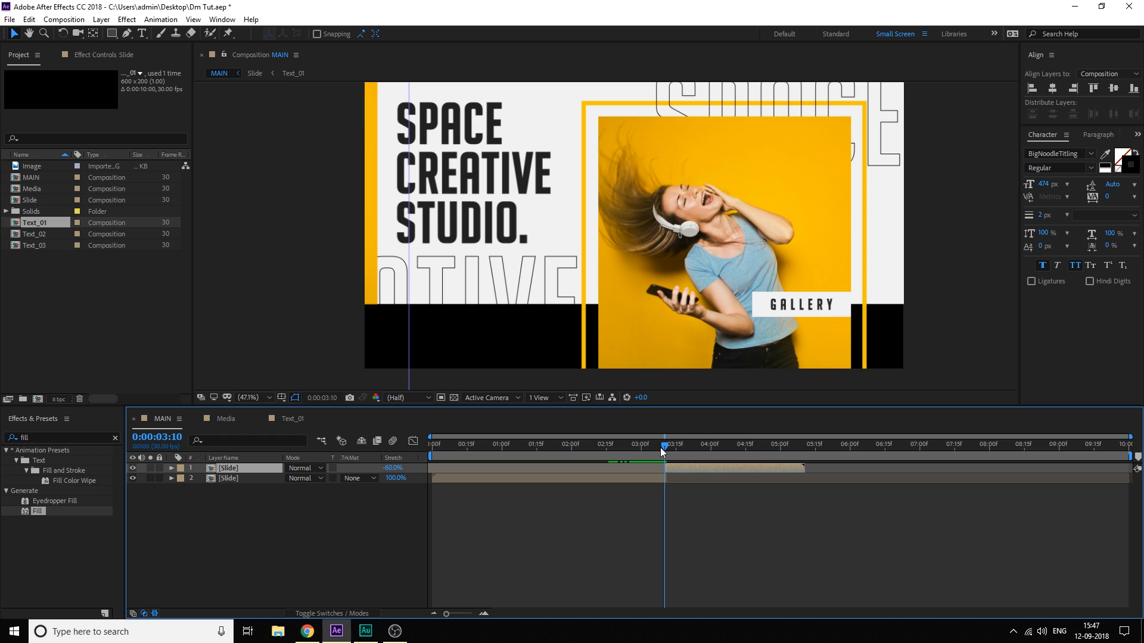
{"action": "left_click", "coordinate": [660, 448]}
{"action": "key", "text": "space"}
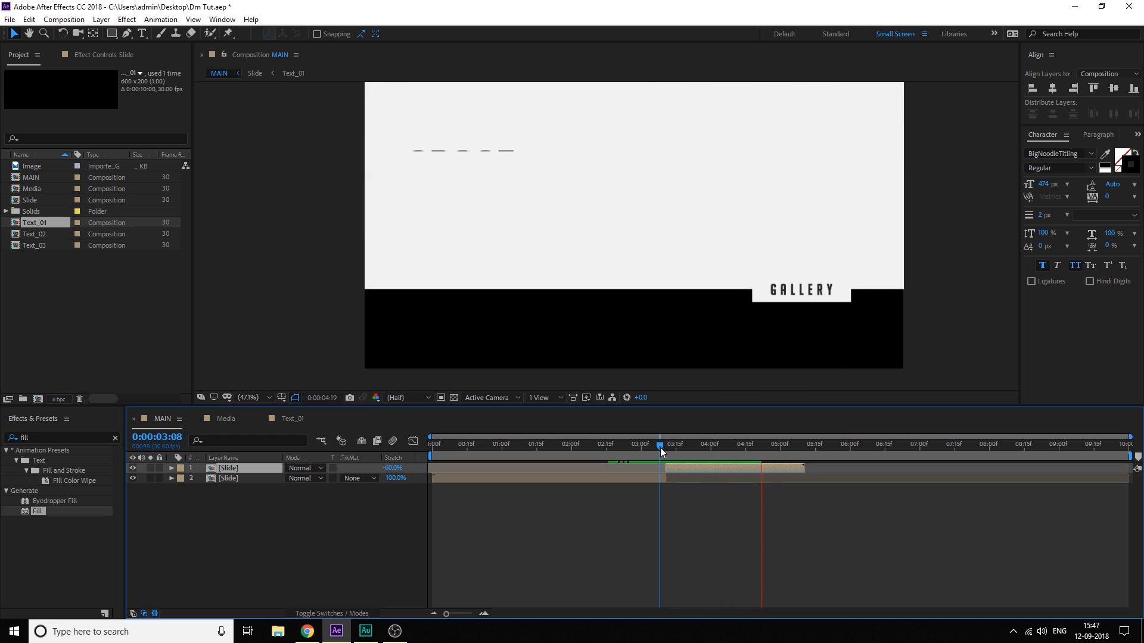
Preview the full MAIN composition from the first frame, including the reversed Slide outro
{"action": "key", "text": "space"}
{"action": "key", "text": "Home"}
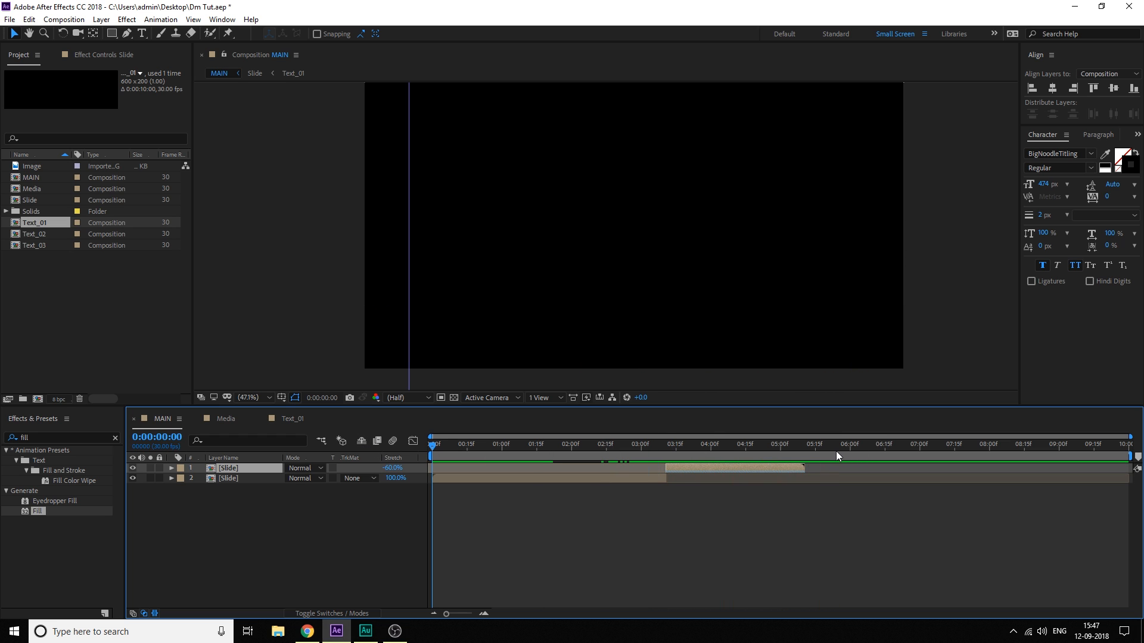
{"action": "key", "text": "space"}
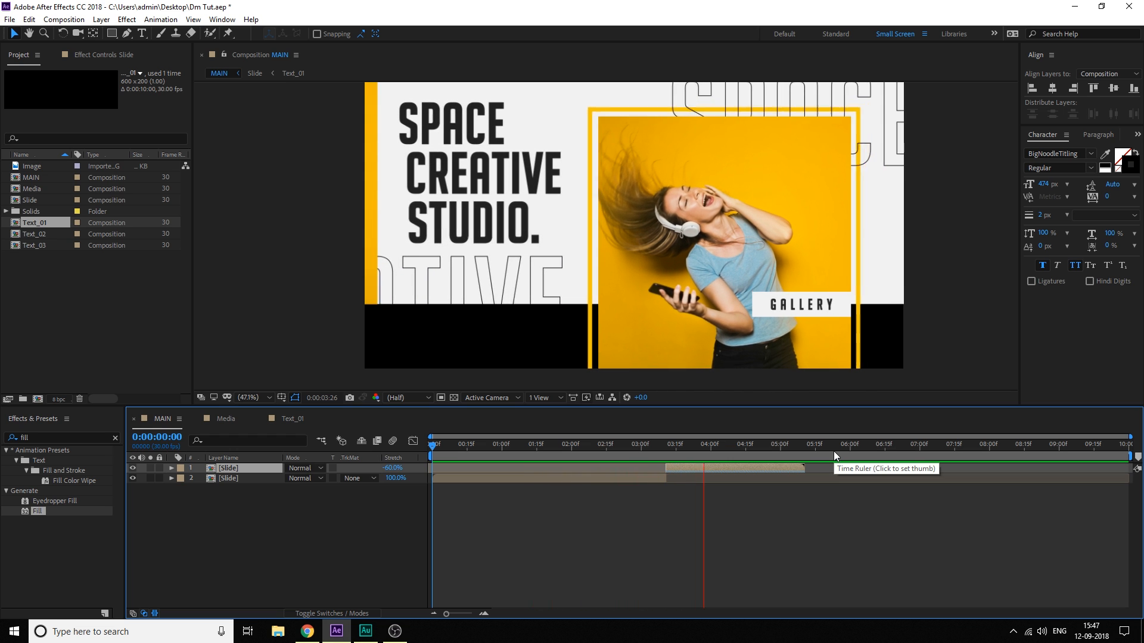
End the MAIN work area at 0:00:05:10, where the reversed Slide finishes, and preview the shortened range
{"action": "left_click", "coordinate": [802, 448]}
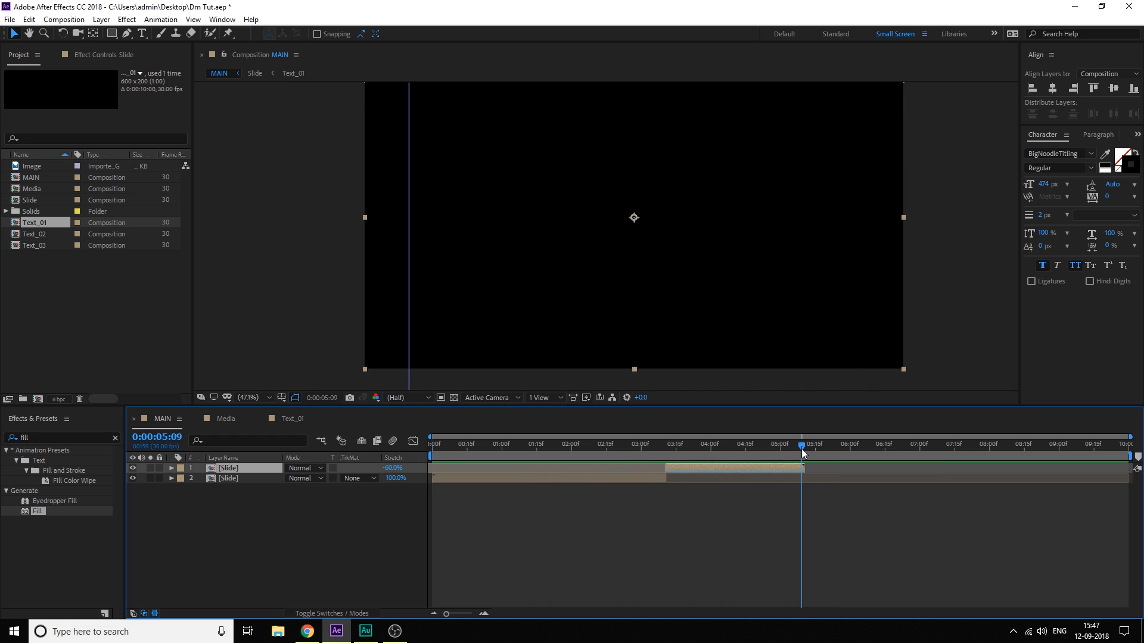
{"action": "left_click_drag", "start_coordinate": [802, 448], "coordinate": [803, 448]}
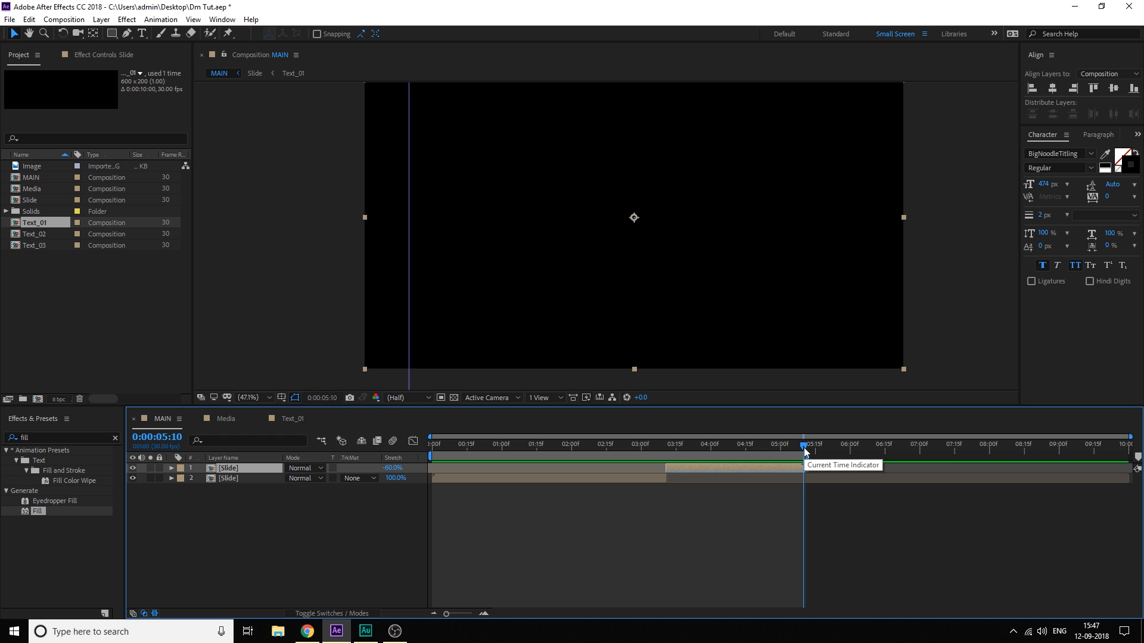
{"action": "key", "text": "space"}
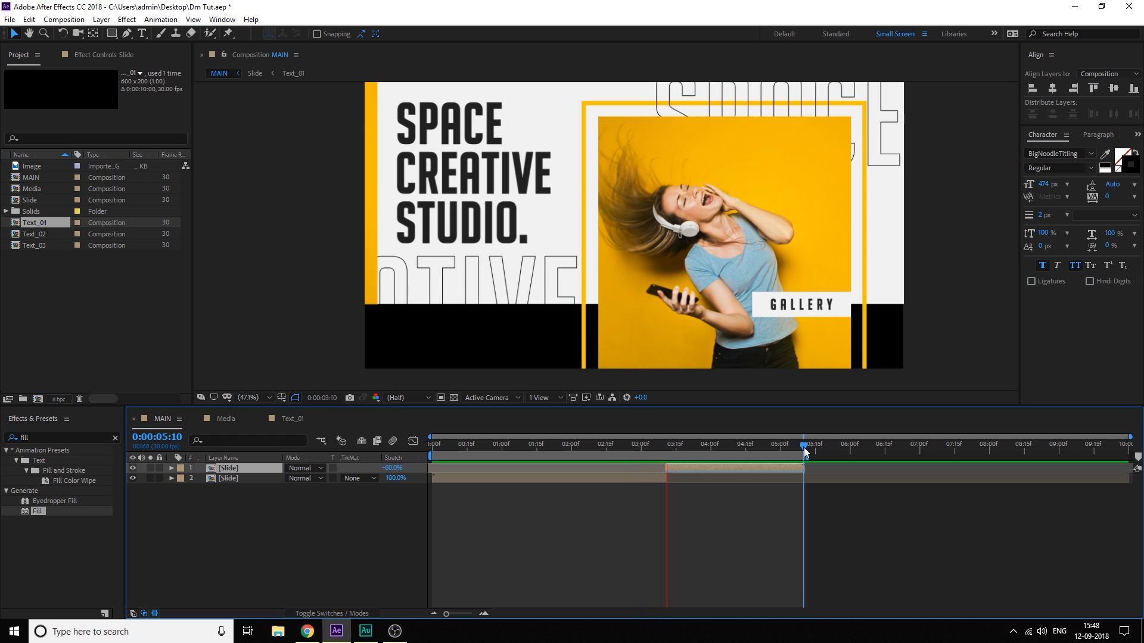
{"action": "left_click", "coordinate": [703, 451]}
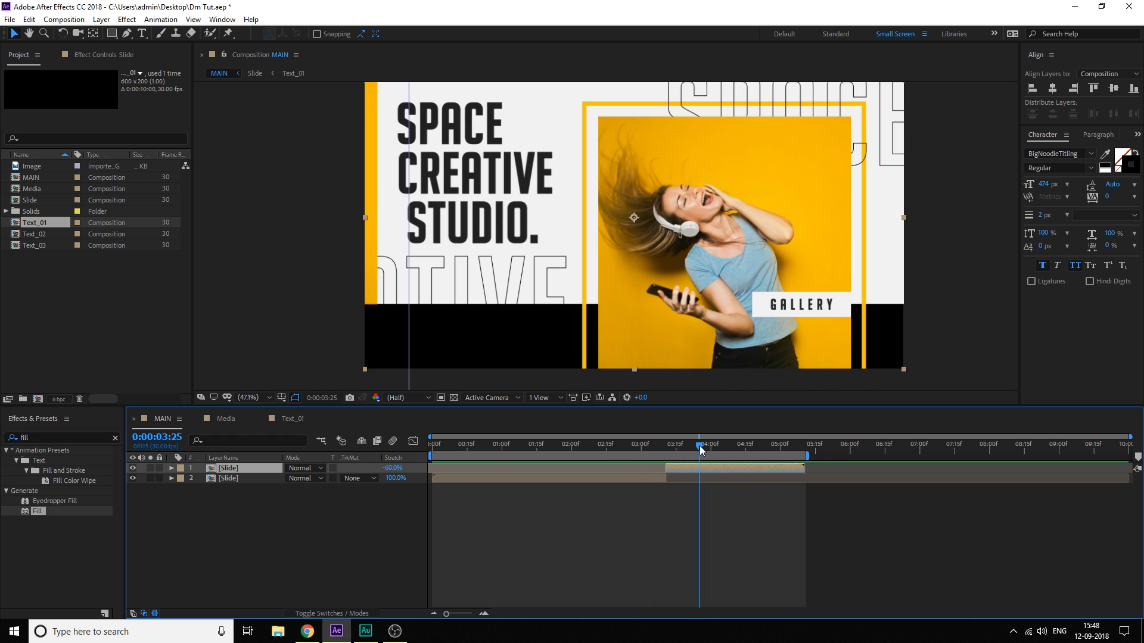
Open the Slide composition and pre-compose the Matte layer with the alpha-matted Media layer beneath it, moving all attributes
{"action": "double_click", "coordinate": [241, 478]}
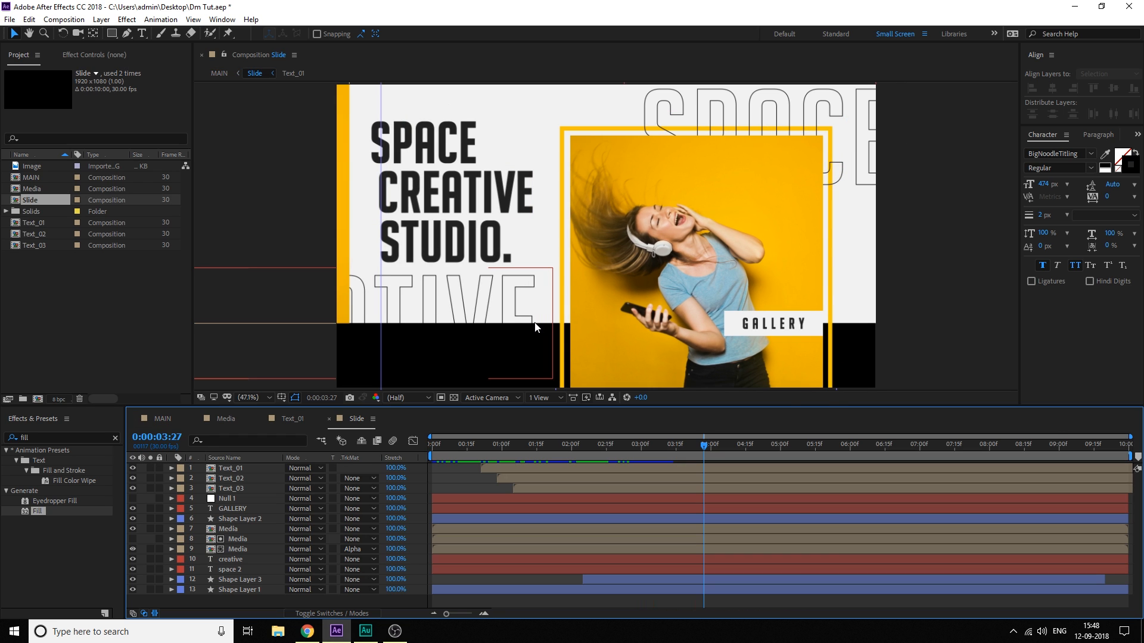
{"action": "left_click", "coordinate": [241, 549]}
{"action": "left_click", "coordinate": [240, 540], "text": "shift"}
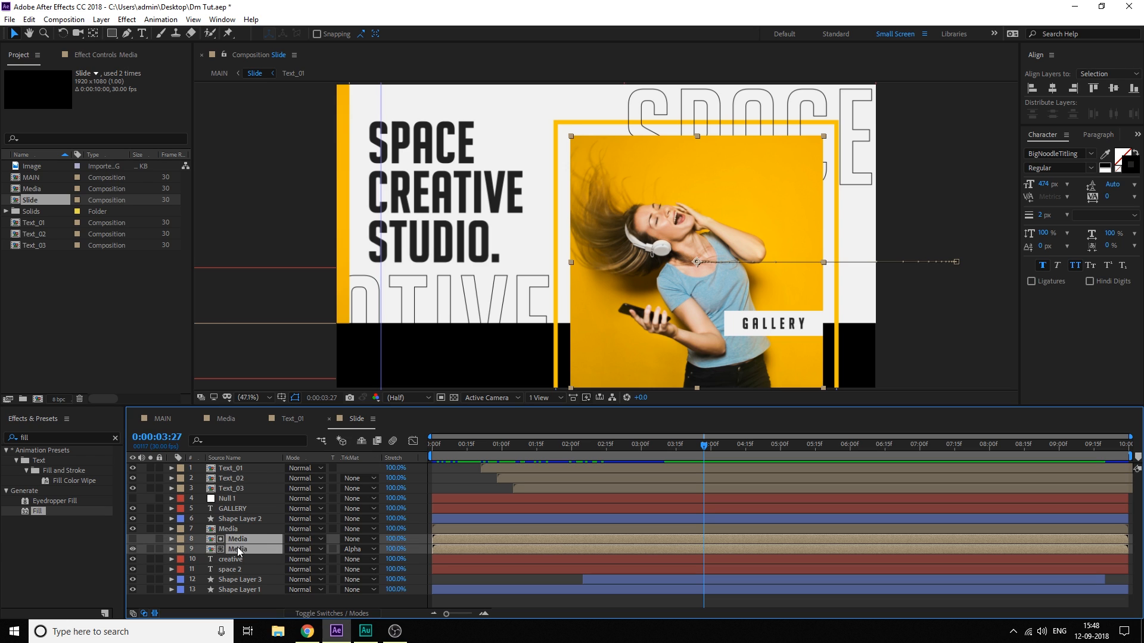
{"action": "left_click", "coordinate": [217, 458]}
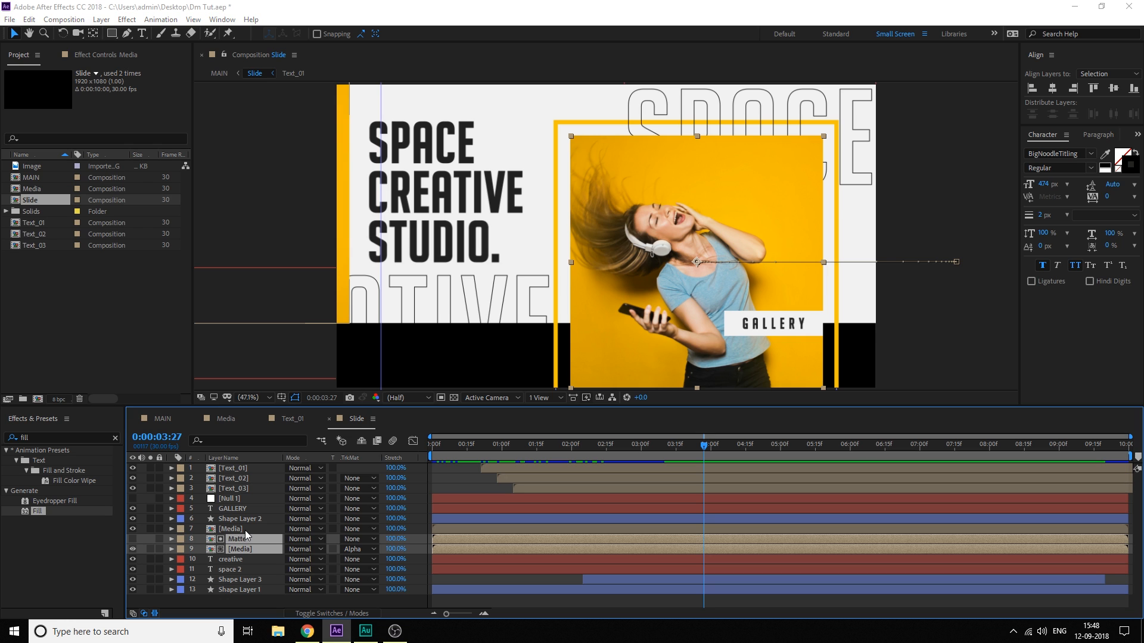
{"action": "key", "text": "ctrl+shift+c"}
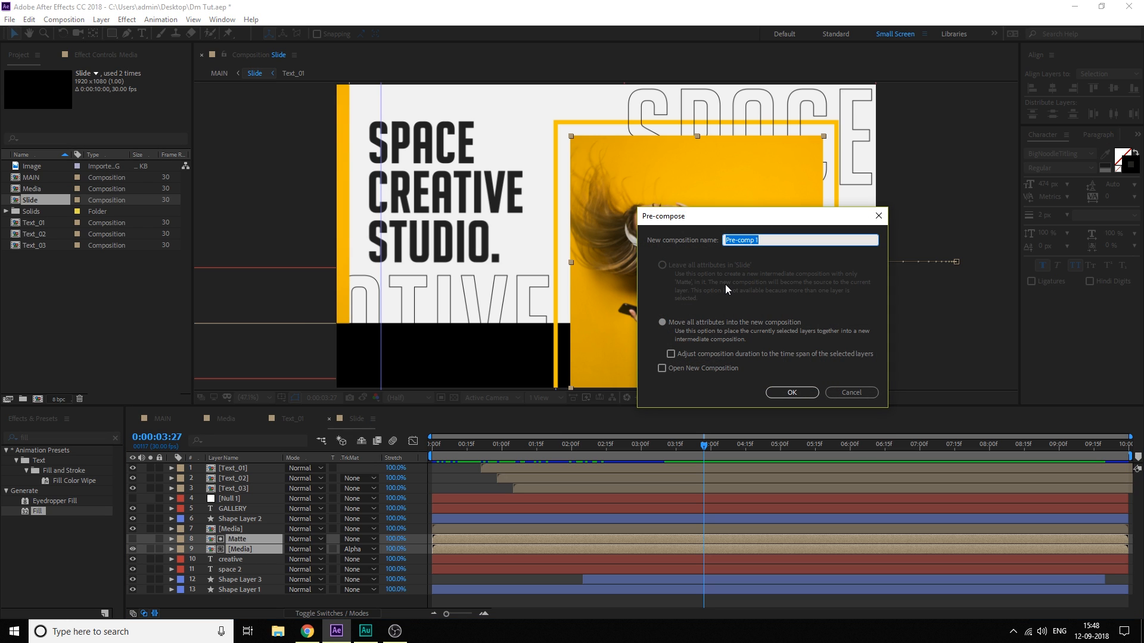
{"action": "key", "text": "Return"}
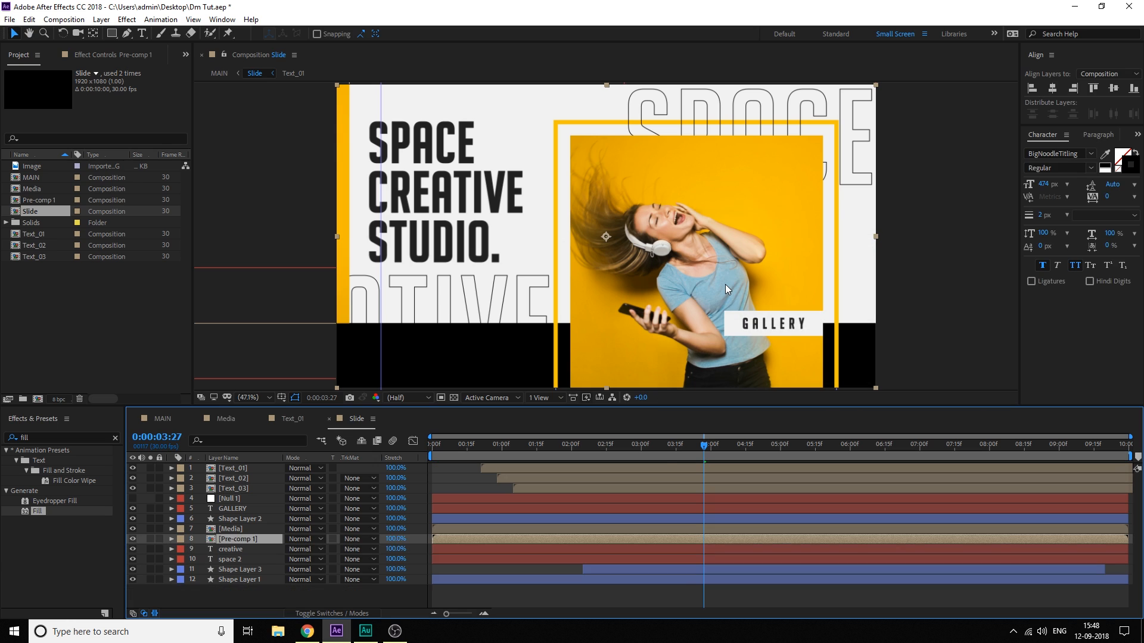
Find the Drop Shadow effect and apply it to the Pre-comp 1 layer
{"action": "double_click", "coordinate": [47, 433]}
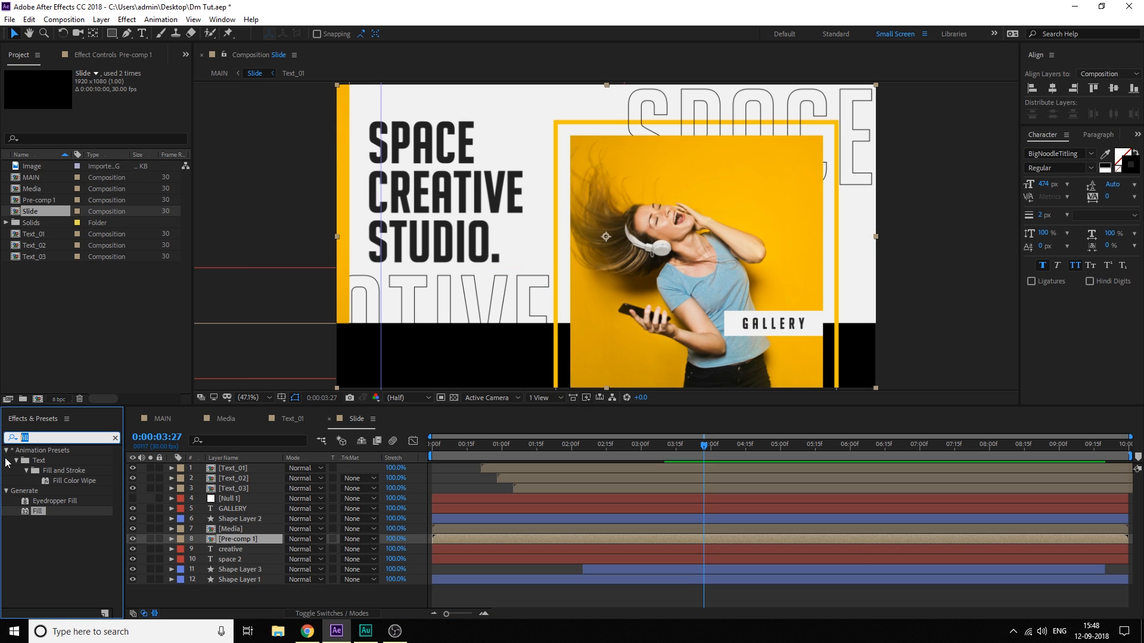
{"action": "type", "text": "drop"}
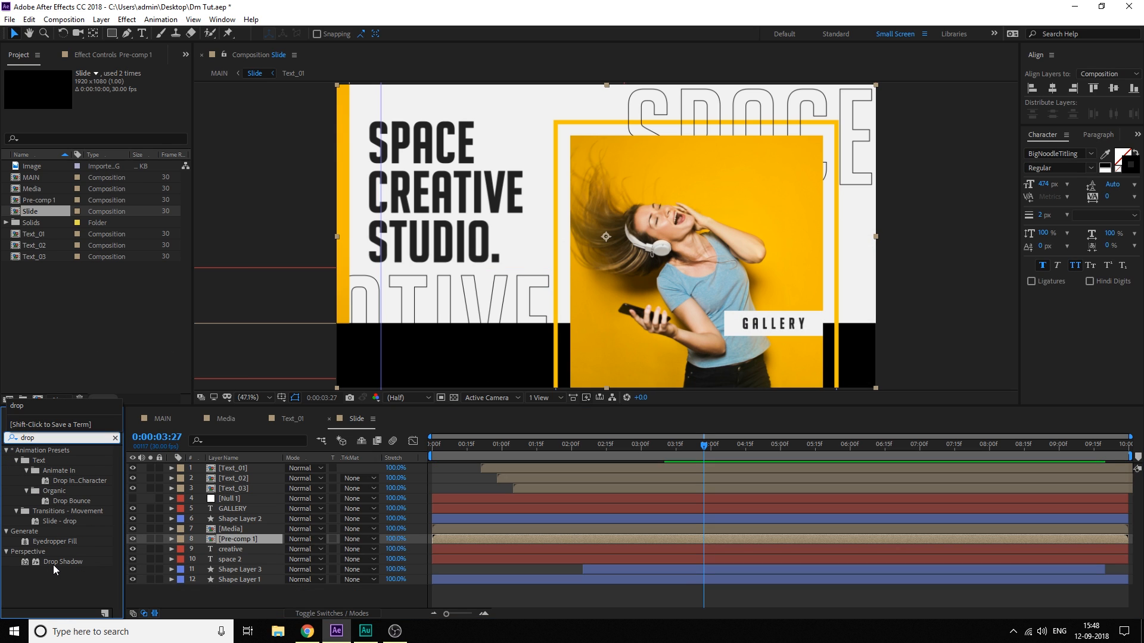
{"action": "left_click_drag", "start_coordinate": [54, 563], "coordinate": [241, 539]}
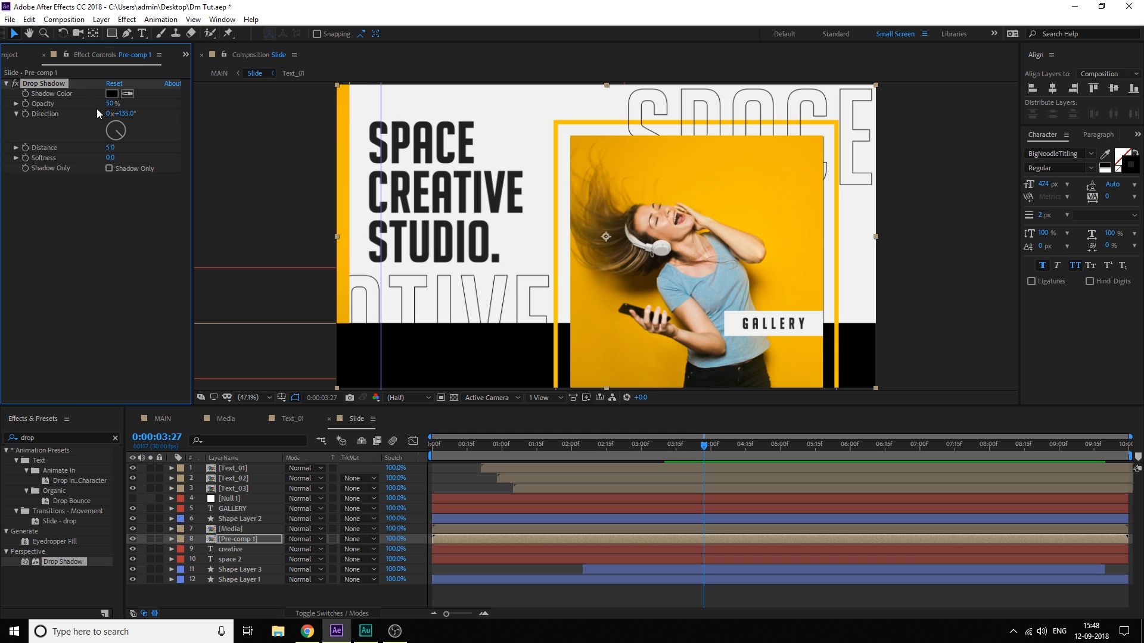
Set the image's drop shadow to distance 47, softness 248, direction 194° and opacity 37%
{"action": "left_click_drag", "start_coordinate": [111, 148], "coordinate": [146, 102]}
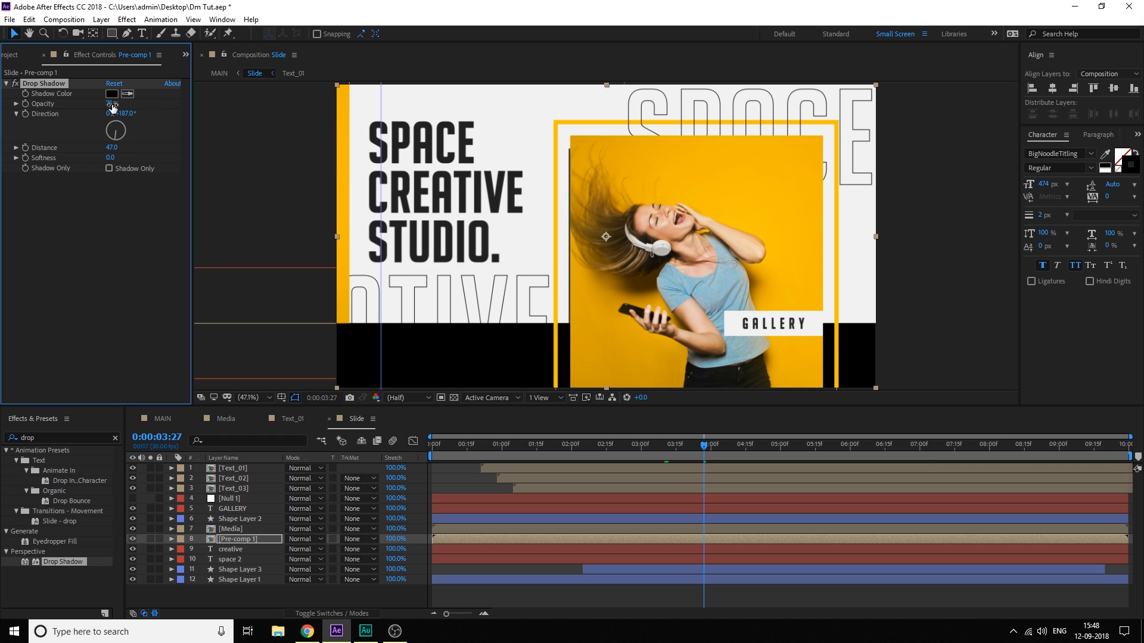
{"action": "left_click_drag", "start_coordinate": [107, 159], "coordinate": [255, 160]}
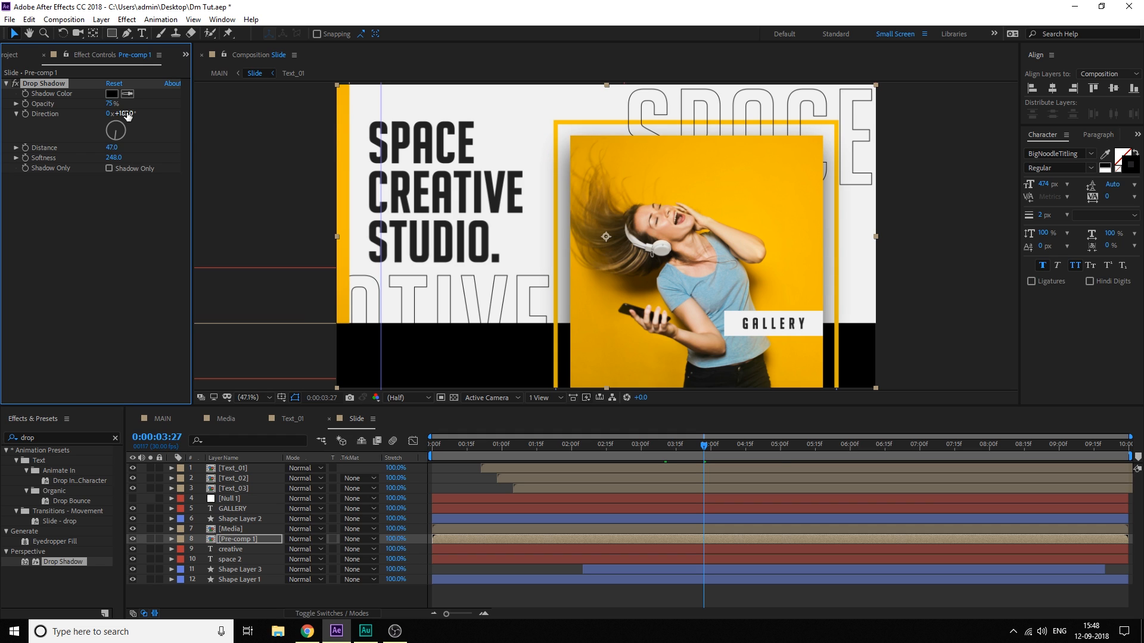
{"action": "left_click_drag", "start_coordinate": [127, 114], "coordinate": [133, 113]}
{"action": "left_click_drag", "start_coordinate": [449, 448], "coordinate": [651, 452]}
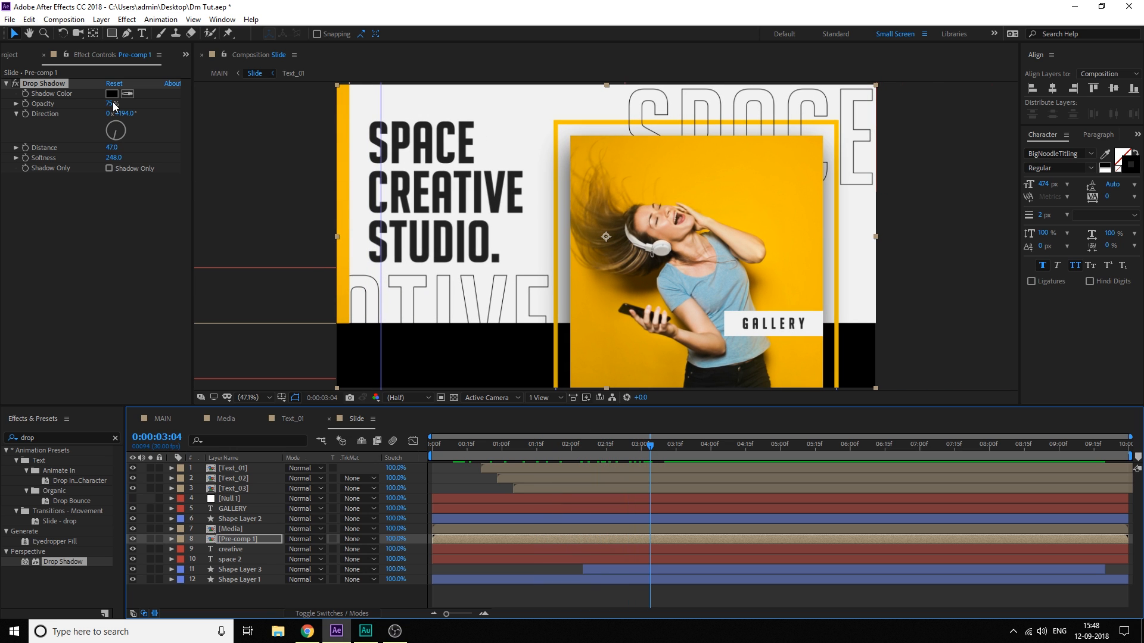
{"action": "left_click_drag", "start_coordinate": [113, 104], "coordinate": [48, 121]}
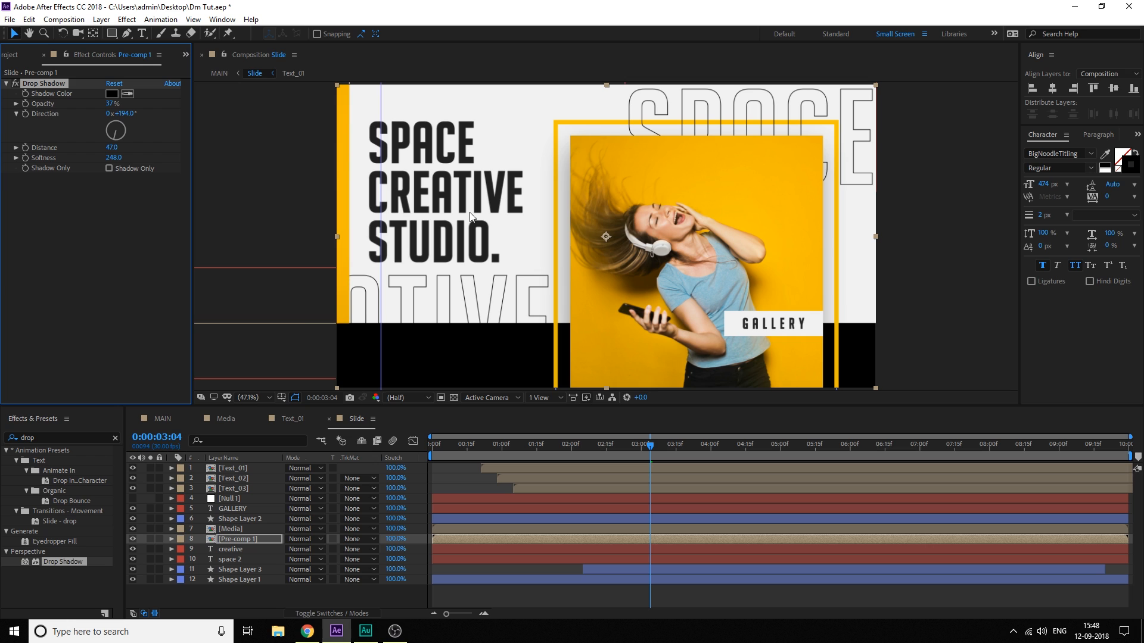
Return to the MAIN composition and preview it from the start with the image's new shadow
{"action": "left_click", "coordinate": [159, 414]}
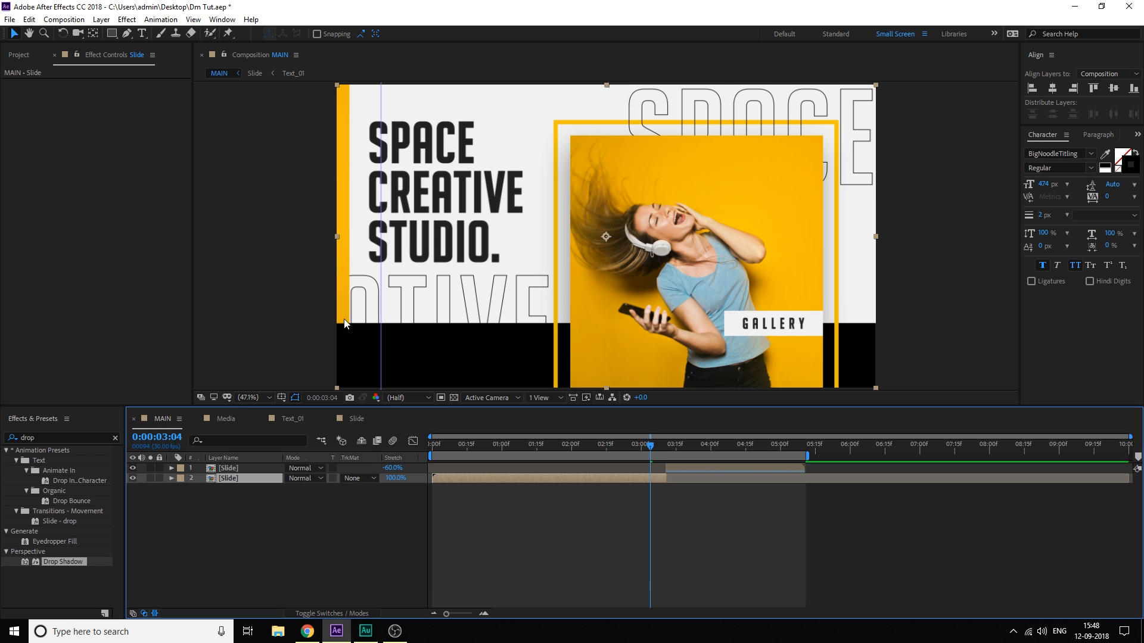
{"action": "left_click", "coordinate": [430, 445]}
{"action": "key", "text": "space"}
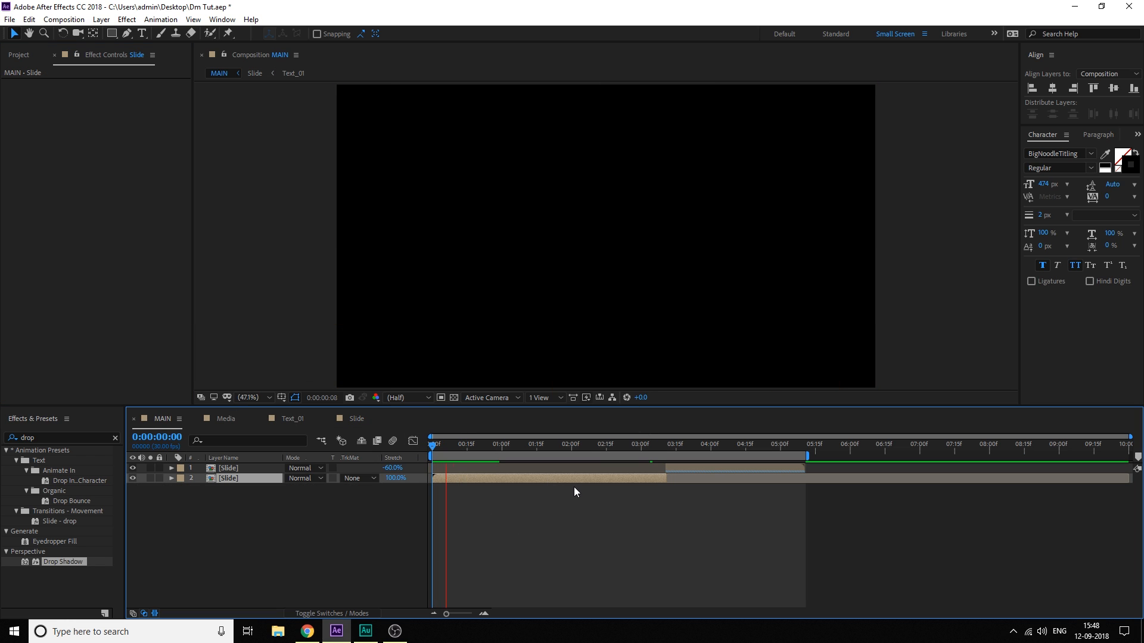